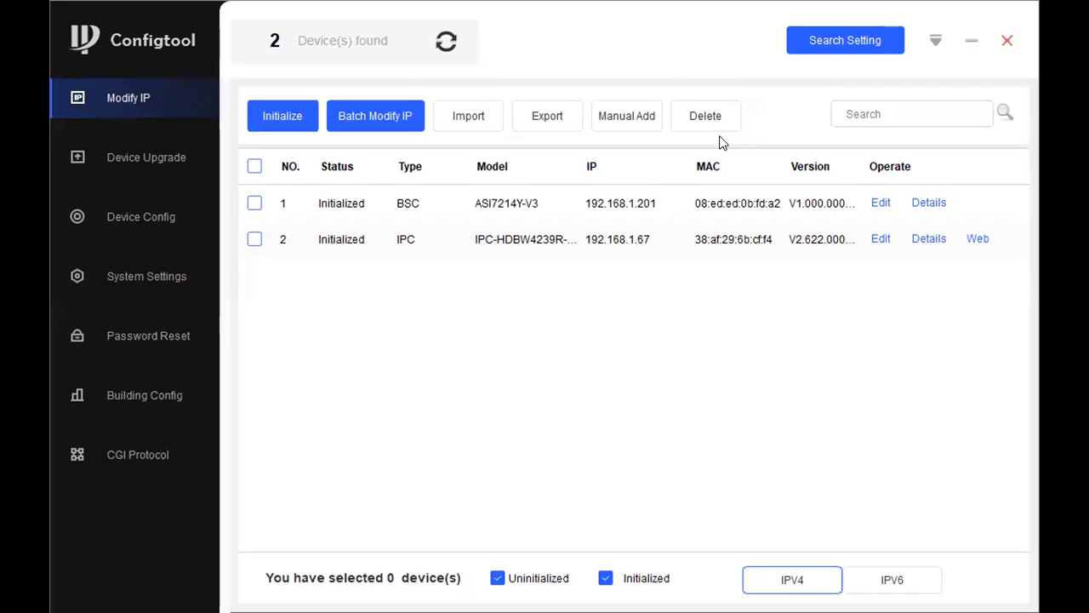
# Step: Delete the IPC camera at 192.168.1.67, leaving only the BSC controller at 192.168.1.201
pyautogui.click(706, 132)
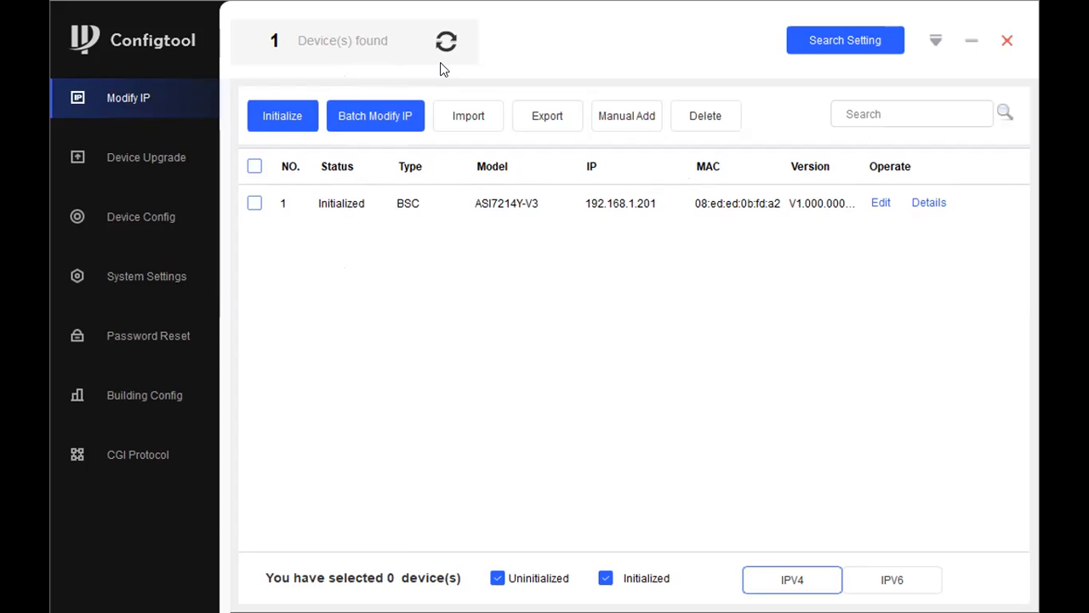
# Step: Re-run the device search until the reset camera appears as Uninitialized at 192.168.1.108
pyautogui.click(446, 41)
pyautogui.click(444, 43)
pyautogui.click(442, 42)
pyautogui.click(445, 42)
pyautogui.click(446, 43)
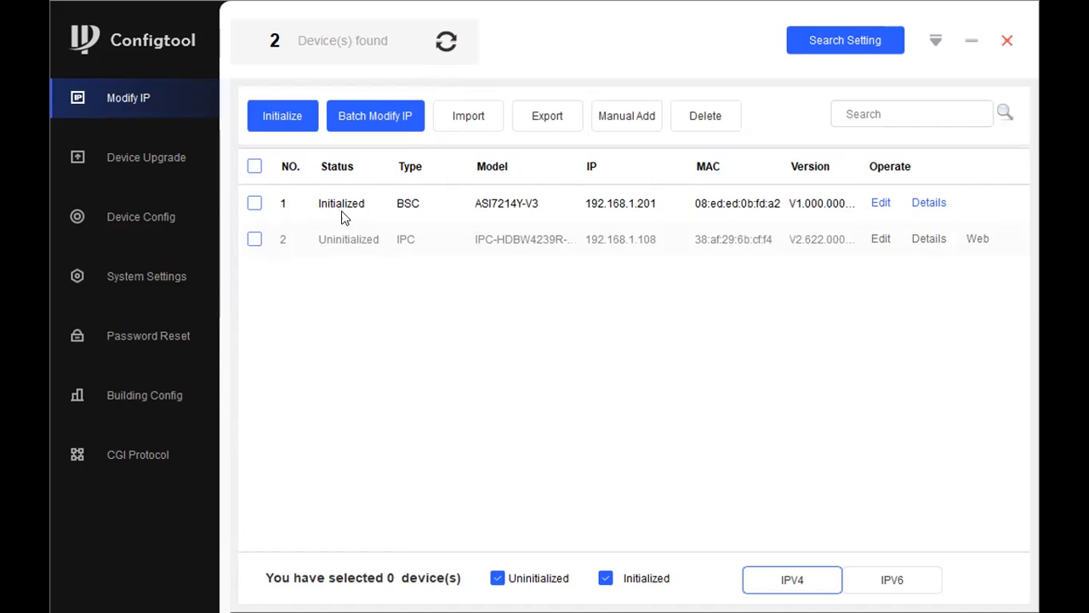
pyautogui.click(254, 239)
pyautogui.click(254, 239)
pyautogui.moveTo(174, 24)
pyautogui.mouseDown()
pyautogui.moveTo(76, 62)
pyautogui.moveTo(181, 34)
pyautogui.moveTo(136, 17)
pyautogui.mouseUp()
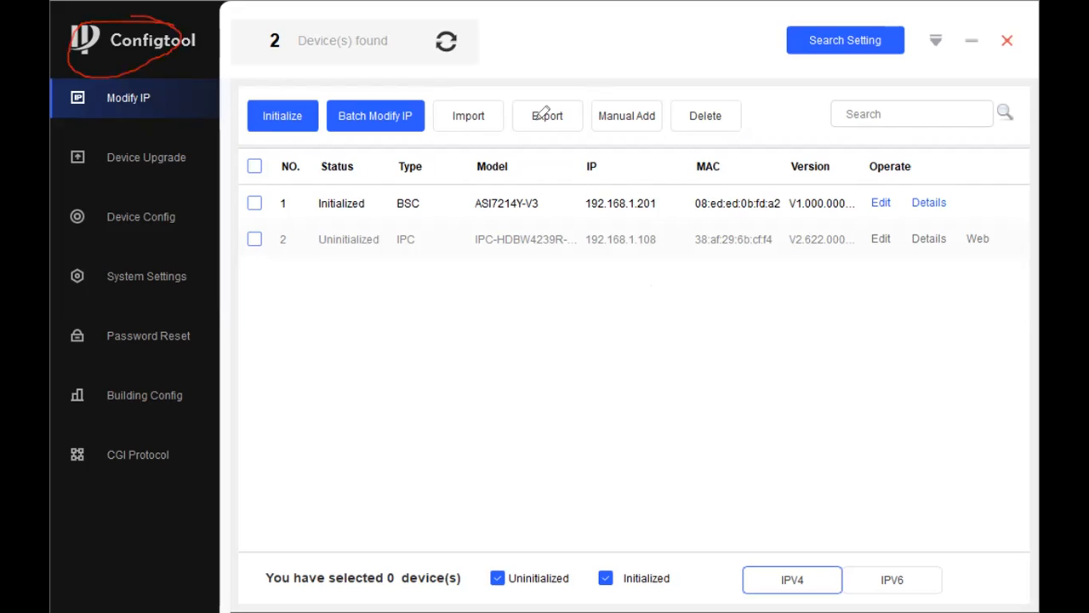
pyautogui.press('Escape')
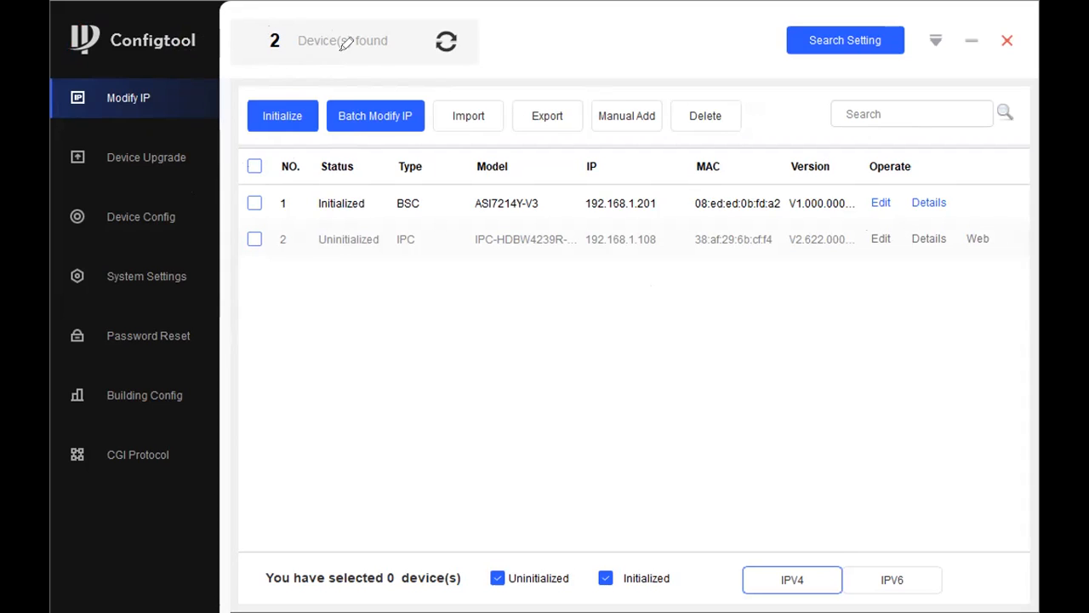
pyautogui.moveTo(363, 21)
pyautogui.mouseDown()
pyautogui.moveTo(396, 53)
pyautogui.moveTo(452, 32)
pyautogui.moveTo(345, 23)
pyautogui.mouseUp()
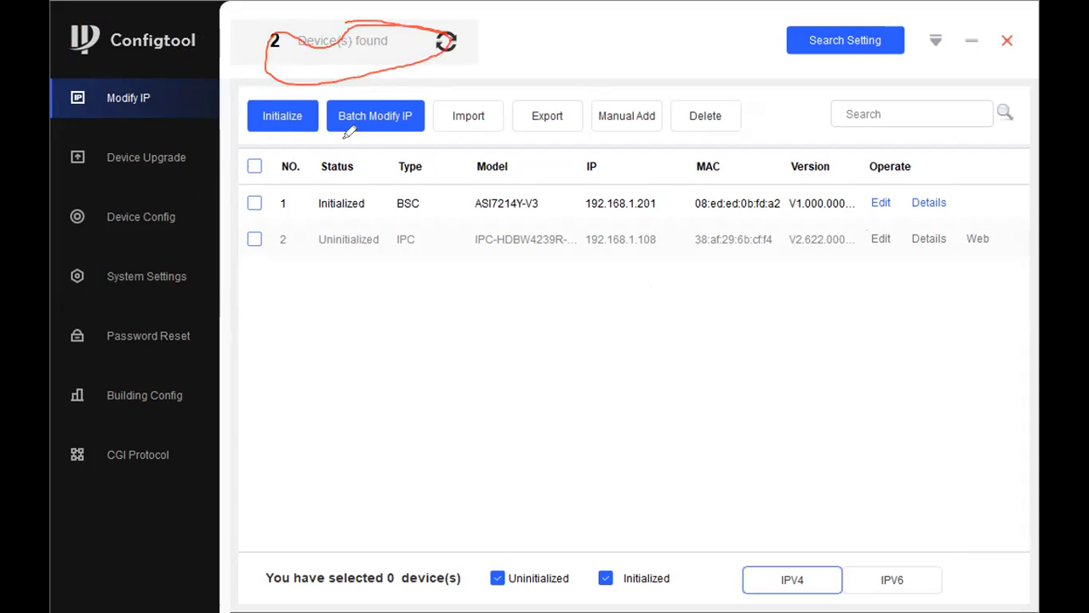
pyautogui.moveTo(459, 25)
pyautogui.mouseDown()
pyautogui.moveTo(449, 25)
pyautogui.moveTo(467, 48)
pyautogui.moveTo(460, 22)
pyautogui.mouseUp()
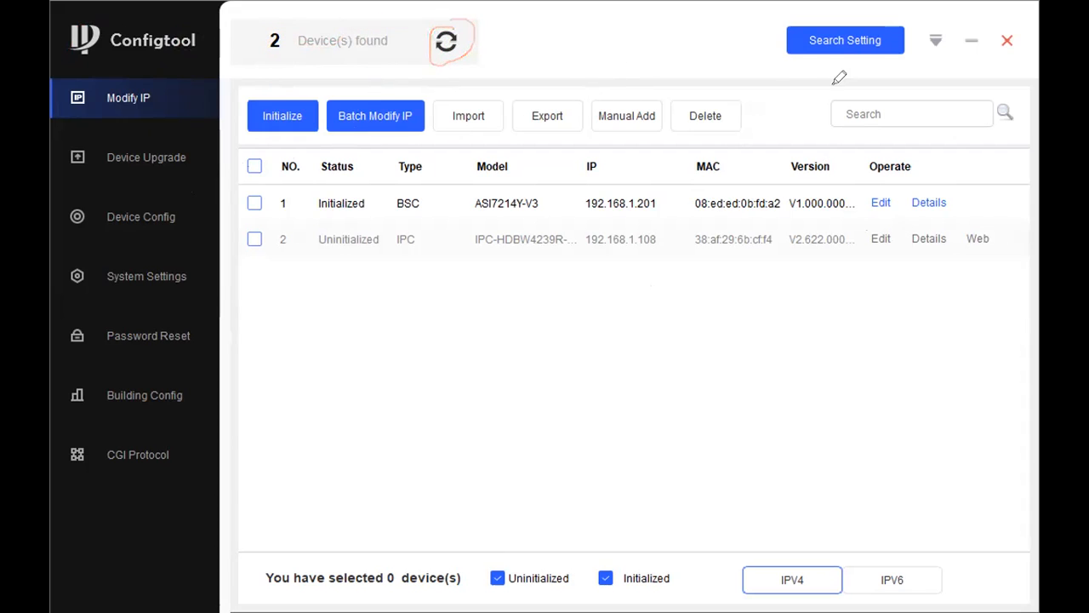
pyautogui.moveTo(880, 25)
pyautogui.mouseDown()
pyautogui.moveTo(817, 28)
pyautogui.moveTo(842, 72)
pyautogui.moveTo(894, 39)
pyautogui.mouseUp()
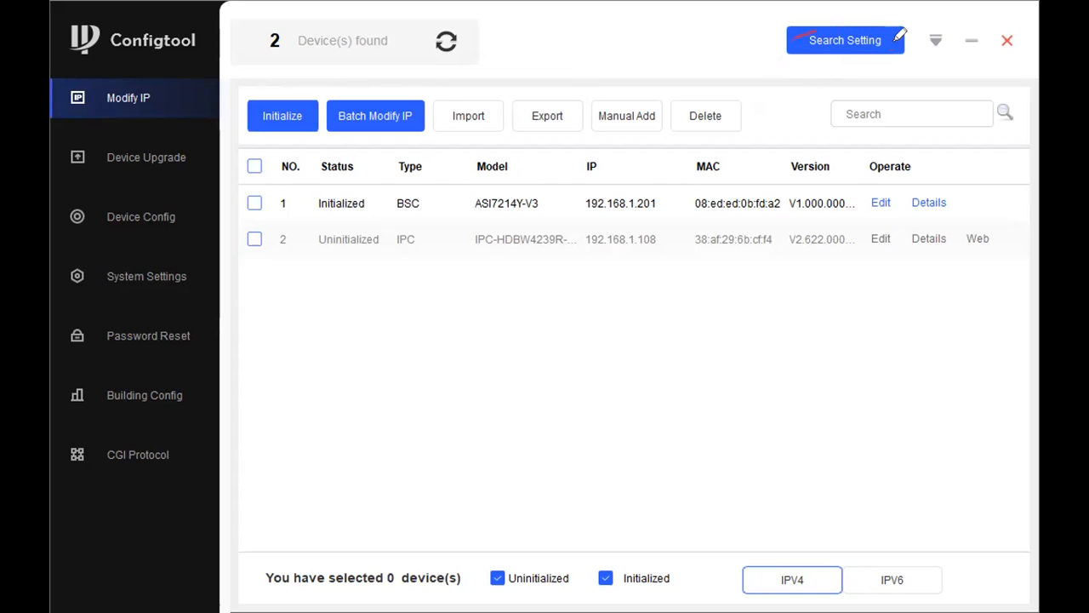
pyautogui.moveTo(904, 37); pyautogui.dragTo(953, 31)
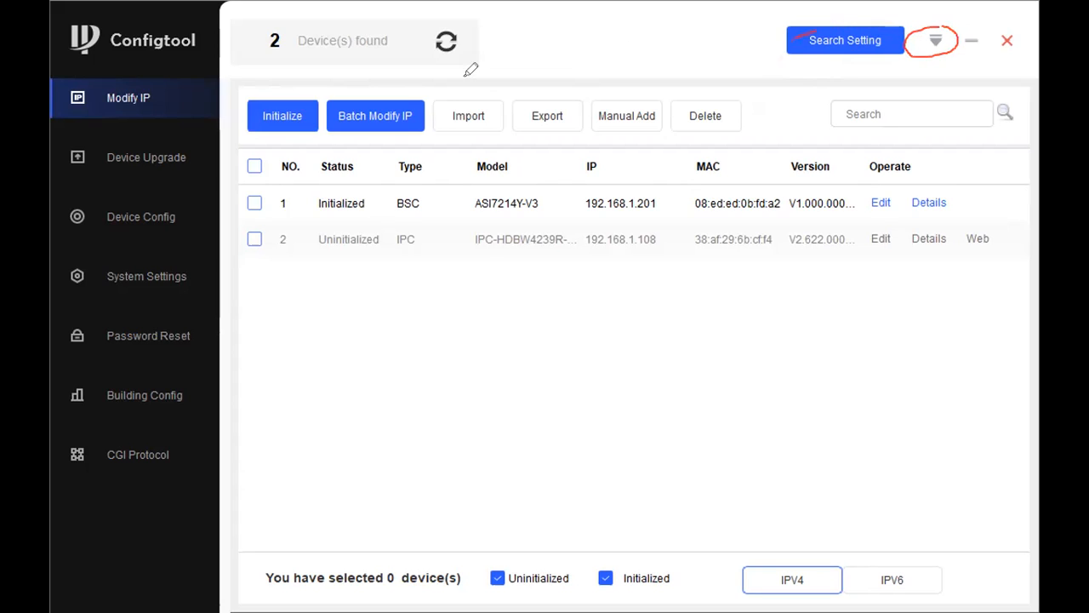
pyautogui.moveTo(146, 35)
pyautogui.mouseDown()
pyautogui.moveTo(79, 19)
pyautogui.moveTo(150, 58)
pyautogui.moveTo(173, 57)
pyautogui.mouseUp()
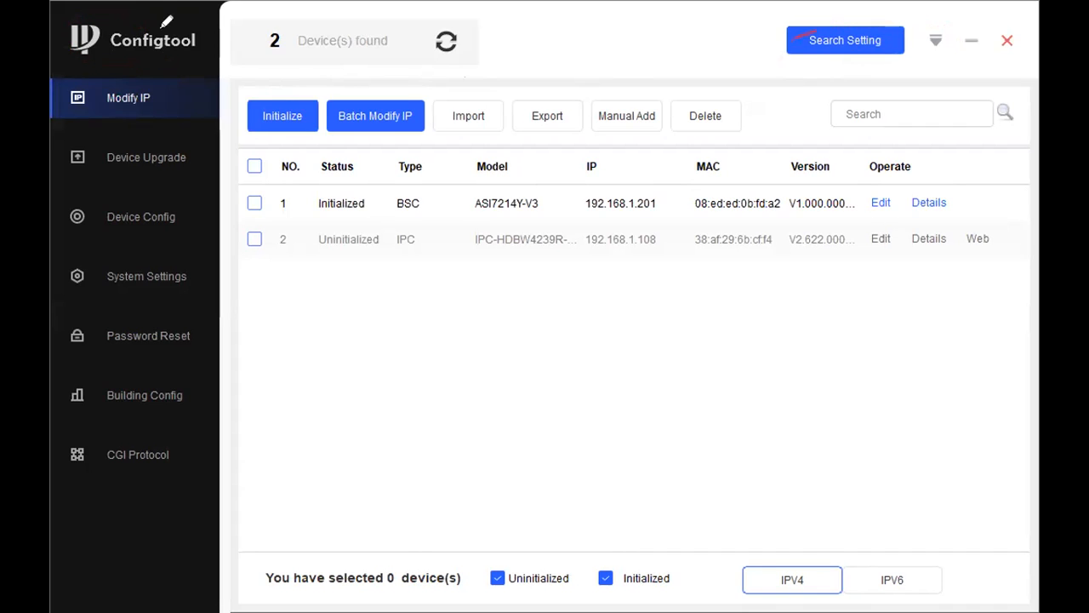
pyautogui.moveTo(150, 17)
pyautogui.mouseDown()
pyautogui.moveTo(56, 31)
pyautogui.moveTo(150, 74)
pyautogui.mouseUp()
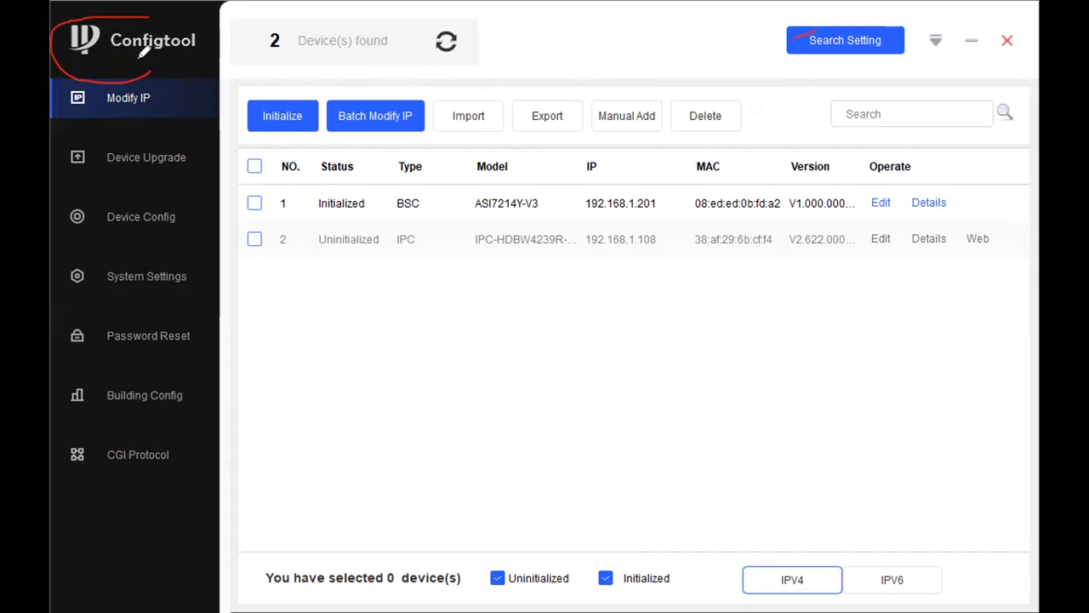
pyautogui.moveTo(120, 72)
pyautogui.mouseDown()
pyautogui.moveTo(73, 94)
pyautogui.moveTo(204, 74)
pyautogui.moveTo(175, 58)
pyautogui.mouseUp()
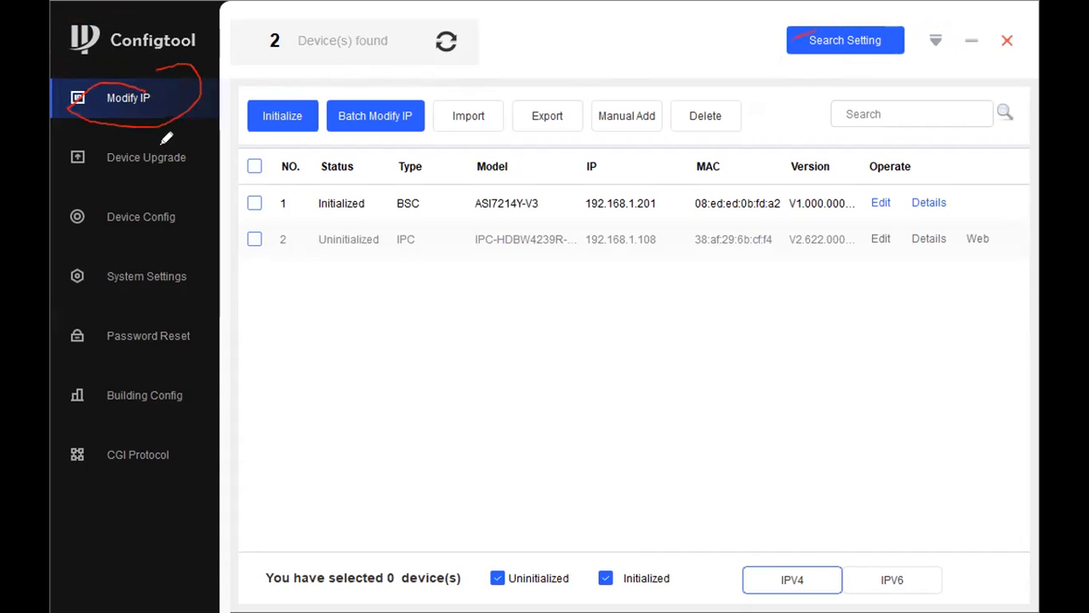
pyautogui.moveTo(162, 136)
pyautogui.mouseDown()
pyautogui.moveTo(141, 185)
pyautogui.moveTo(203, 156)
pyautogui.mouseUp()
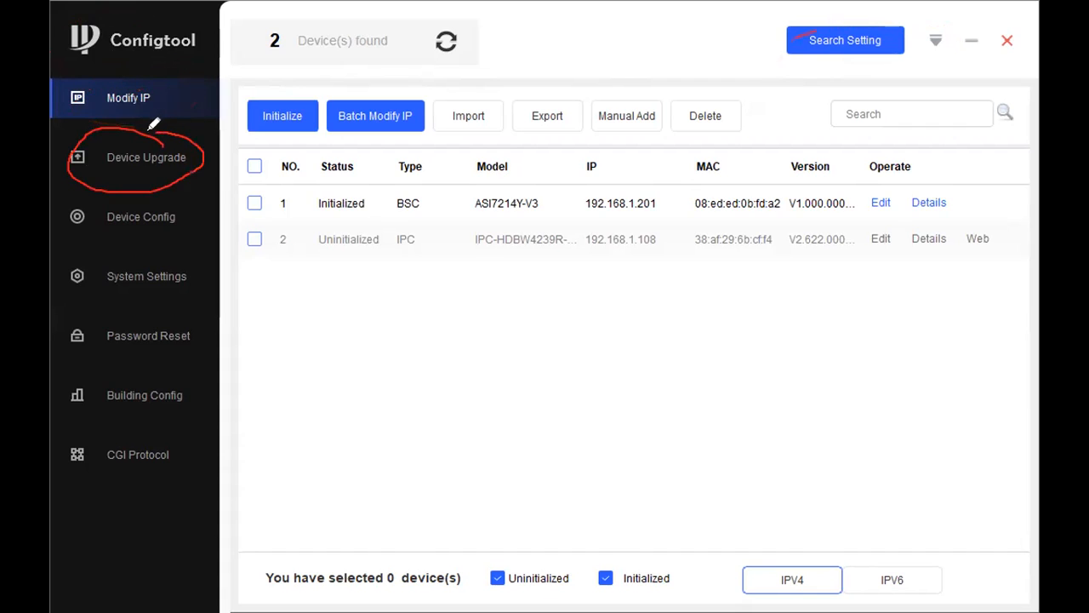
pyautogui.moveTo(154, 201)
pyautogui.mouseDown()
pyautogui.moveTo(68, 207)
pyautogui.moveTo(119, 241)
pyautogui.moveTo(182, 212)
pyautogui.moveTo(141, 186)
pyautogui.moveTo(119, 192)
pyautogui.mouseUp()
pyautogui.moveTo(75, 249)
pyautogui.mouseDown()
pyautogui.moveTo(67, 285)
pyautogui.moveTo(175, 296)
pyautogui.moveTo(139, 246)
pyautogui.mouseUp()
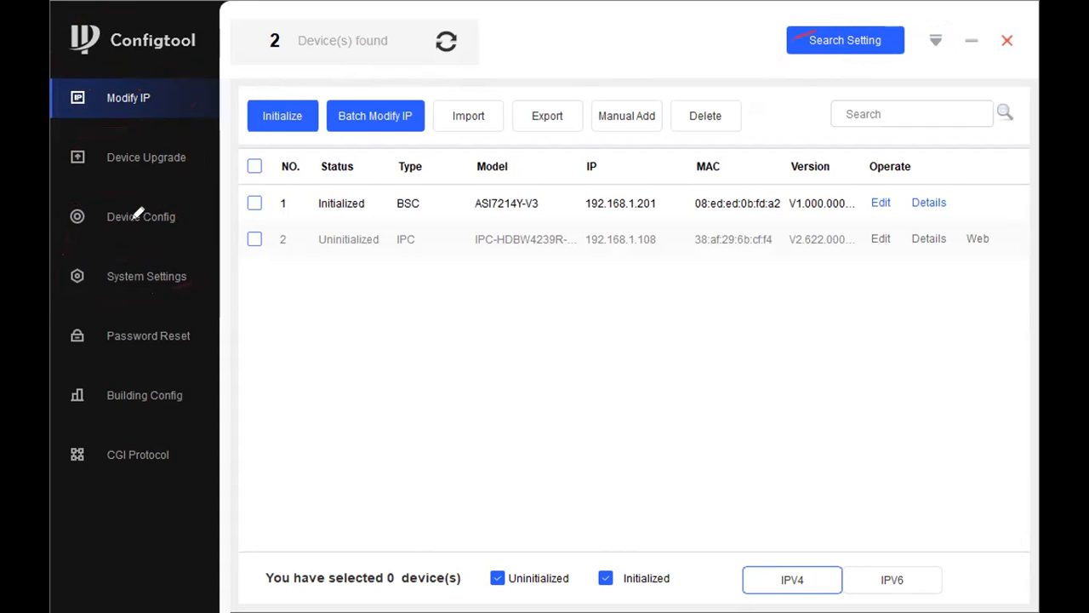
pyautogui.moveTo(164, 297)
pyautogui.mouseDown()
pyautogui.moveTo(71, 316)
pyautogui.moveTo(80, 372)
pyautogui.moveTo(184, 321)
pyautogui.moveTo(153, 311)
pyautogui.mouseUp()
pyautogui.moveTo(122, 382)
pyautogui.mouseDown()
pyautogui.moveTo(90, 372)
pyautogui.moveTo(57, 409)
pyautogui.mouseUp()
pyautogui.moveTo(194, 402); pyautogui.dragTo(123, 375)
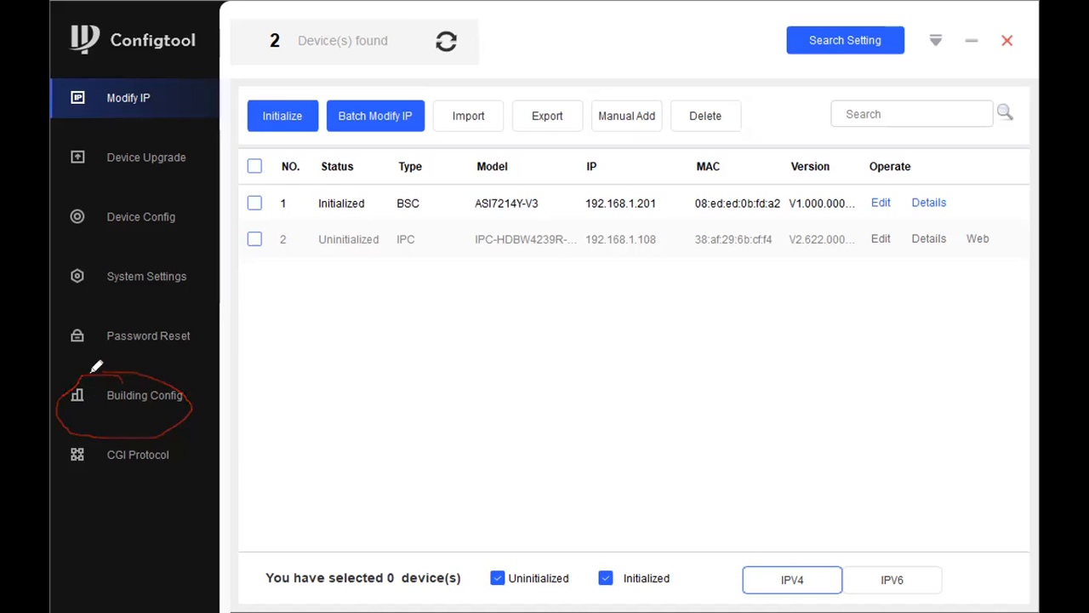
pyautogui.moveTo(83, 430)
pyautogui.mouseDown()
pyautogui.moveTo(73, 451)
pyautogui.moveTo(172, 466)
pyautogui.moveTo(56, 431)
pyautogui.mouseUp()
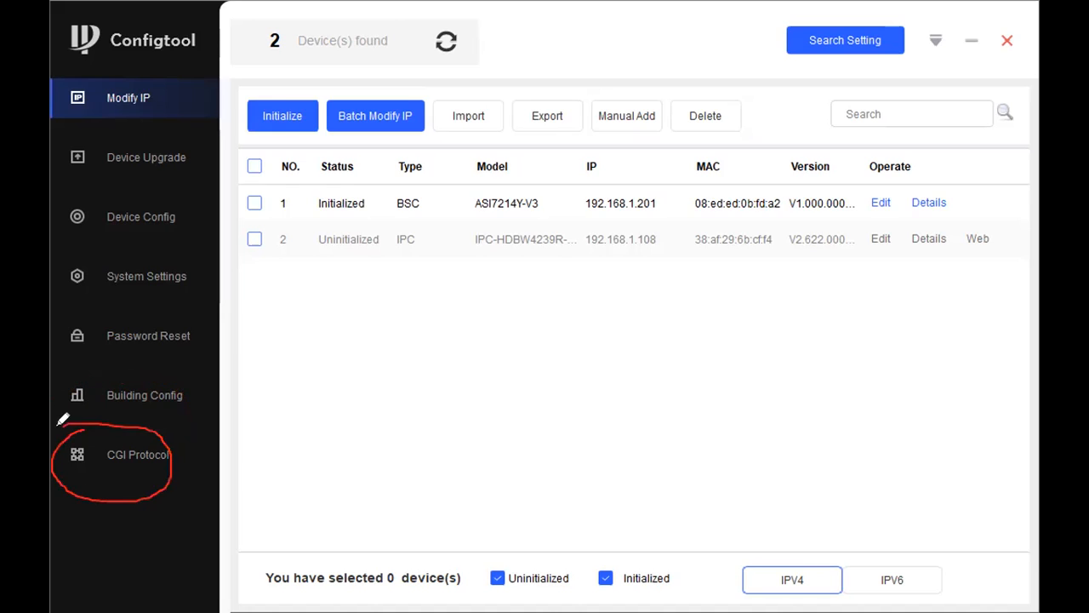
pyautogui.moveTo(121, 371)
pyautogui.mouseDown()
pyautogui.moveTo(73, 434)
pyautogui.moveTo(212, 413)
pyautogui.moveTo(114, 364)
pyautogui.mouseUp()
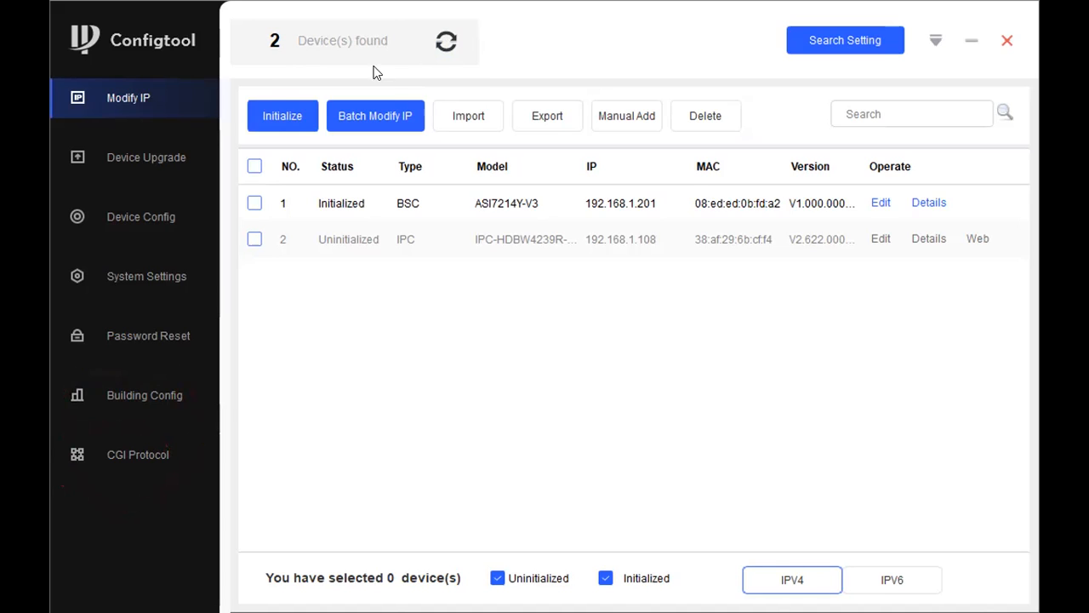
# Step: Refresh the search so the uninitialized IPC-HDBW4239R at 192.168.1.108 appears above the ASI7214Y-V3
pyautogui.click(447, 40)
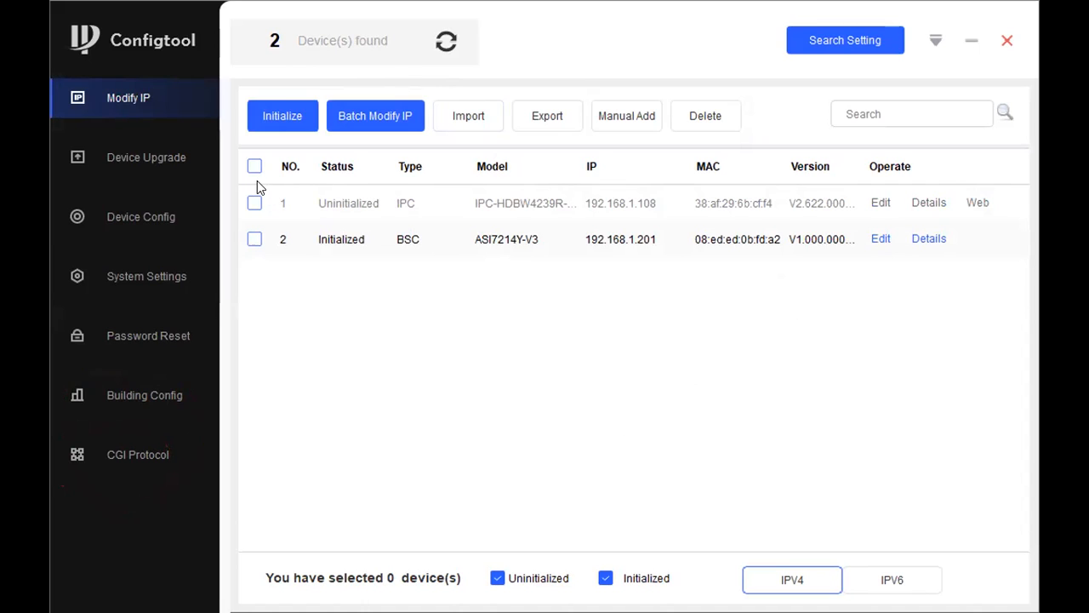
# Step: Start initializing the camera at 192.168.1.108 with a new admin password, entered twice
pyautogui.click(255, 203)
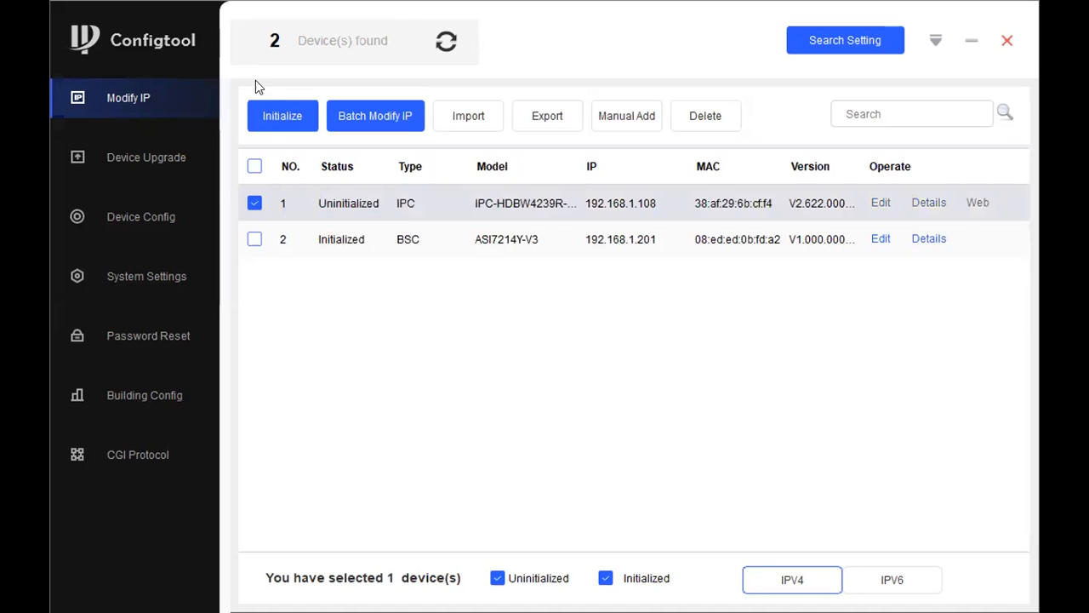
pyautogui.click(277, 115)
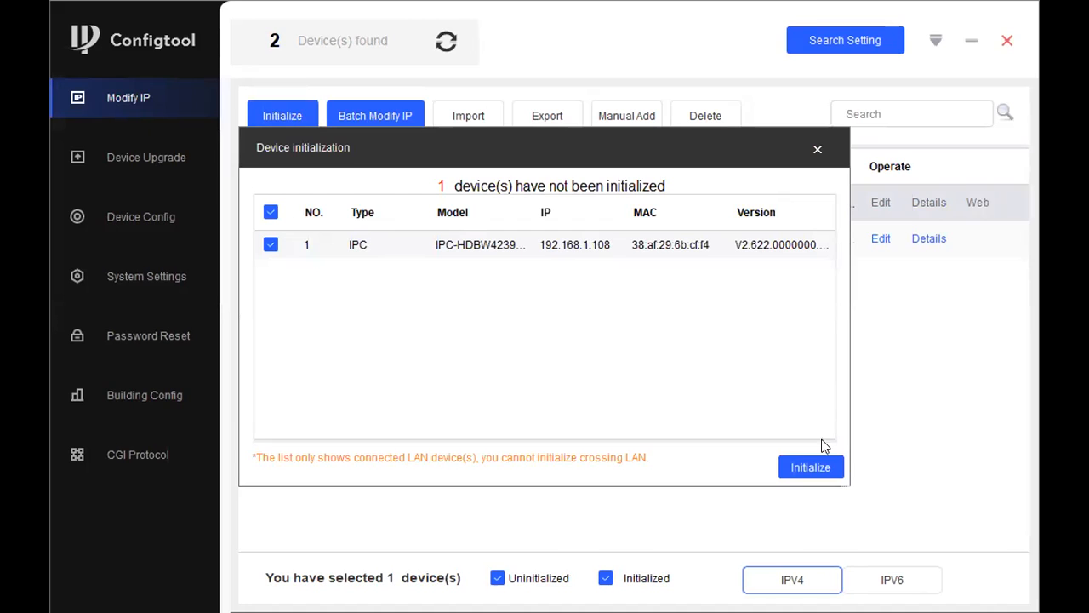
pyautogui.click(491, 234)
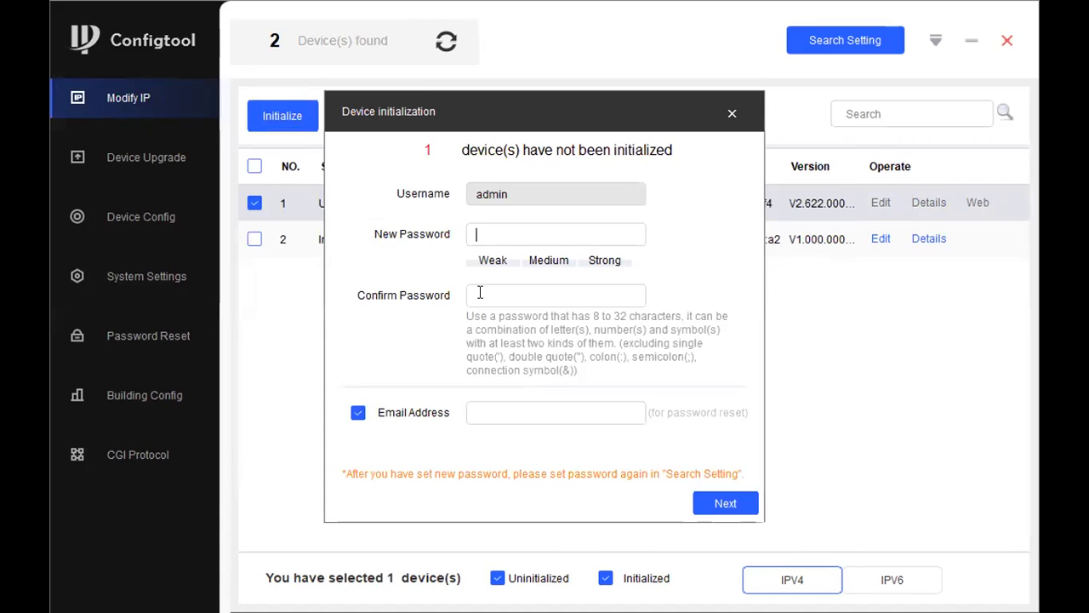
pyautogui.write('••••••••')
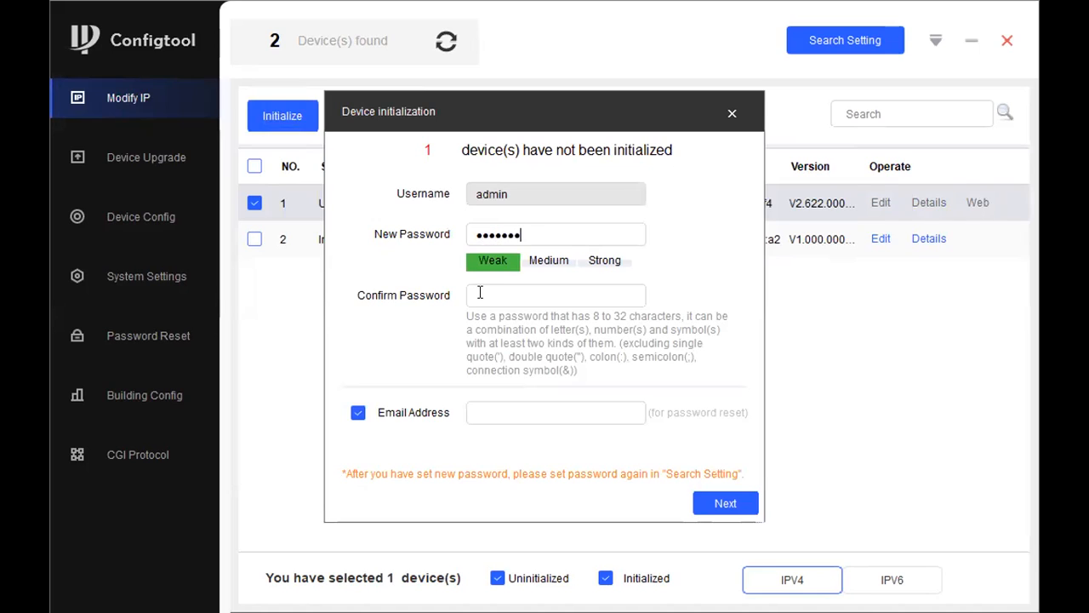
pyautogui.click(479, 293)
pyautogui.write('••••••')
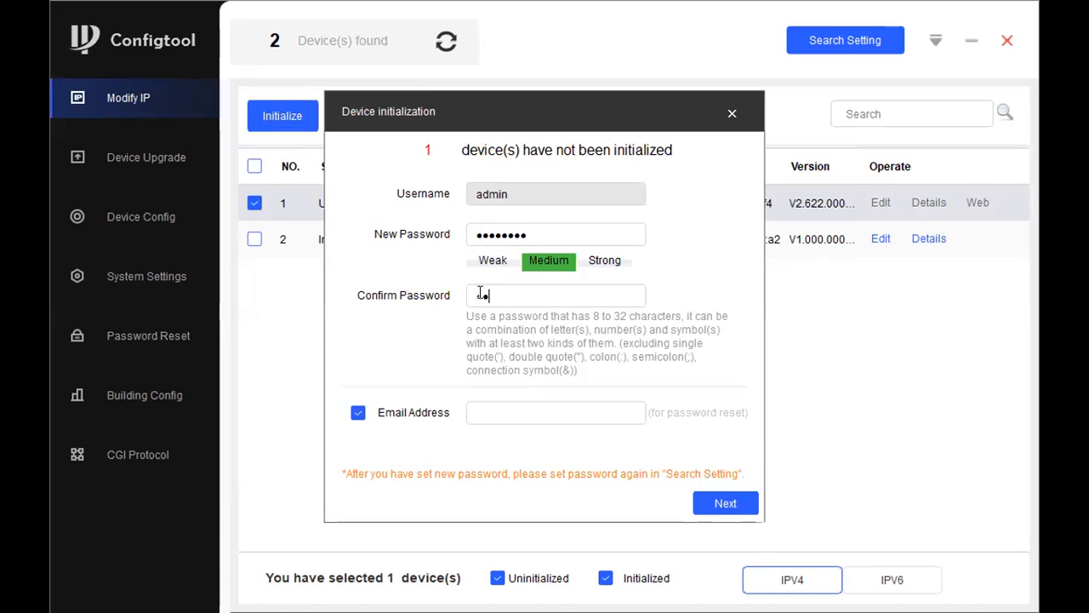
pyautogui.write('••')
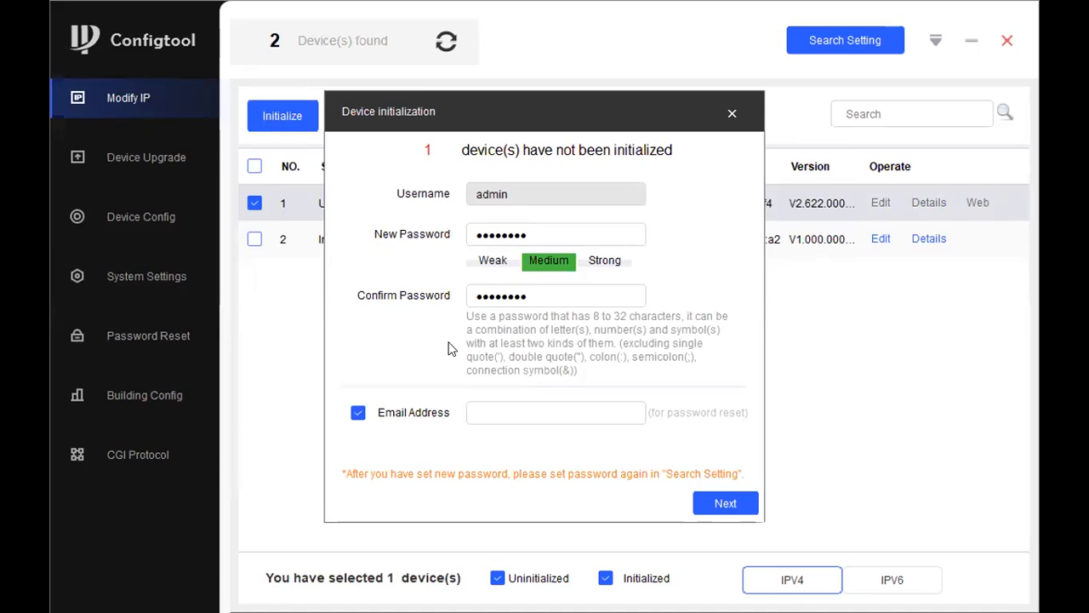
# Step: Skip the reset e-mail, accept the cloud and update options, finish, and refresh the list
pyautogui.click(358, 412)
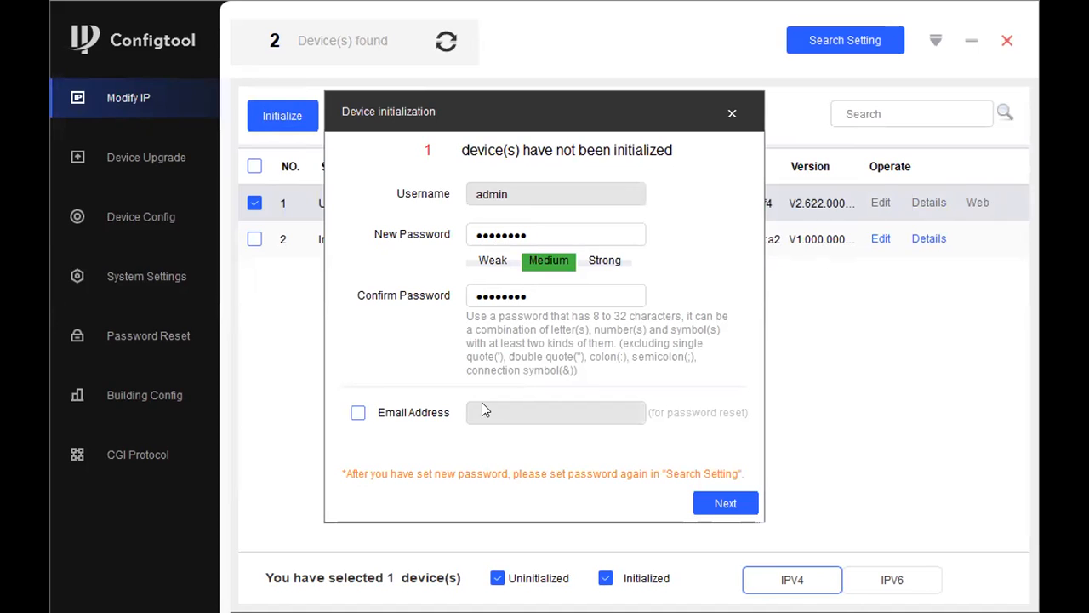
pyautogui.click(723, 504)
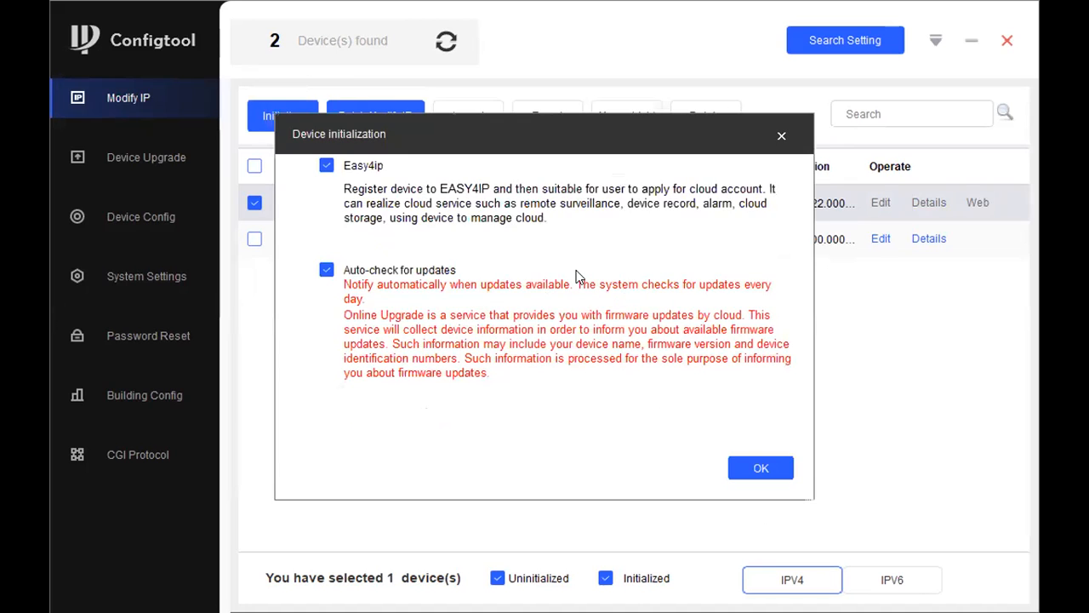
pyautogui.click(775, 471)
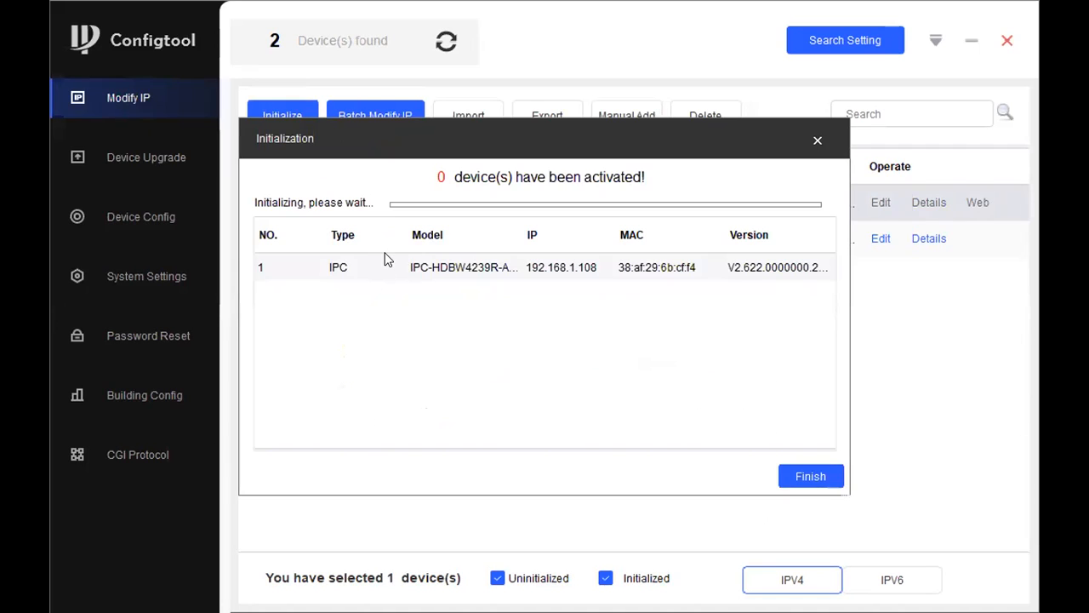
pyautogui.click(804, 477)
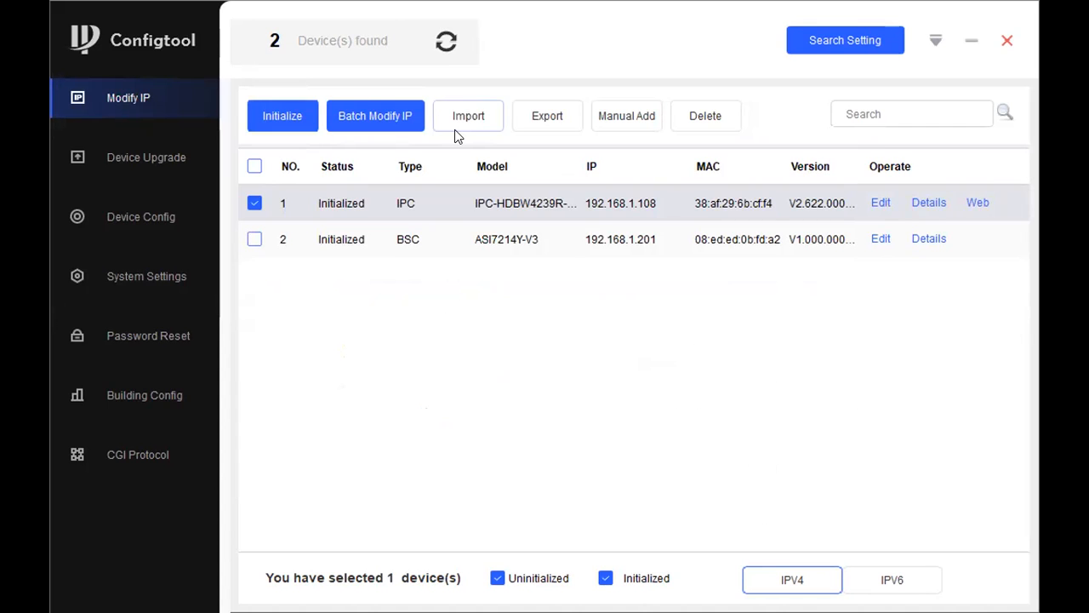
pyautogui.click(444, 43)
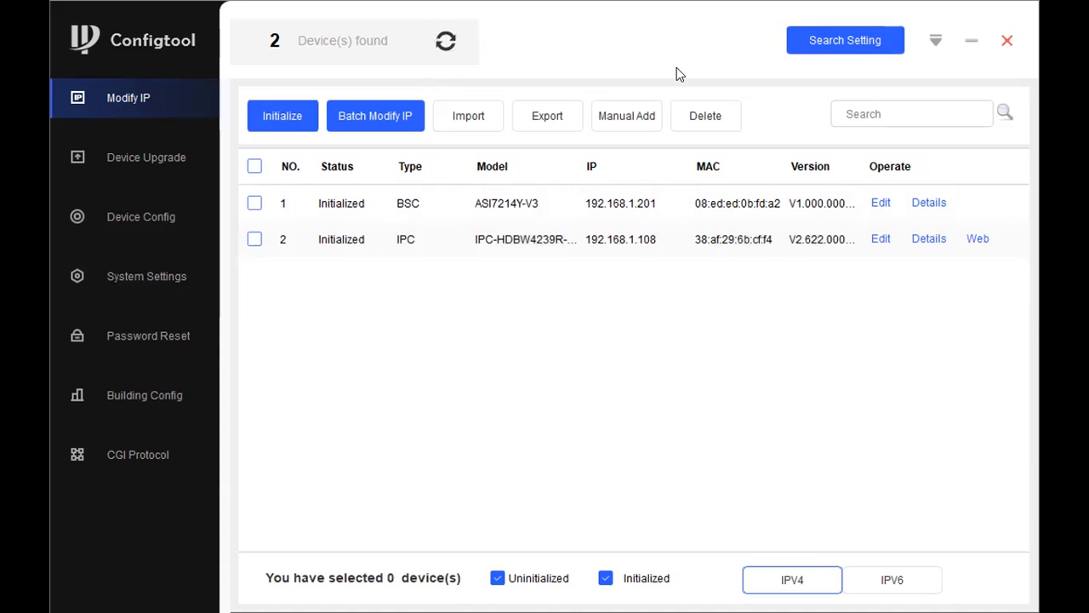
# Step: Untick Current Segment Search and select the Start IP octet, then close Search Setting unsaved
pyautogui.click(845, 40)
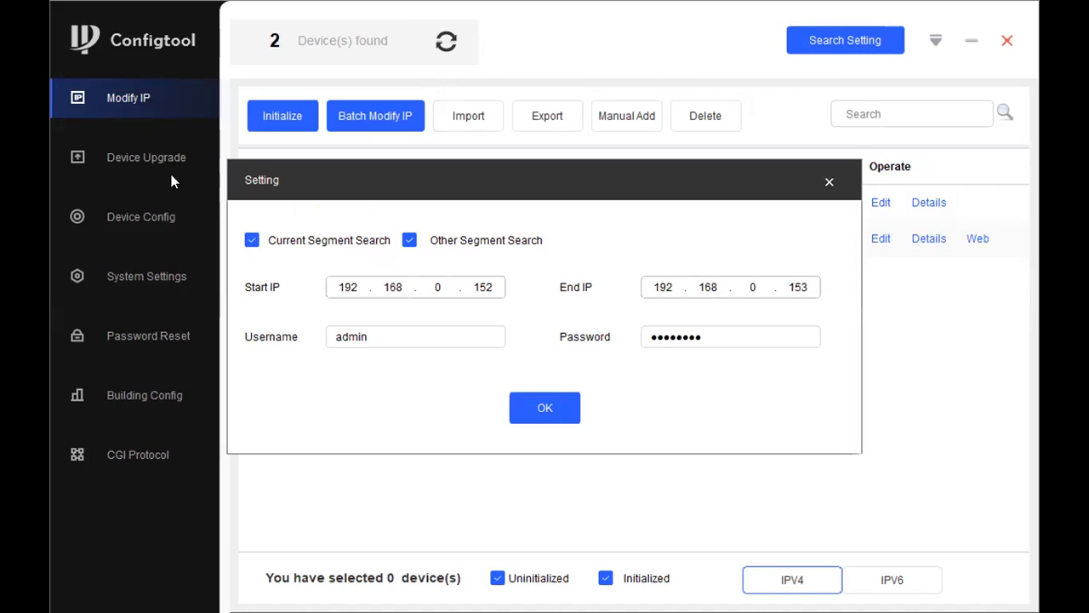
pyautogui.click(412, 242)
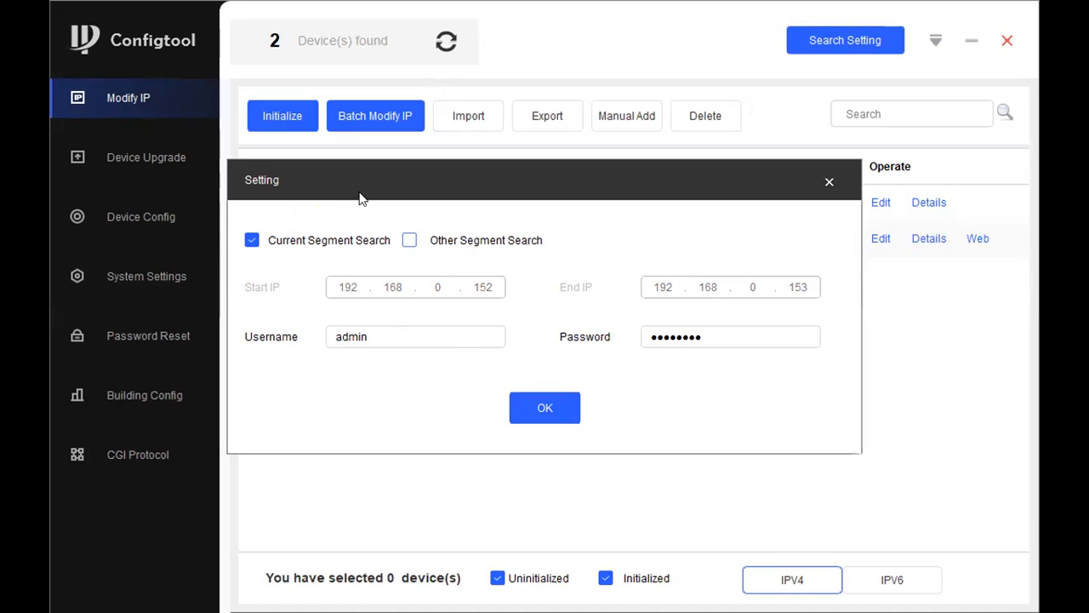
pyautogui.click(409, 241)
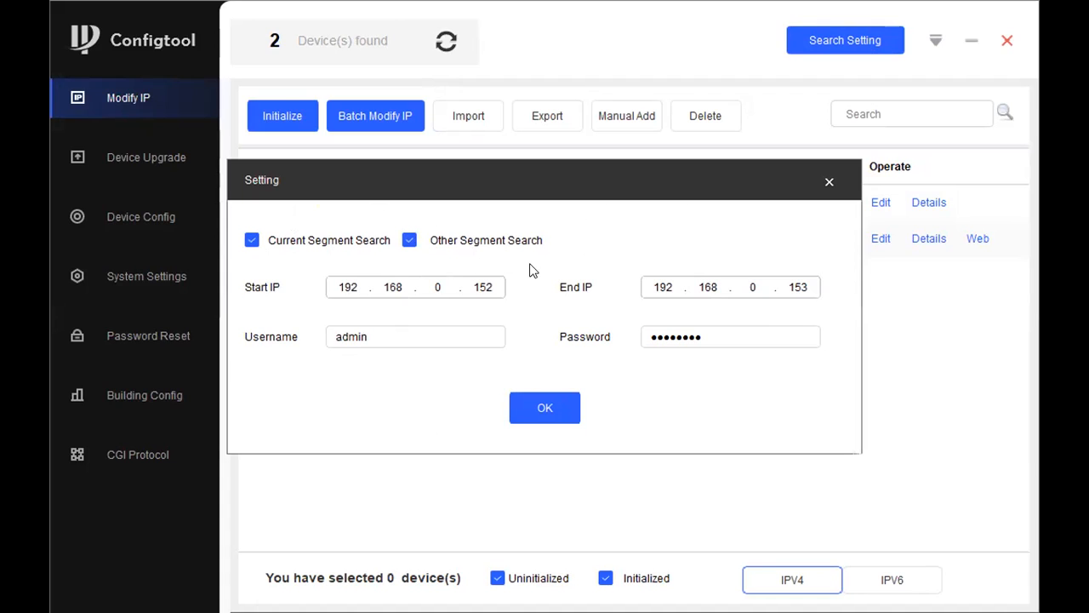
pyautogui.click(253, 241)
pyautogui.doubleClick(487, 287)
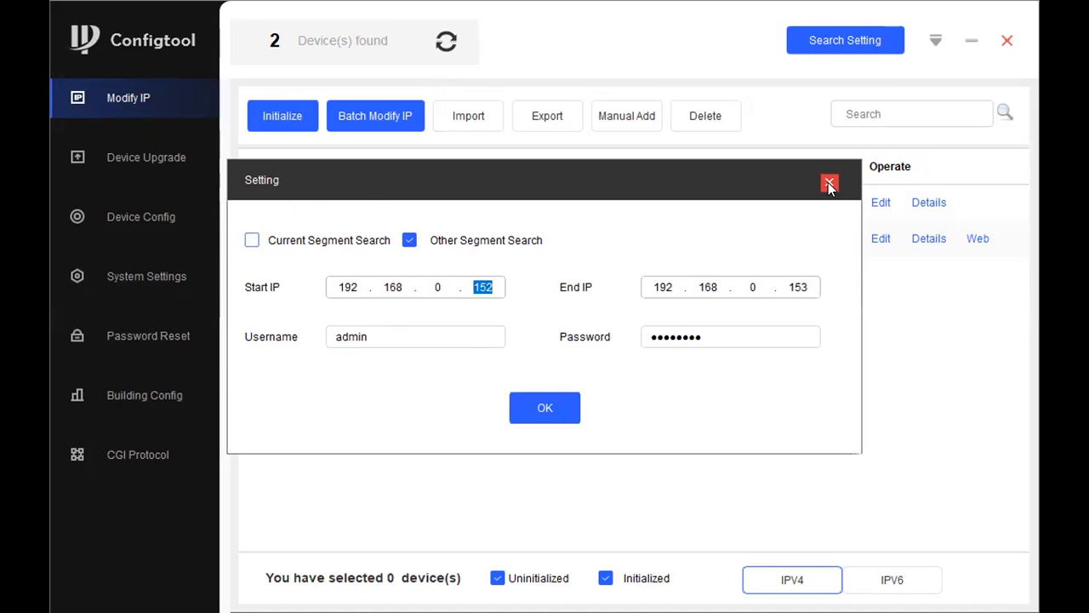
pyautogui.click(456, 285)
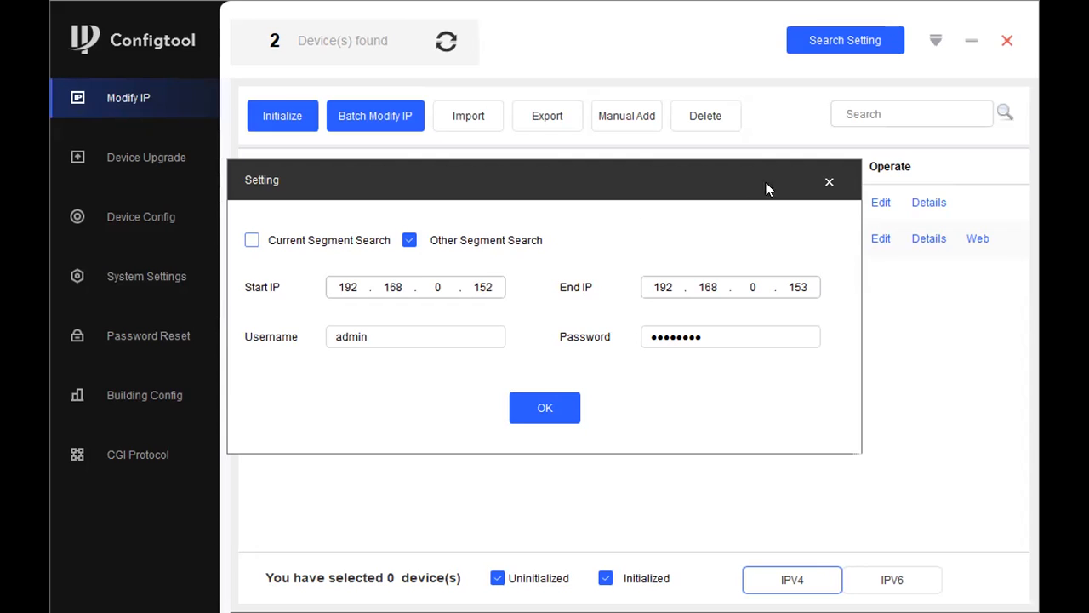
pyautogui.click(827, 184)
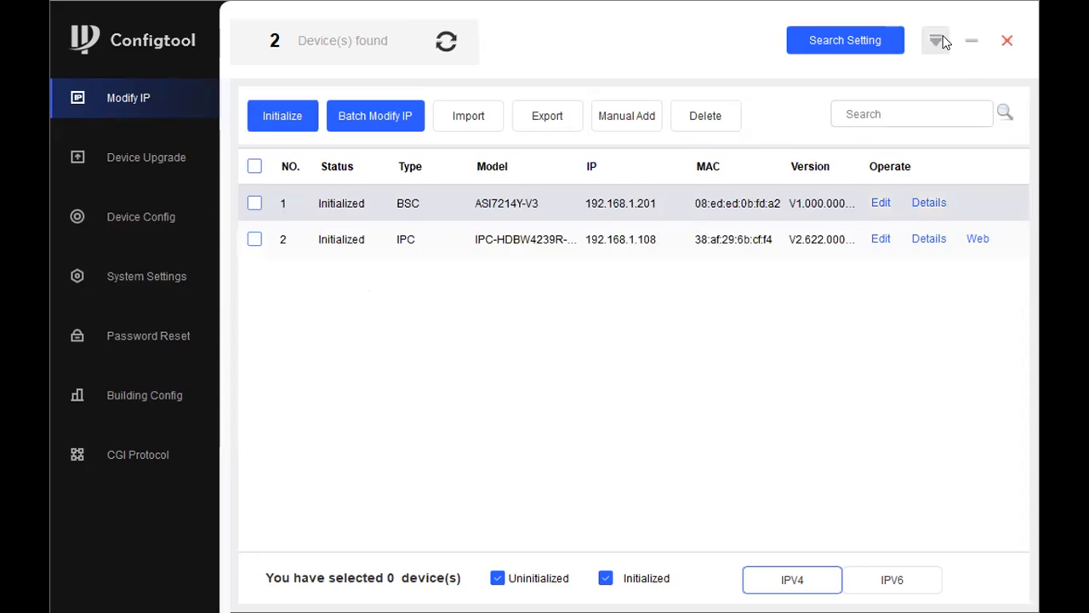
# Step: Look at the Help and QA entries in the top-right main menu
pyautogui.click(940, 40)
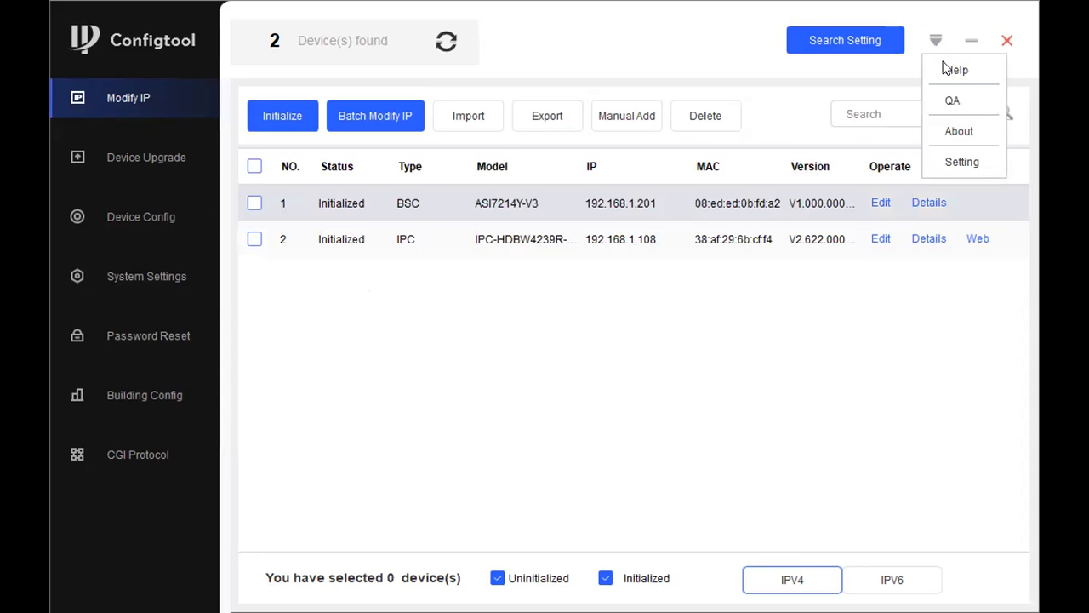
pyautogui.click(951, 70)
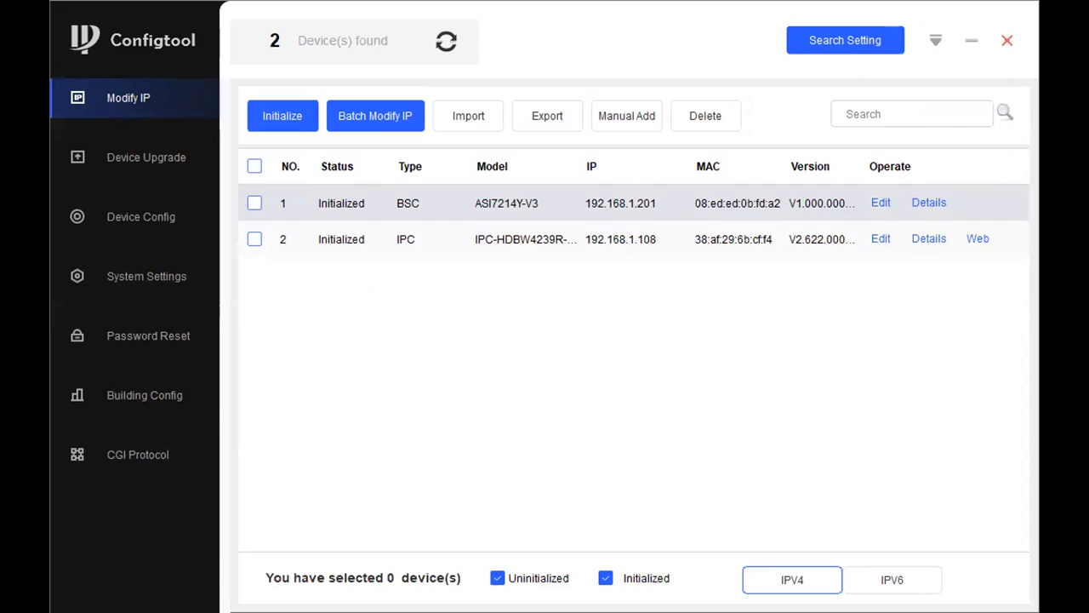
pyautogui.click(936, 38)
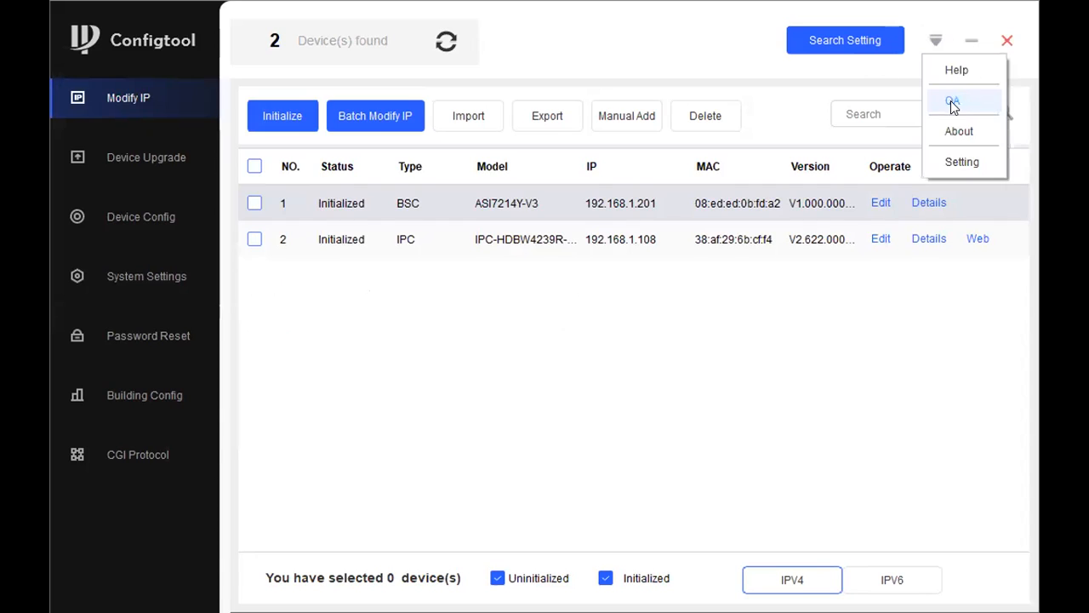
pyautogui.click(966, 99)
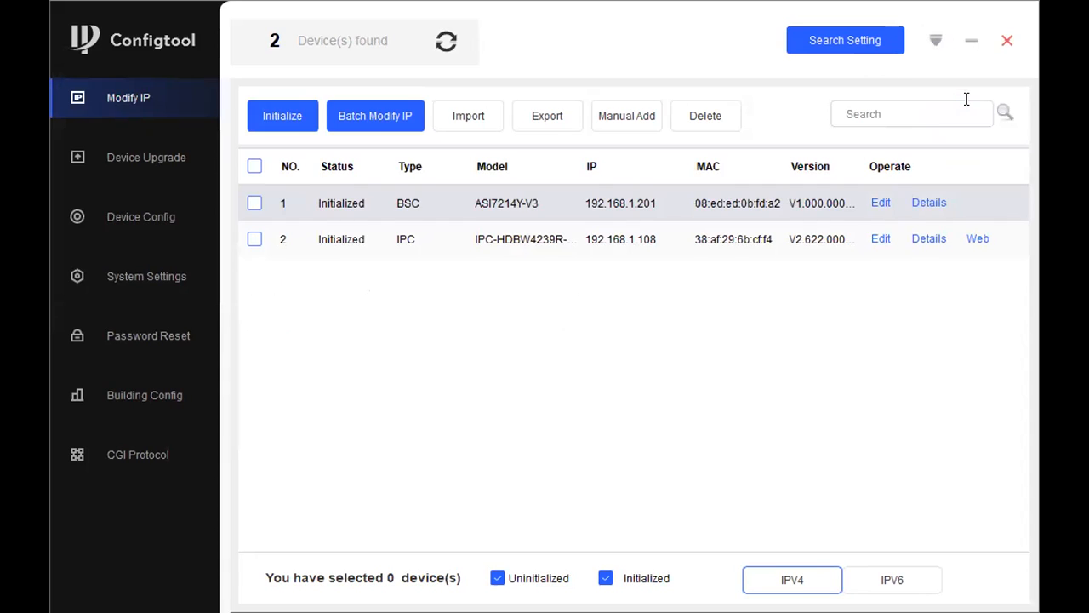
pyautogui.click(936, 40)
pyautogui.click(960, 93)
# Step: View and close the About dialog (version 5.000.0000001.7), then open the general Setting
pyautogui.click(936, 39)
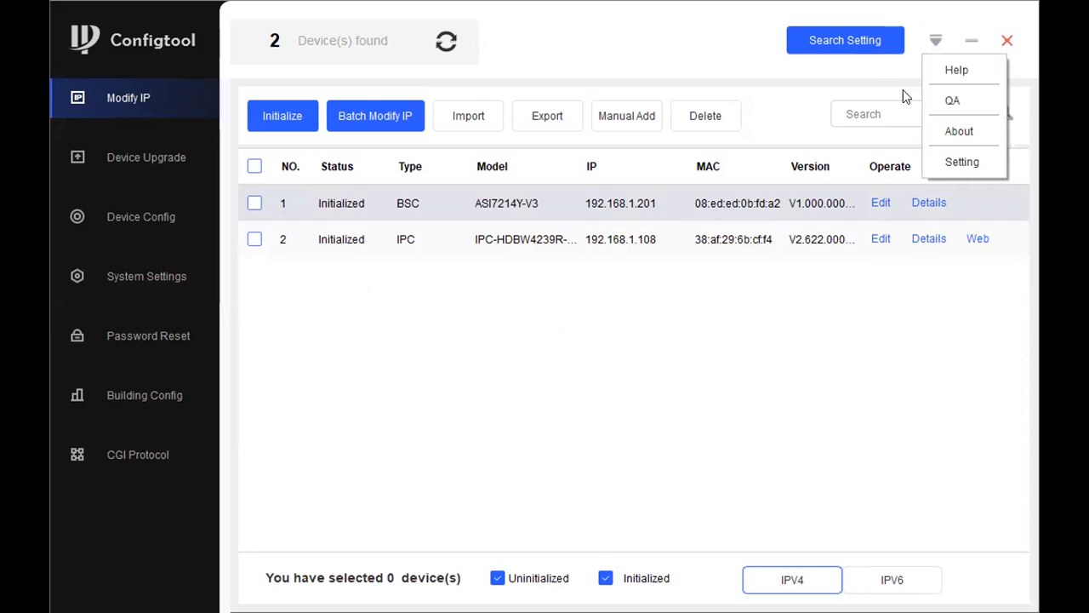
pyautogui.click(953, 137)
pyautogui.click(671, 219)
pyautogui.click(936, 40)
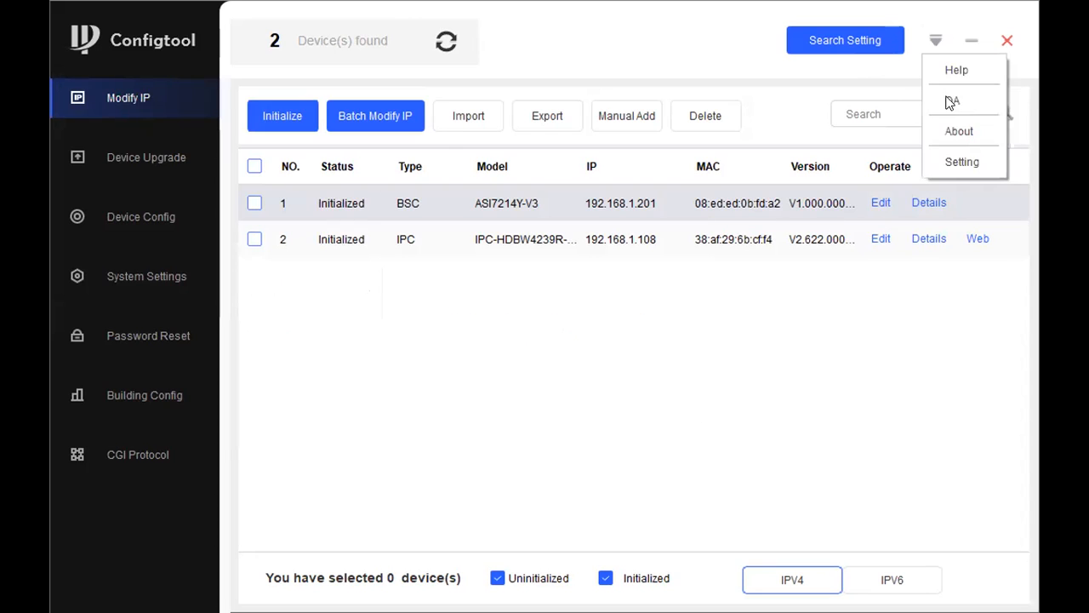
pyautogui.click(962, 162)
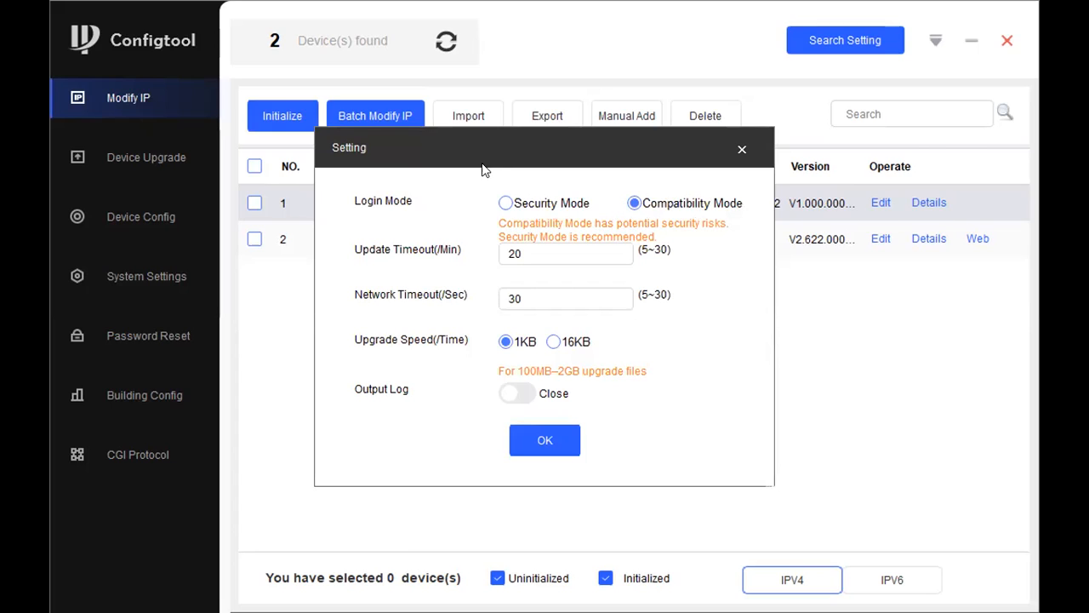
# Step: Set the login mode to Compatibility Mode, confirm the notice, and save the settings
pyautogui.click(506, 204)
pyautogui.click(636, 204)
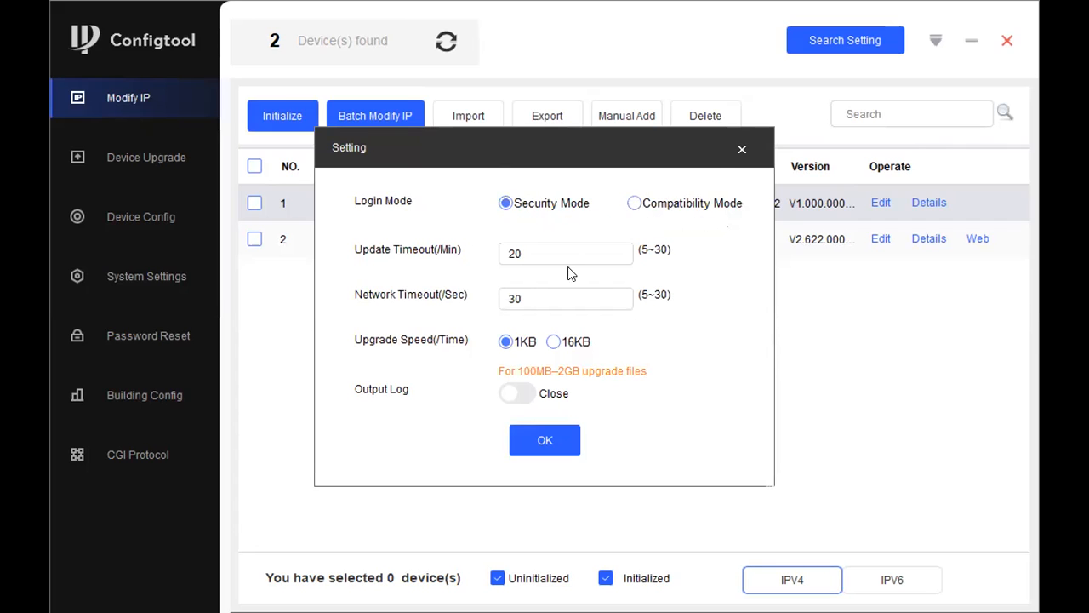
pyautogui.click(513, 401)
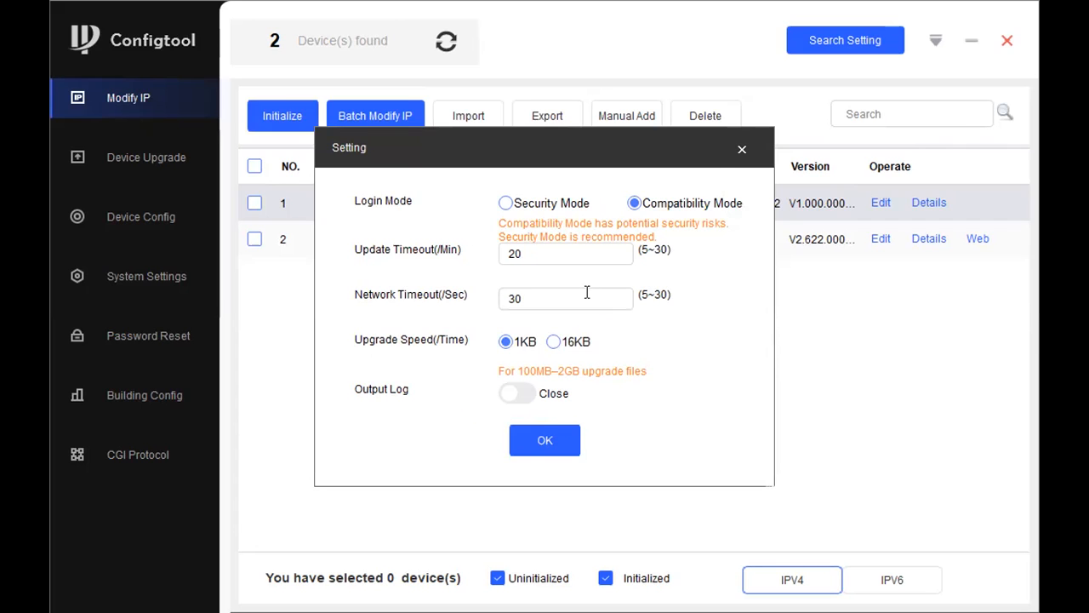
pyautogui.click(545, 441)
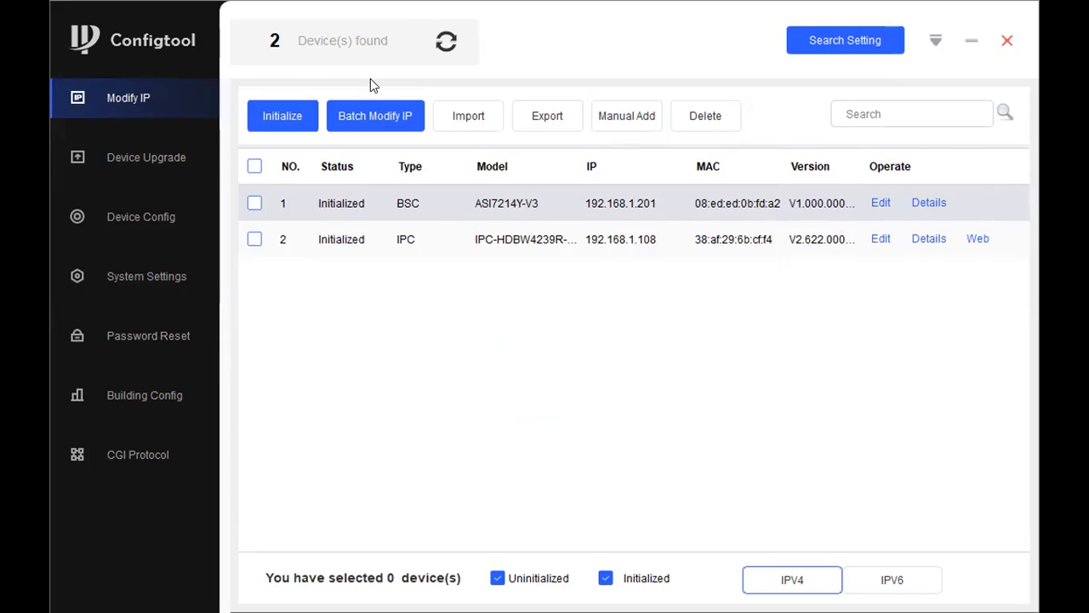
# Step: Refresh the search, then limit it to the current segment and re-enter the login password
pyautogui.click(440, 49)
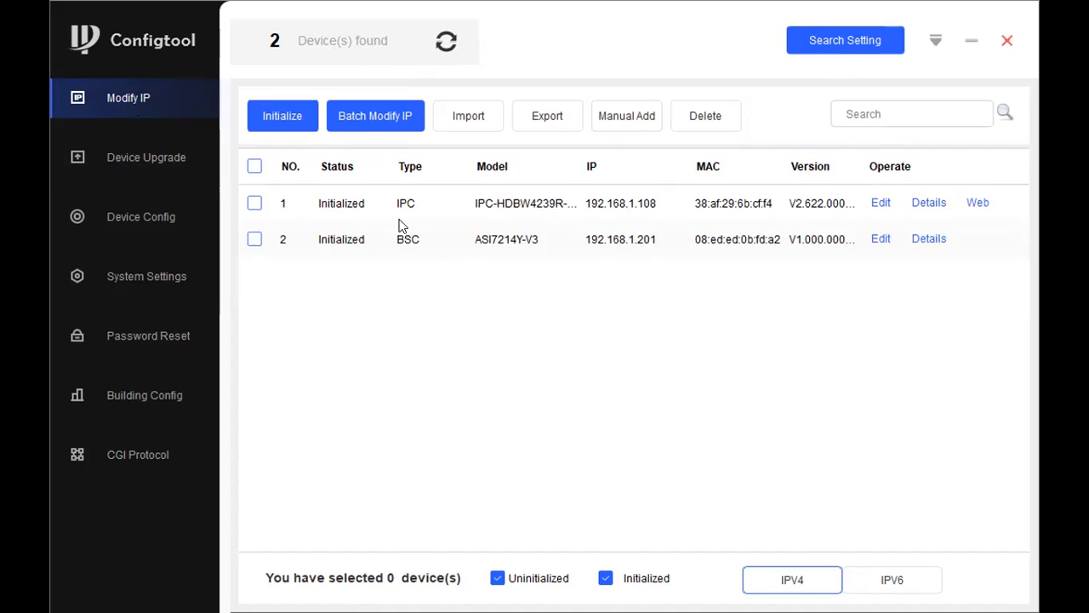
pyautogui.click(828, 42)
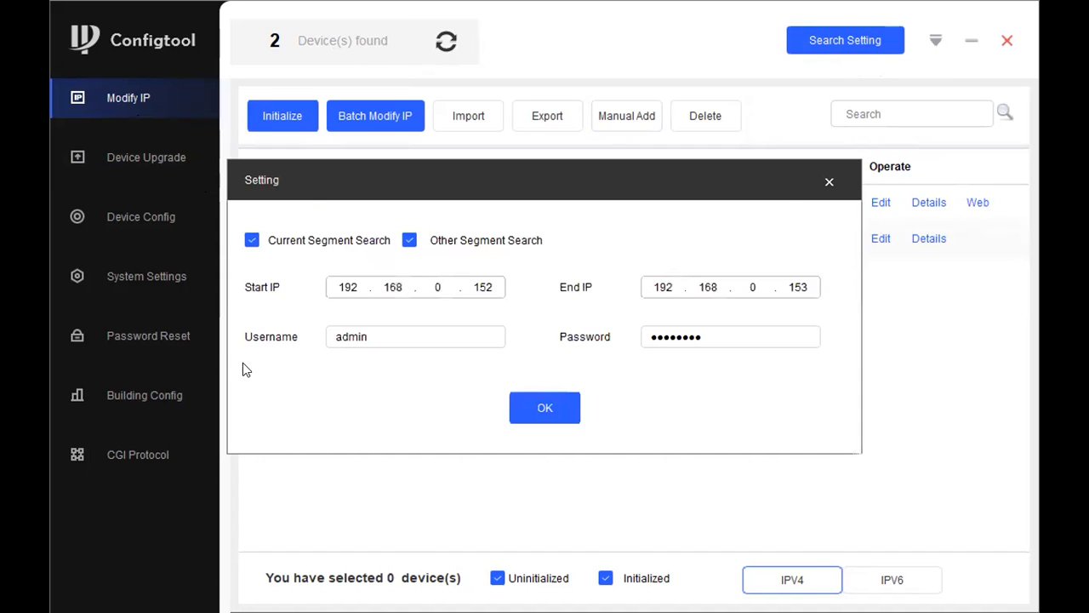
pyautogui.click(409, 241)
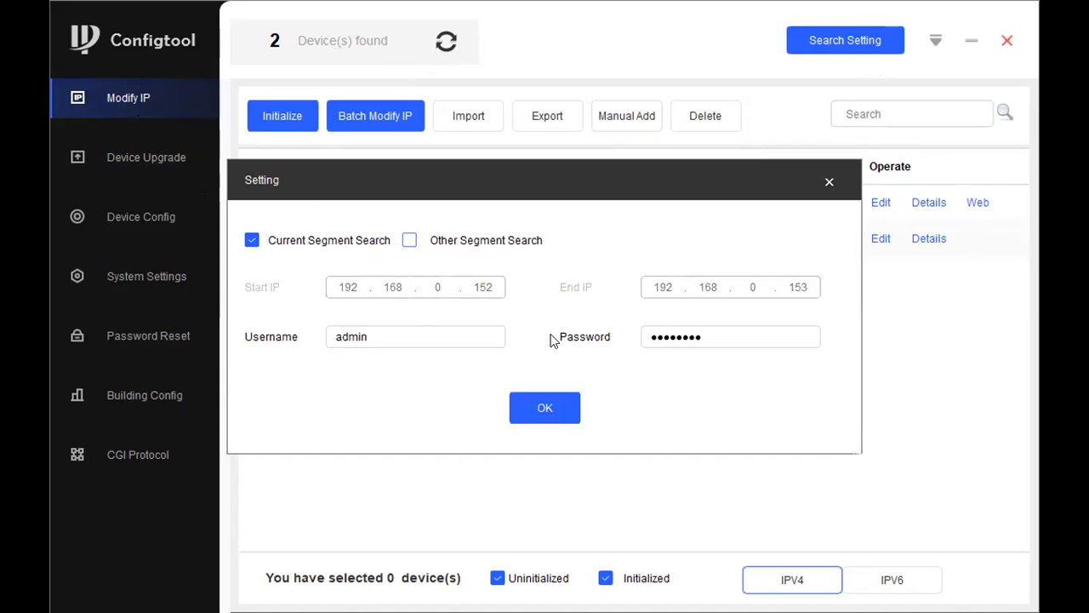
pyautogui.moveTo(739, 331); pyautogui.dragTo(620, 288)
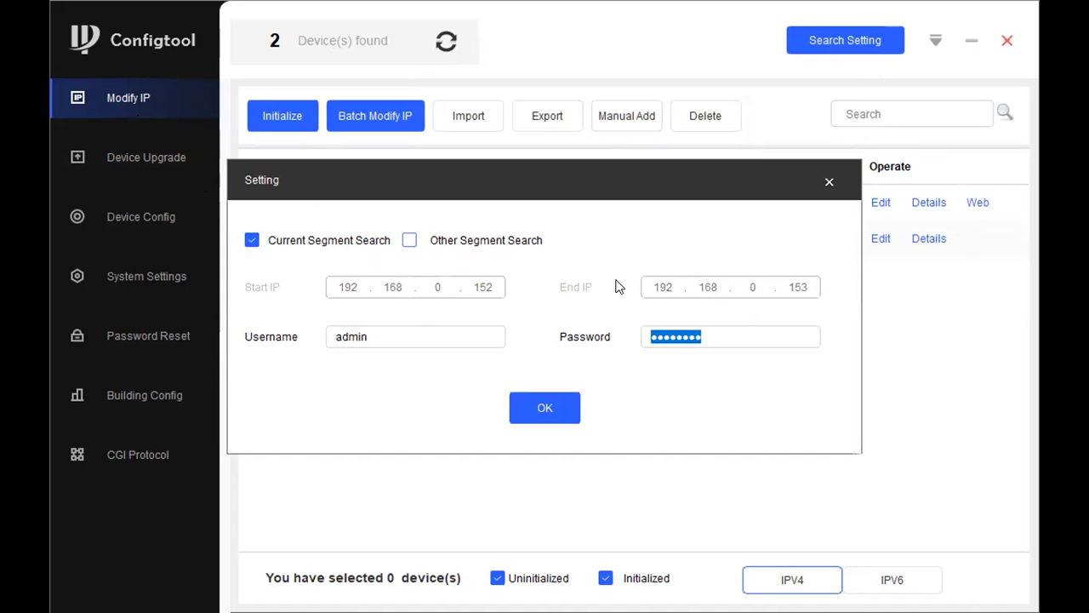
pyautogui.write('••••••••')
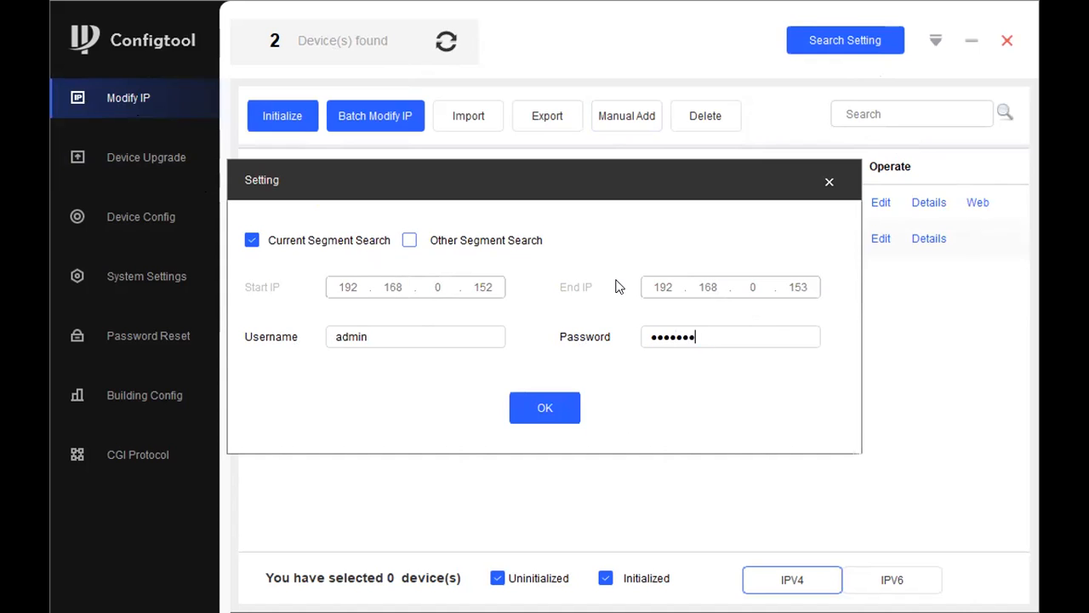
pyautogui.click(559, 409)
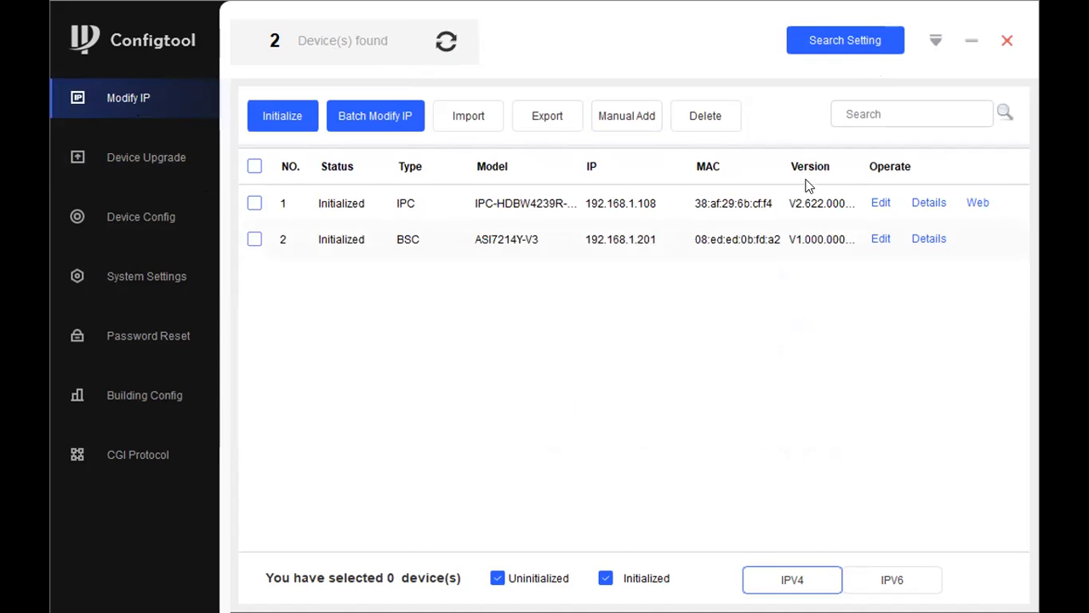
# Step: Give the IPC camera IP 192.168.1.10, mask 255.255.255.0 and gateway 192.168.1.1, then refresh
pyautogui.click(881, 204)
pyautogui.write('192.')
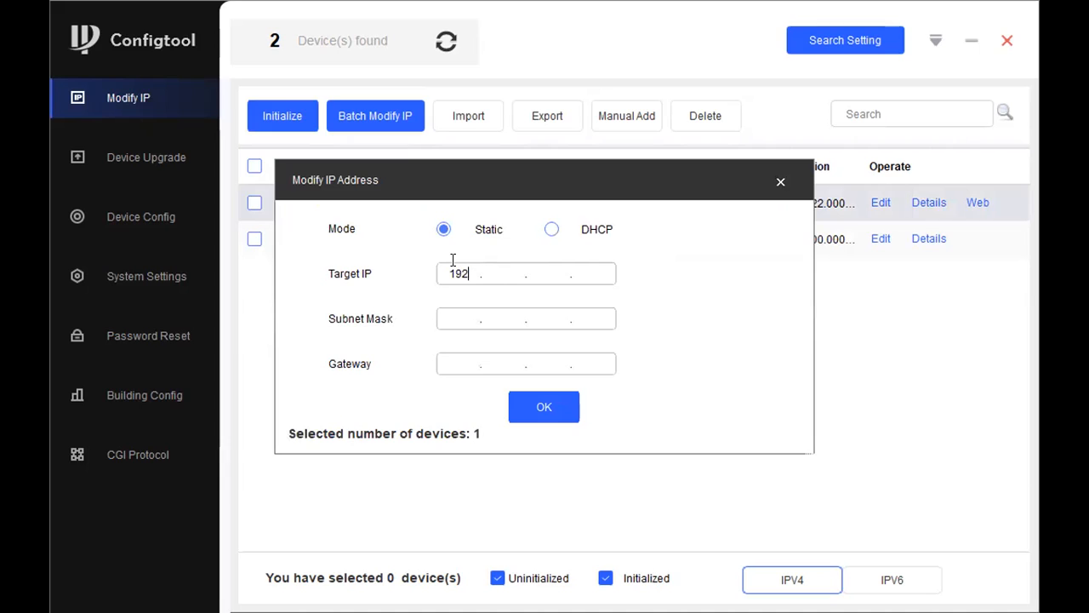
pyautogui.write('168.1.10')
pyautogui.click(463, 313)
pyautogui.write('255.255.255.0')
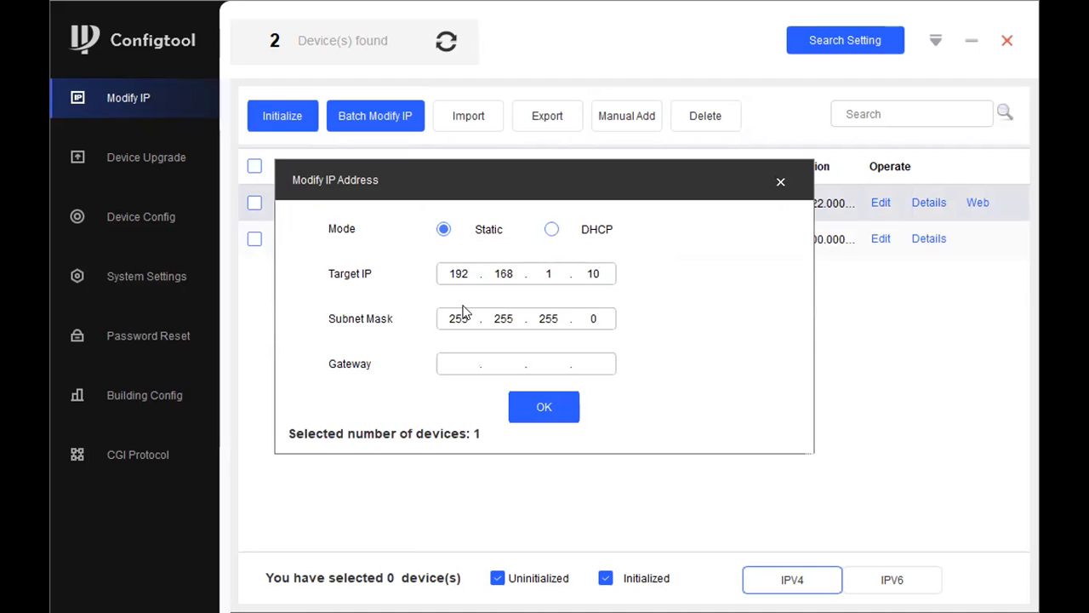
pyautogui.click(460, 361)
pyautogui.write('1921681.1')
pyautogui.click(681, 206)
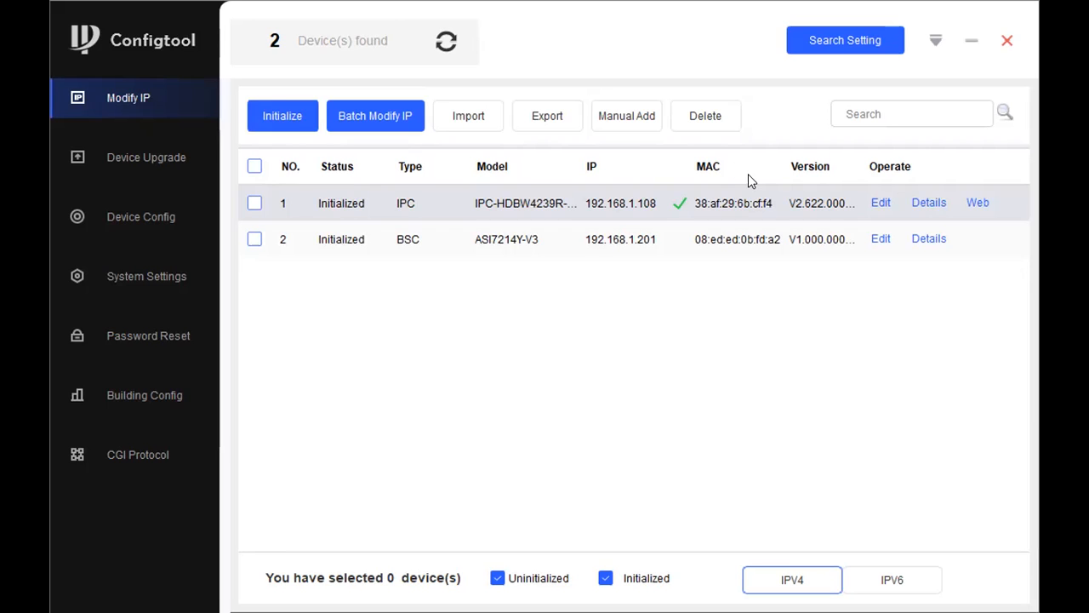
pyautogui.click(444, 39)
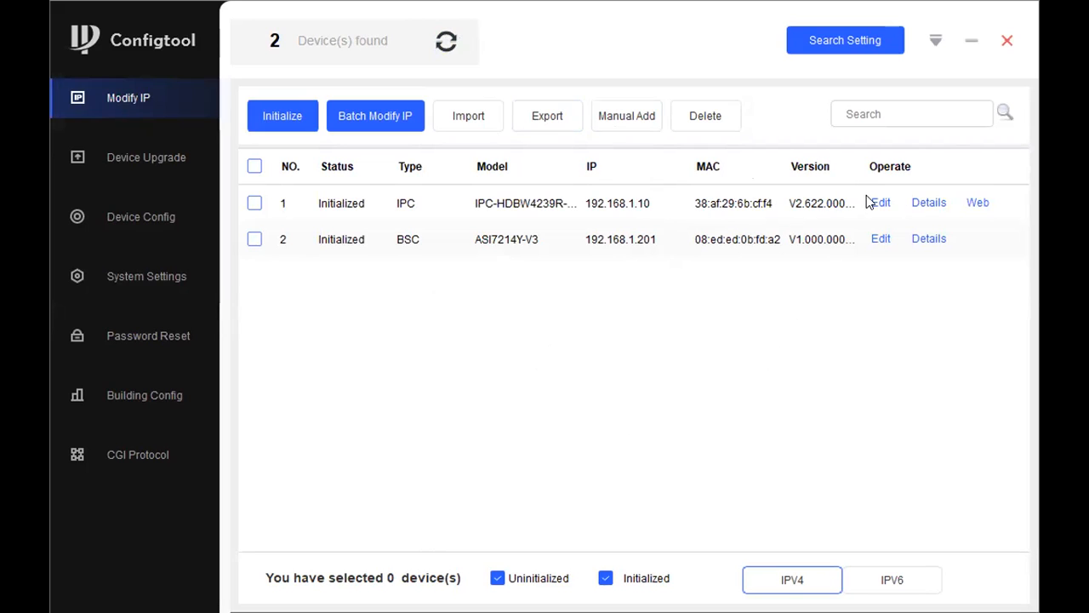
pyautogui.click(928, 203)
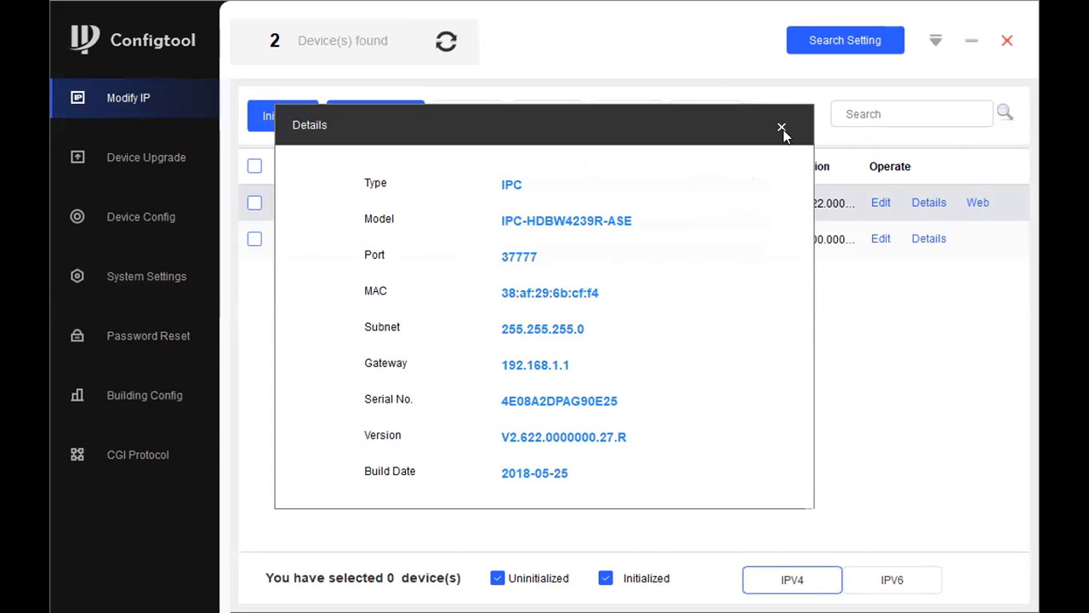
pyautogui.press('Escape')
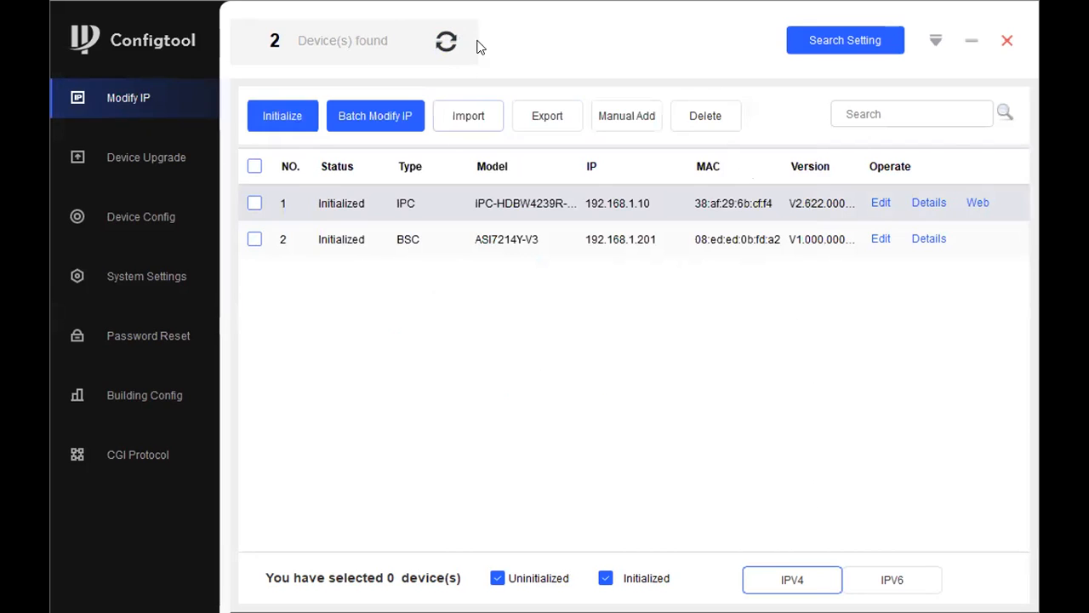
# Step: Open Device Upgrade, dismiss the Setting dialog, and browse for row 1's upgrade file without choosing one
pyautogui.click(140, 165)
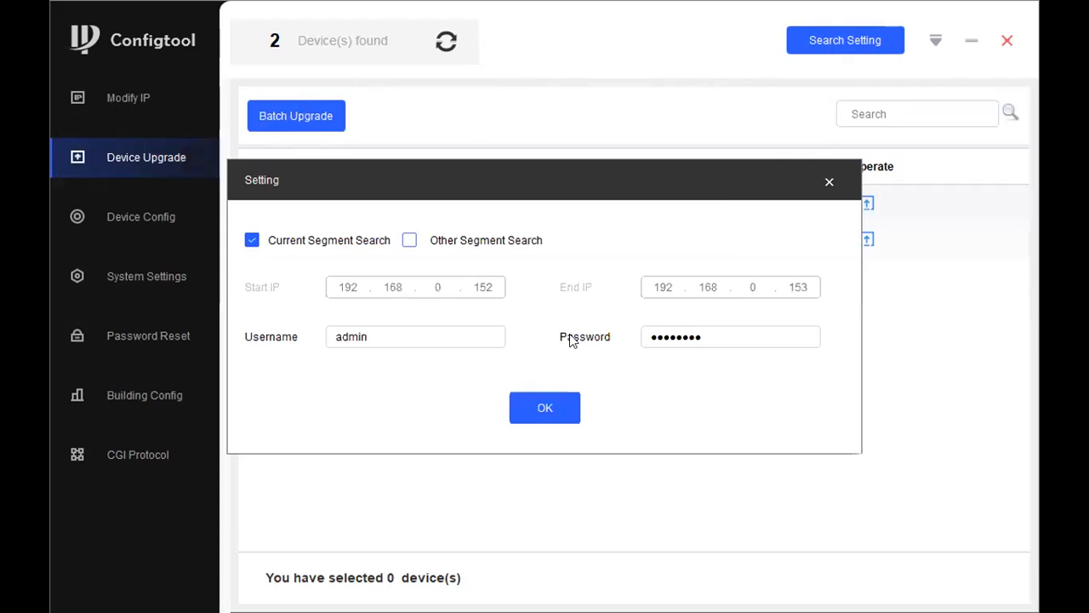
pyautogui.click(823, 179)
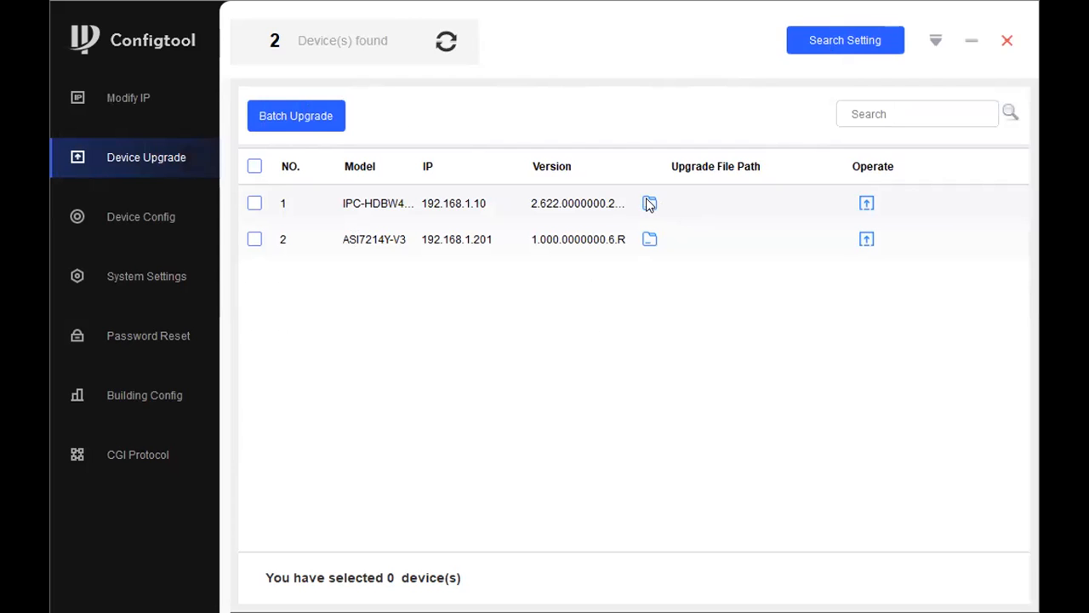
pyautogui.click(650, 204)
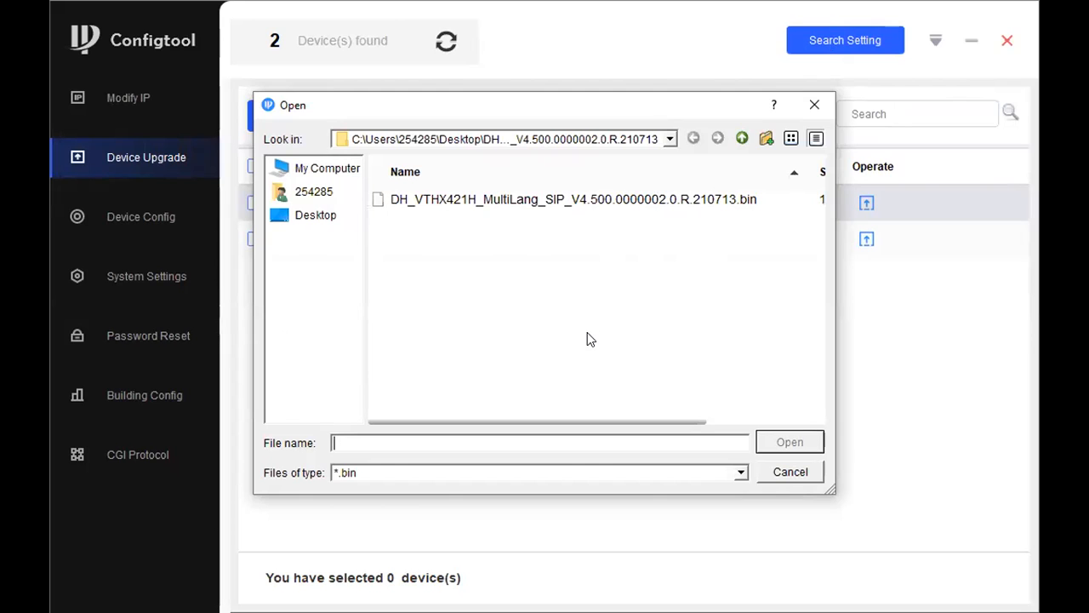
pyautogui.click(817, 103)
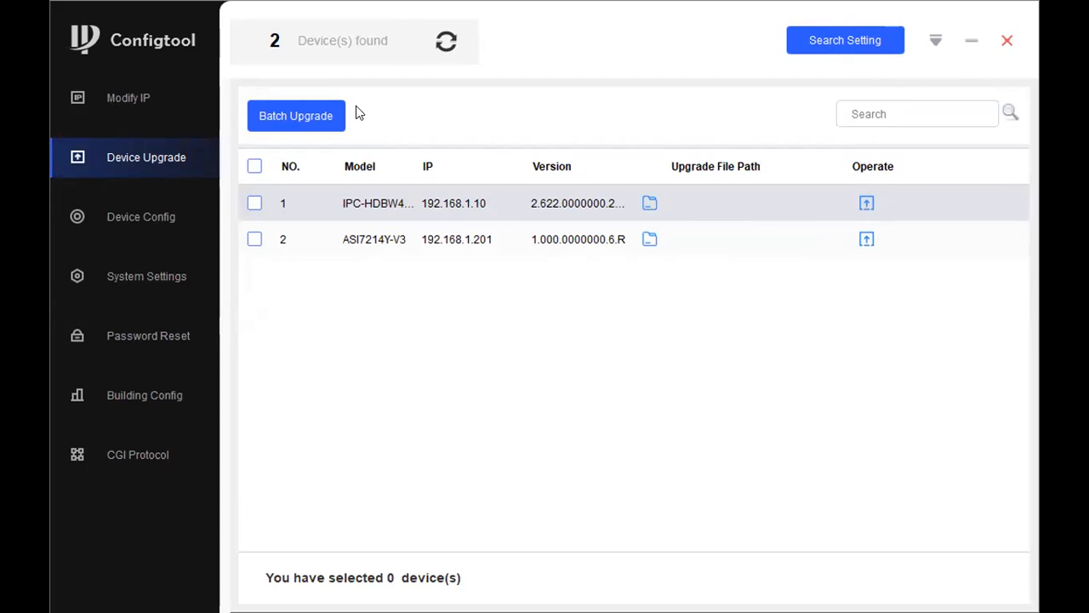
# Step: Try a batch upgrade with both devices selected and dismiss the mixed-device-type warning
pyautogui.click(331, 117)
pyautogui.click(700, 188)
pyautogui.click(255, 166)
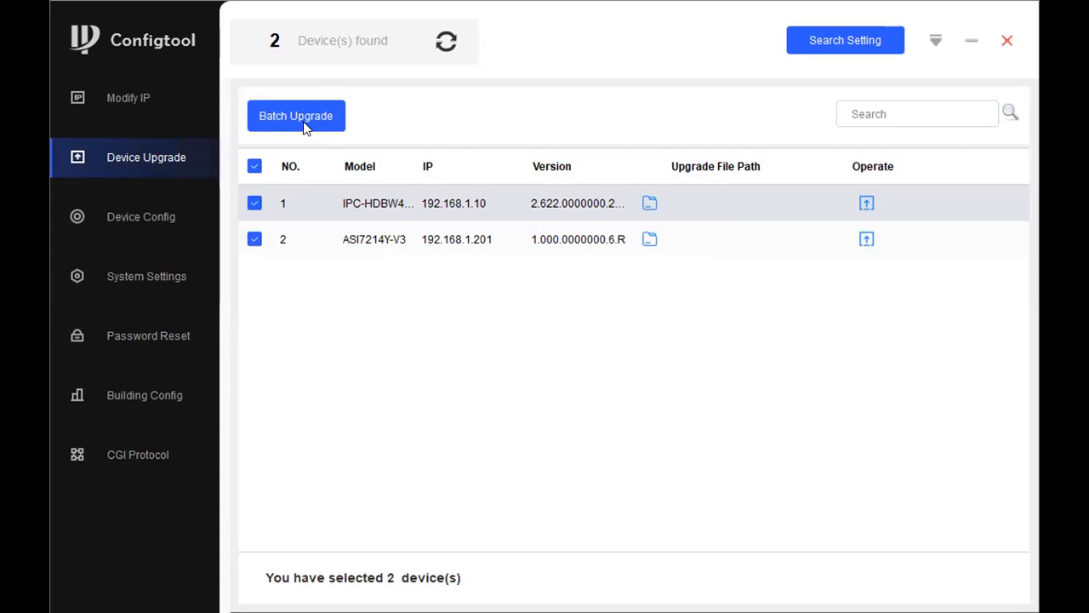
pyautogui.click(303, 121)
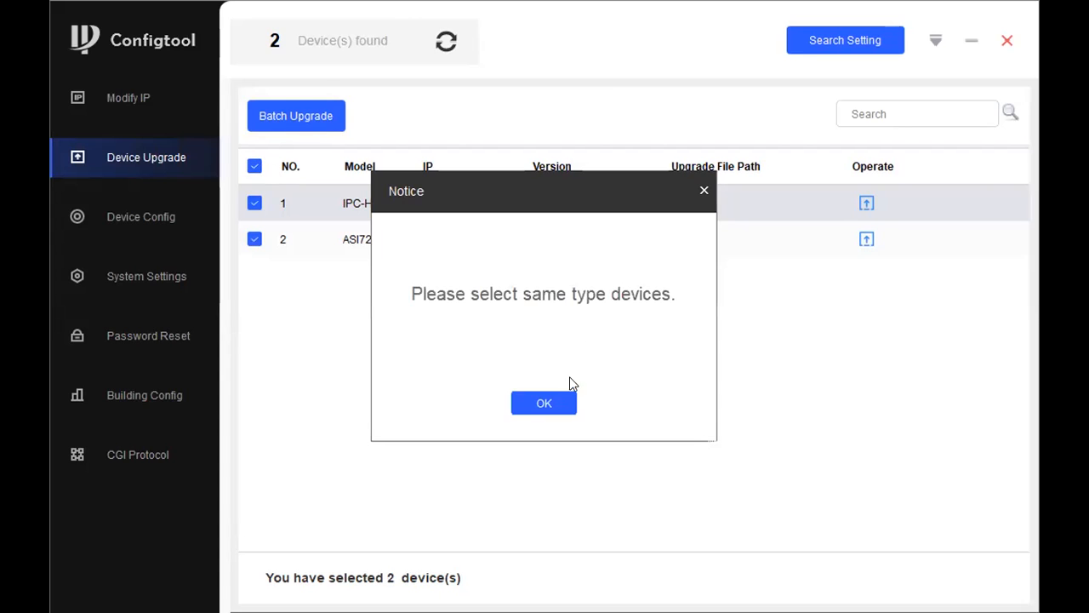
pyautogui.click(704, 192)
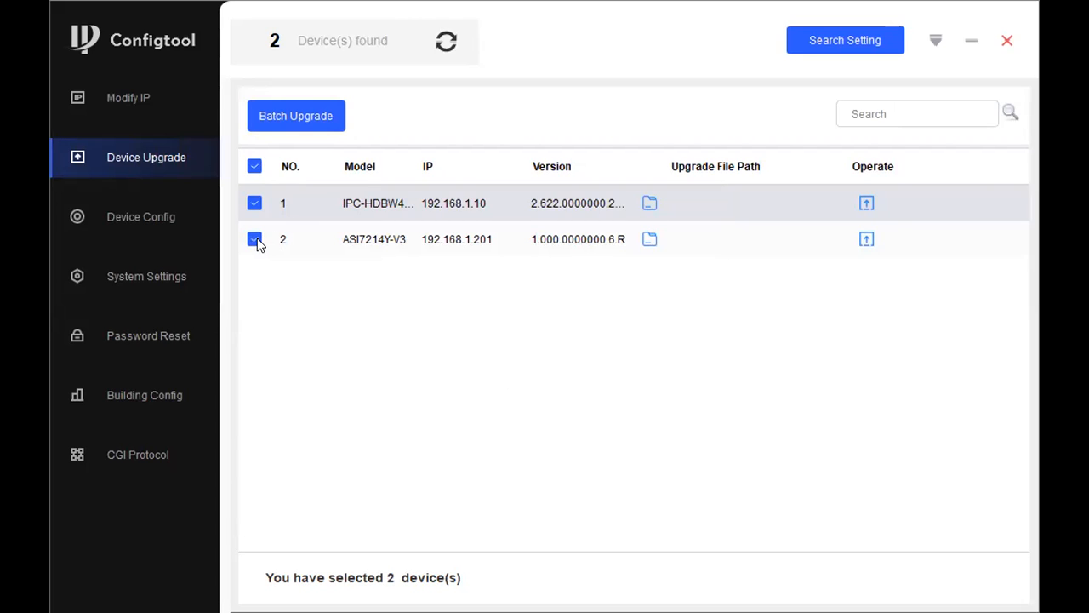
# Step: Retry the batch upgrade with only the camera, close it without upgrading, and open Device Config
pyautogui.click(255, 240)
pyautogui.click(286, 118)
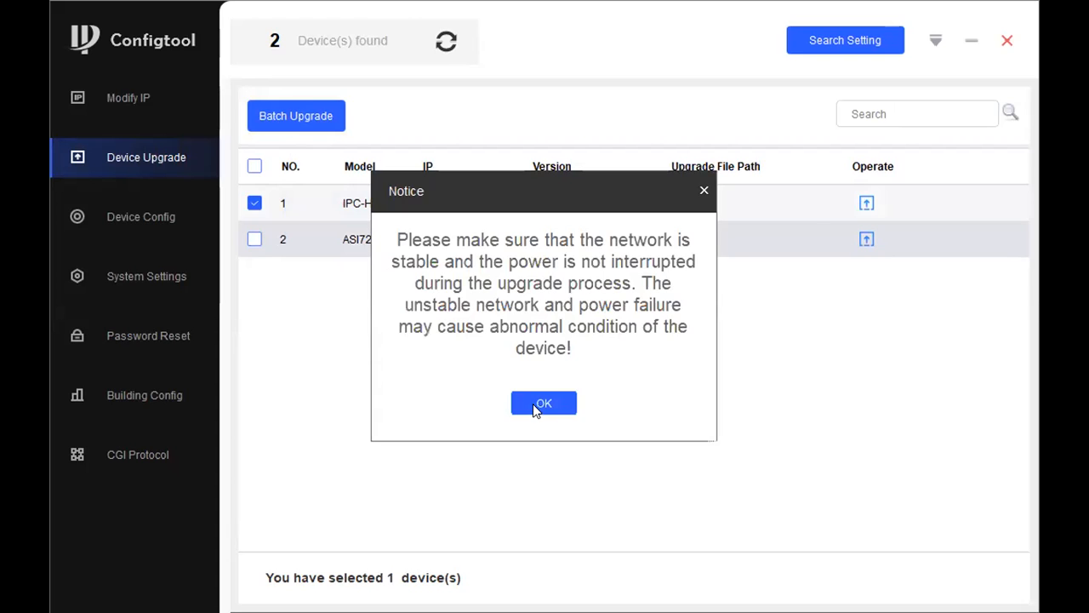
pyautogui.click(534, 403)
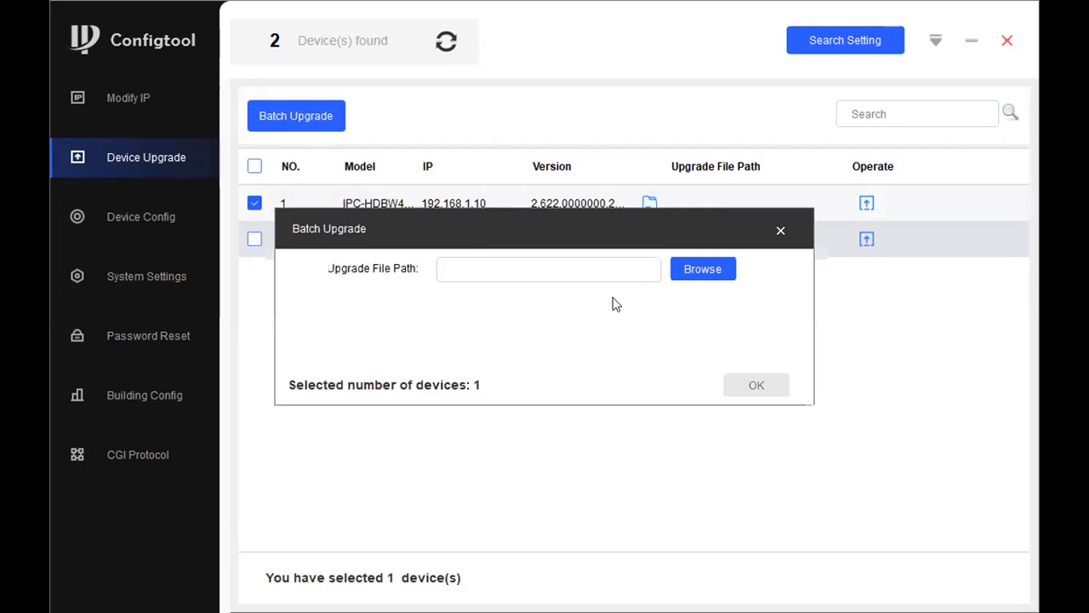
pyautogui.click(782, 232)
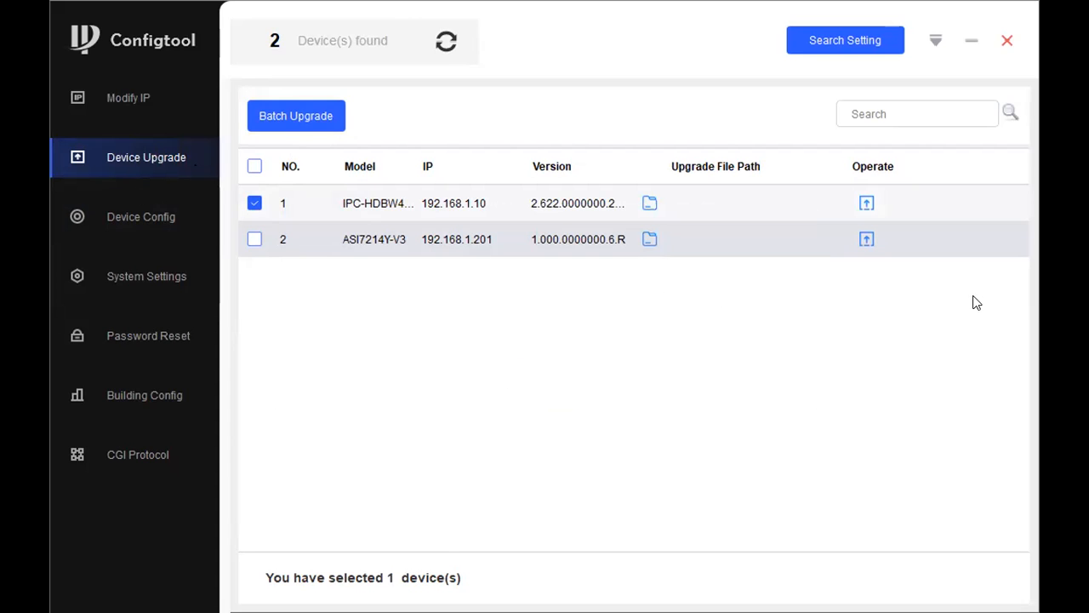
pyautogui.click(161, 214)
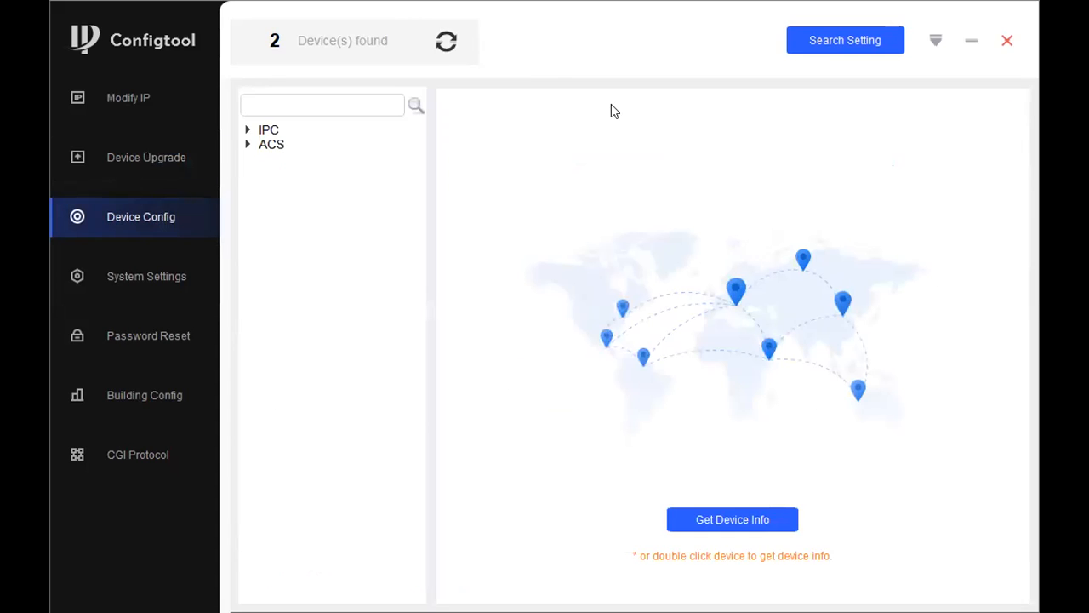
# Step: Rescan the network and load the settings of camera 192.168.1.10 from the IPC group
pyautogui.click(441, 51)
pyautogui.click(249, 132)
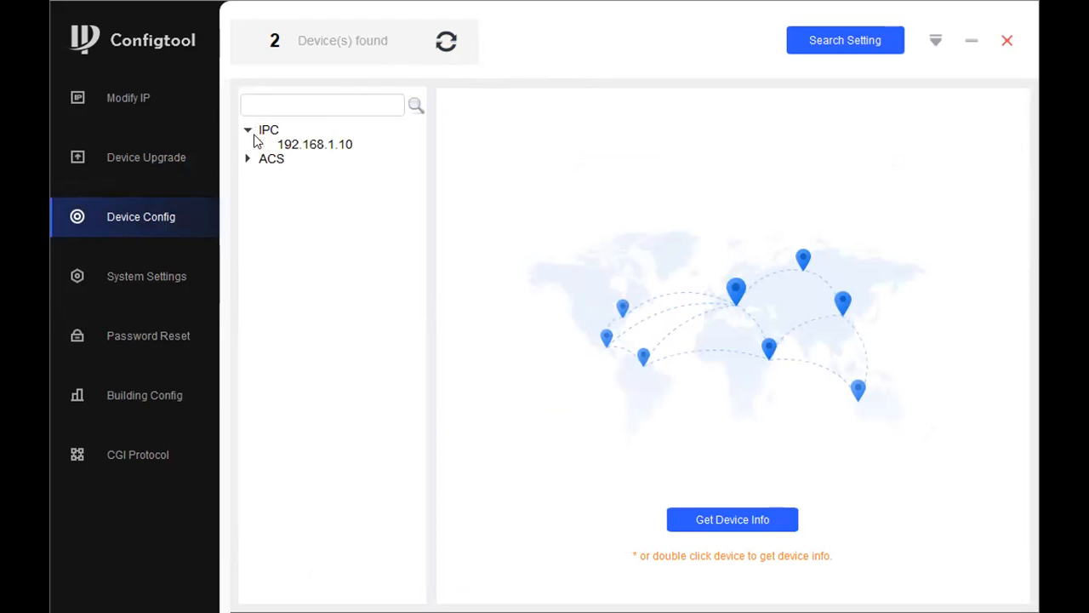
pyautogui.click(300, 146)
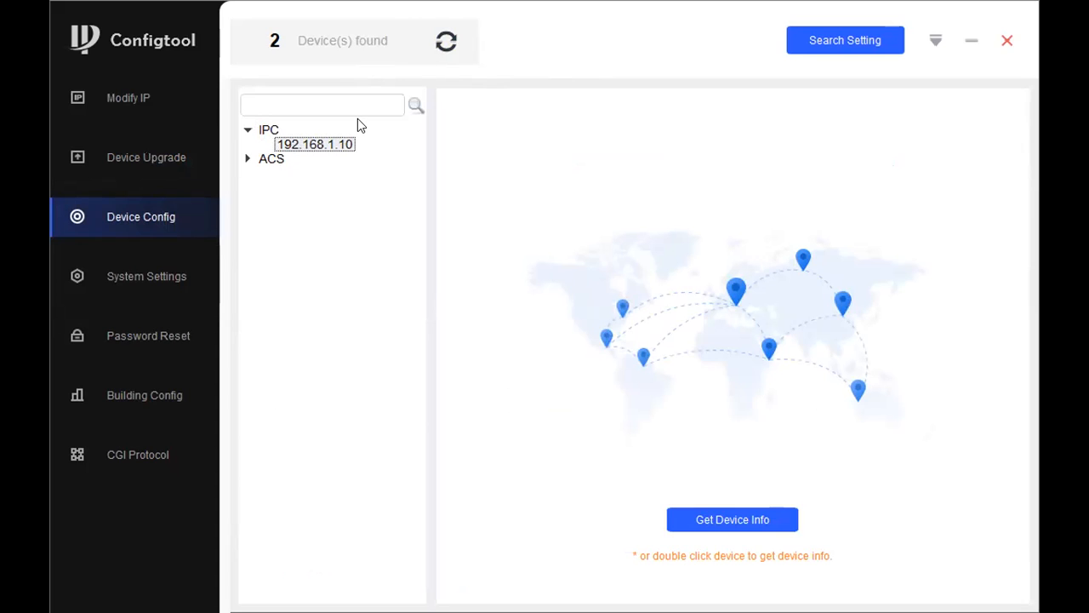
pyautogui.doubleClick(300, 146)
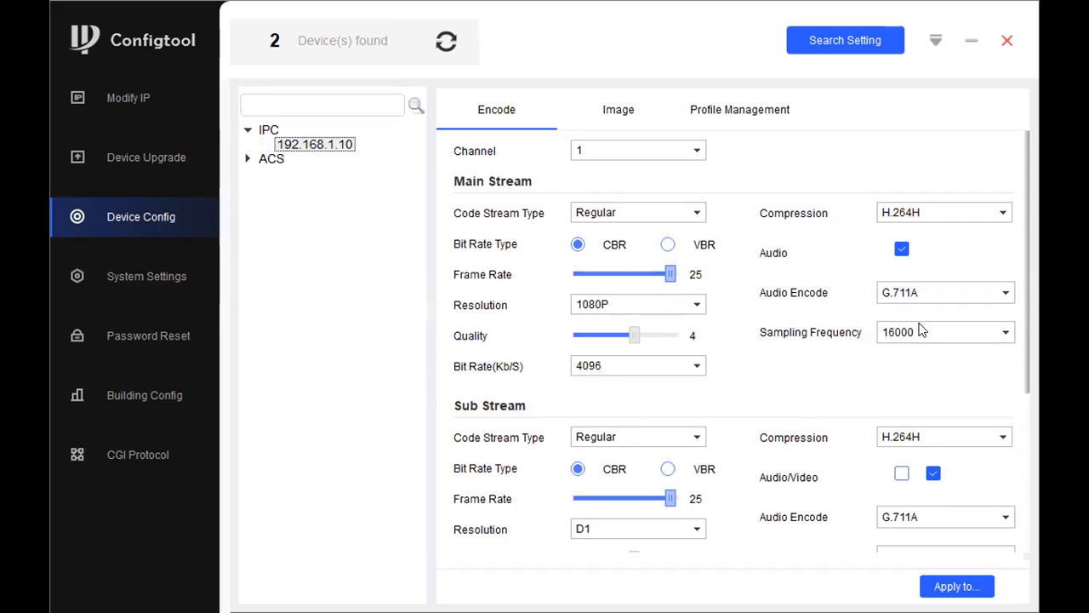
# Step: Review the camera's Encode settings and Apply to… list, then move to its Image settings
pyautogui.scroll(-5, 739, 322)
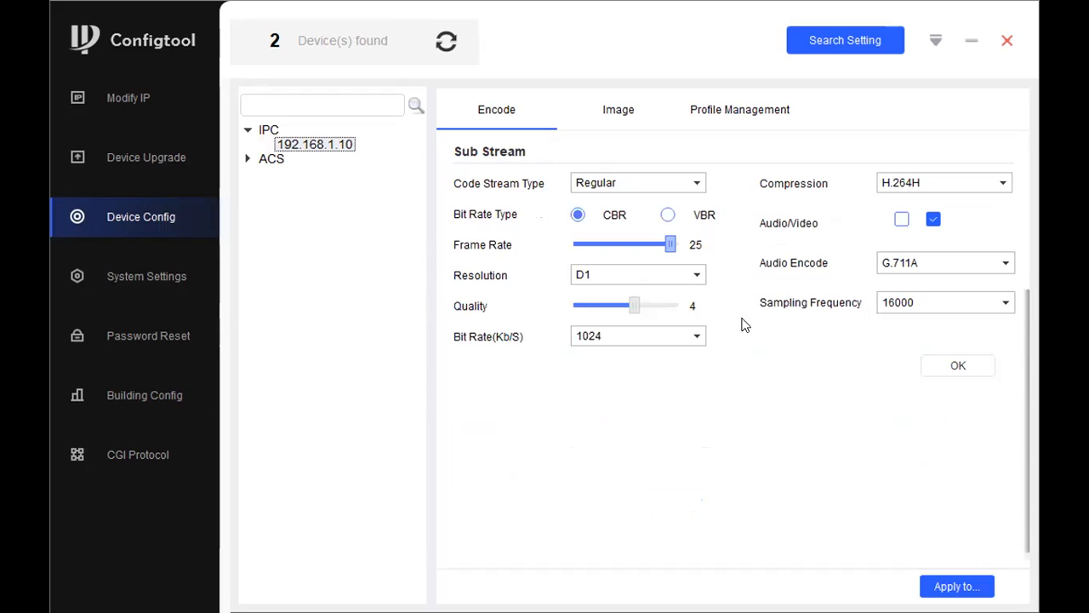
pyautogui.scroll(5, 737, 251)
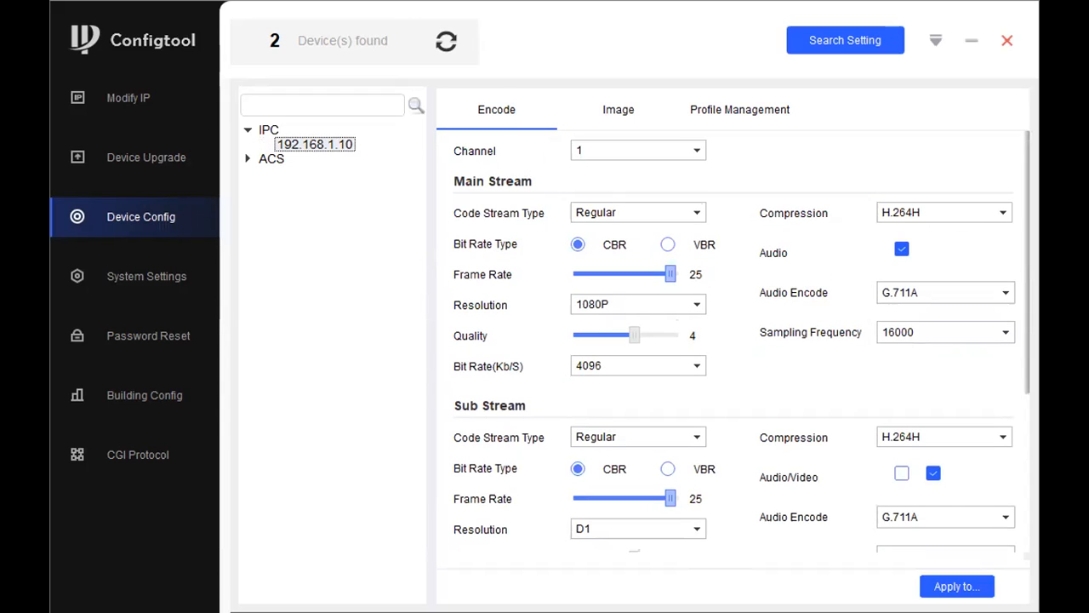
pyautogui.click(957, 586)
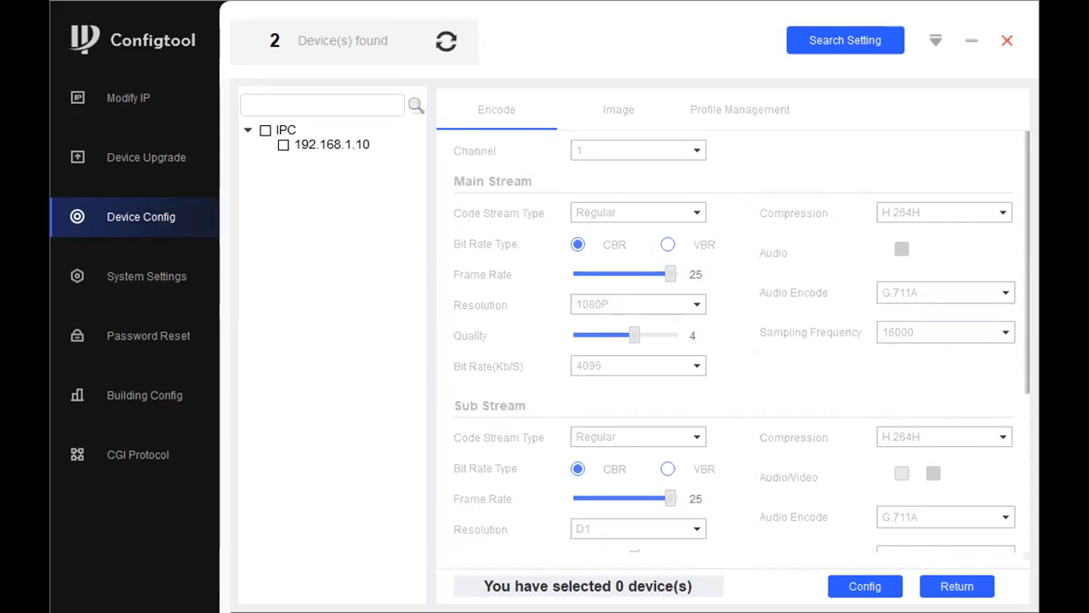
pyautogui.click(957, 586)
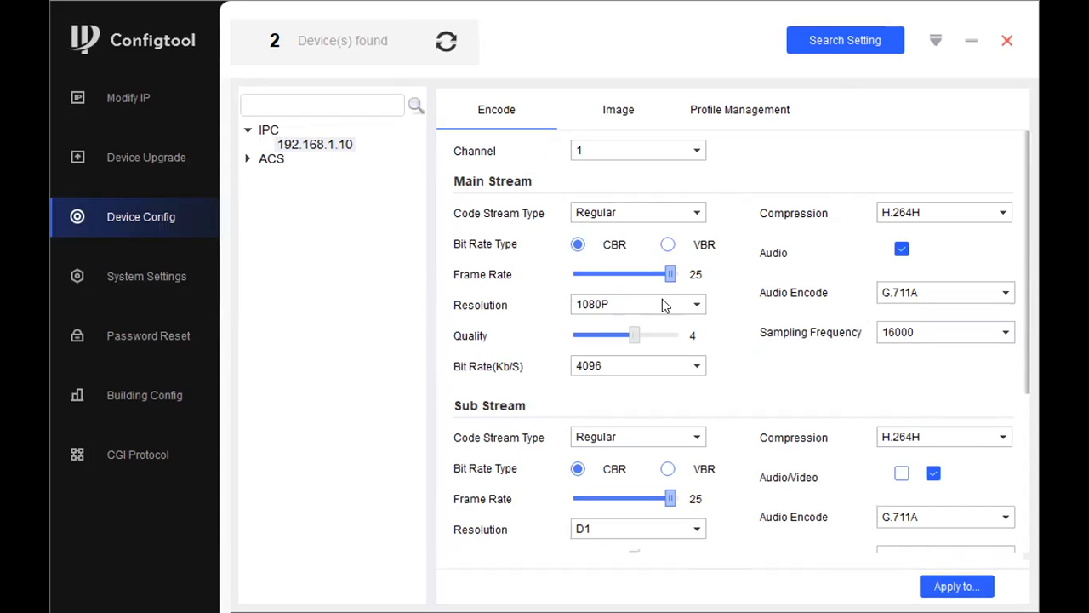
pyautogui.click(619, 112)
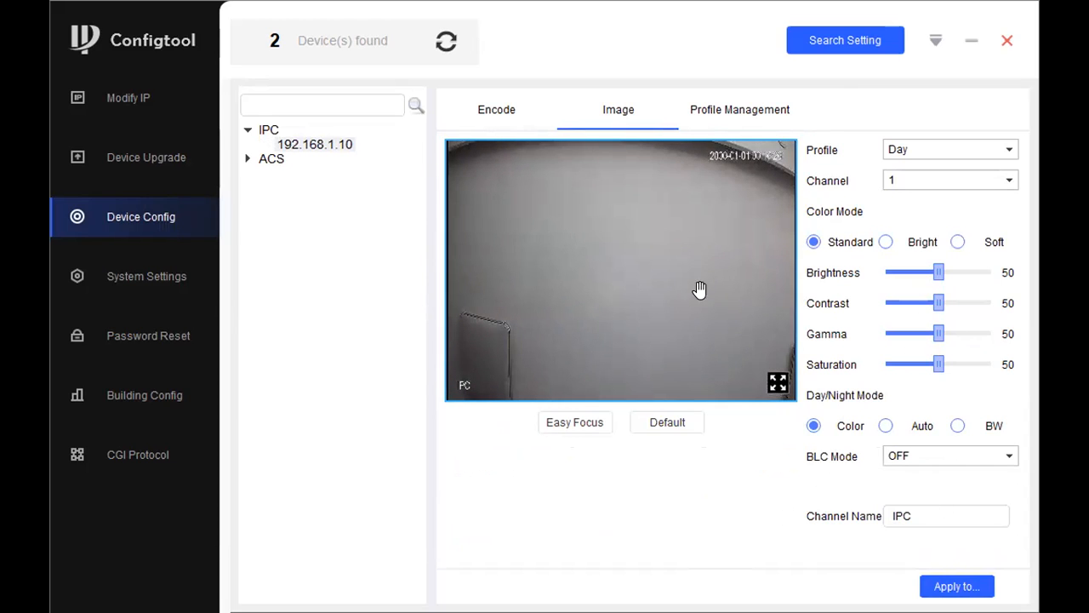
# Step: Run Easy Focus once: take a sample, adjust, stop, and close the tool
pyautogui.click(602, 430)
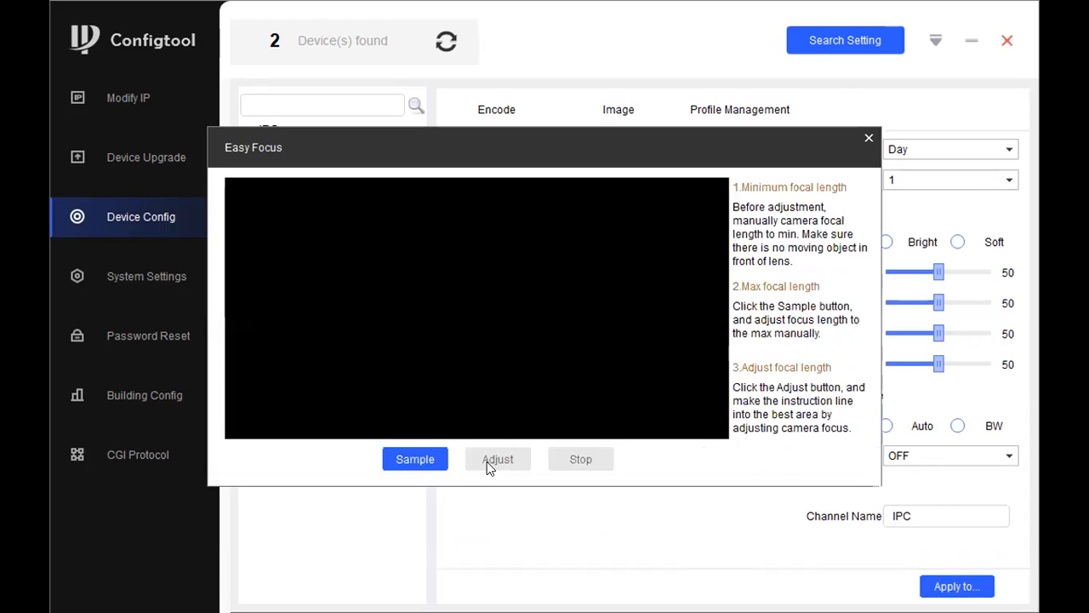
pyautogui.click(430, 457)
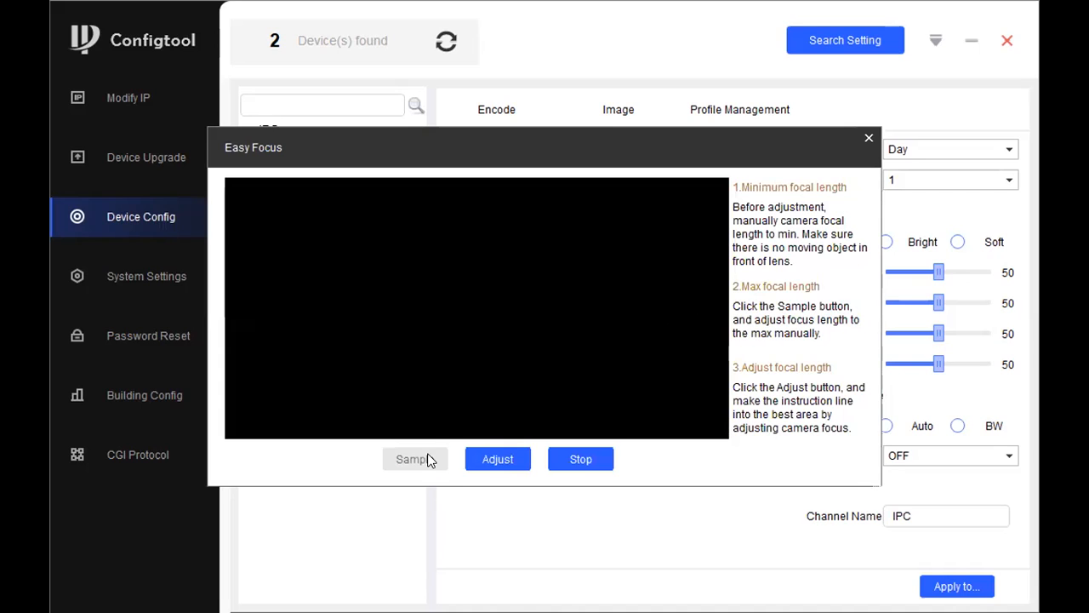
pyautogui.click(507, 459)
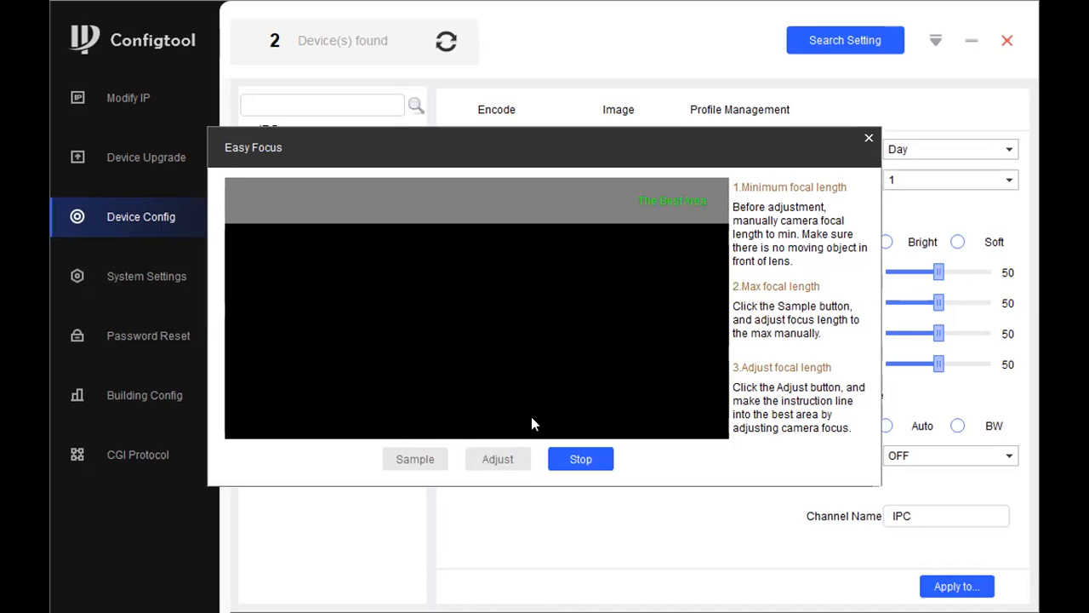
pyautogui.click(567, 456)
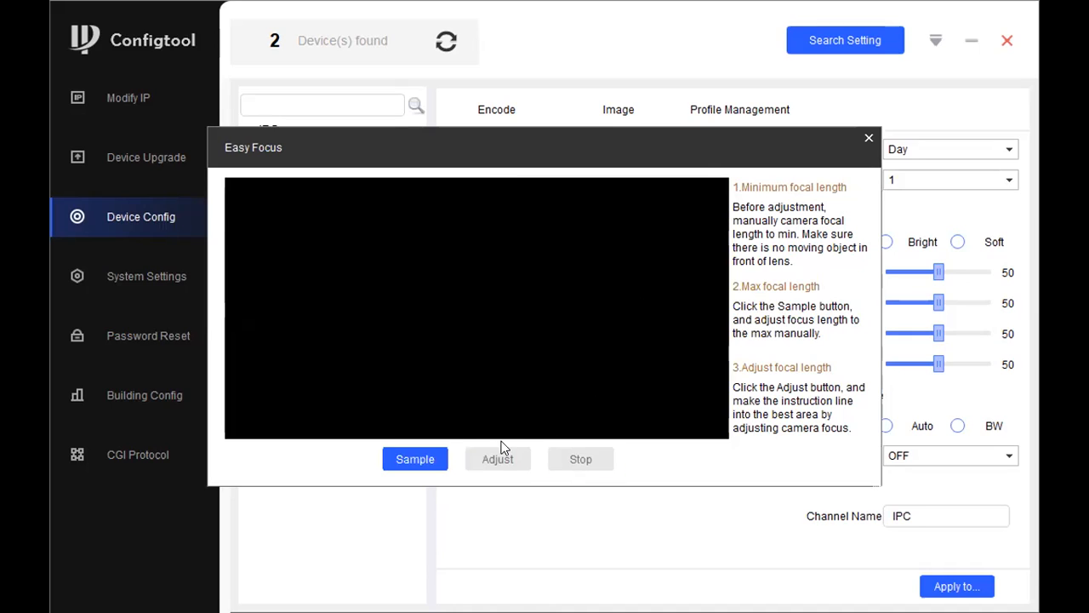
pyautogui.click(868, 139)
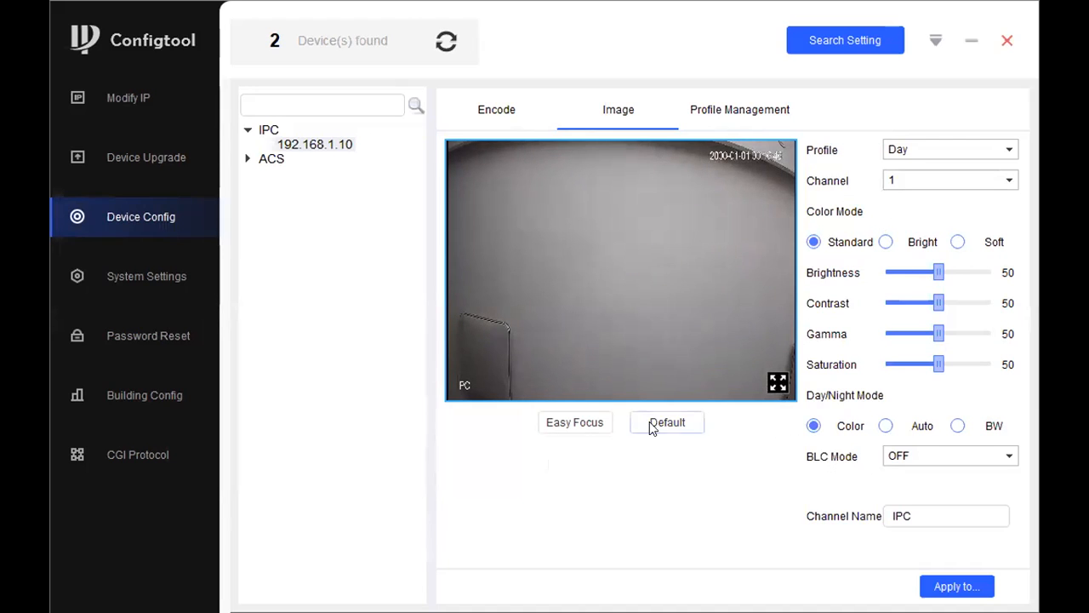
# Step: Repeat the Easy Focus sample, adjust and stop cycle, then close it again
pyautogui.click(594, 426)
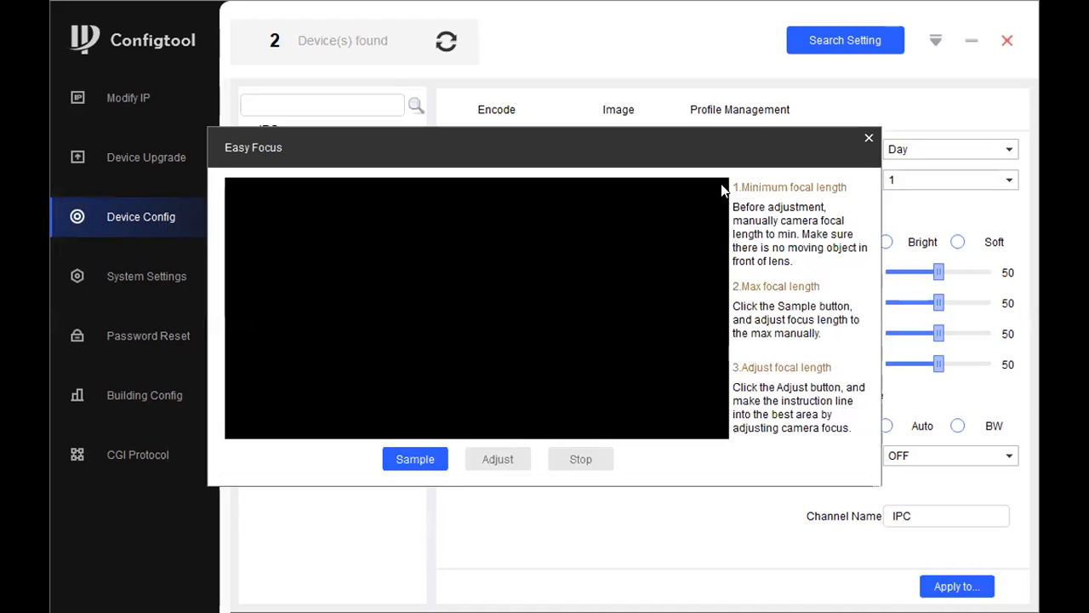
pyautogui.click(403, 462)
pyautogui.click(497, 459)
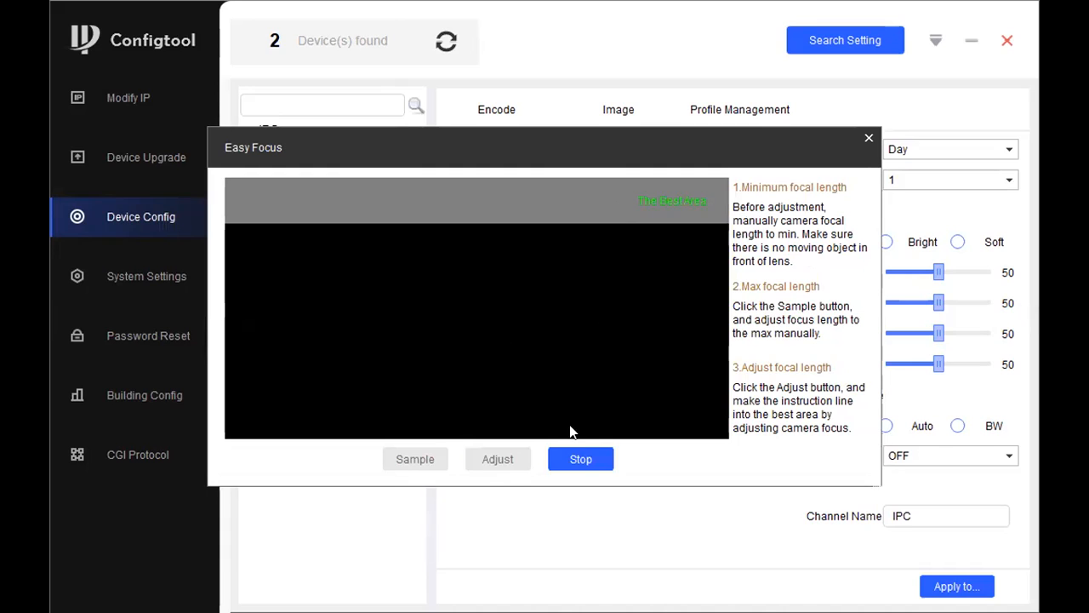
pyautogui.click(584, 464)
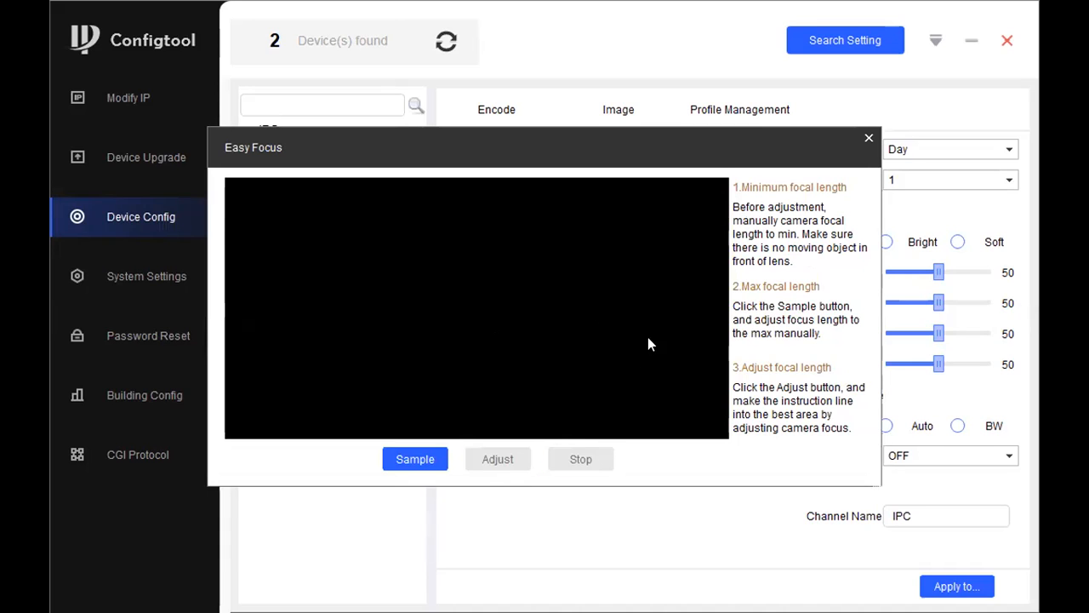
pyautogui.click(869, 137)
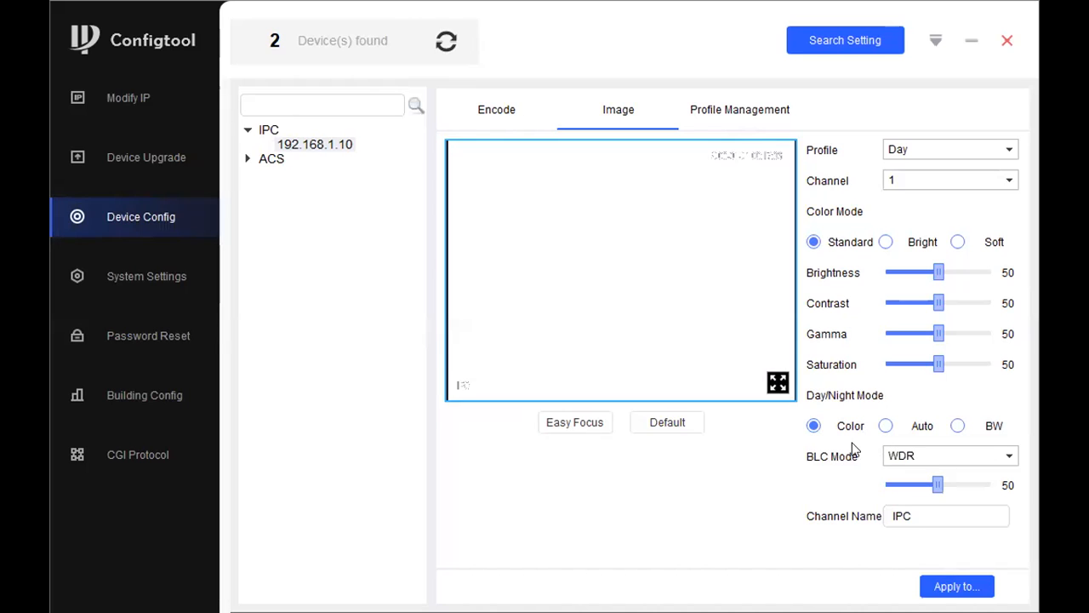
# Step: Set BLC Mode to WDR, check Profile Management, and return to the Image settings
pyautogui.click(903, 486)
pyautogui.click(909, 457)
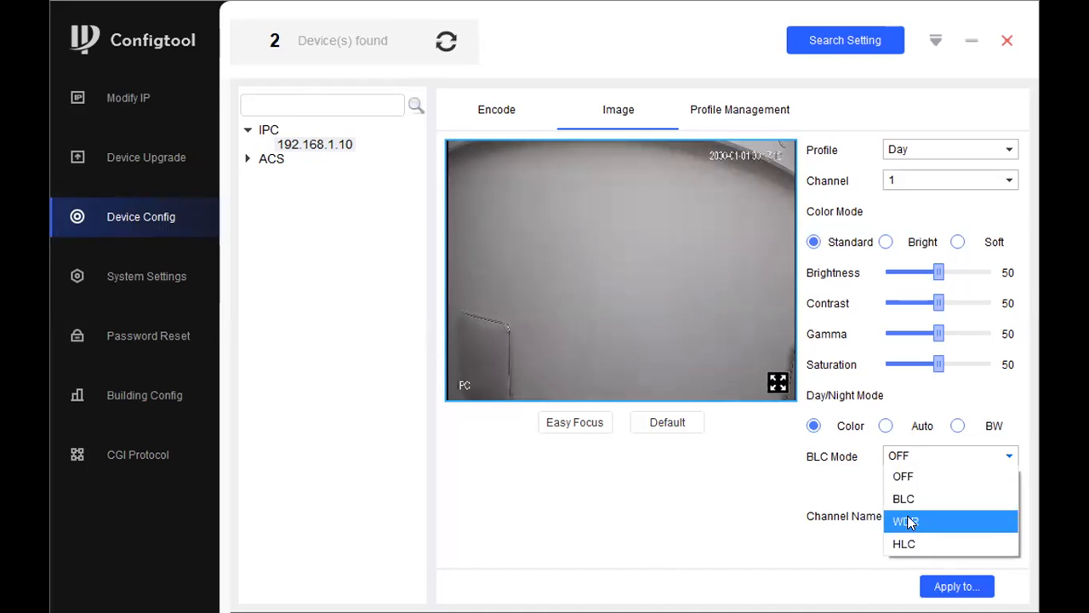
pyautogui.click(909, 521)
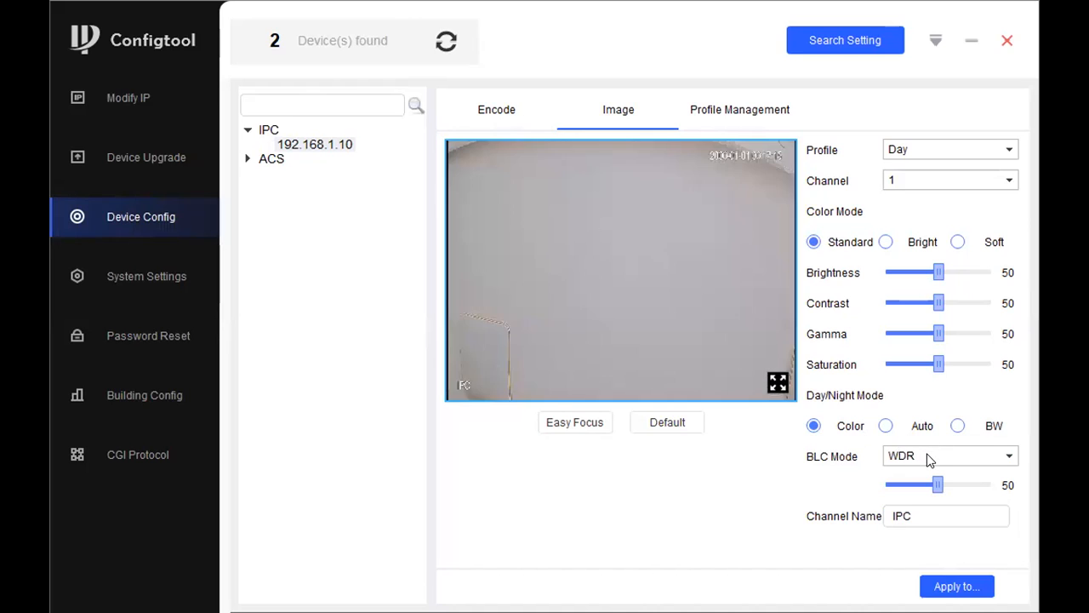
pyautogui.click(722, 114)
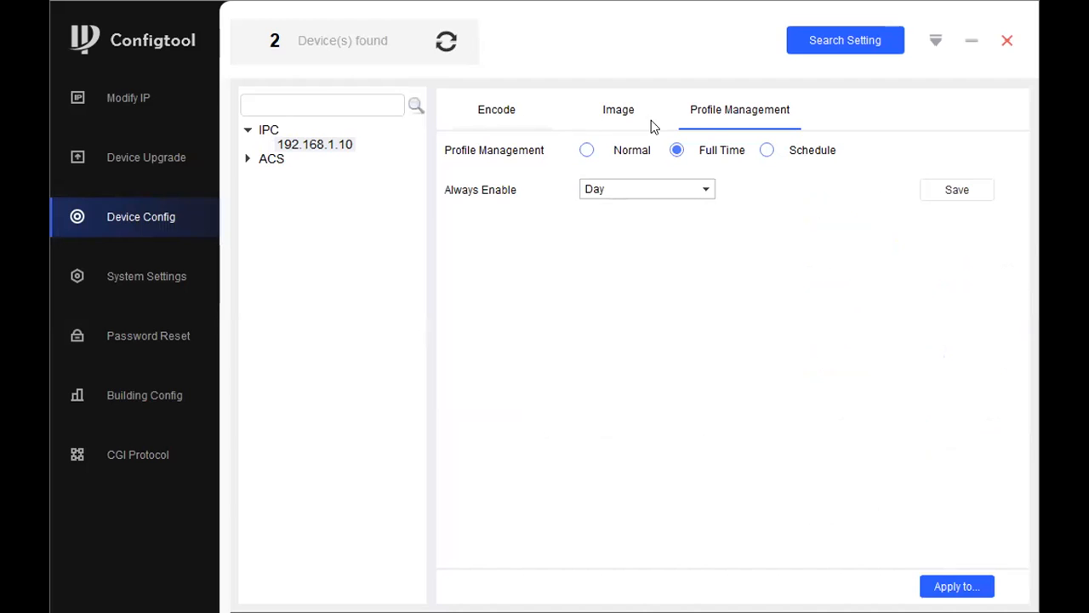
pyautogui.click(606, 116)
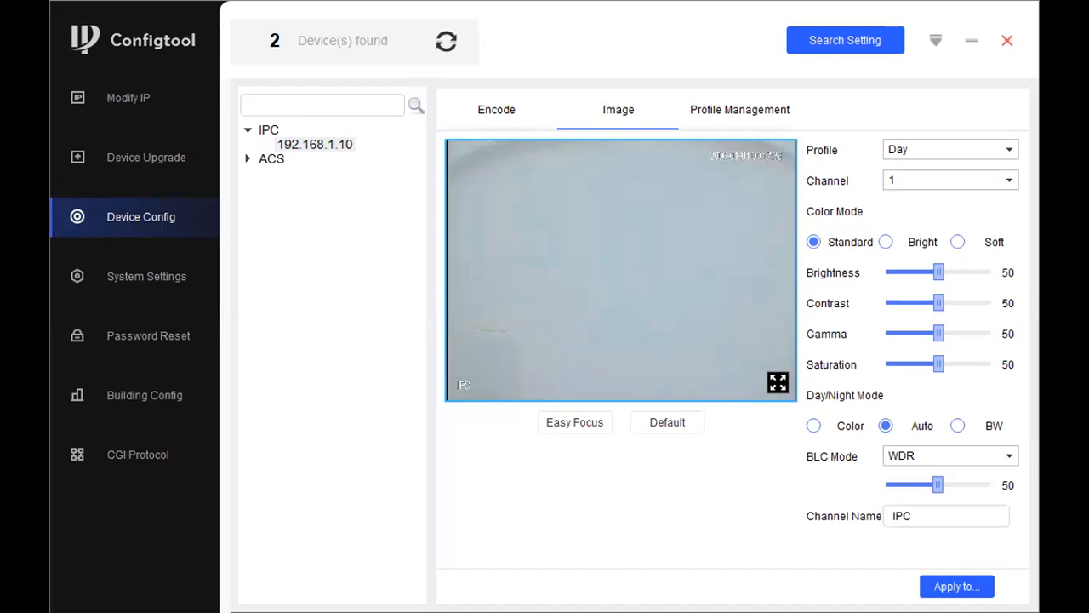
# Step: Expand the ACS group and connect to the access controller at 192.168.1.201
pyautogui.click(737, 99)
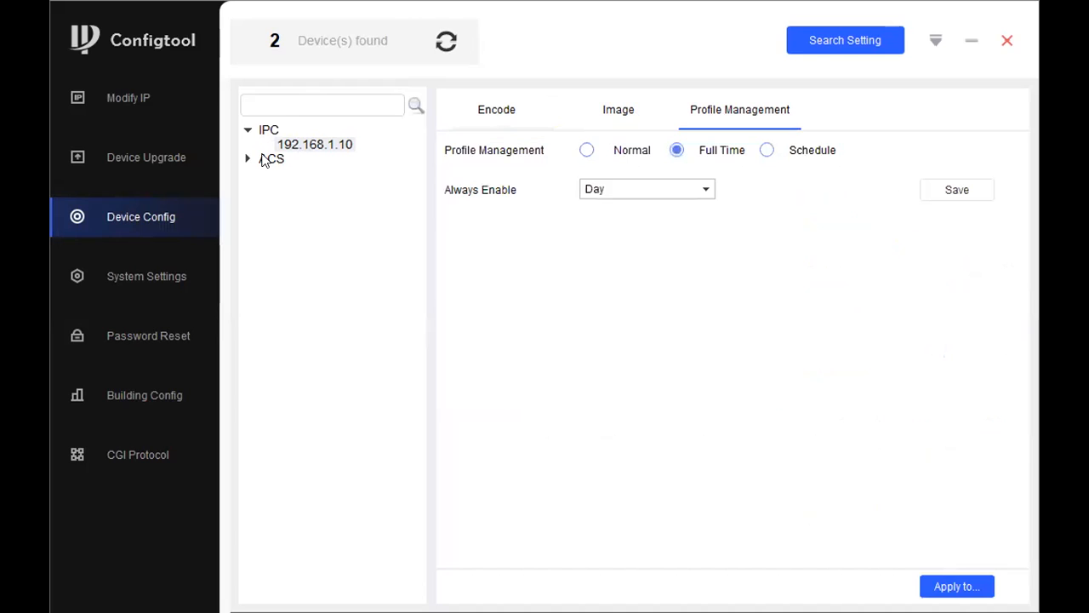
pyautogui.click(247, 160)
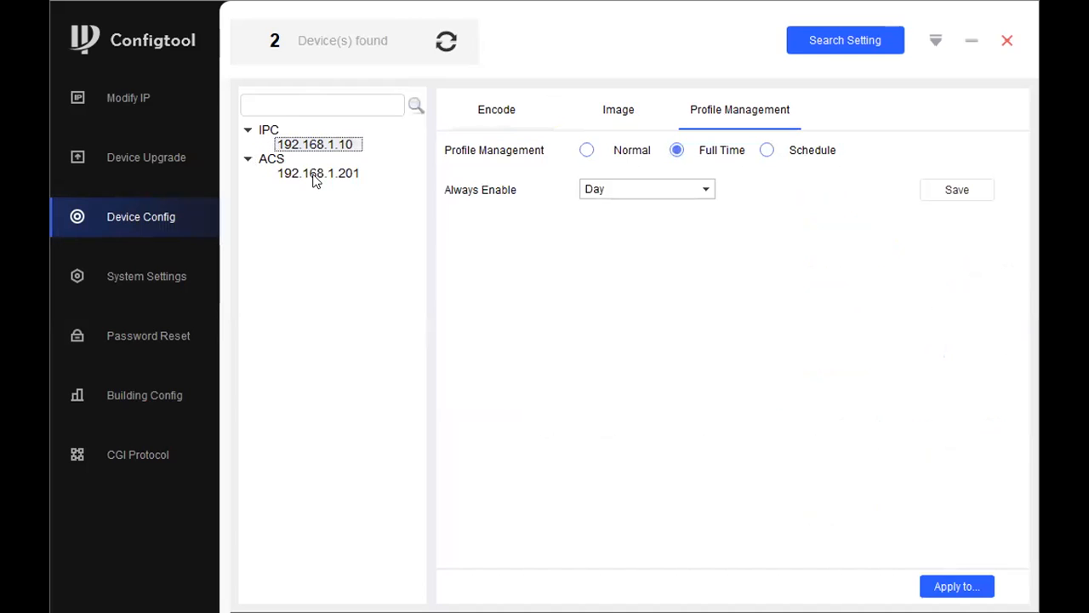
pyautogui.click(316, 175)
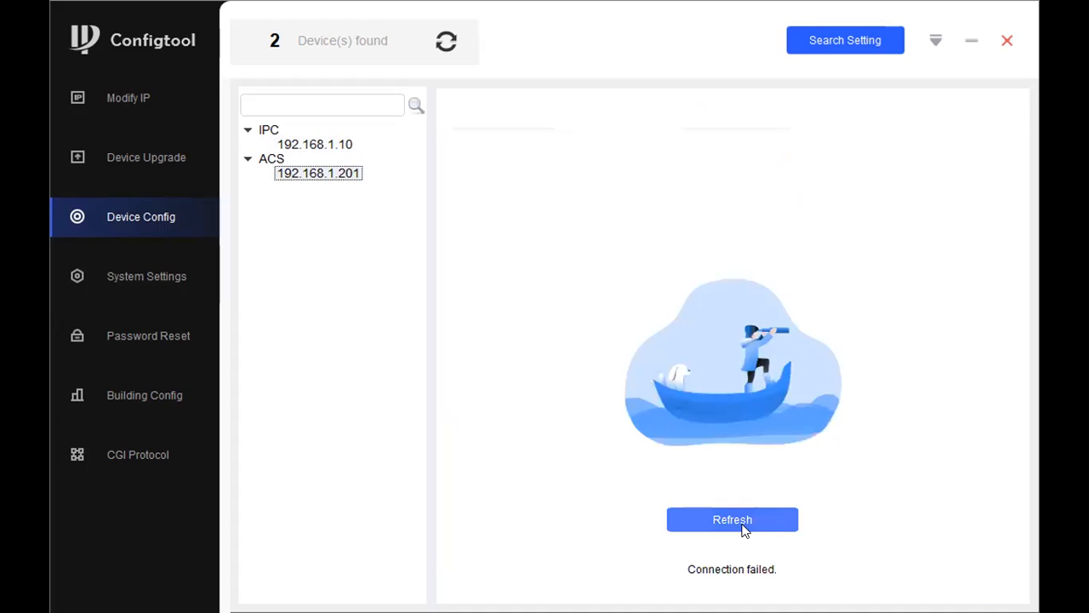
pyautogui.click(731, 520)
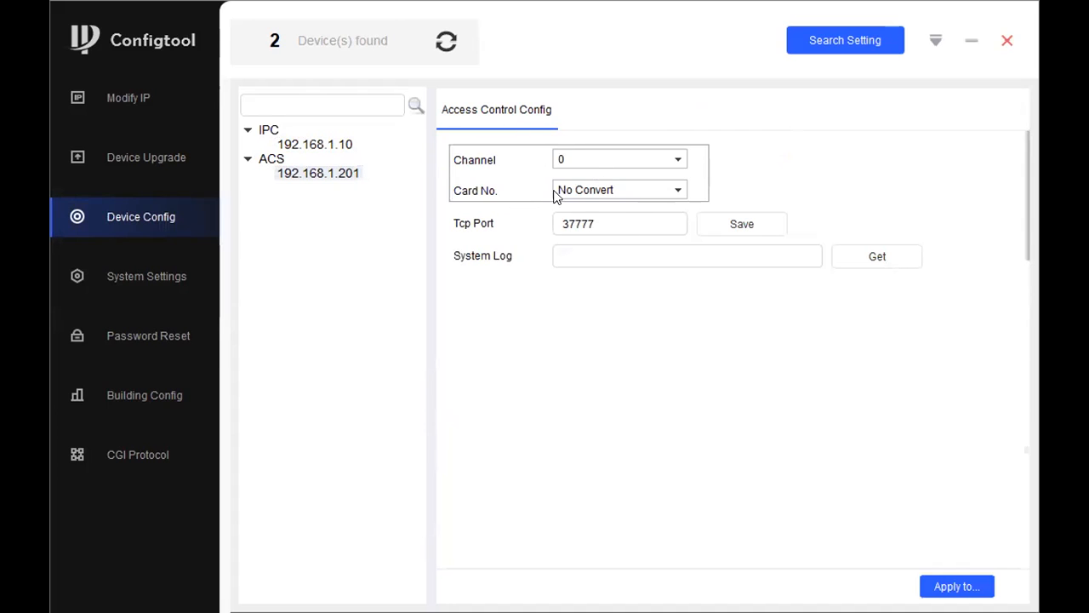
# Step: Keep the card number format as No Convert and cancel fetching the system log
pyautogui.click(578, 189)
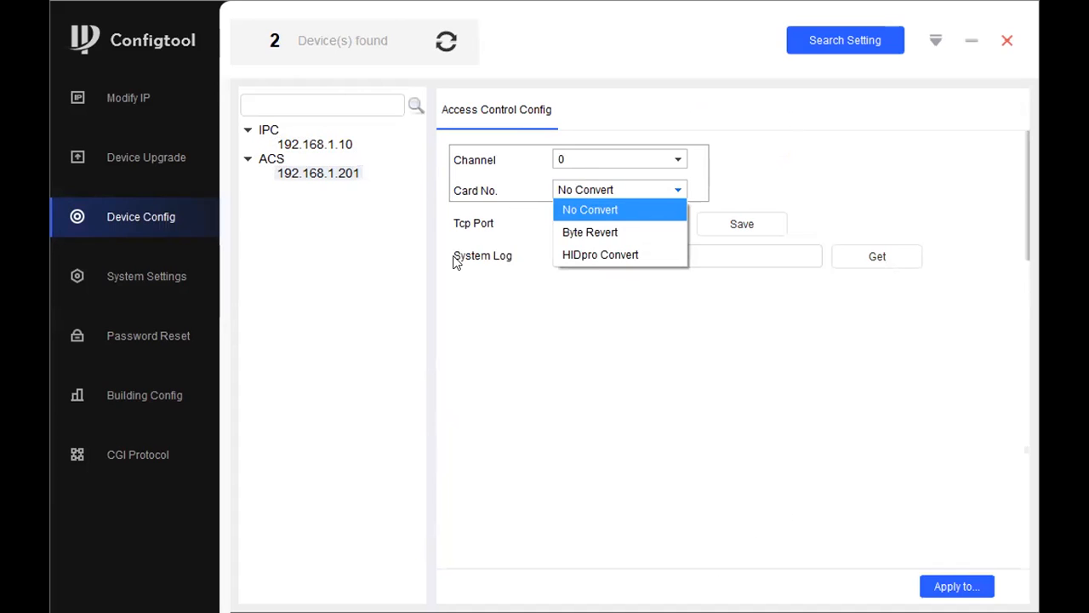
pyautogui.click(529, 216)
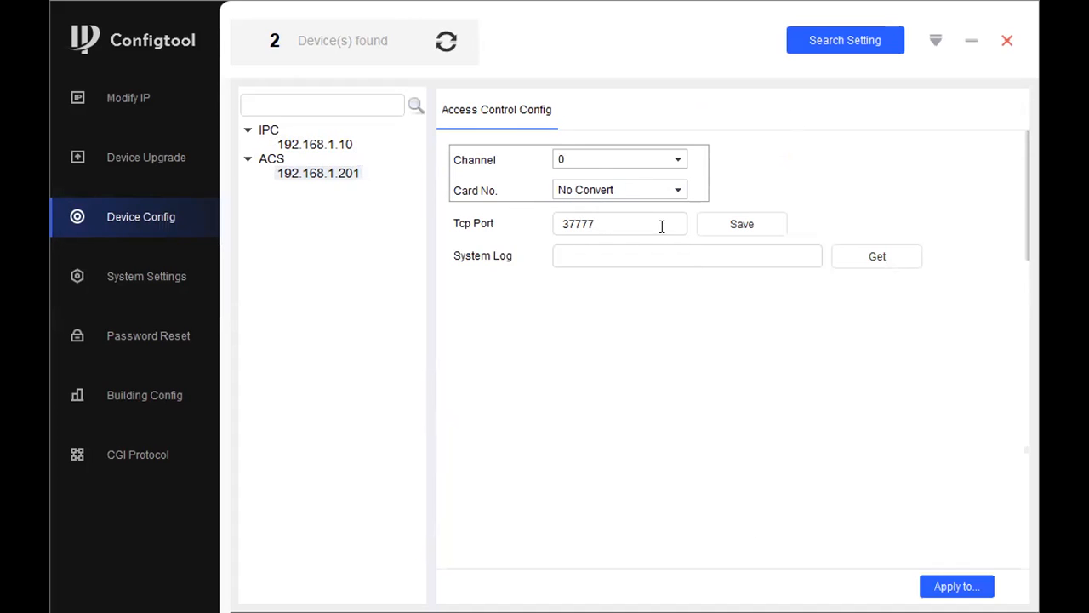
pyautogui.click(895, 255)
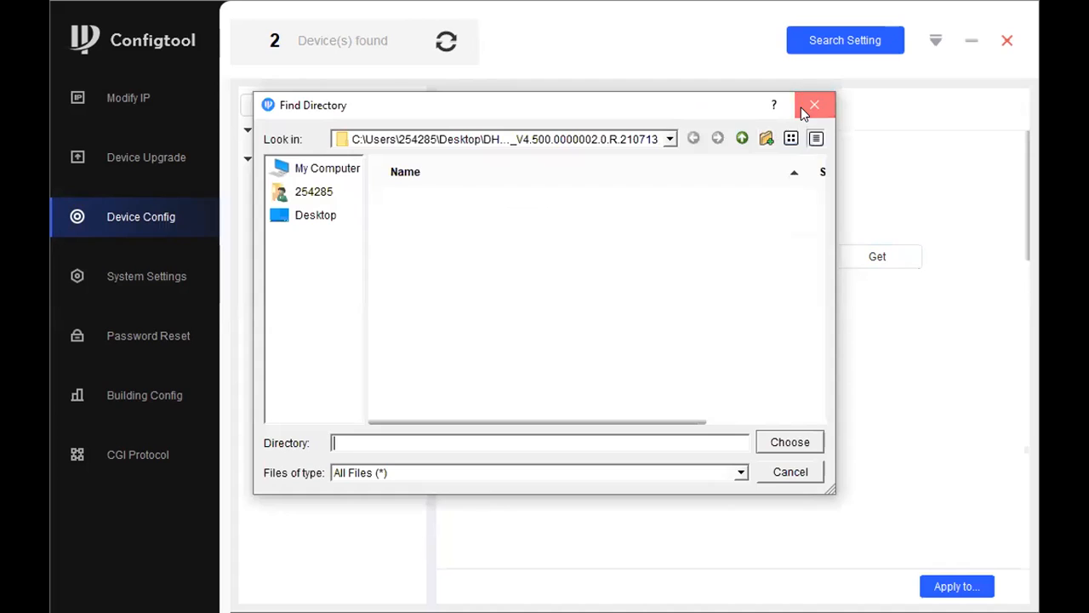
pyautogui.click(813, 105)
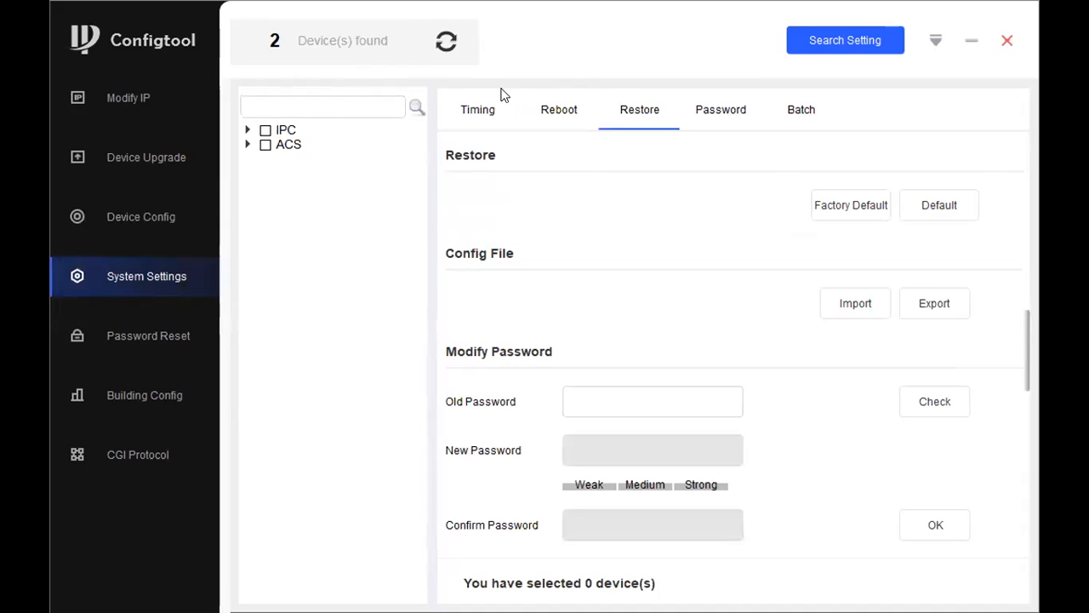
# Step: Browse the Timing and Reboot settings in System Settings
pyautogui.click(481, 112)
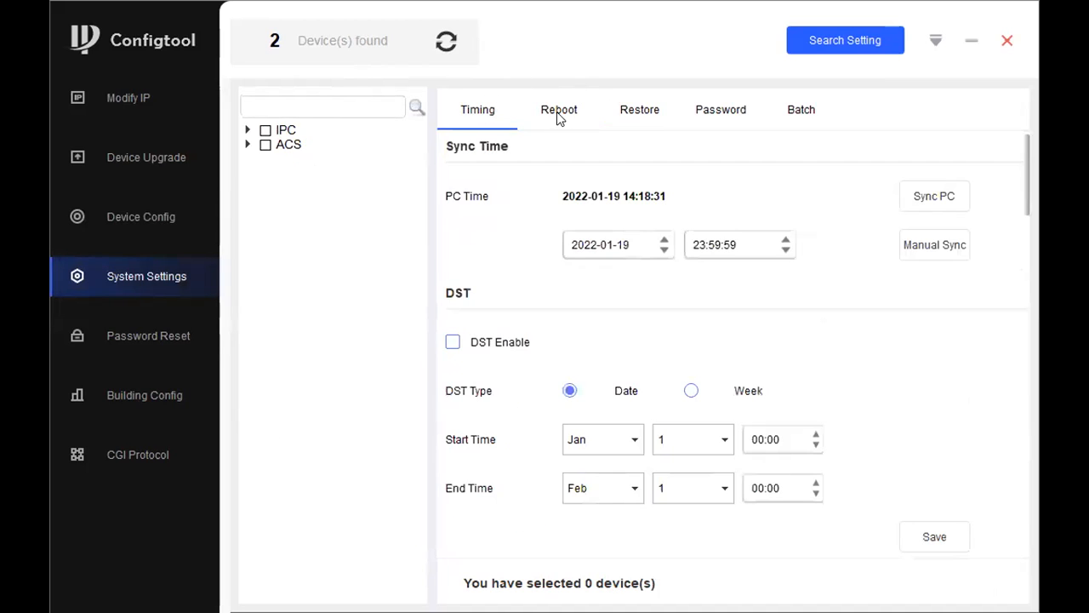
pyautogui.click(561, 114)
pyautogui.click(502, 109)
pyautogui.scroll(-5, 608, 333)
pyautogui.scroll(-3, 579, 451)
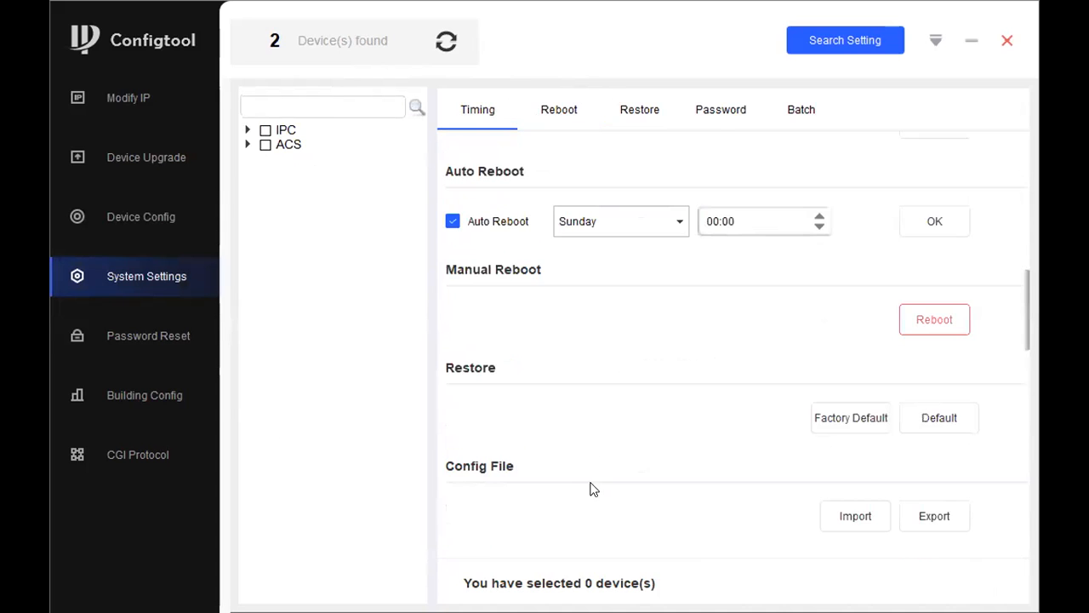
pyautogui.scroll(-3, 676, 430)
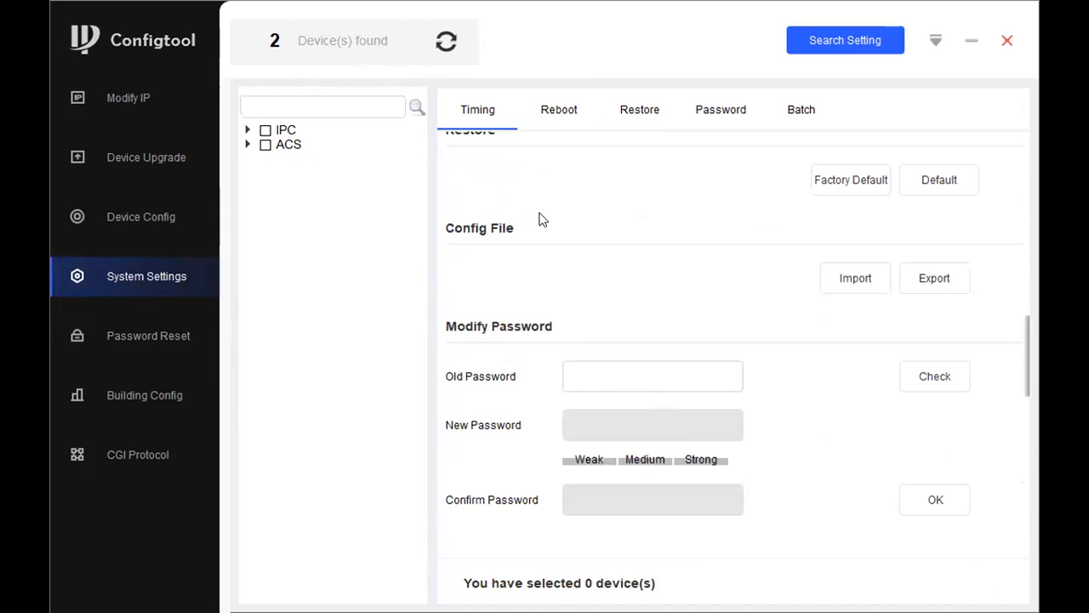
pyautogui.scroll(5, 562, 150)
# Step: Step through Reboot, Restore, Password and Batch sections, then select camera 192.168.1.10
pyautogui.click(564, 115)
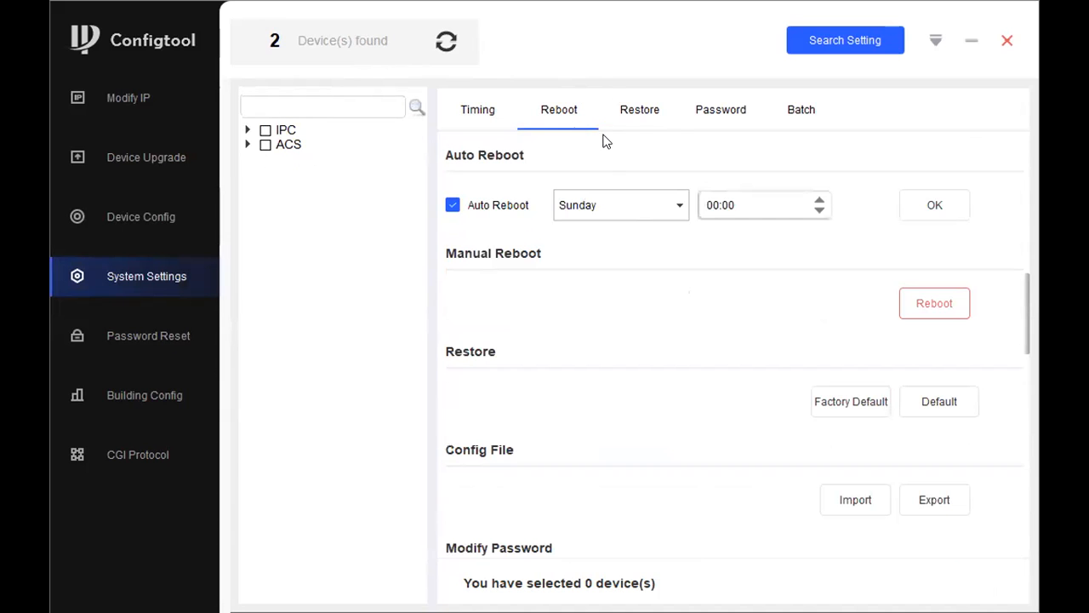
pyautogui.click(634, 119)
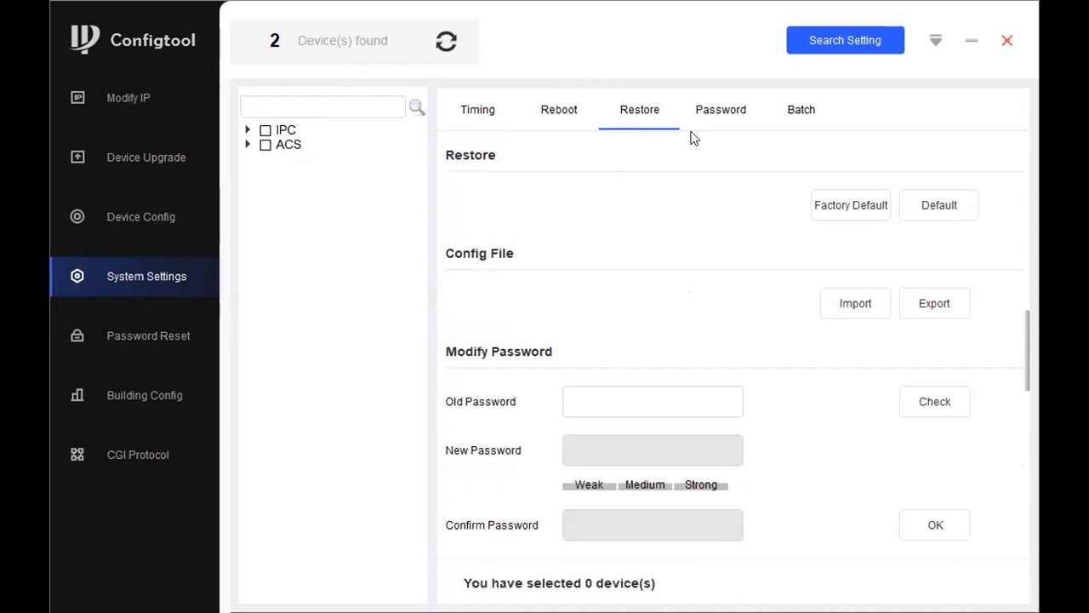
pyautogui.click(720, 123)
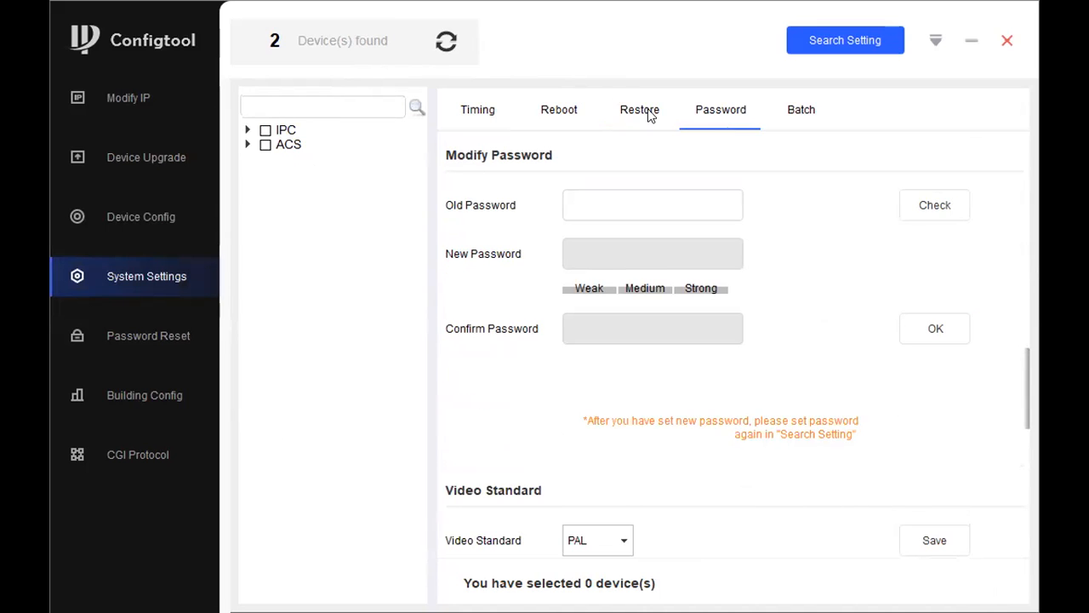
pyautogui.click(781, 127)
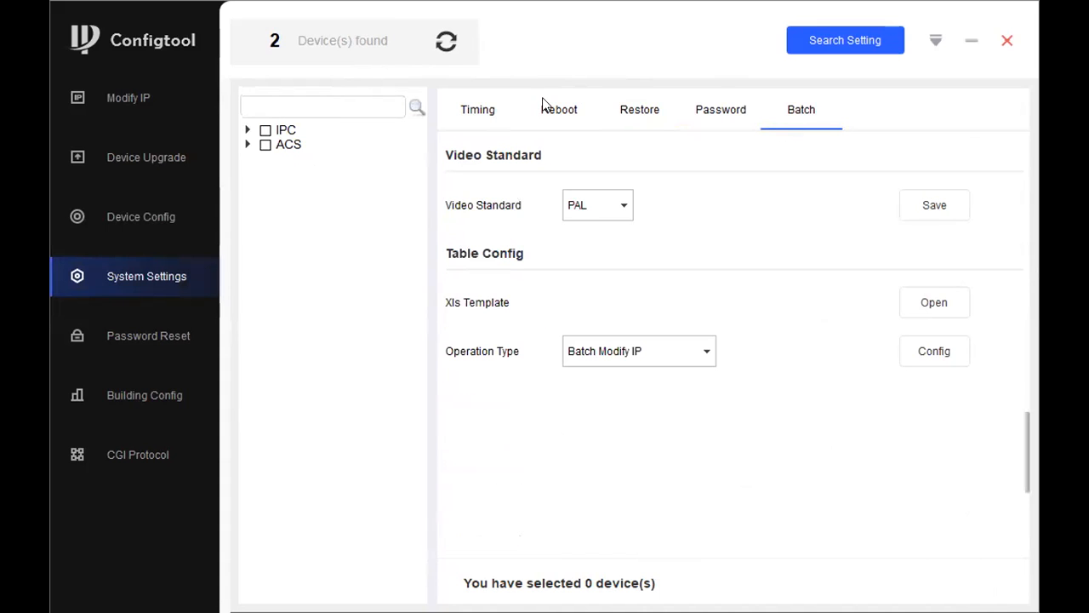
pyautogui.click(247, 131)
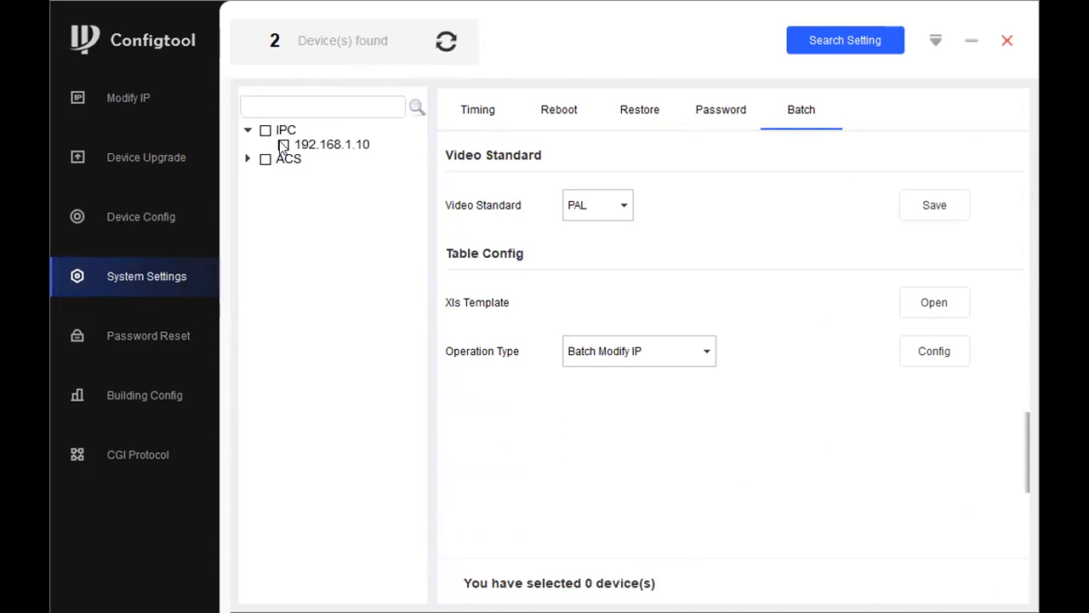
pyautogui.click(283, 145)
# Step: Sync camera 192.168.1.10's clock to the PC time on the Timing tab
pyautogui.click(484, 114)
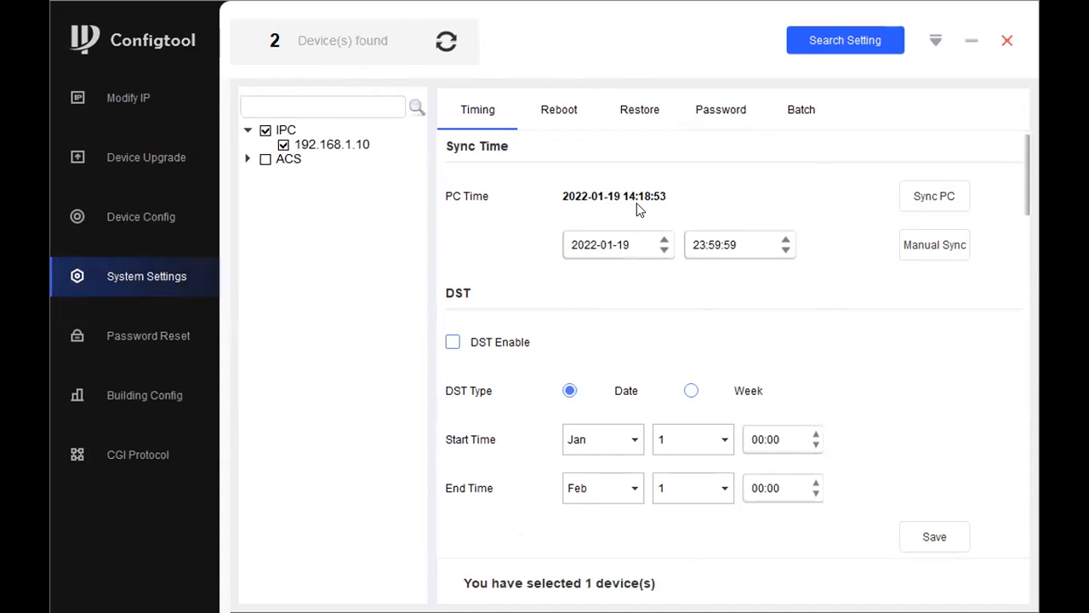
pyautogui.click(936, 196)
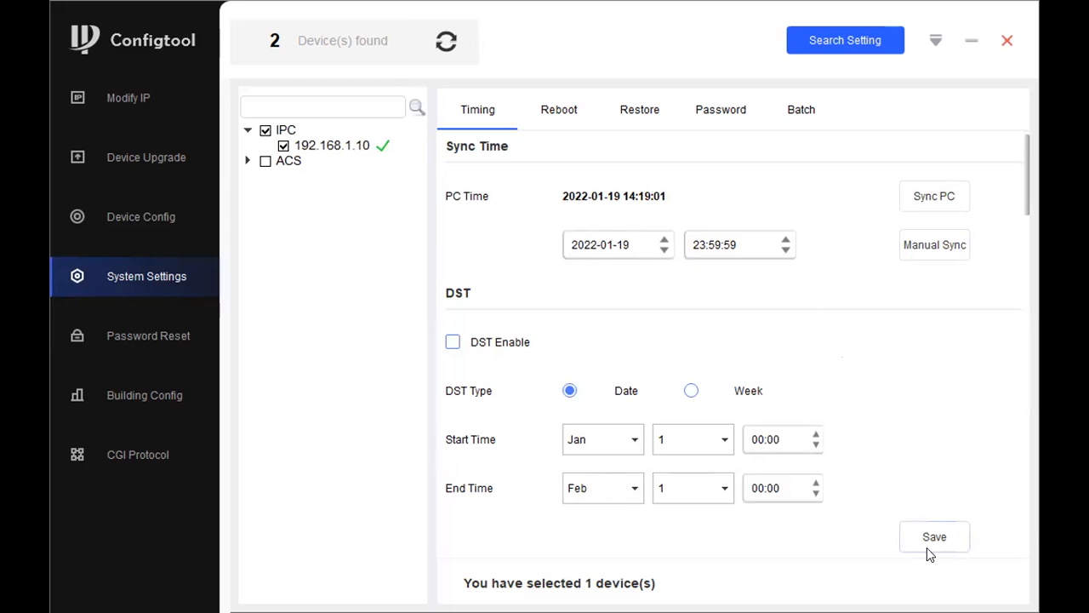
pyautogui.scroll(-3, 681, 417)
pyautogui.scroll(3, 528, 251)
pyautogui.scroll(-3, 536, 358)
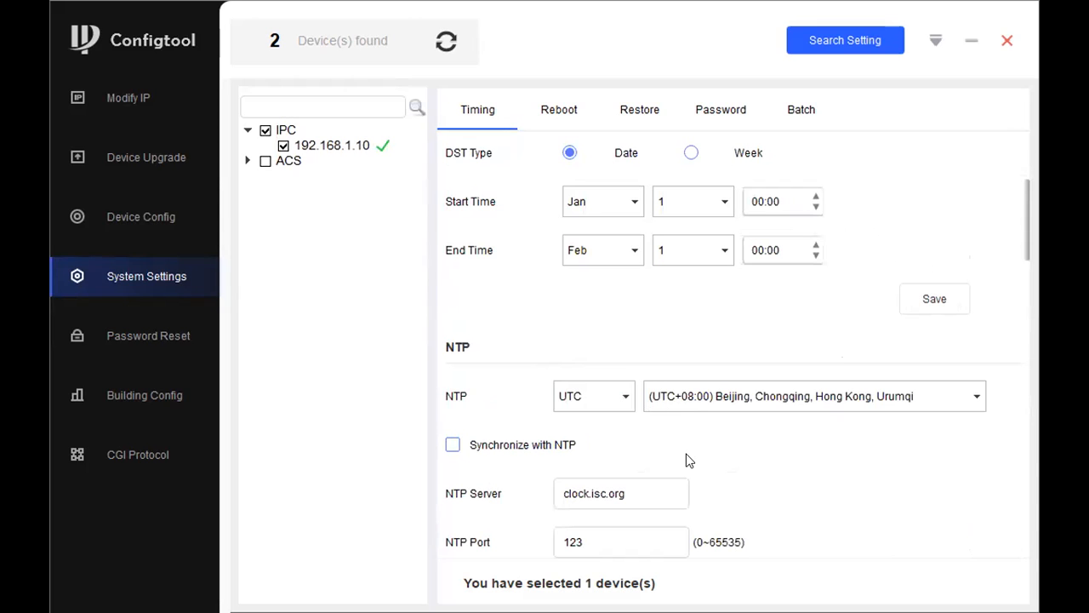
pyautogui.scroll(-3, 732, 421)
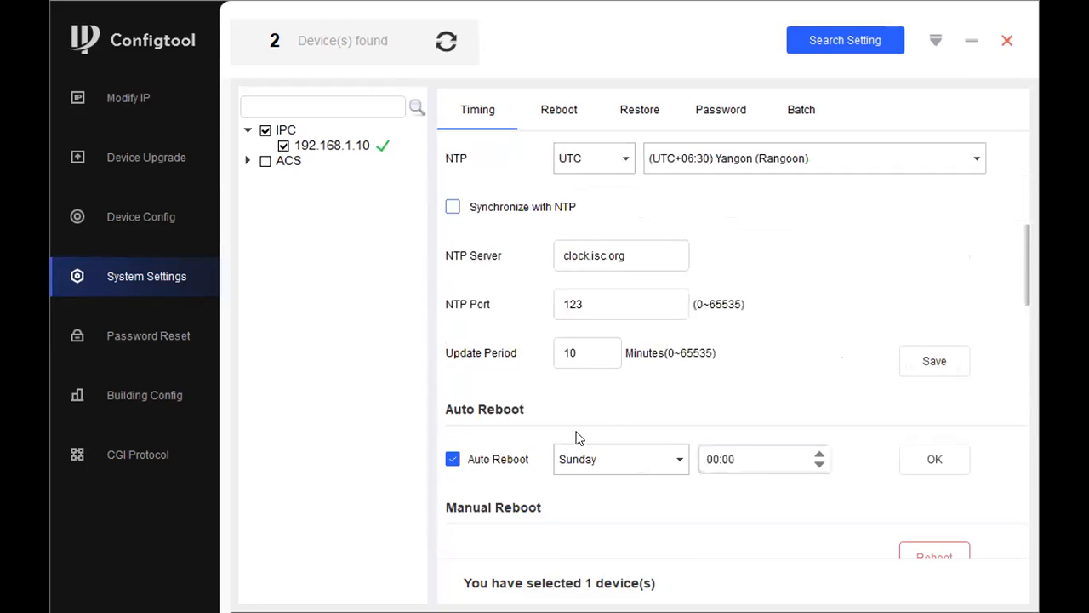
pyautogui.scroll(-3, 630, 392)
pyautogui.scroll(-3, 612, 166)
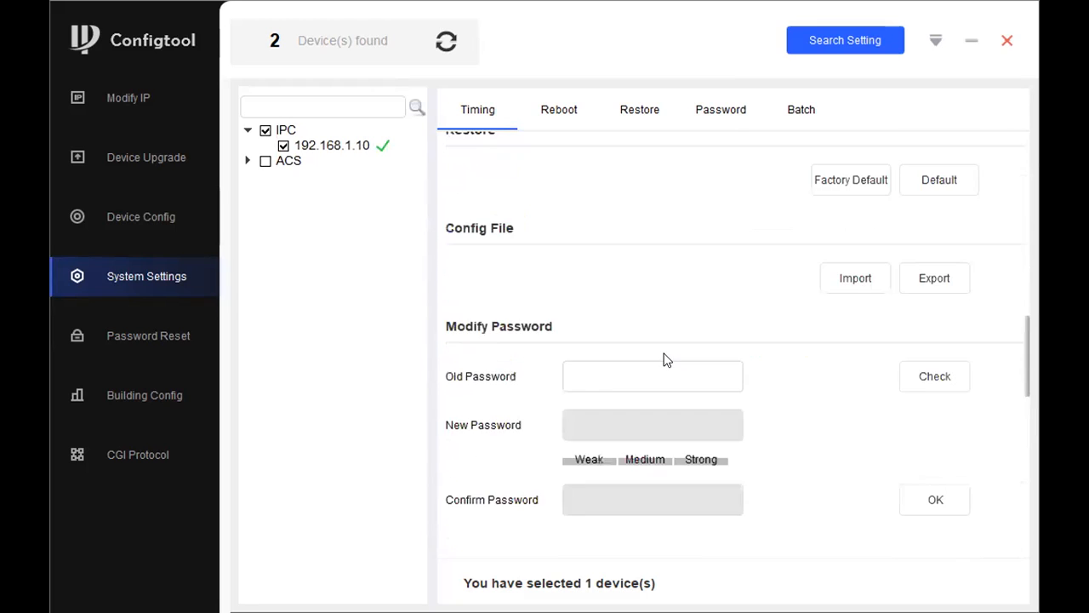
pyautogui.scroll(3, 595, 170)
# Step: Look through the camera's Reboot and Restore settings
pyautogui.click(566, 109)
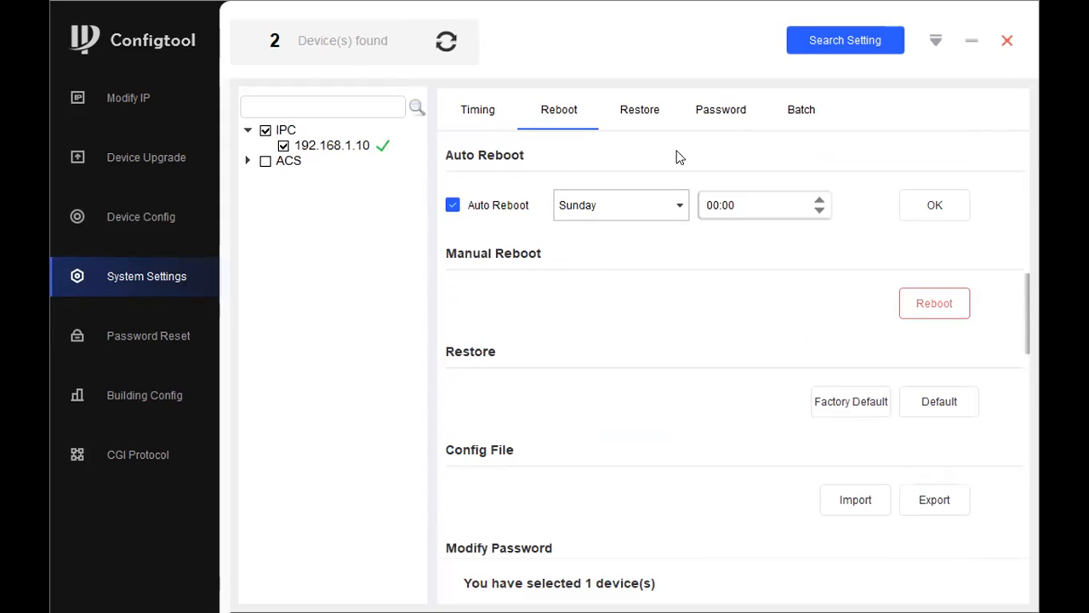
pyautogui.click(638, 111)
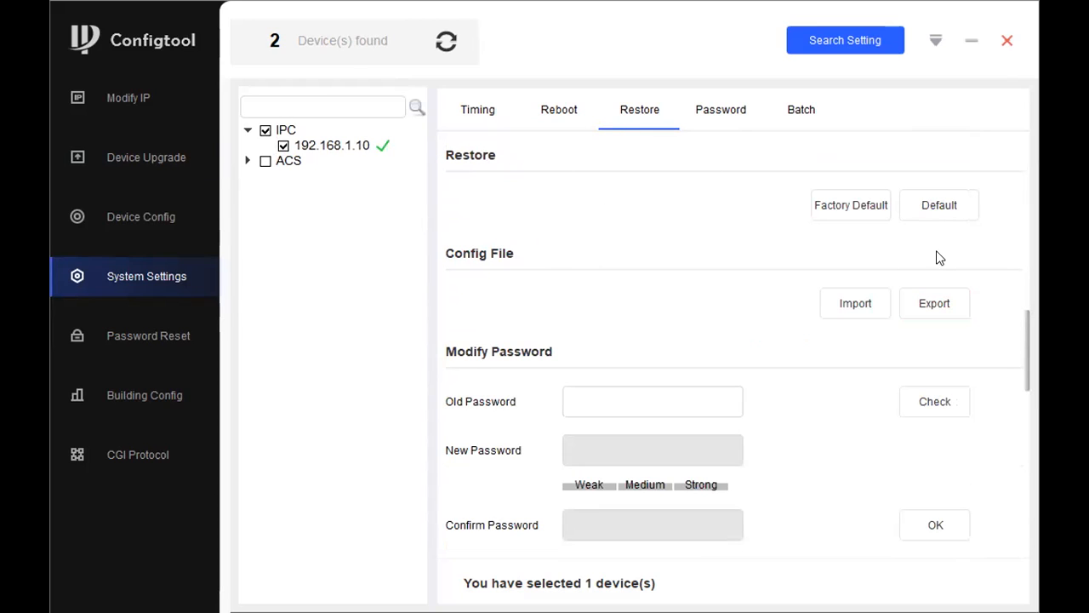
pyautogui.scroll(3, 684, 204)
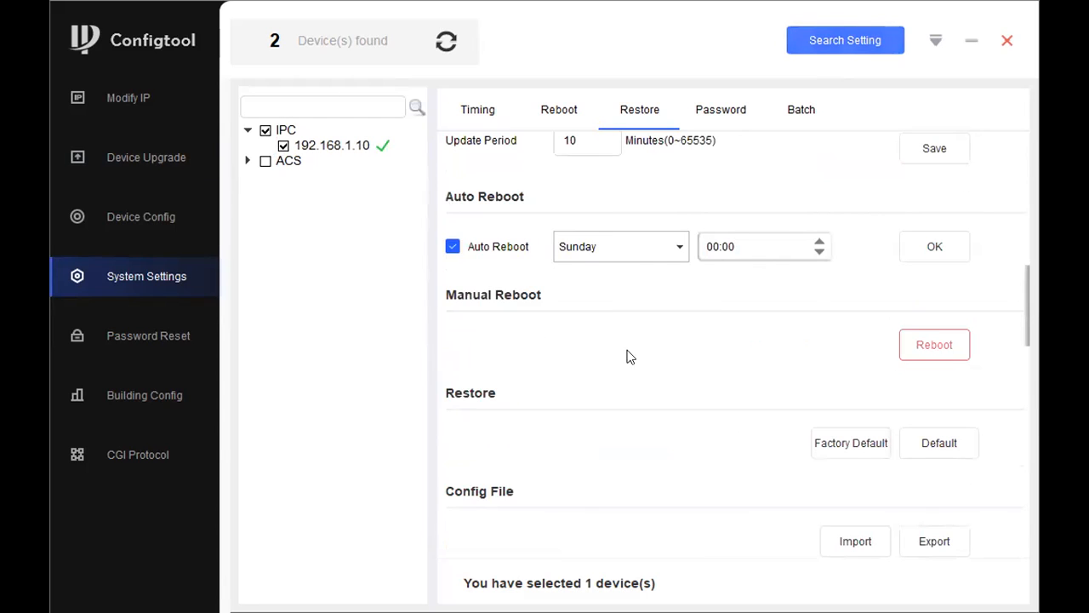
pyautogui.click(830, 182)
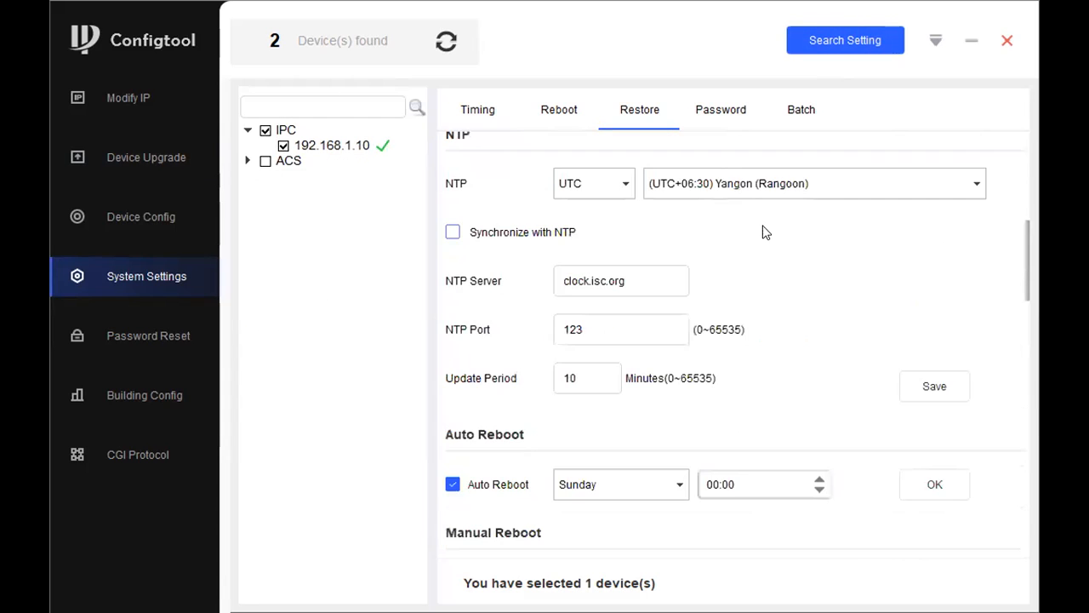
pyautogui.scroll(6, 766, 238)
pyautogui.scroll(-3, 770, 240)
pyautogui.scroll(-8, 771, 240)
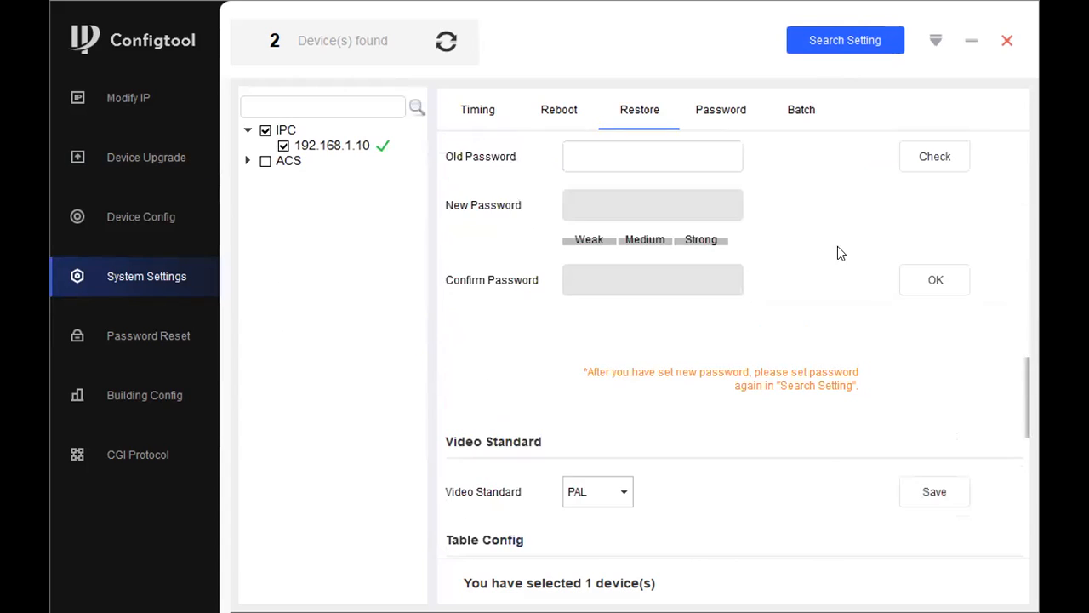
pyautogui.scroll(3, 843, 230)
# Step: Check the current password under Modify Password and dismiss the empty old password warning
pyautogui.click(717, 118)
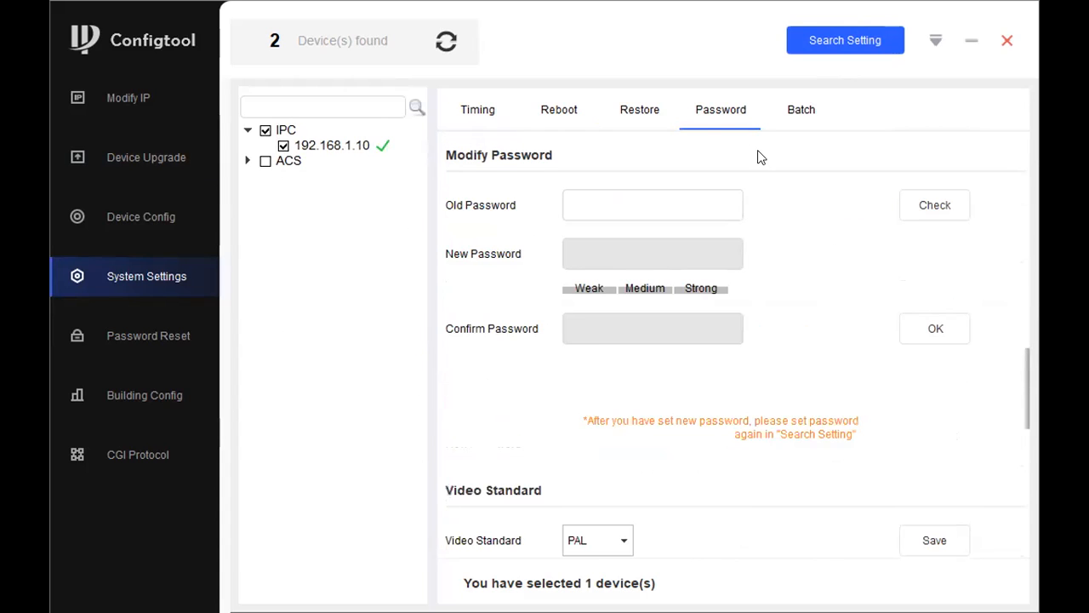
pyautogui.click(932, 218)
pyautogui.press('Return')
pyautogui.scroll(-3, 783, 409)
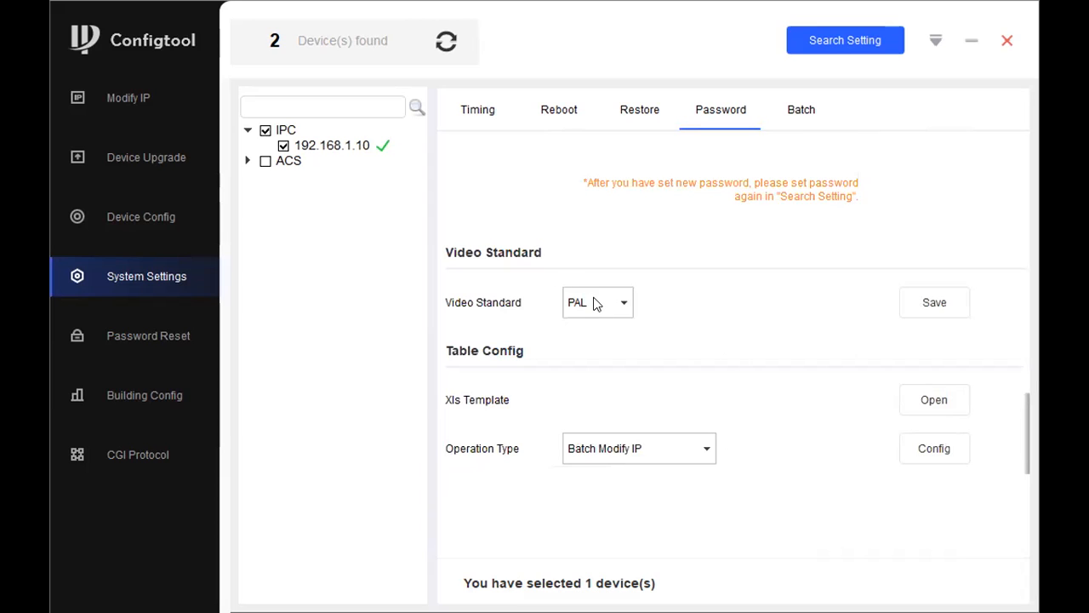
pyautogui.scroll(3, 788, 267)
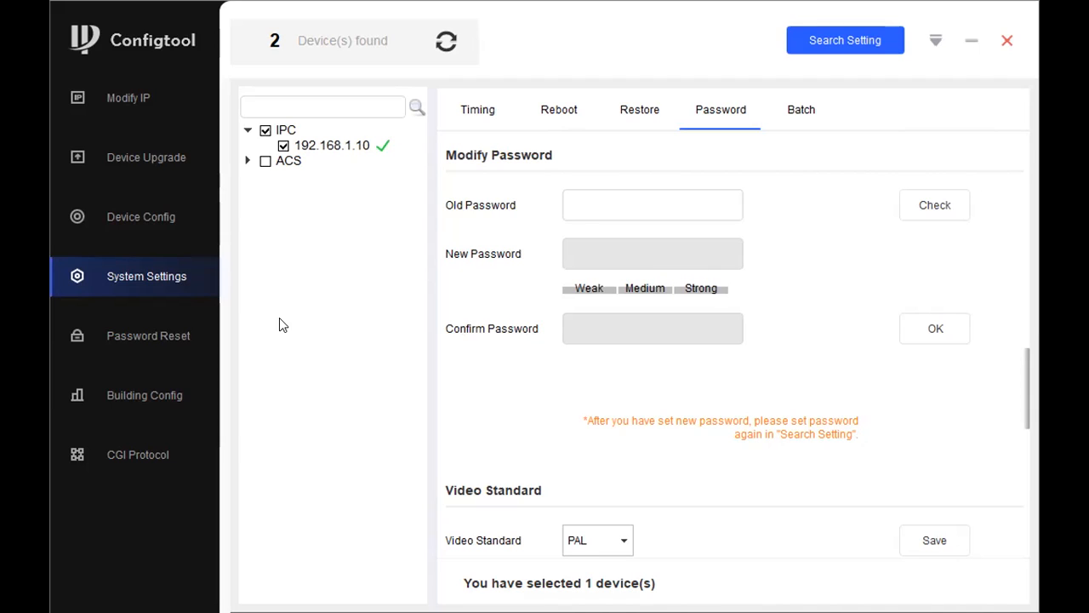
# Step: Open the Password Reset page from the left sidebar
pyautogui.click(154, 330)
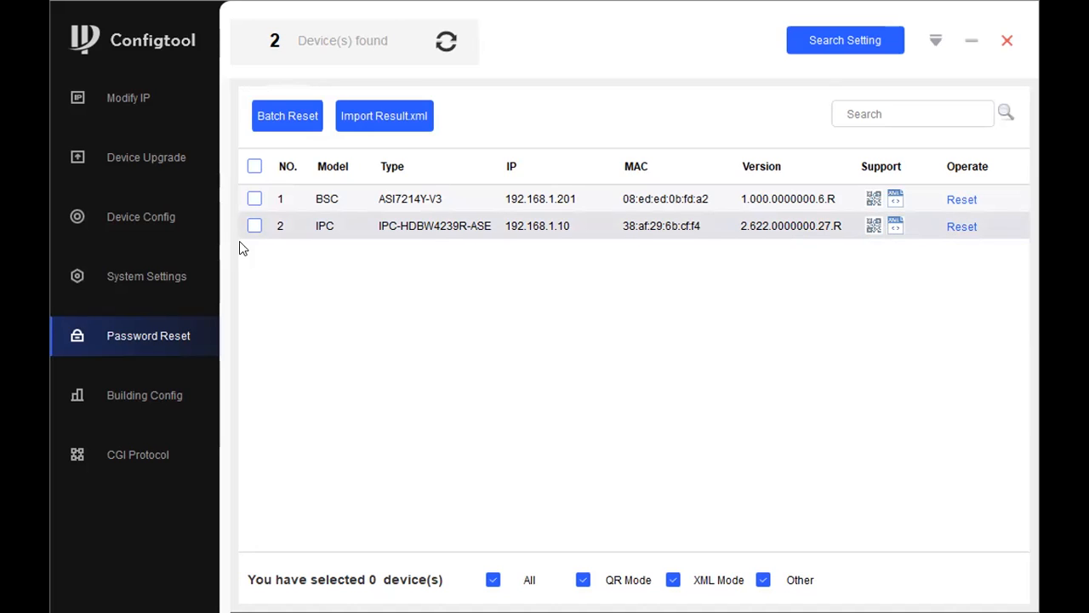
pyautogui.click(956, 224)
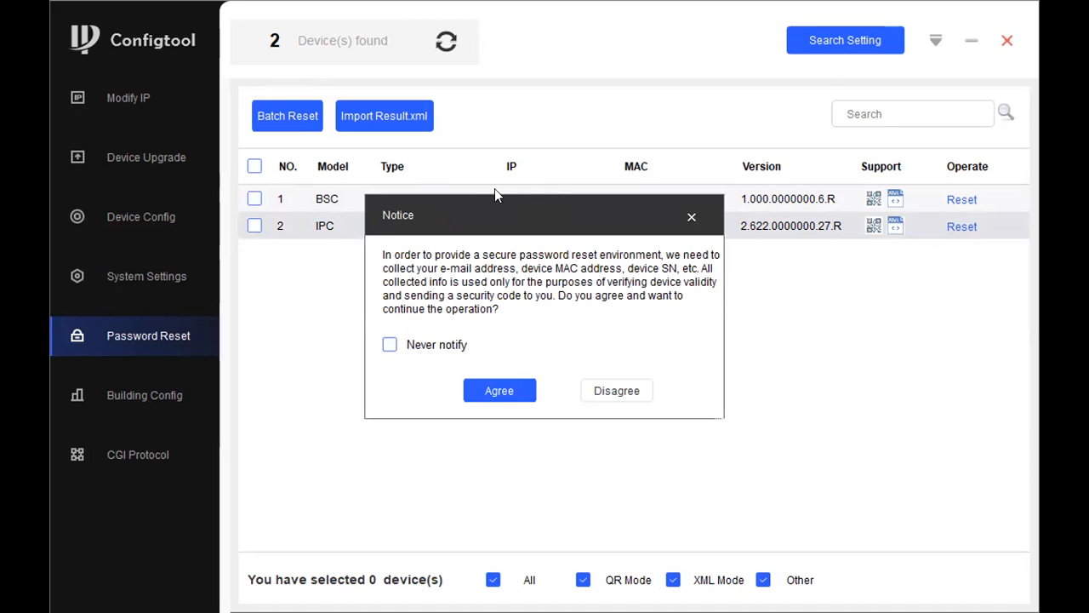
pyautogui.click(502, 387)
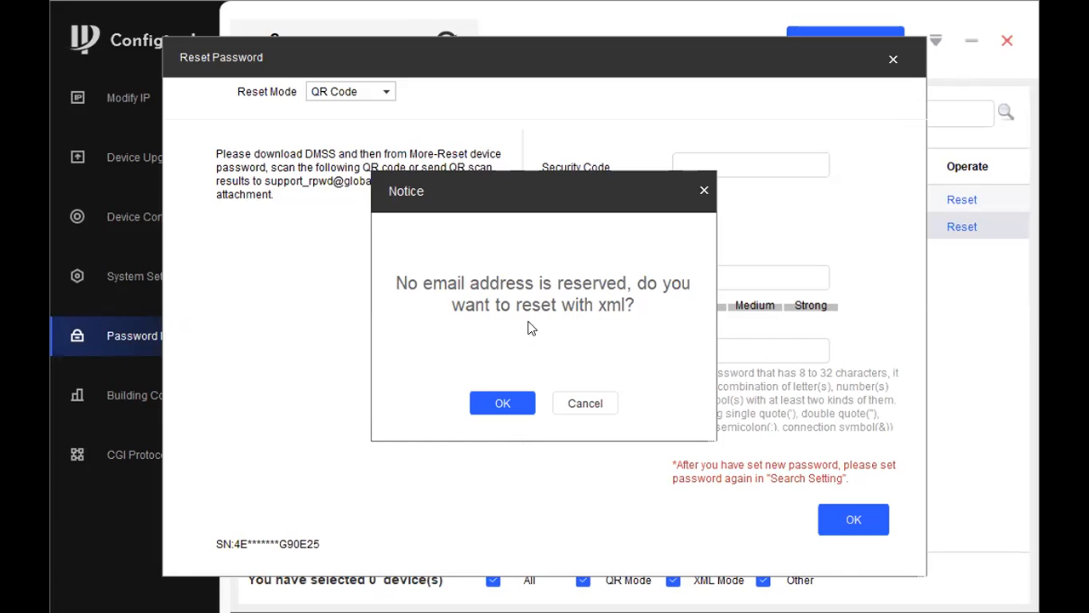
pyautogui.click(516, 402)
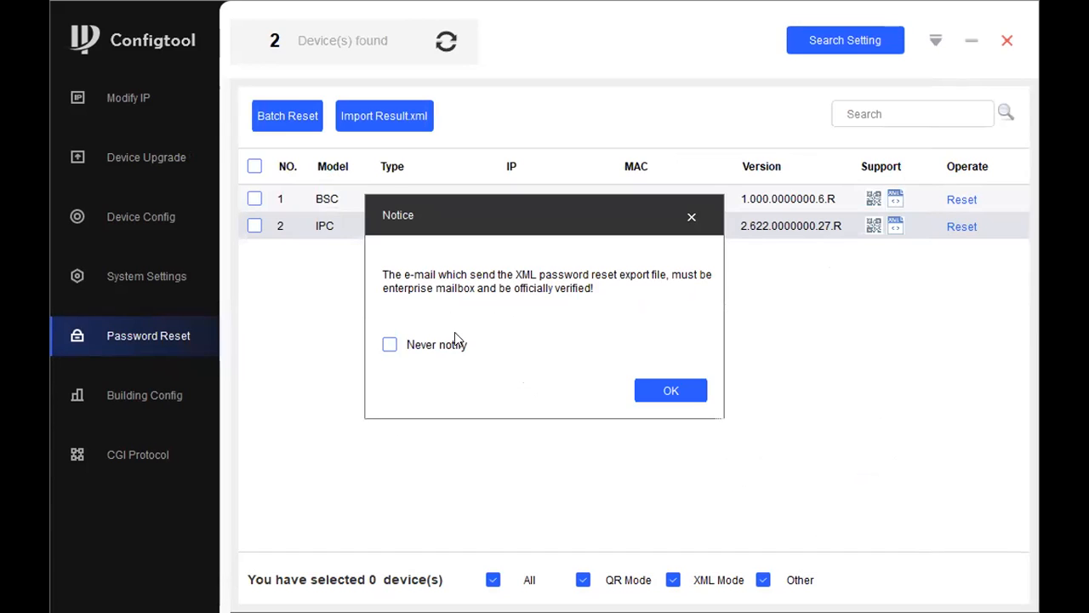
pyautogui.click(658, 390)
pyautogui.click(826, 163)
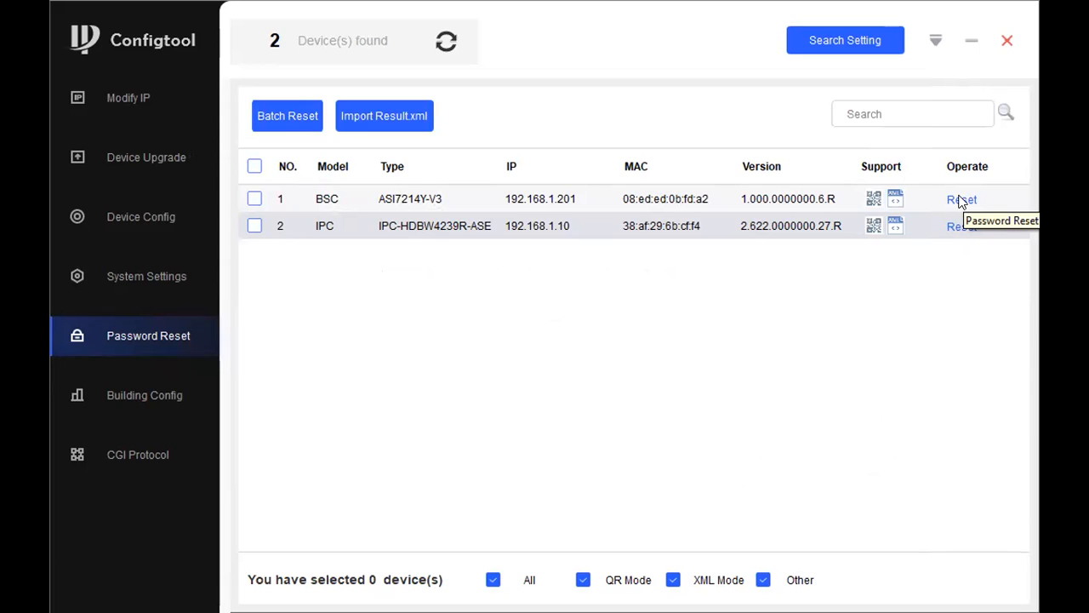
# Step: Start a password reset for the BSC access controller, then abandon it
pyautogui.click(967, 230)
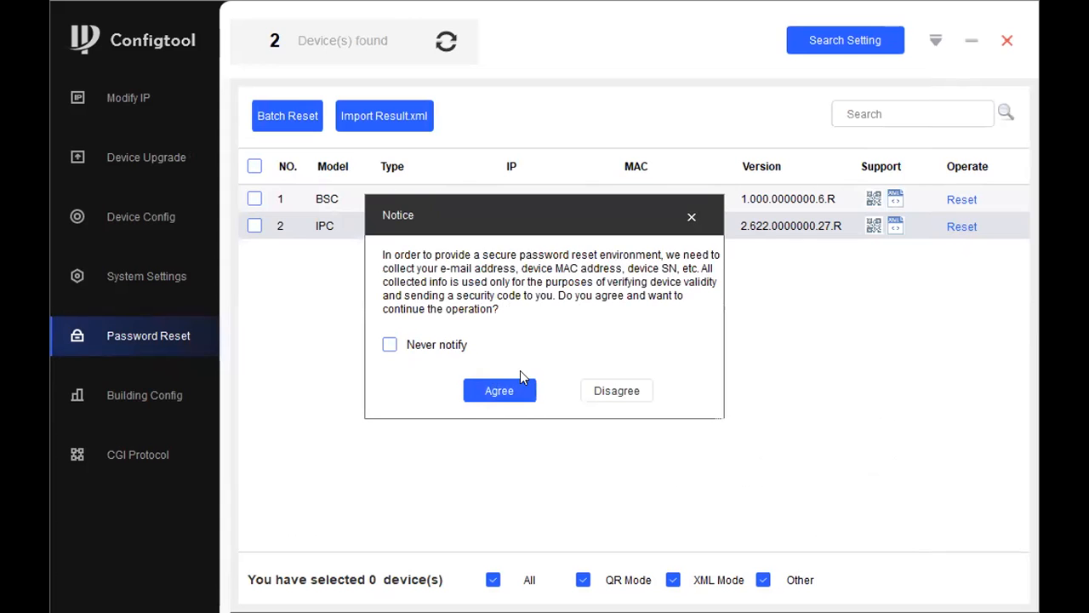
pyautogui.click(502, 389)
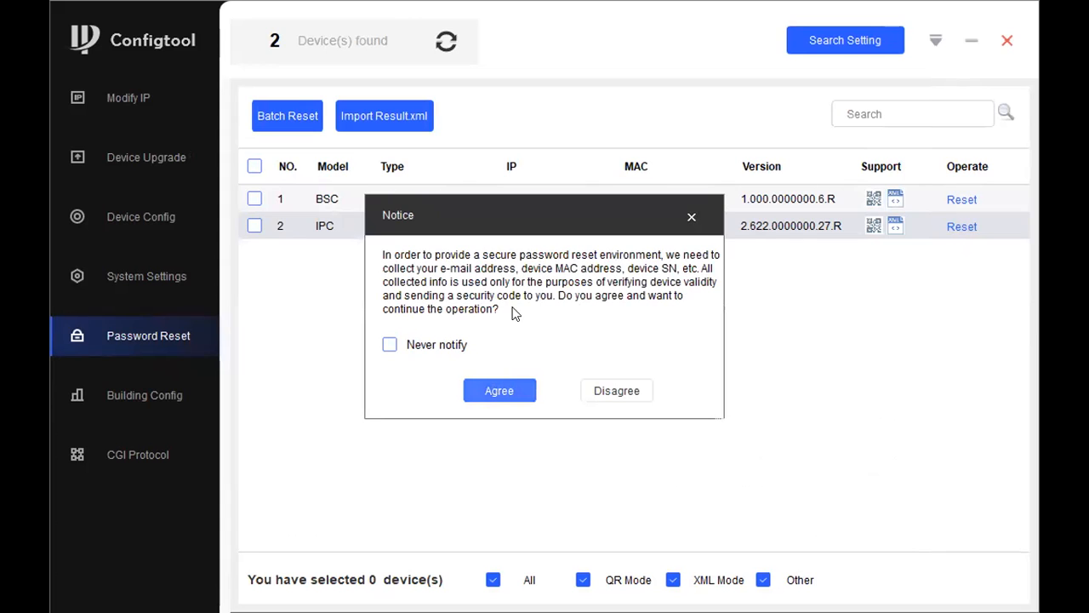
pyautogui.click(587, 407)
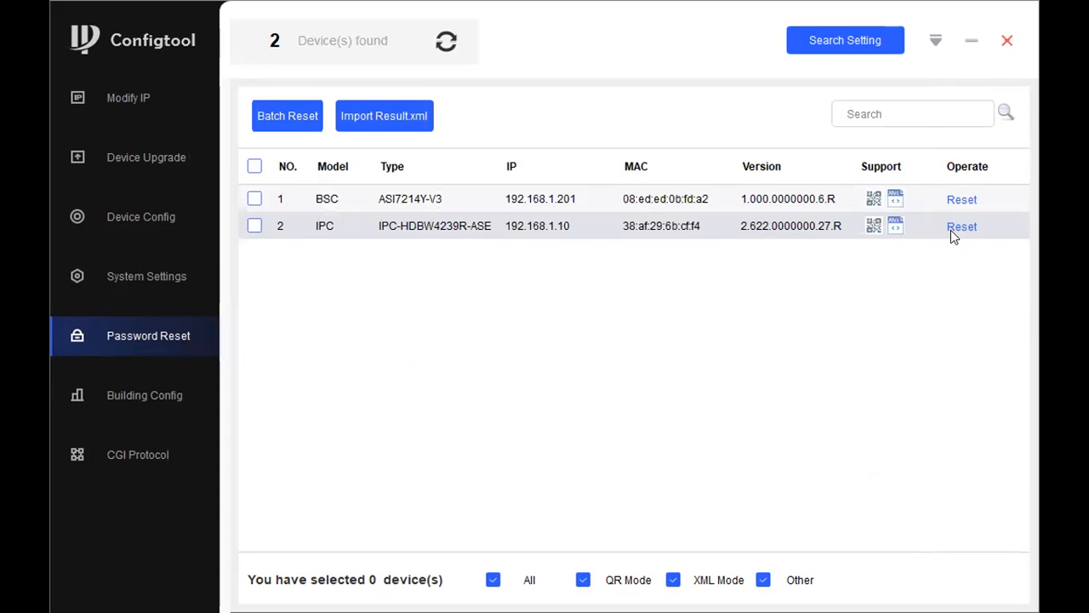
# Step: Export the IPC camera's XML password reset request file and close the wizard
pyautogui.click(960, 227)
pyautogui.click(500, 389)
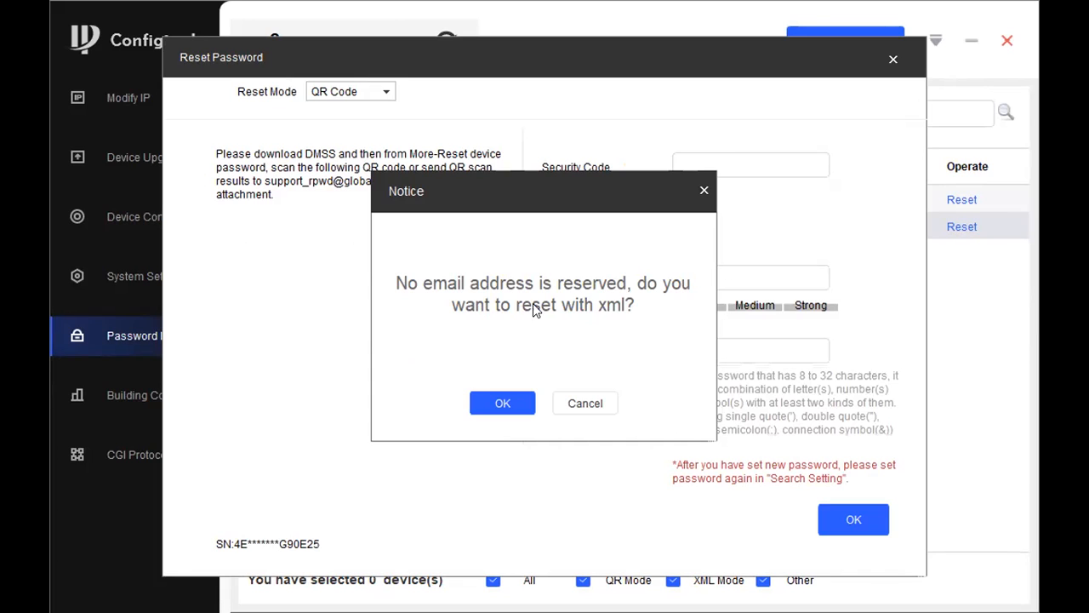
pyautogui.click(502, 401)
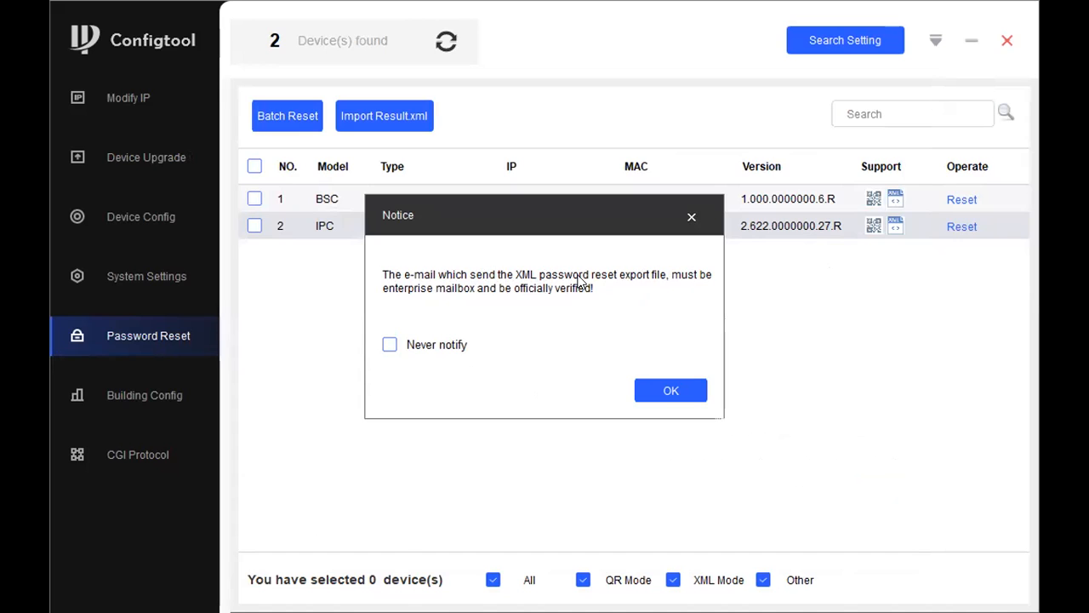
pyautogui.click(674, 390)
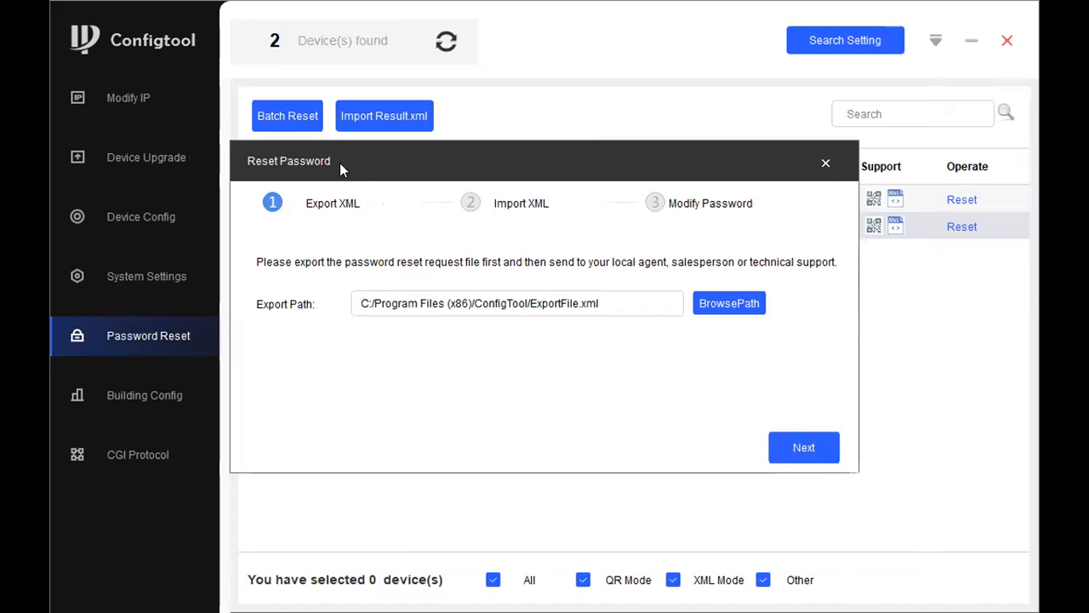
pyautogui.click(785, 448)
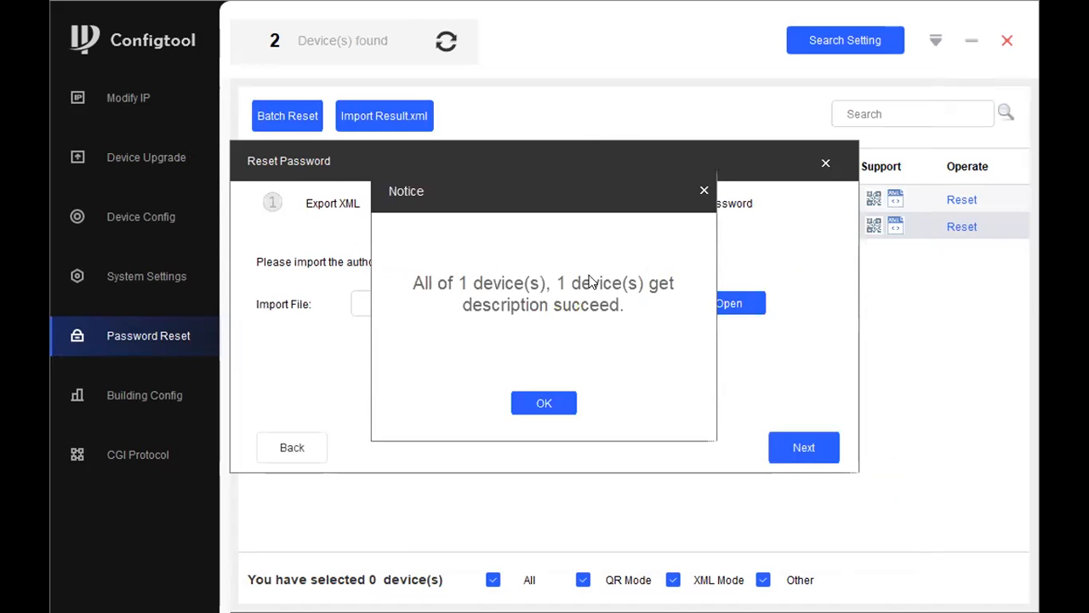
pyautogui.click(561, 407)
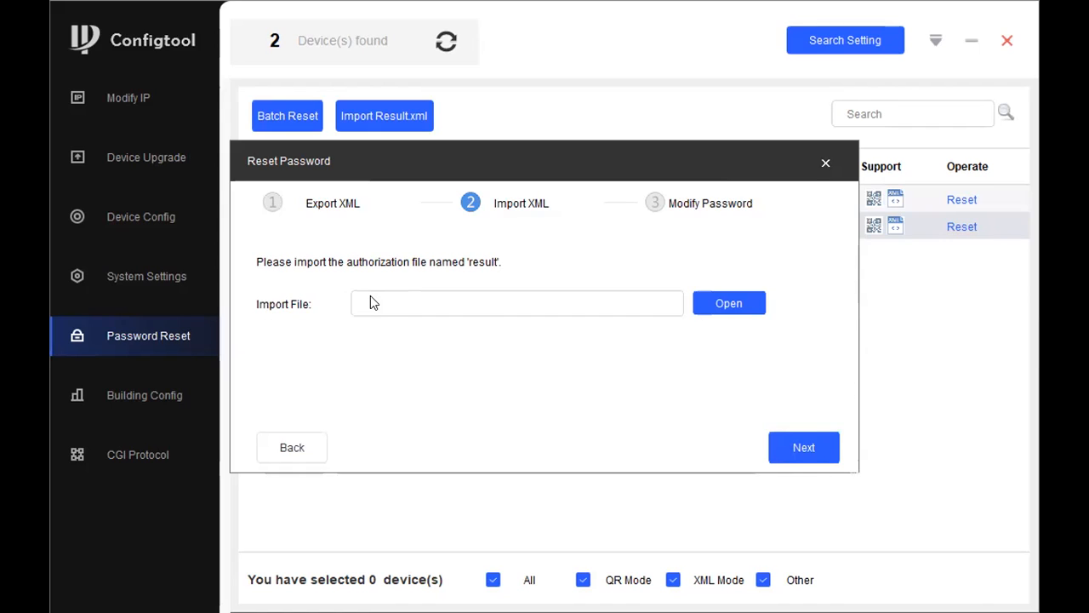
pyautogui.click(824, 166)
# Step: Export the IPC camera's XML reset request again, cancel the import file chooser, and close the wizard
pyautogui.click(961, 228)
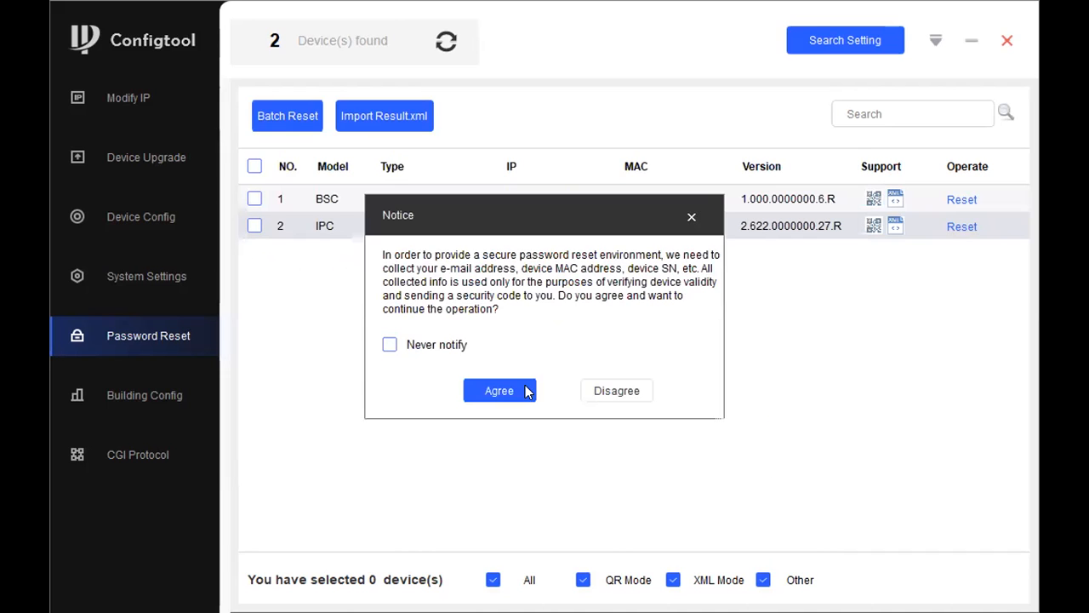
pyautogui.click(500, 390)
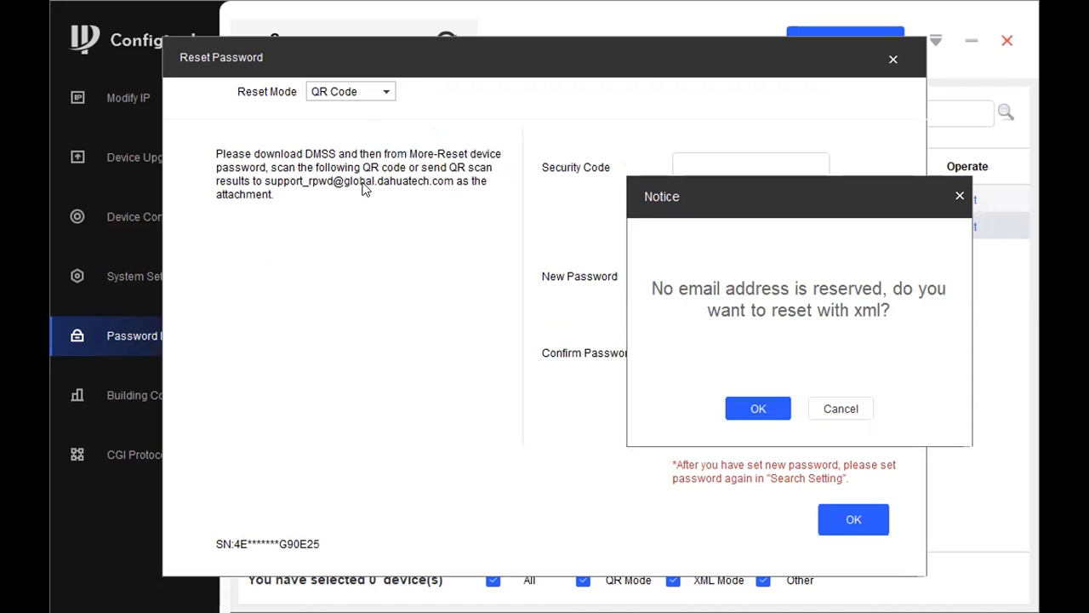
pyautogui.click(772, 415)
pyautogui.click(671, 390)
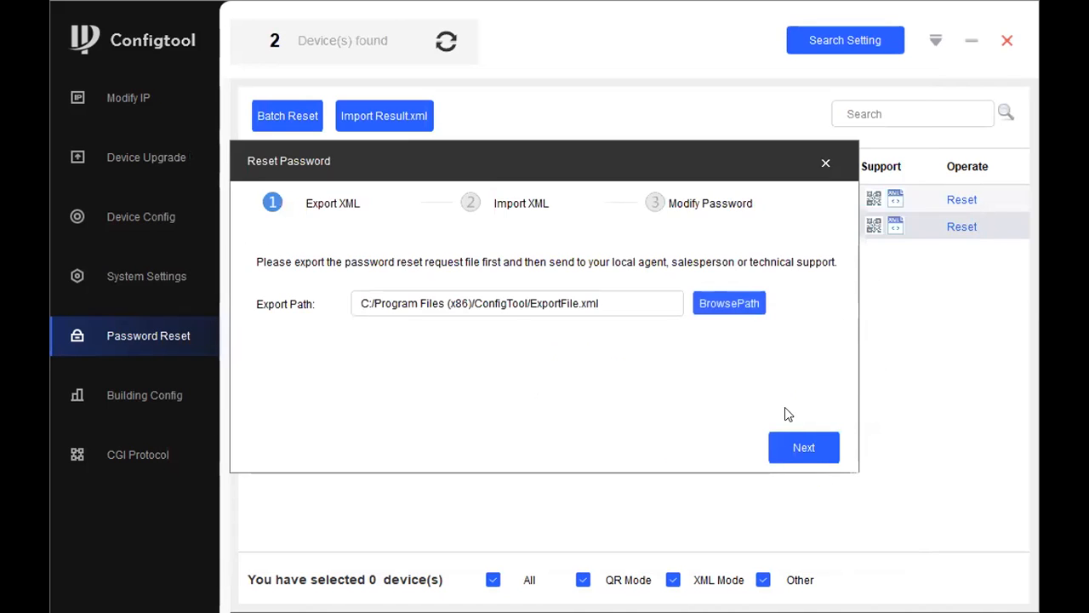
pyautogui.click(559, 400)
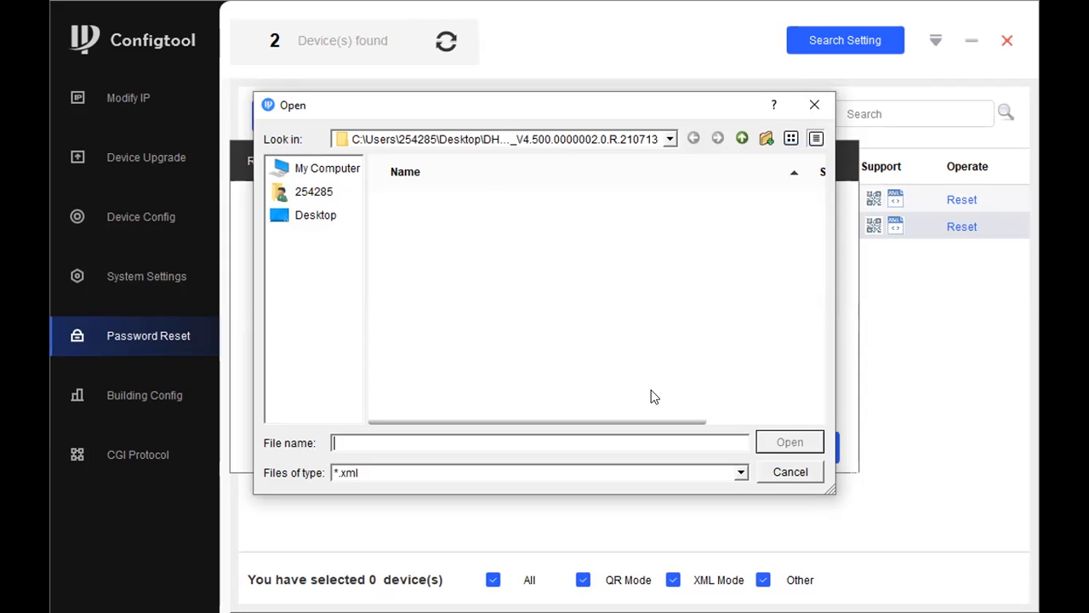
pyautogui.click(818, 112)
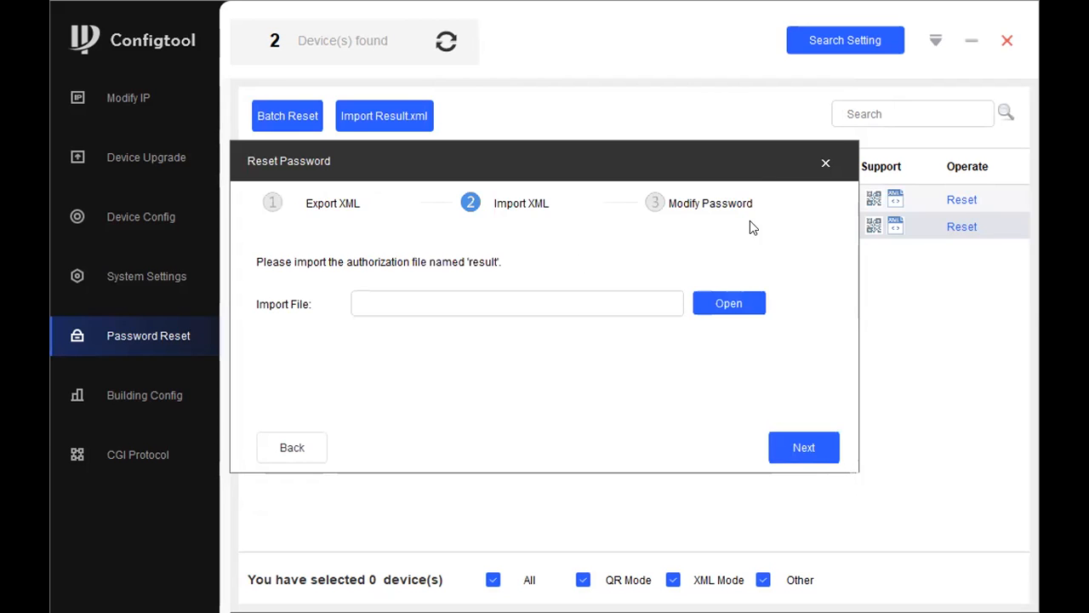
pyautogui.click(825, 165)
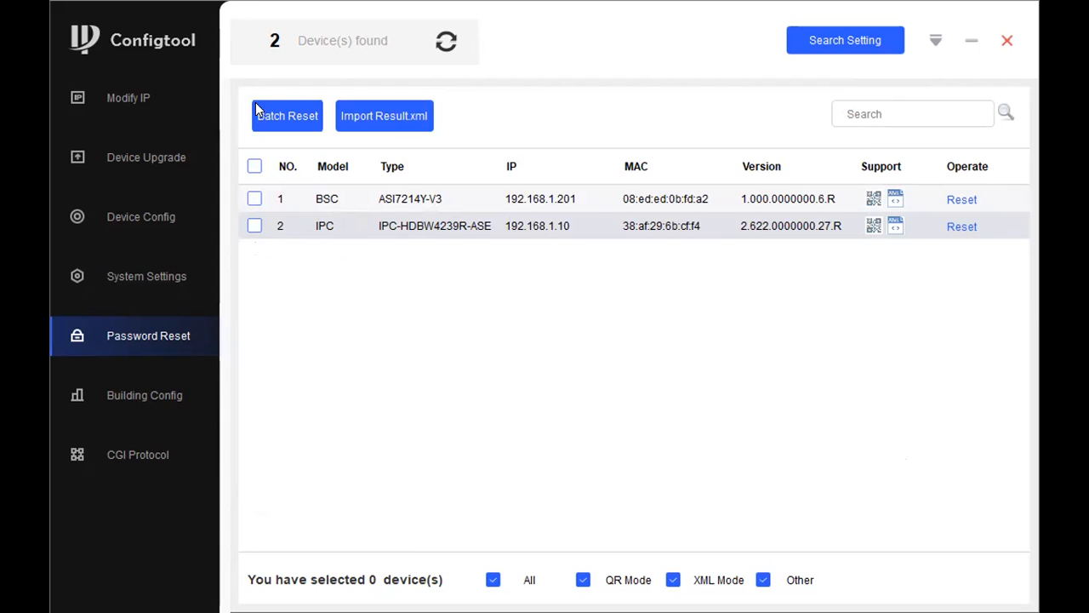
# Step: Select both the BSC and IPC devices for batch password reset, accept the notices, then close the wizard
pyautogui.click(254, 166)
pyautogui.click(264, 128)
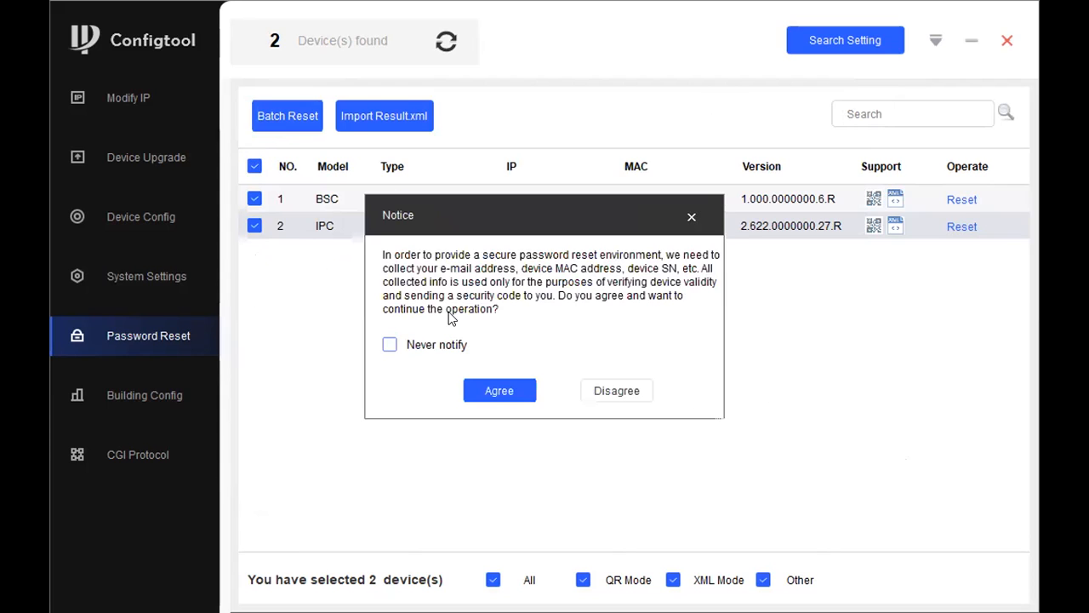
pyautogui.click(516, 385)
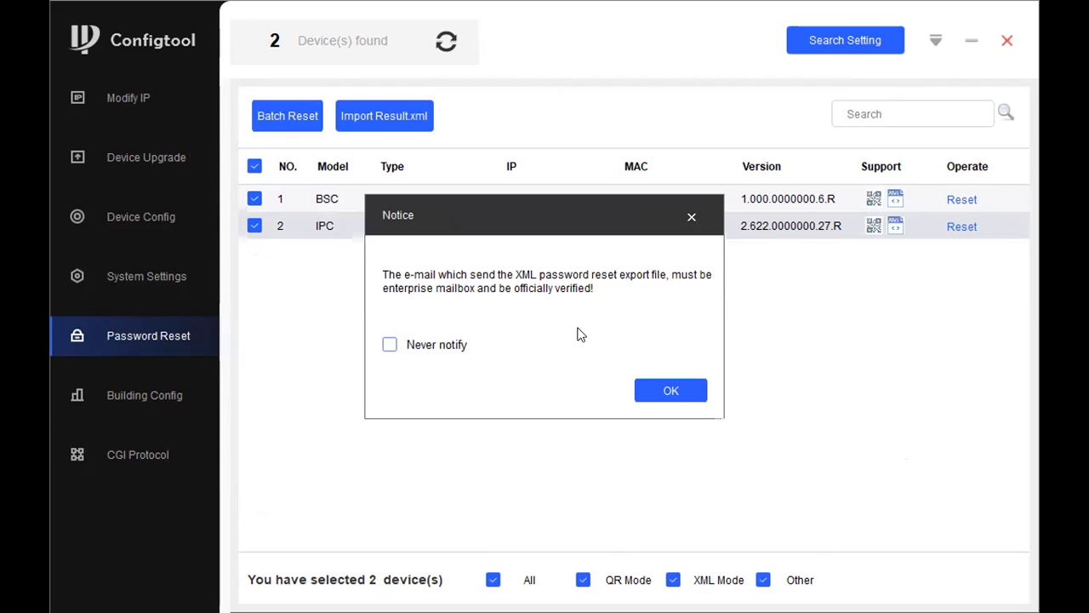
pyautogui.click(649, 380)
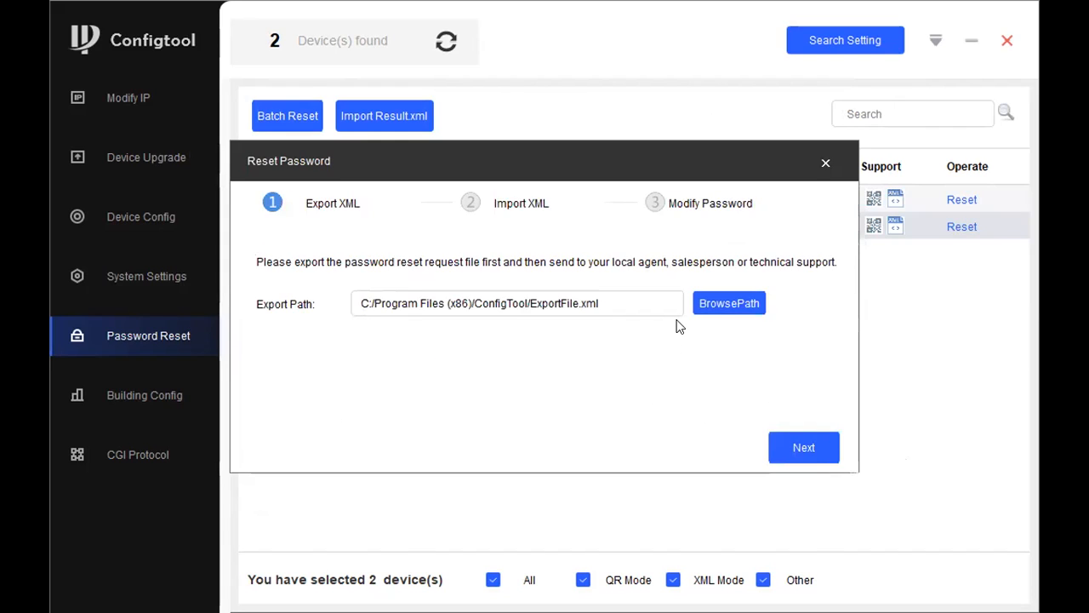
pyautogui.click(826, 164)
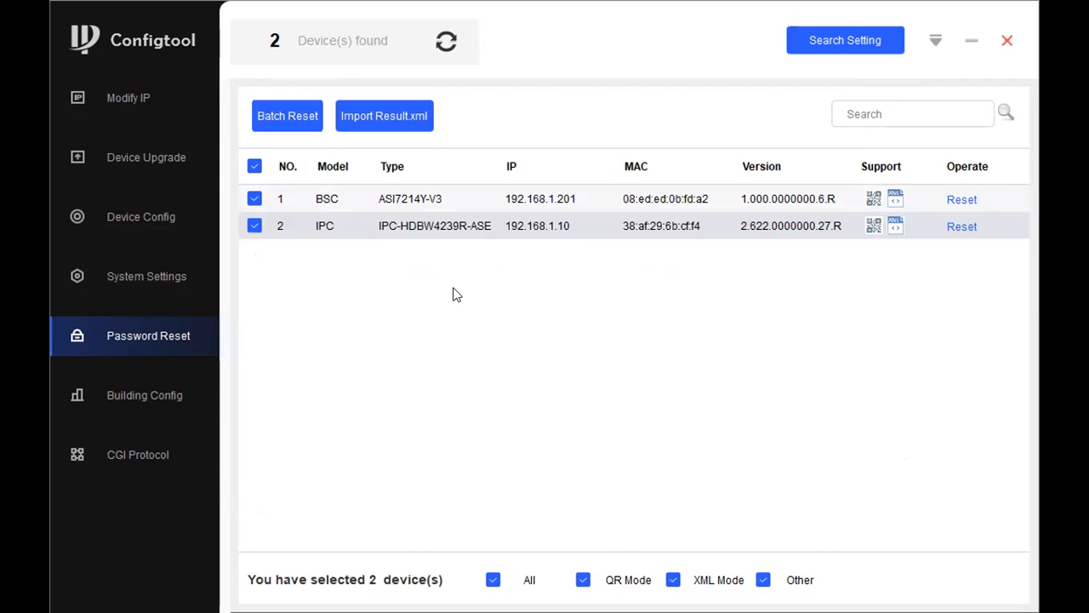
# Step: Open Building Config and look at its Association List and Device Tree views
pyautogui.click(150, 388)
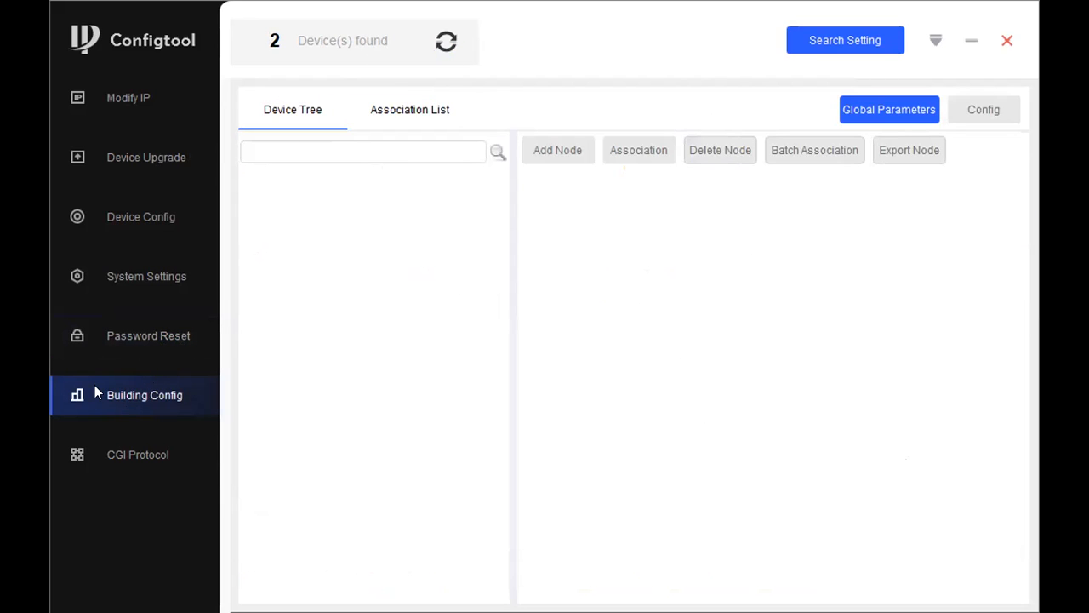
pyautogui.click(383, 116)
pyautogui.click(290, 109)
# Step: Switch between Building Config and CGI Protocol, ending on CGI Protocol's list of both devices
pyautogui.click(114, 440)
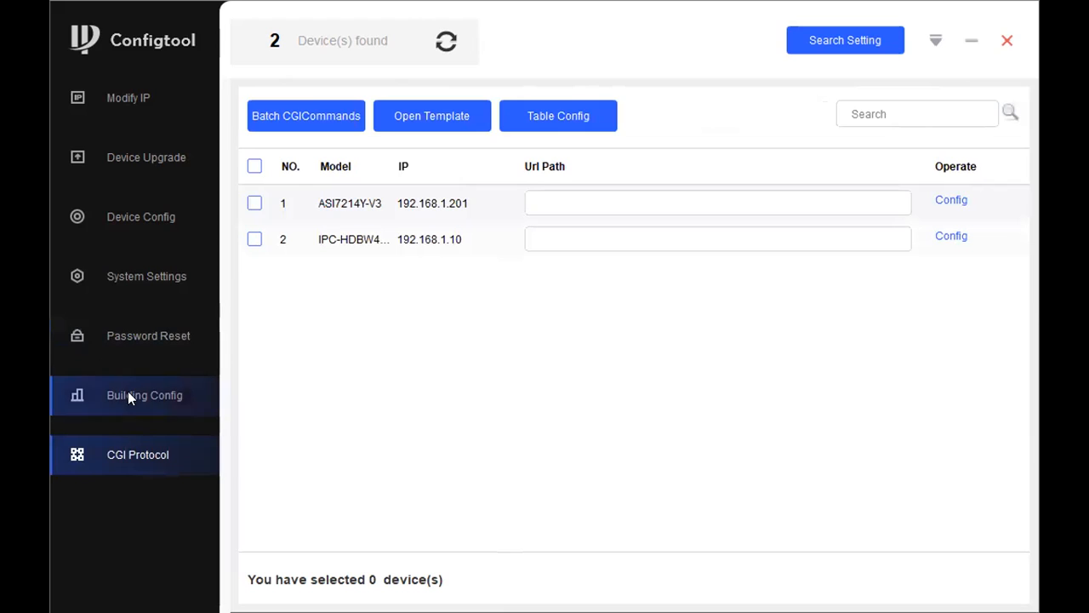
pyautogui.click(137, 410)
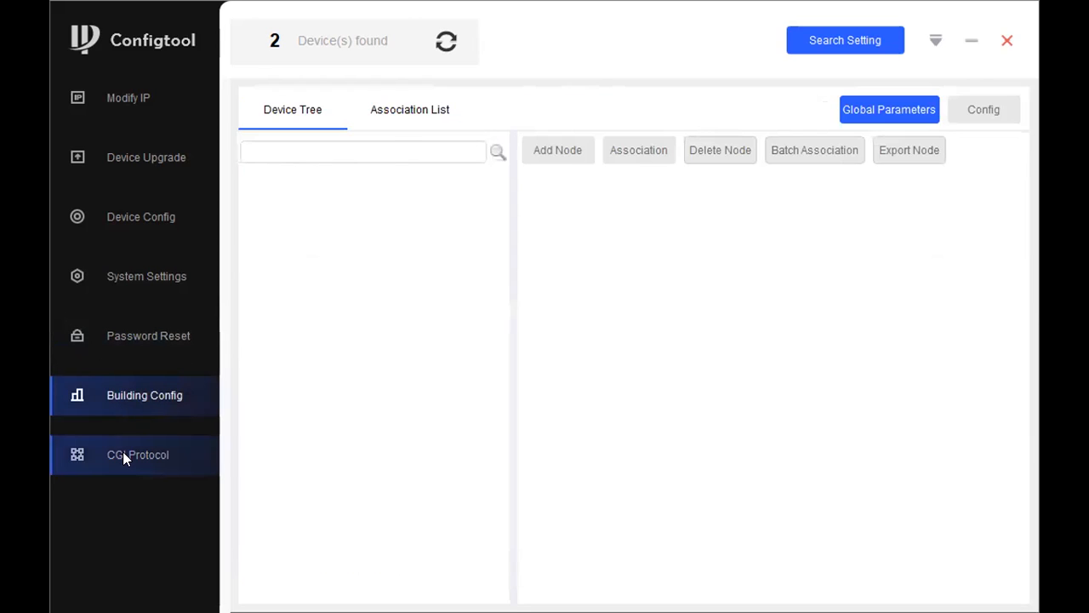
pyautogui.click(122, 452)
pyautogui.click(150, 394)
pyautogui.click(99, 446)
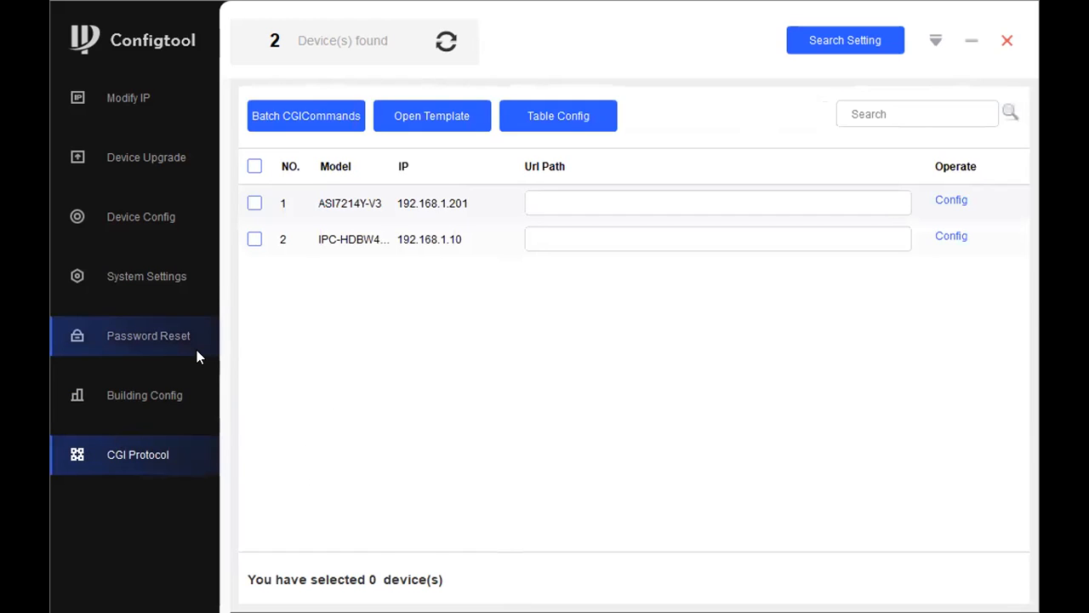
pyautogui.click(111, 393)
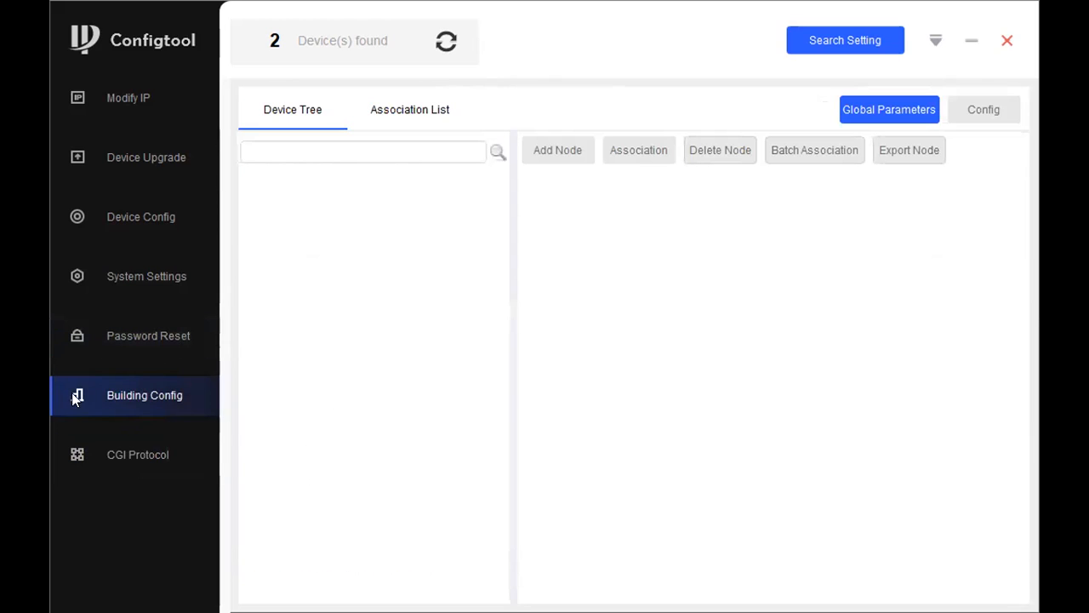
pyautogui.click(151, 466)
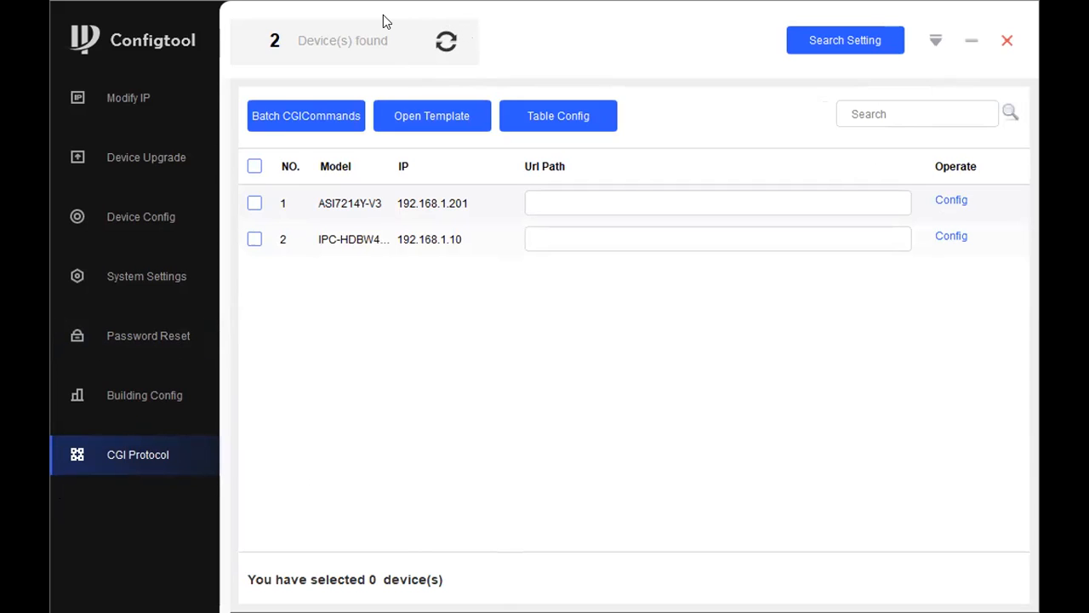
# Step: Refresh the device list, then open Table Config's file picker and cancel it without loading anything
pyautogui.click(446, 40)
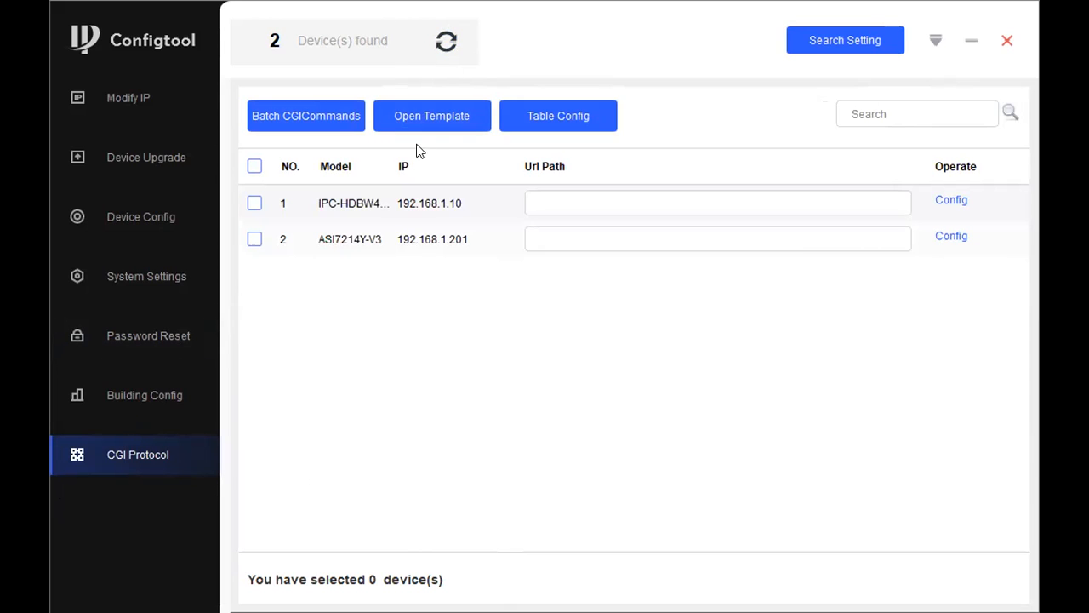
pyautogui.click(535, 126)
pyautogui.click(811, 107)
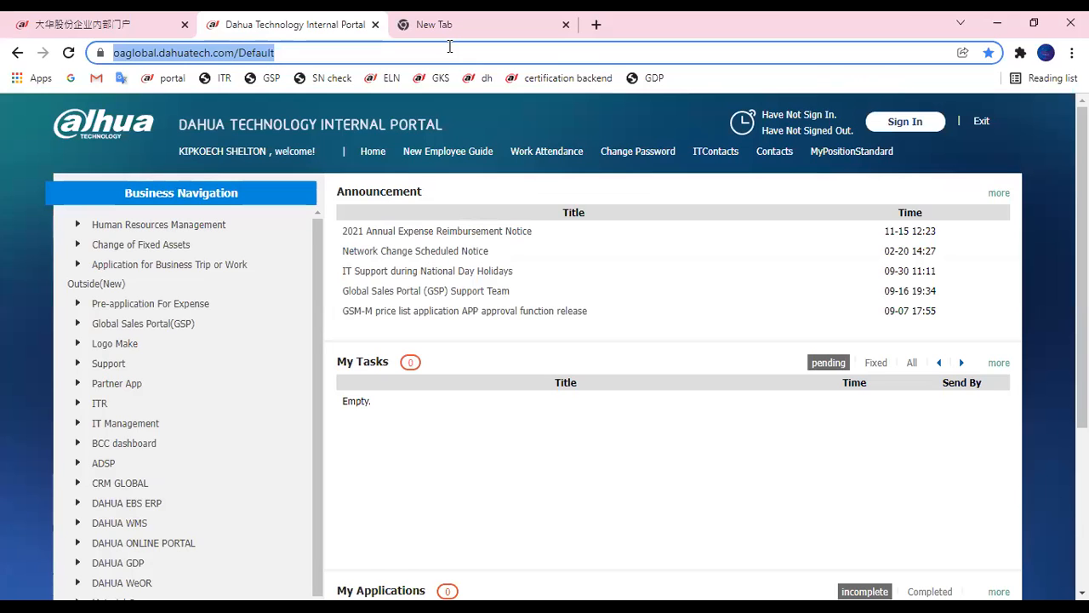
# Step: Search Google for 'dahua config tool', browse the DahuaWiki ConfigTool page, and return to the results
pyautogui.write('dahua config tool')
pyautogui.press('Return')
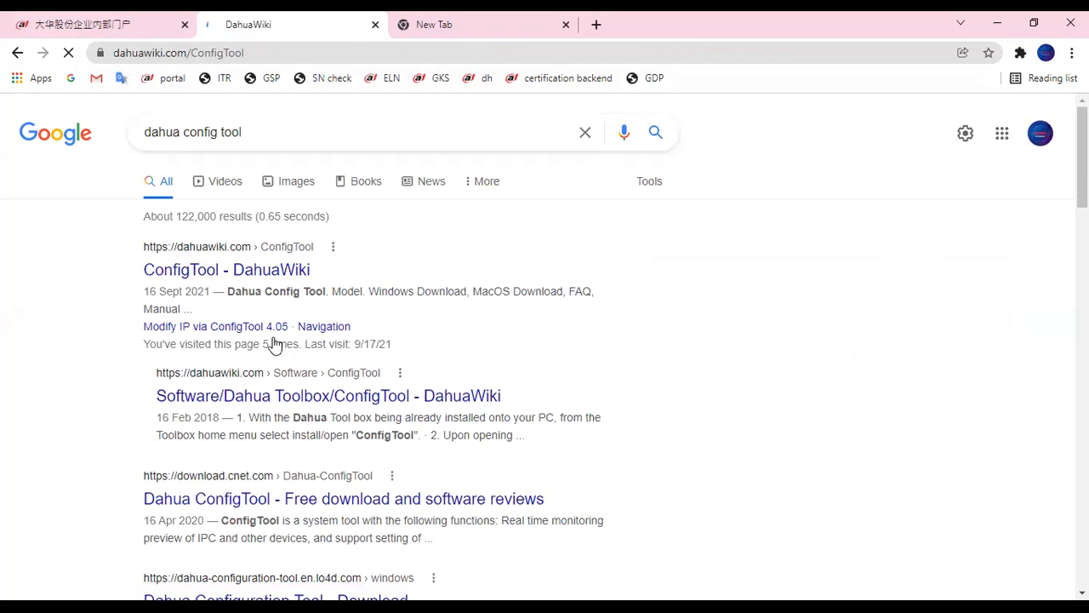
pyautogui.scroll(-1, 426, 387)
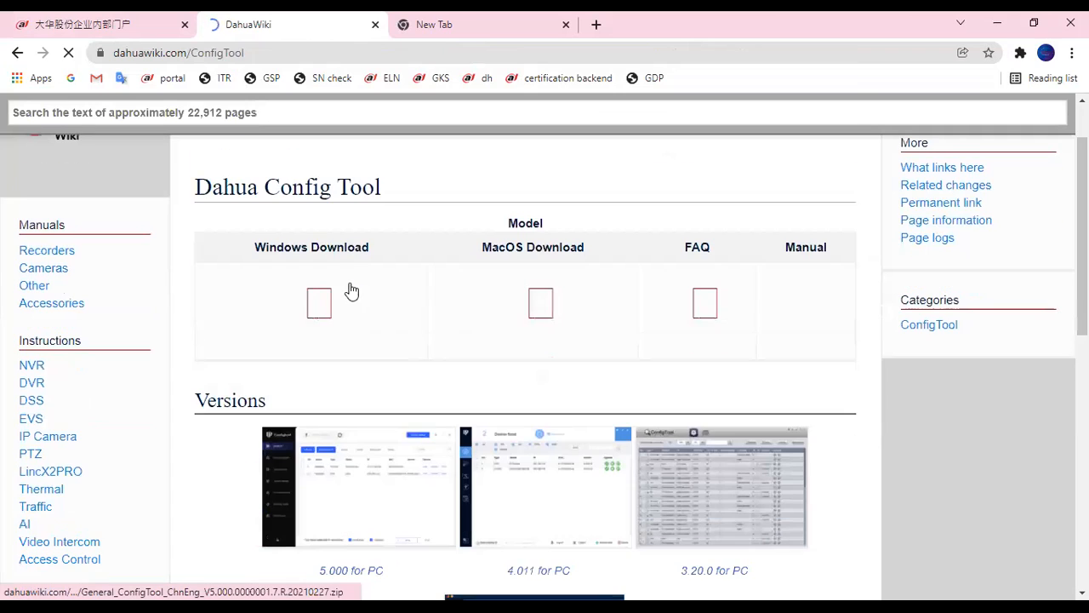
pyautogui.scroll(-1, 647, 388)
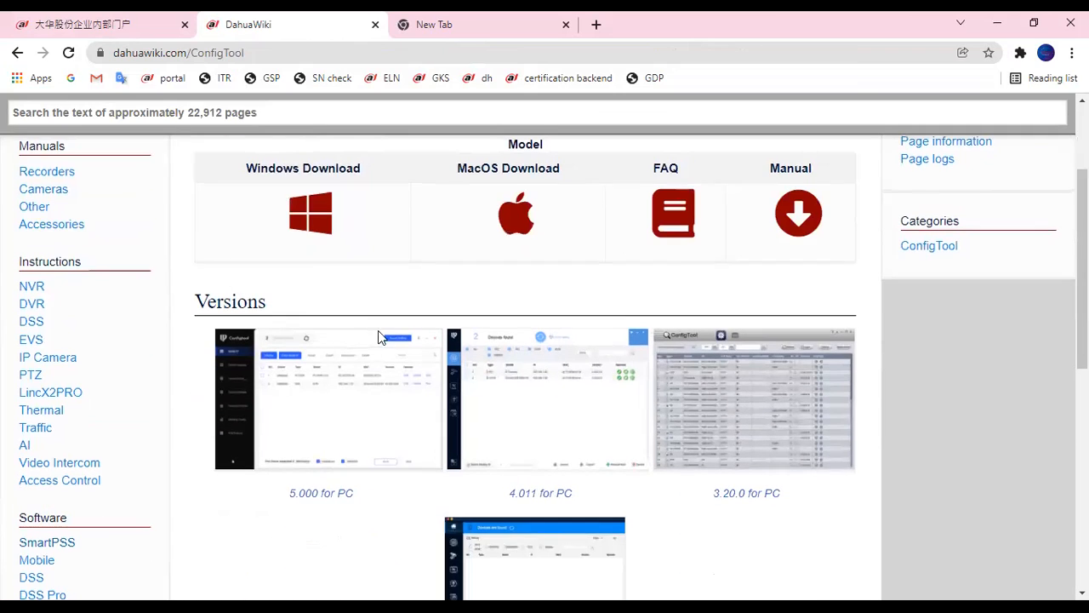
pyautogui.scroll(1, 380, 337)
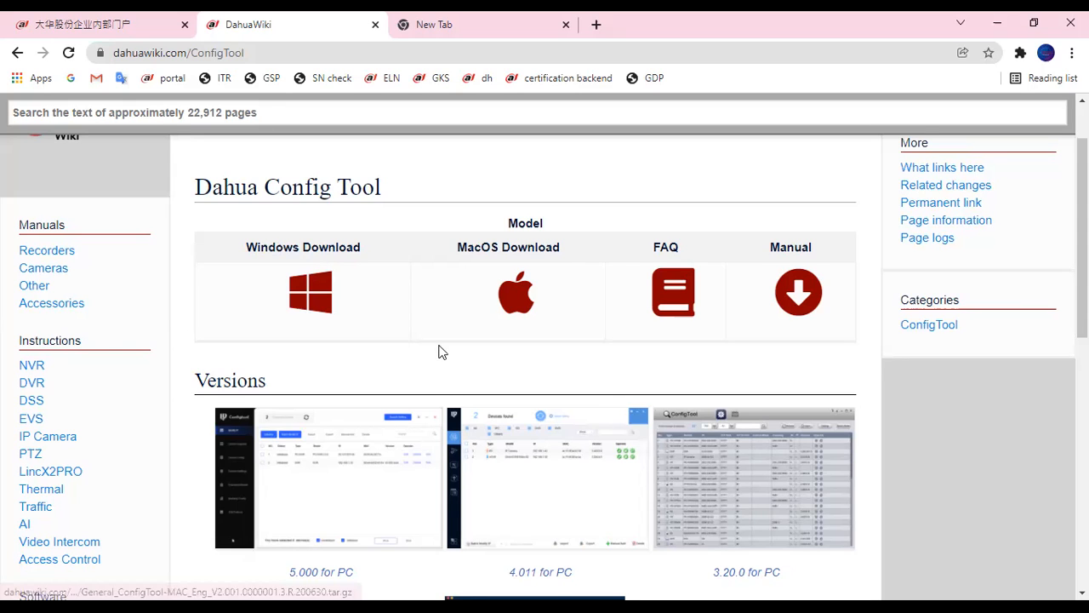
pyautogui.scroll(-4, 450, 369)
pyautogui.scroll(4, 573, 311)
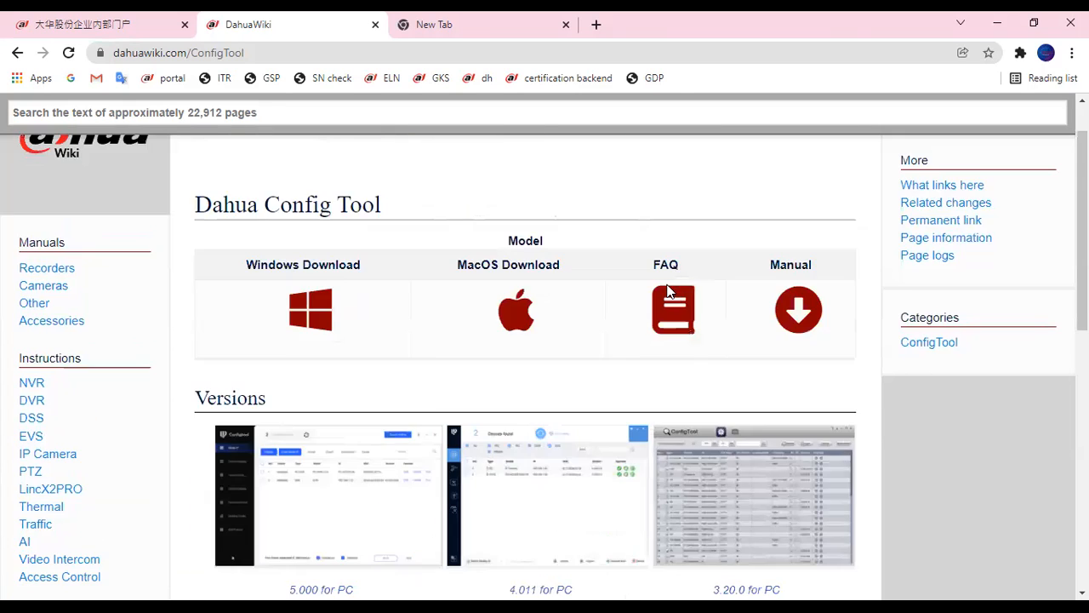
pyautogui.scroll(1, 668, 291)
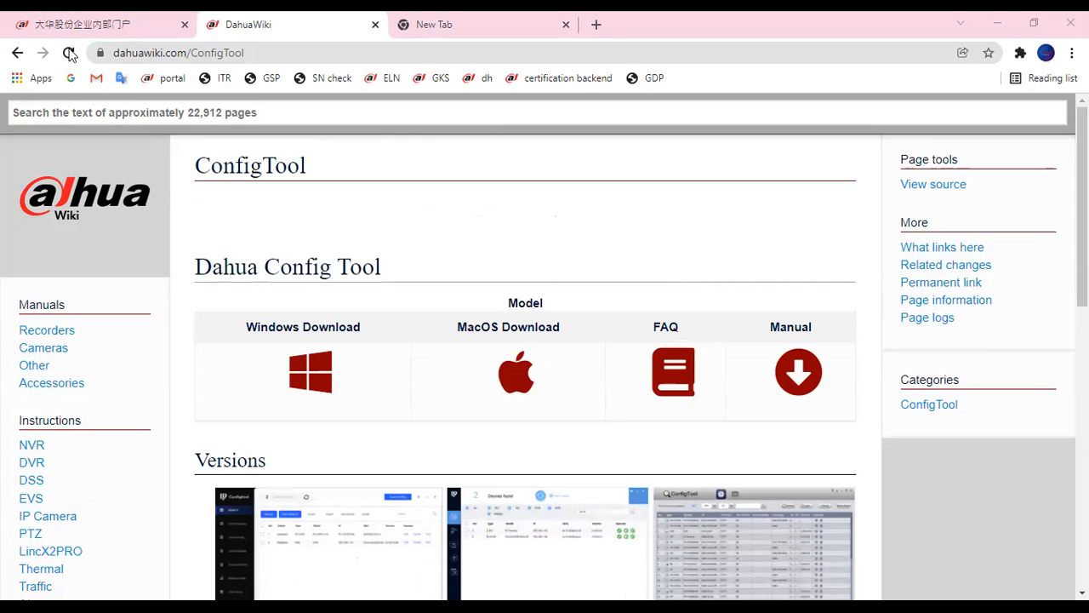
pyautogui.hotkey('alt', 'Left')
pyautogui.click(260, 54)
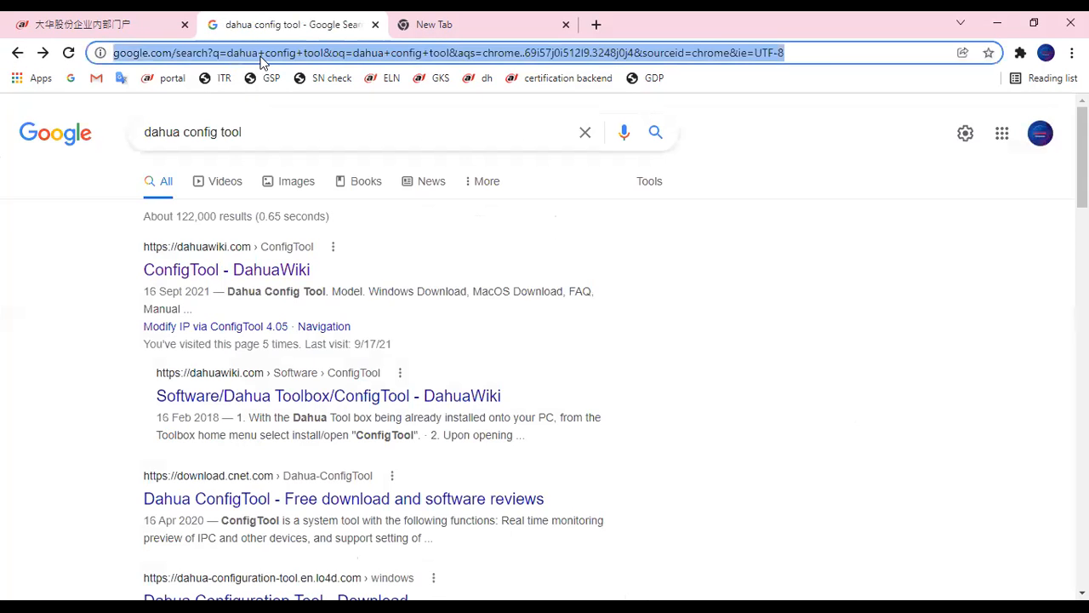
# Step: Search for 'smartpss' and open the SmartPSS - DahuaWiki page, scrolling down to its download table
pyautogui.write('smartpss')
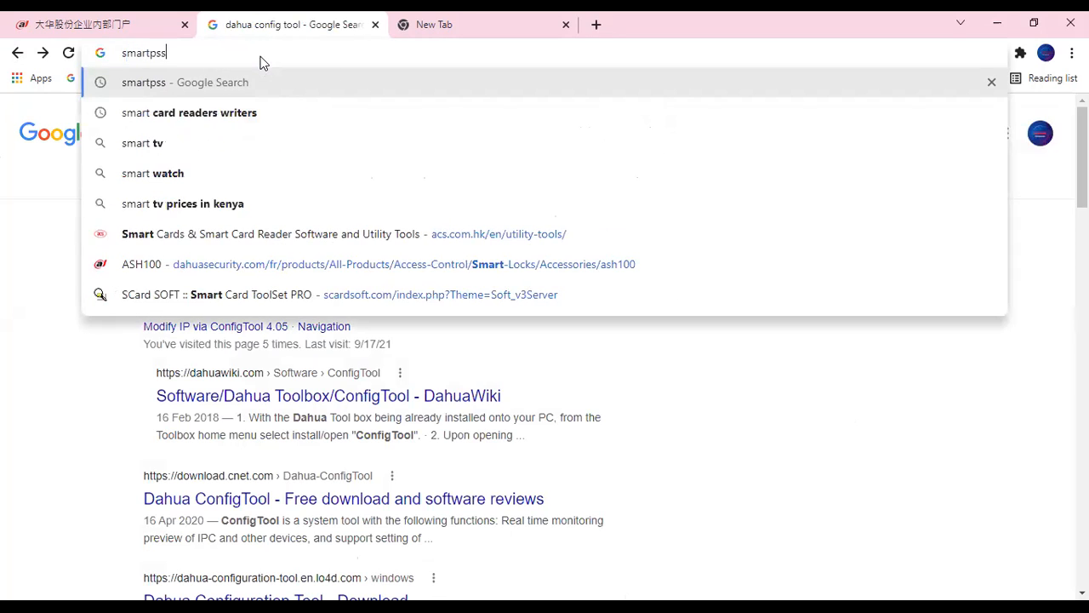
pyautogui.press('Return')
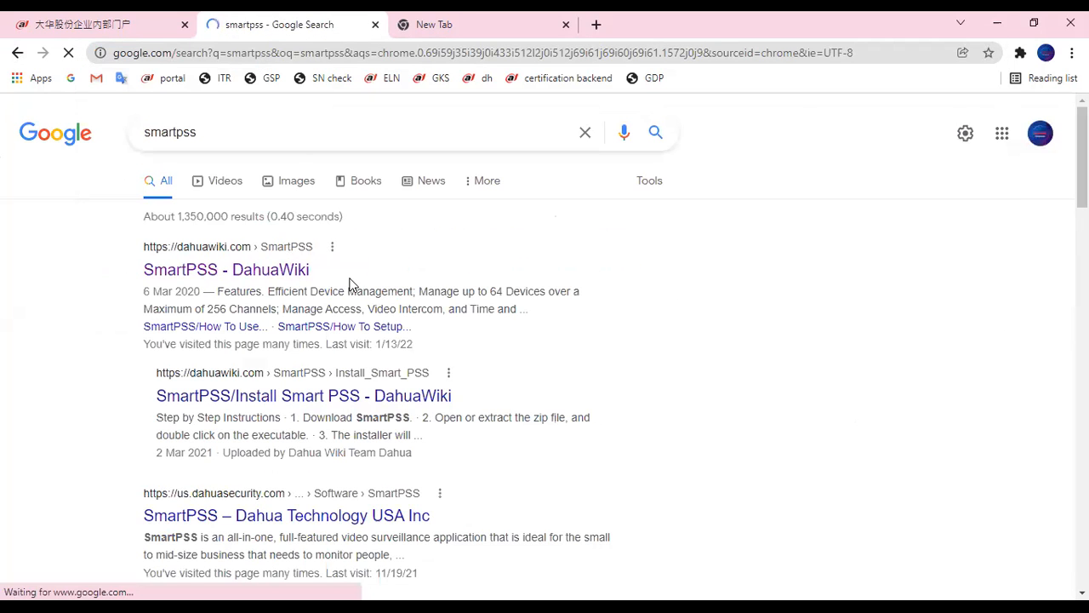
pyautogui.click(208, 271)
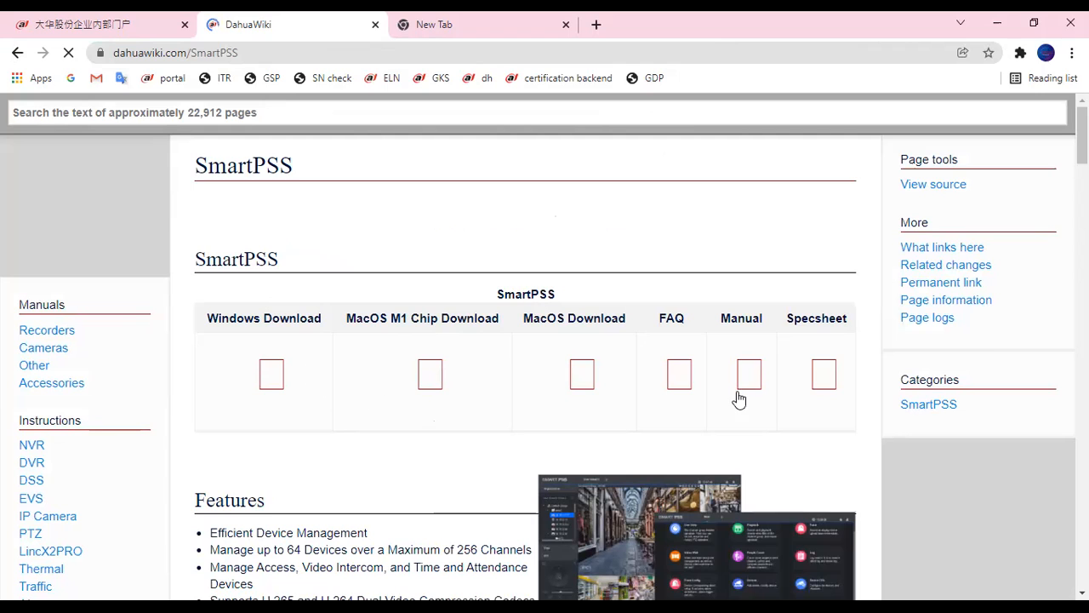
pyautogui.scroll(-1, 482, 284)
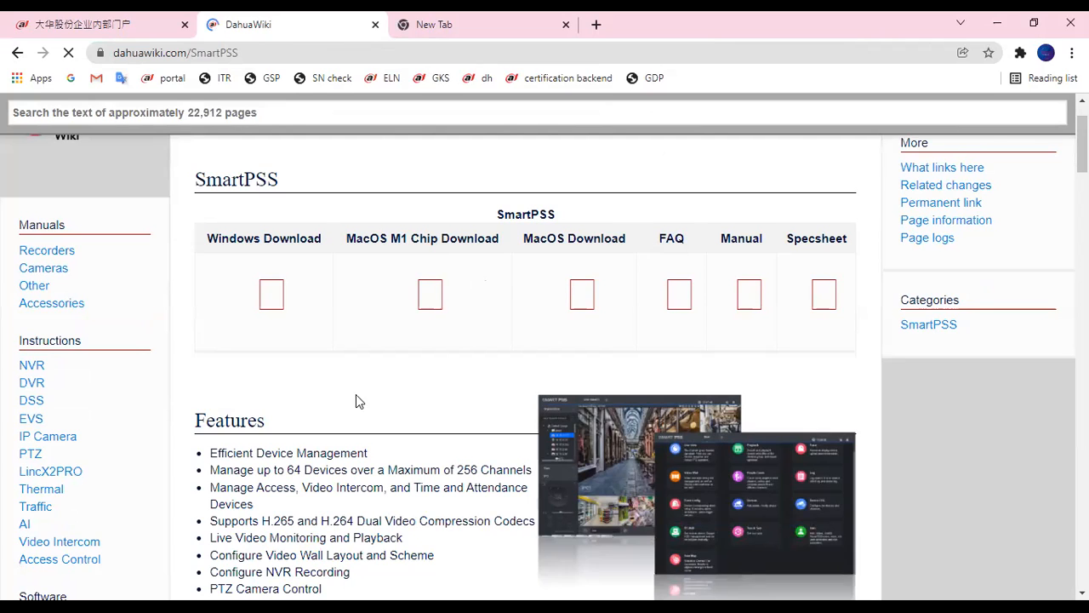
pyautogui.scroll(-1, 356, 394)
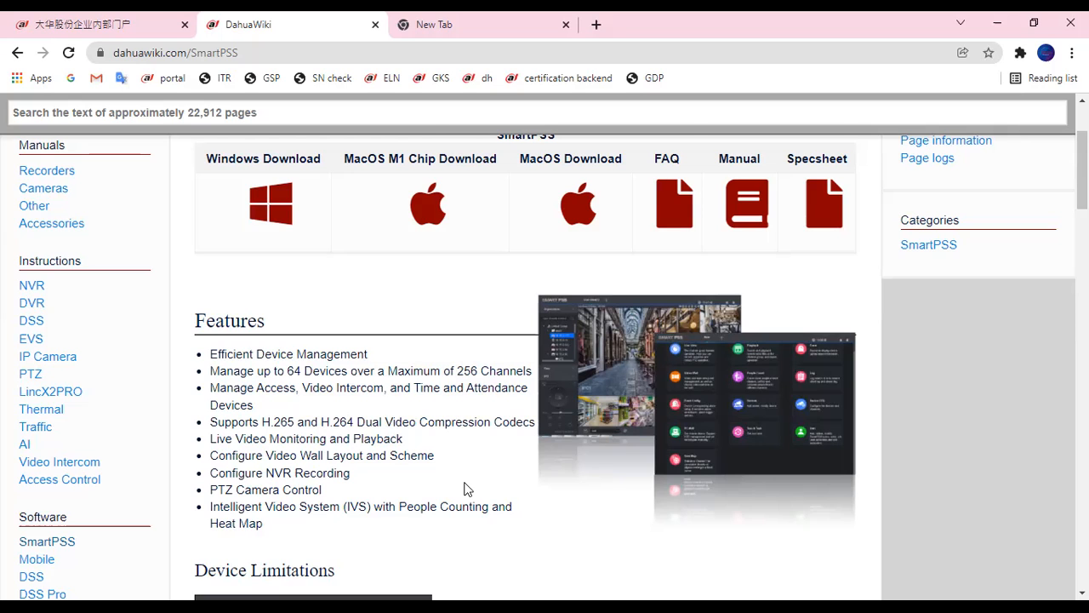
# Step: Read through the SmartPSS wiki's Device Limitations, Menu Interface, System Requirements, Download Links and Instructions sections
pyautogui.scroll(-2, 421, 382)
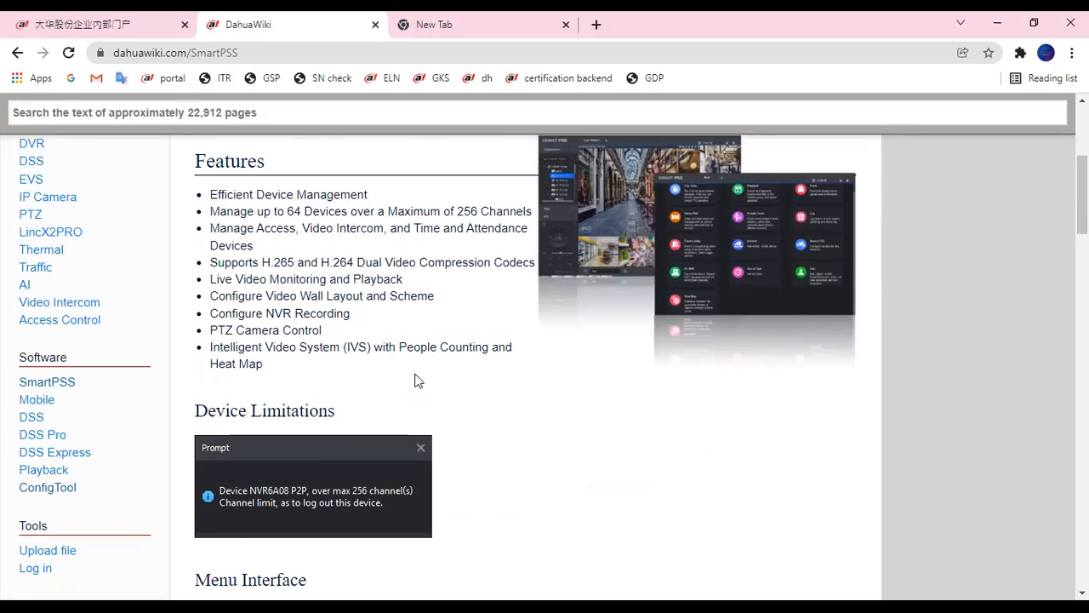
pyautogui.scroll(-1, 418, 386)
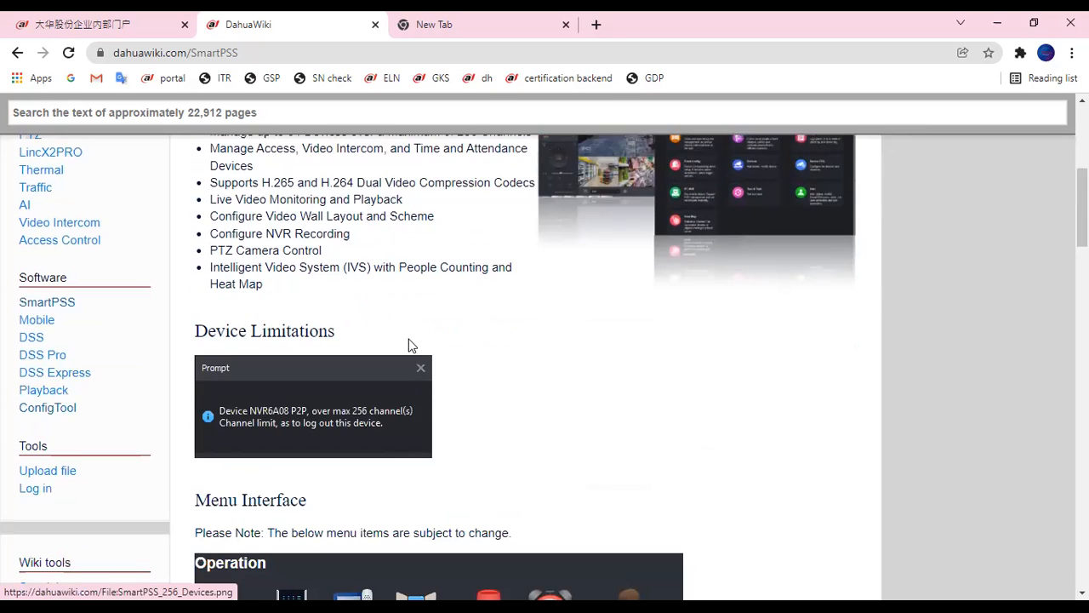
pyautogui.scroll(-1, 418, 386)
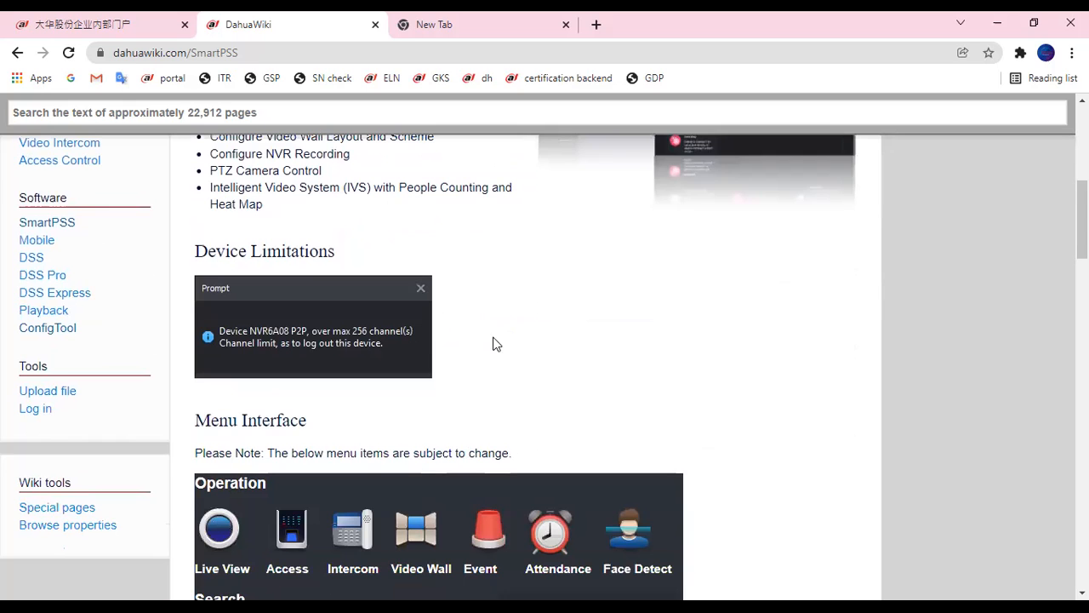
pyautogui.scroll(-2, 498, 360)
pyautogui.scroll(-6, 498, 366)
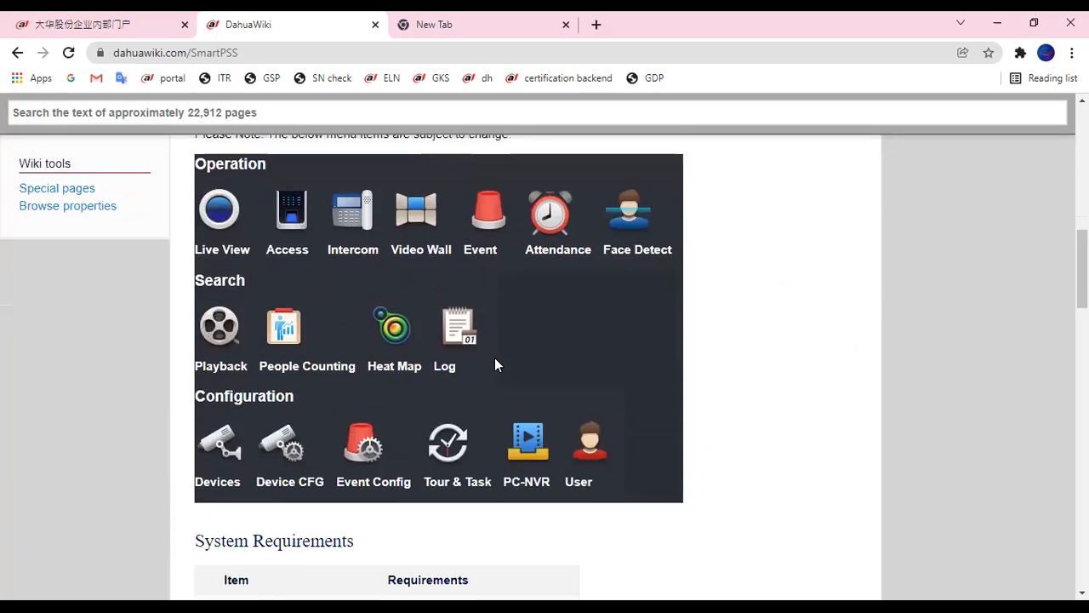
pyautogui.scroll(-1, 494, 357)
pyautogui.scroll(1, 496, 365)
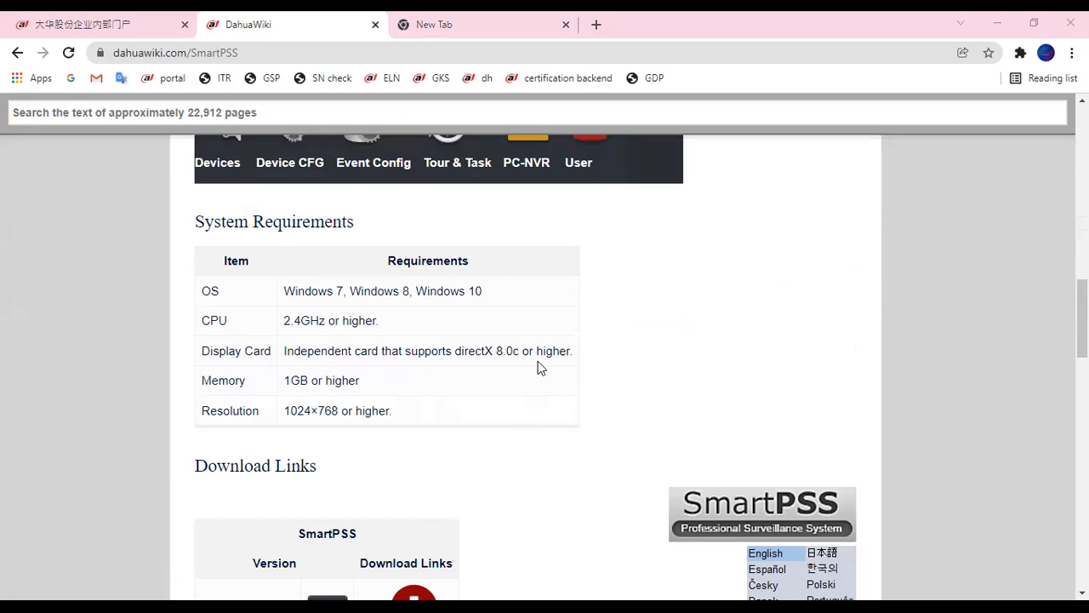
pyautogui.scroll(-1, 504, 367)
pyautogui.scroll(-12, 532, 312)
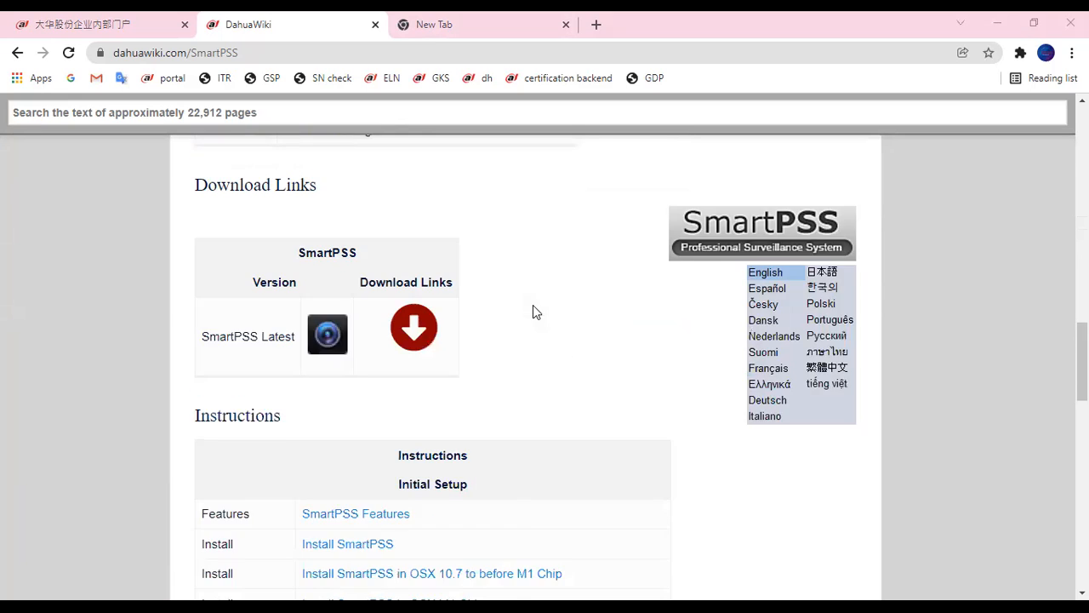
pyautogui.scroll(5, 536, 306)
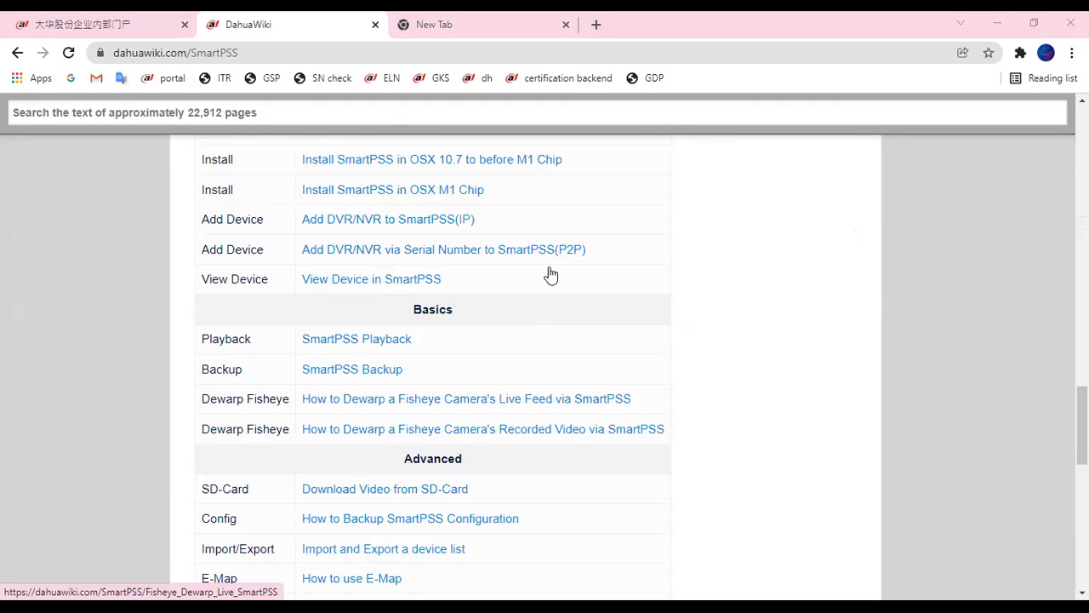
pyautogui.scroll(8, 551, 274)
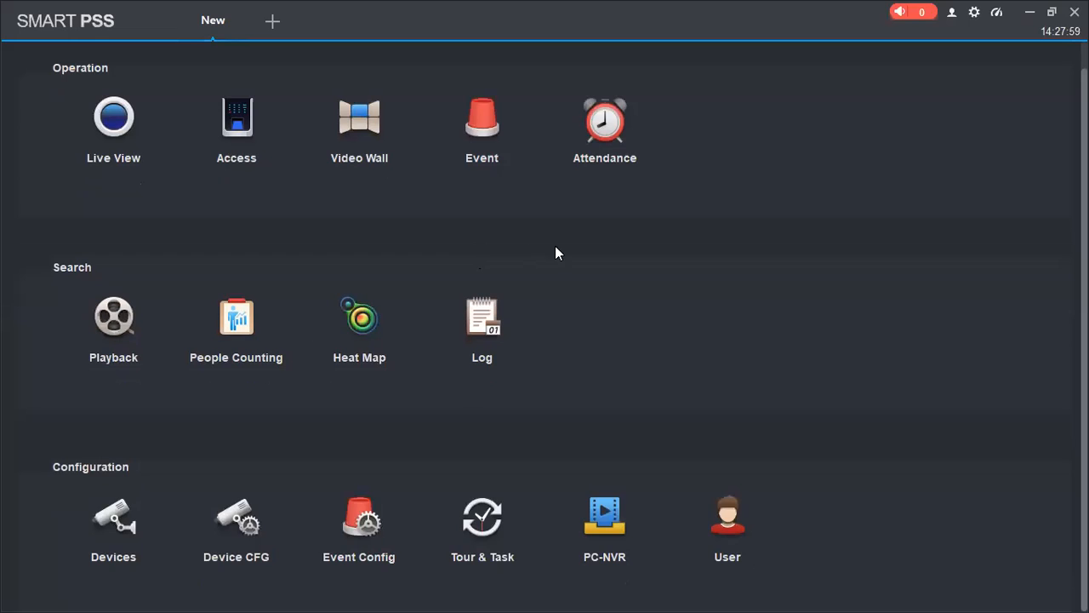
# Step: Bring up the SmartPSS user account and help menu
pyautogui.scroll(-1, 583, 252)
pyautogui.click(952, 12)
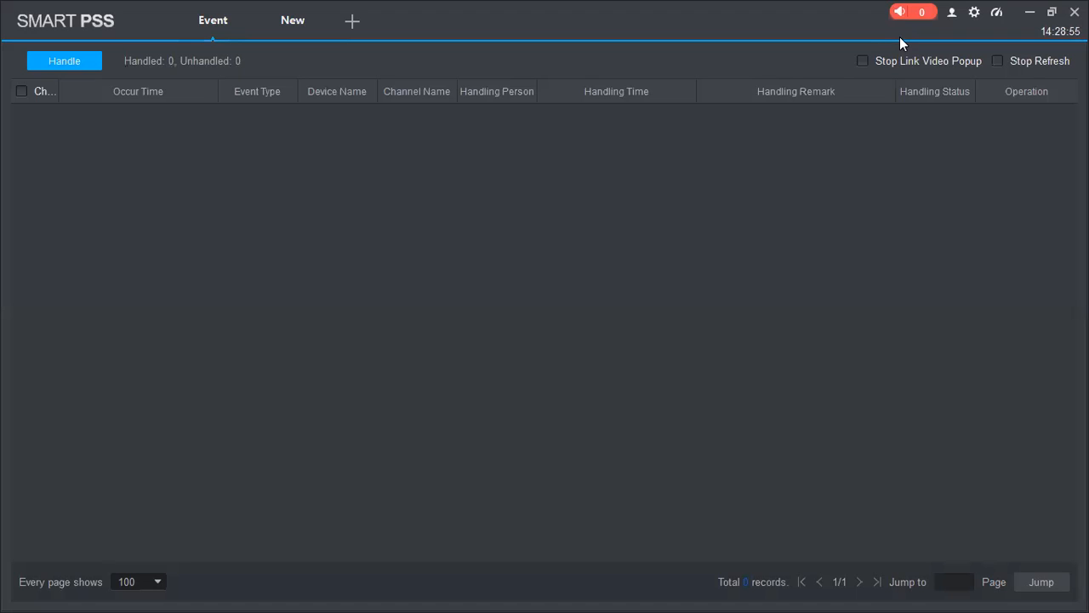
# Step: Mute the alarm, return to the modules home page, and run then close the User Wizard tour
pyautogui.click(900, 13)
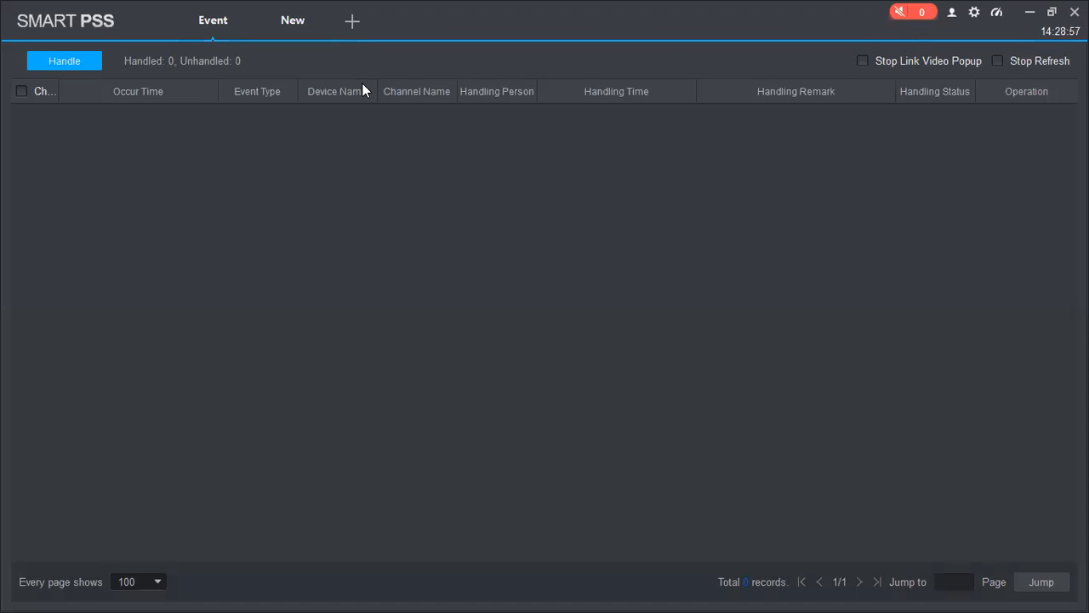
pyautogui.click(311, 29)
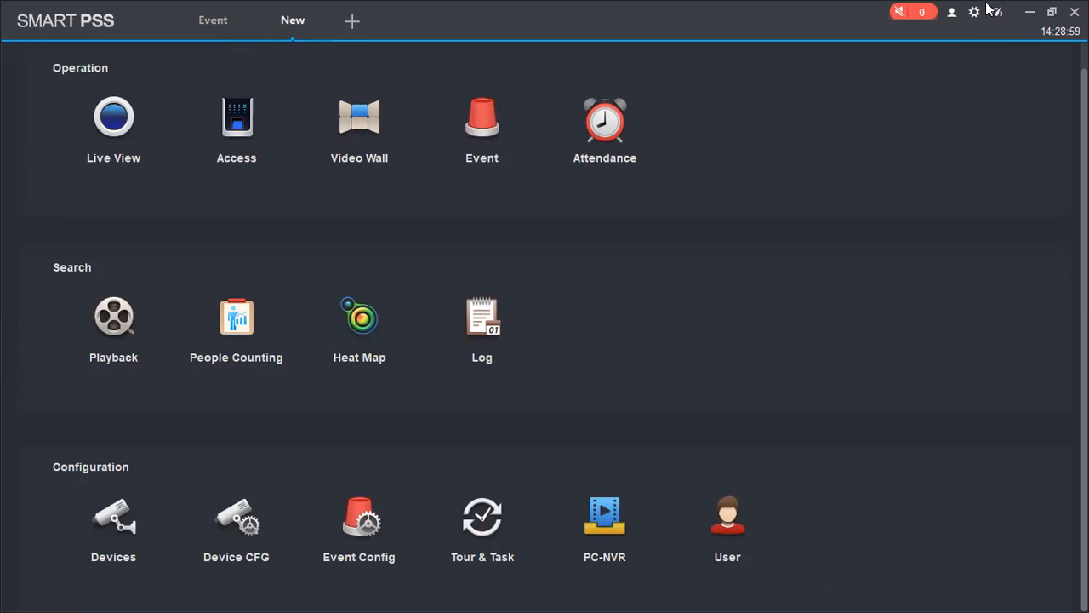
pyautogui.click(951, 12)
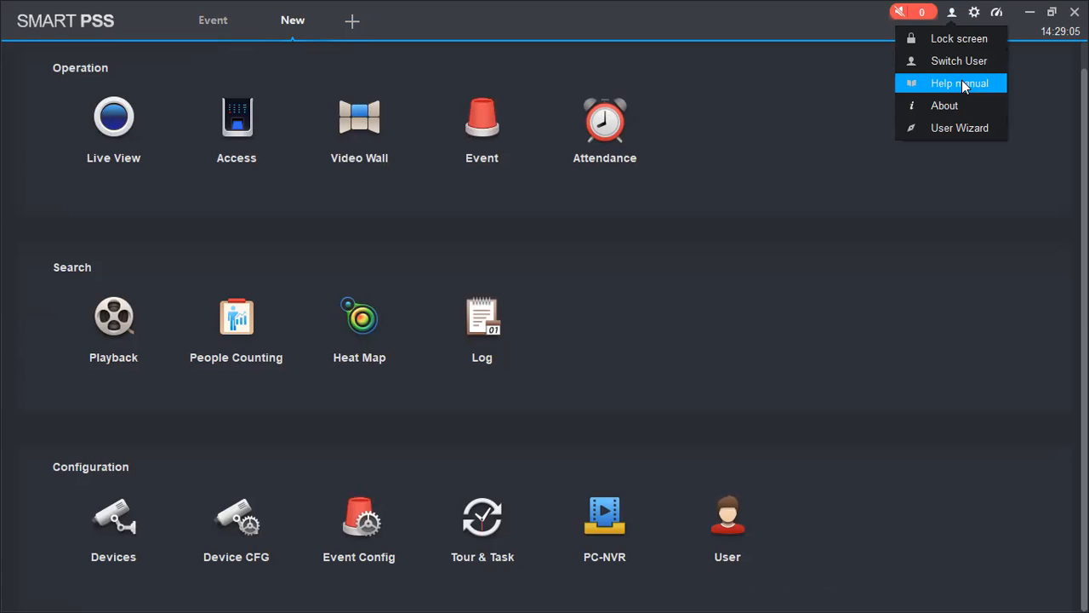
pyautogui.click(949, 129)
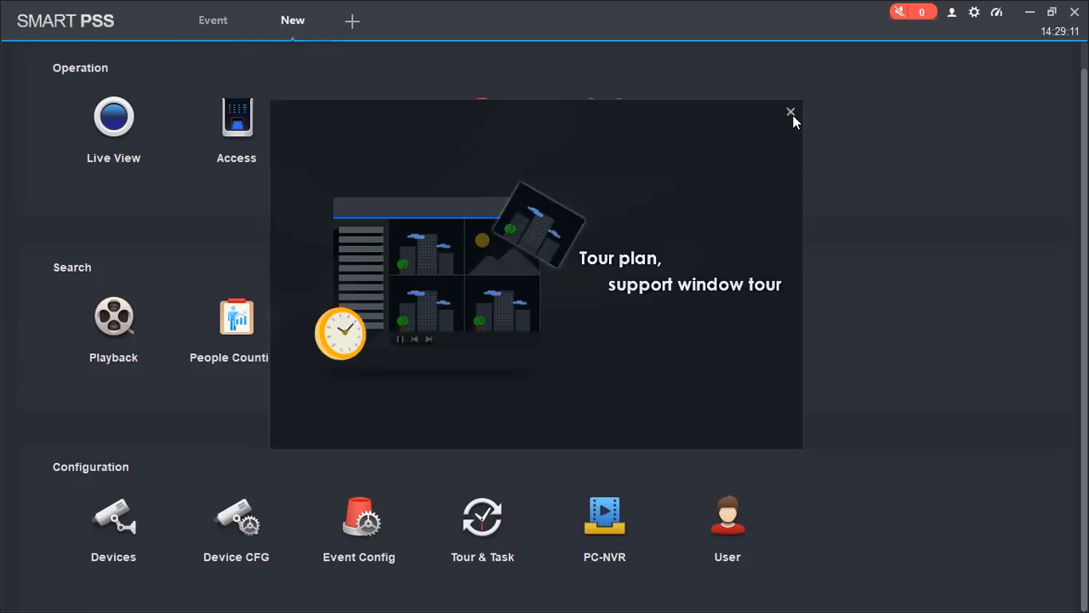
pyautogui.click(994, 17)
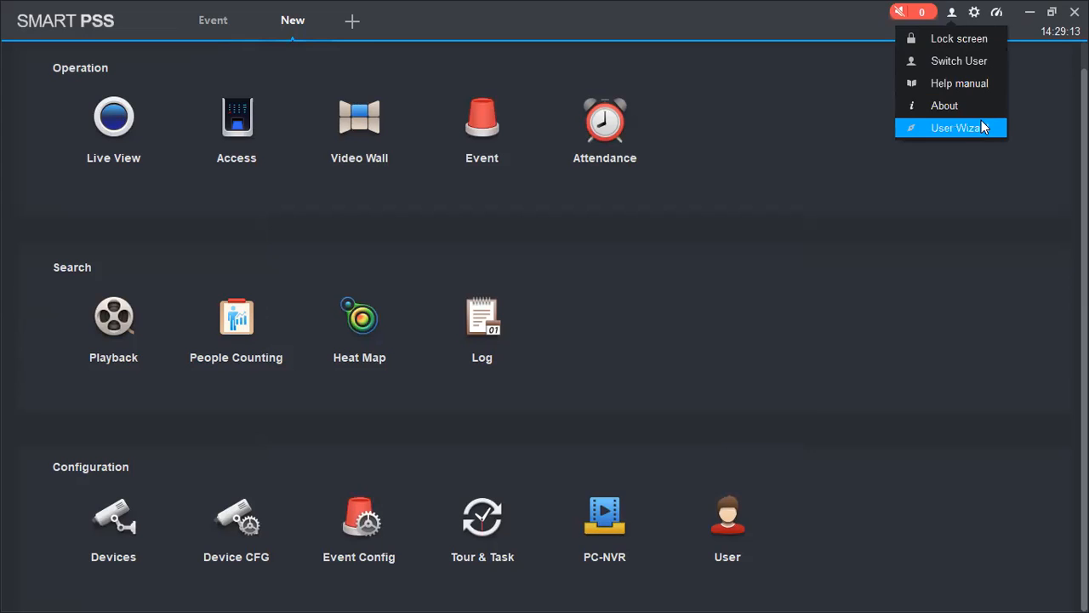
pyautogui.click(1018, 60)
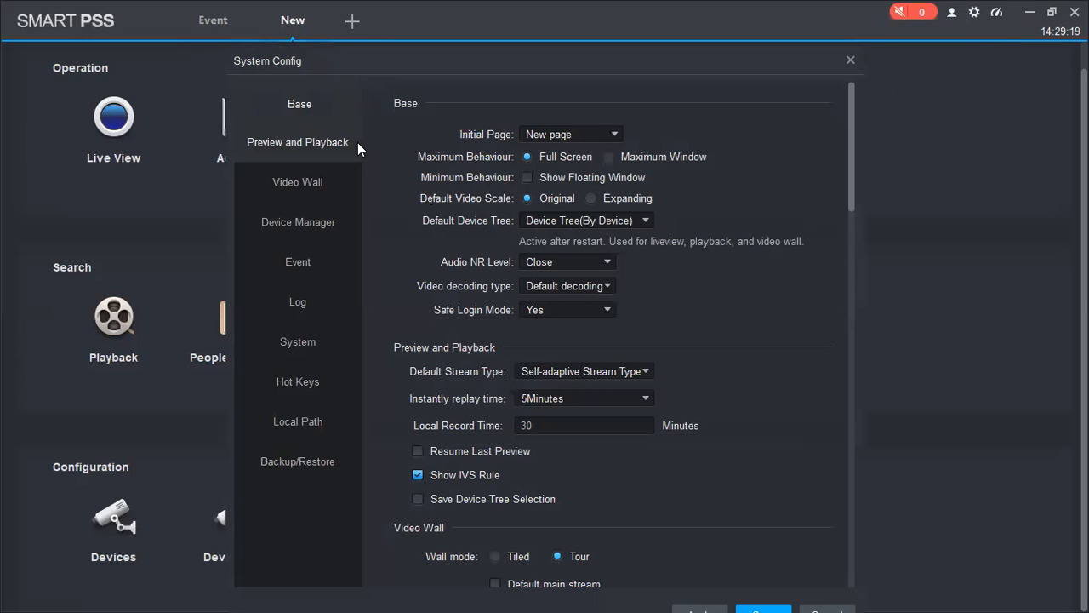
# Step: Browse System Config's Video Wall, Device Manager, System, Local Path and Backup/Restore sections
pyautogui.click(330, 180)
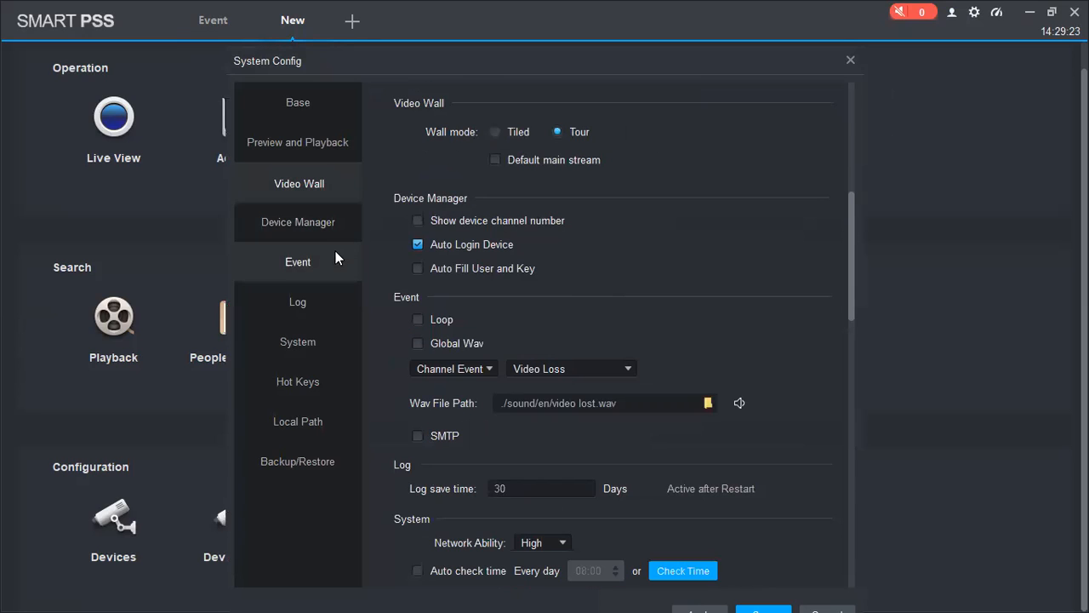
pyautogui.click(331, 223)
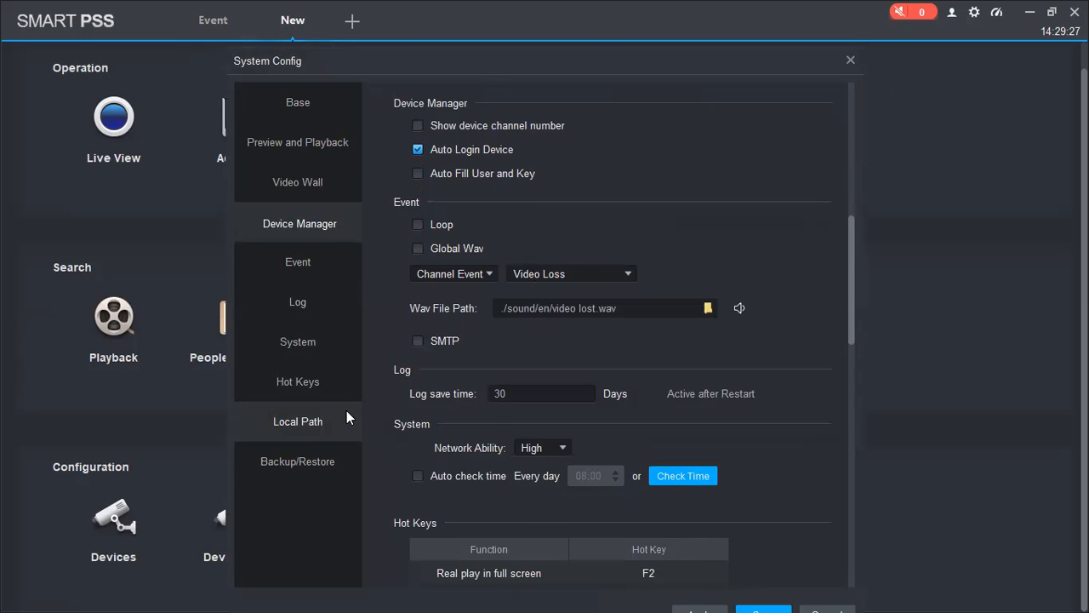
pyautogui.click(312, 342)
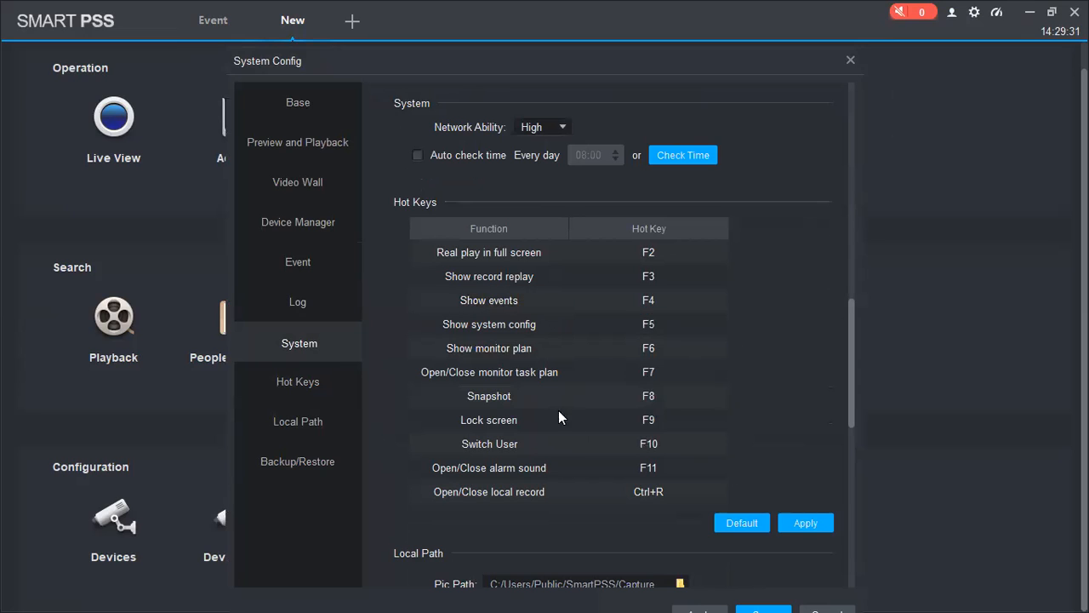
pyautogui.click(278, 426)
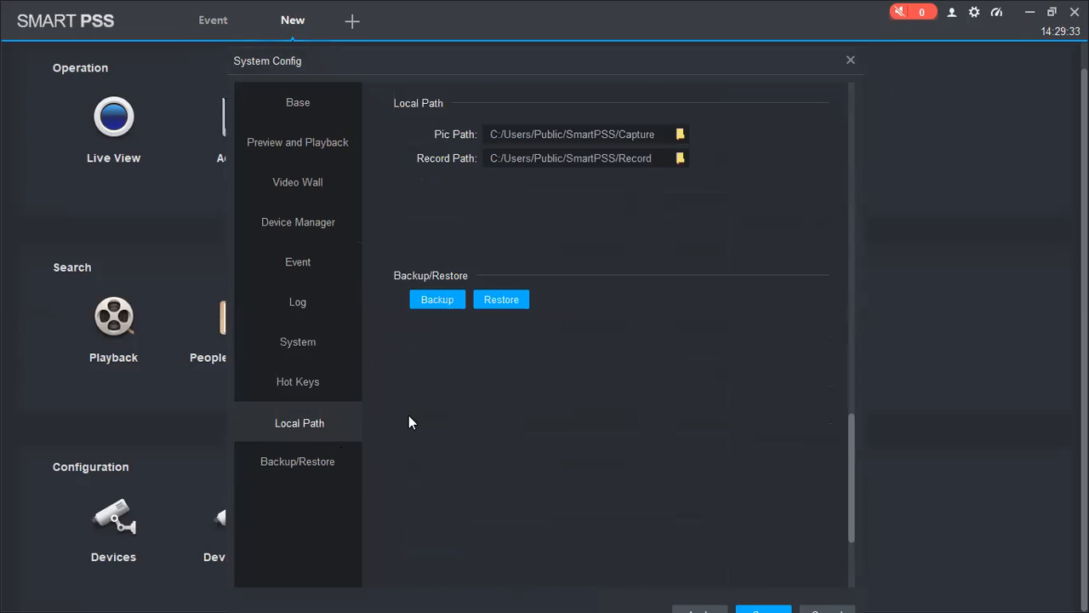
pyautogui.click(308, 459)
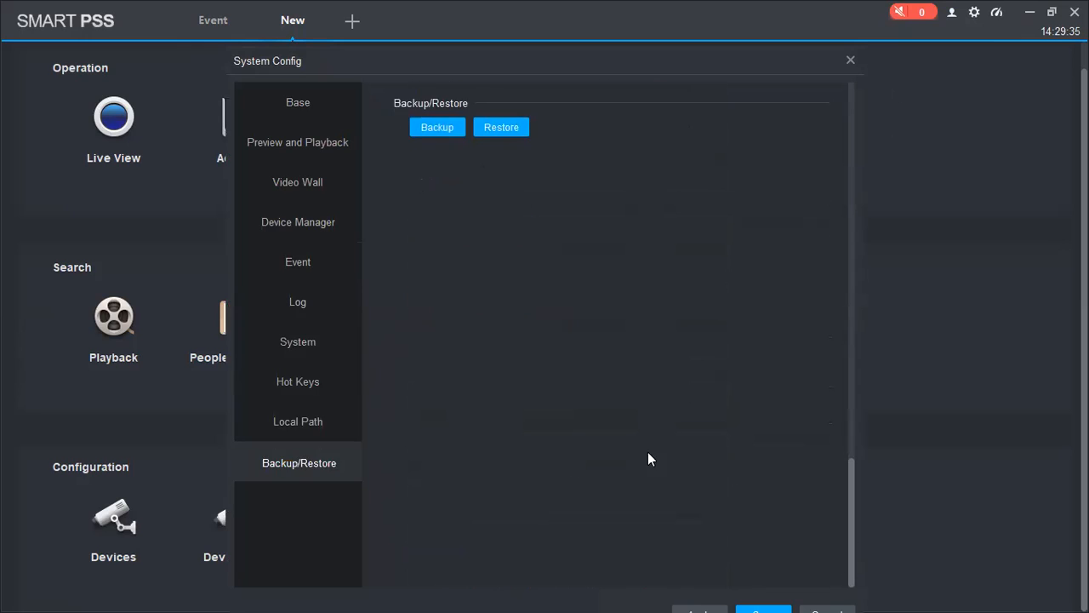
pyautogui.scroll(1, 706, 355)
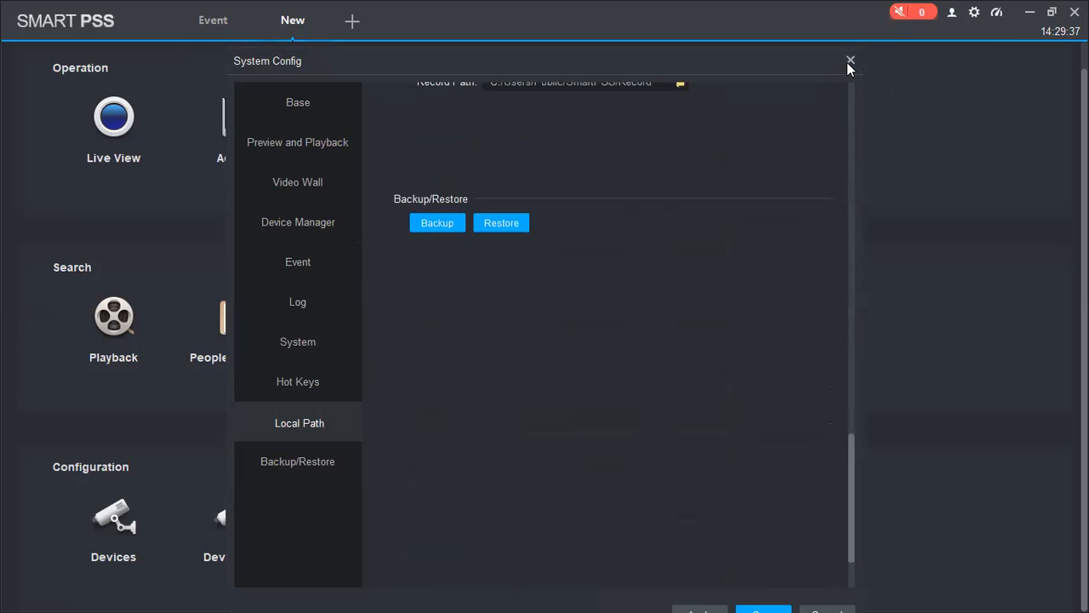
# Step: Reopen System Config, shift it slightly left, close it, and check the CPU/RAM usage readout
pyautogui.click(975, 13)
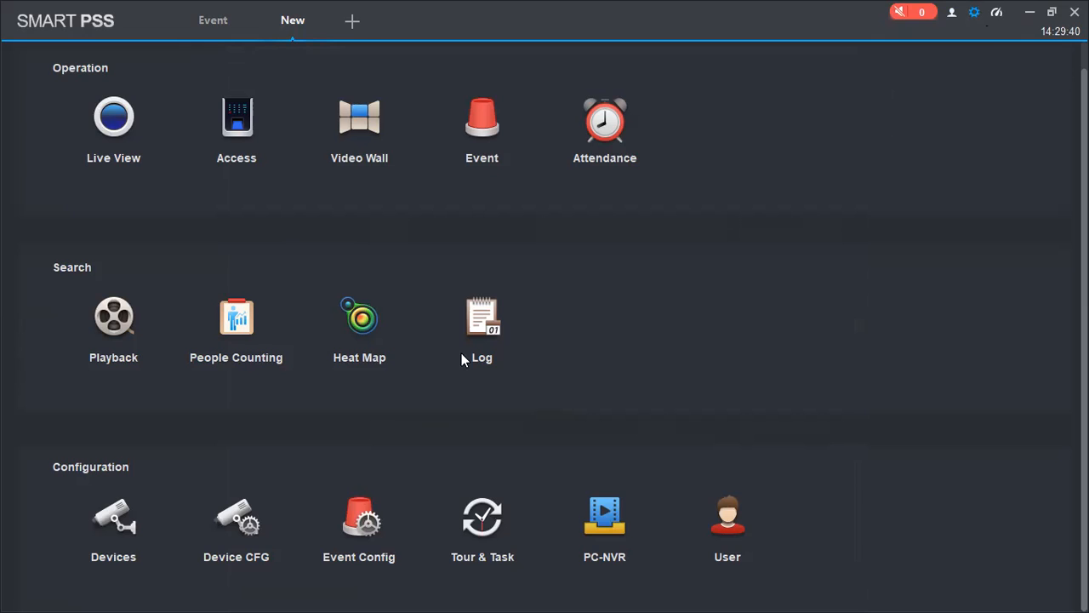
pyautogui.scroll(2, 588, 363)
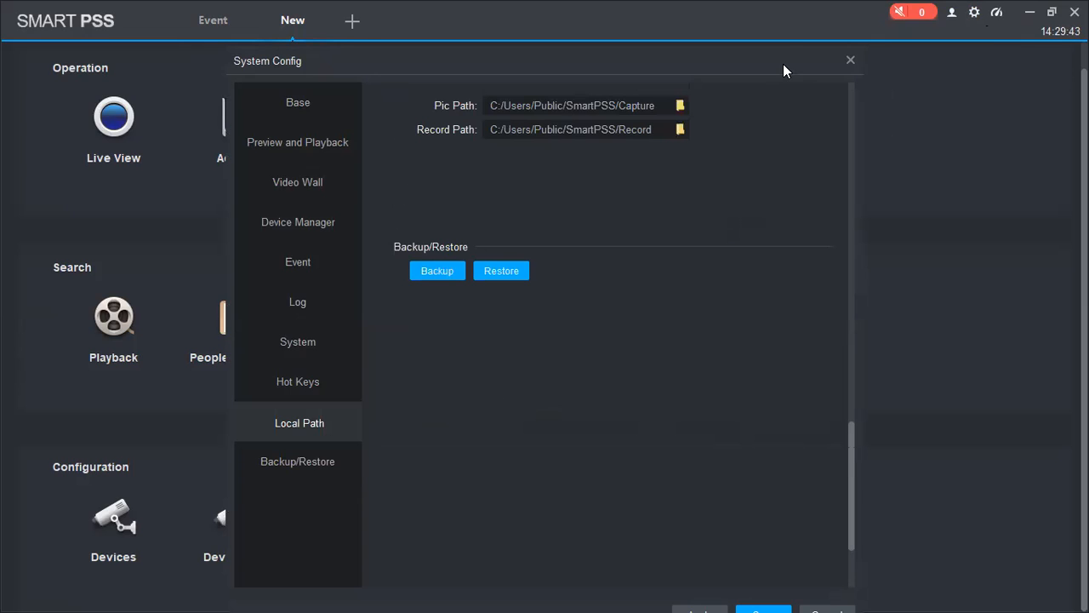
pyautogui.moveTo(780, 62); pyautogui.dragTo(778, 63)
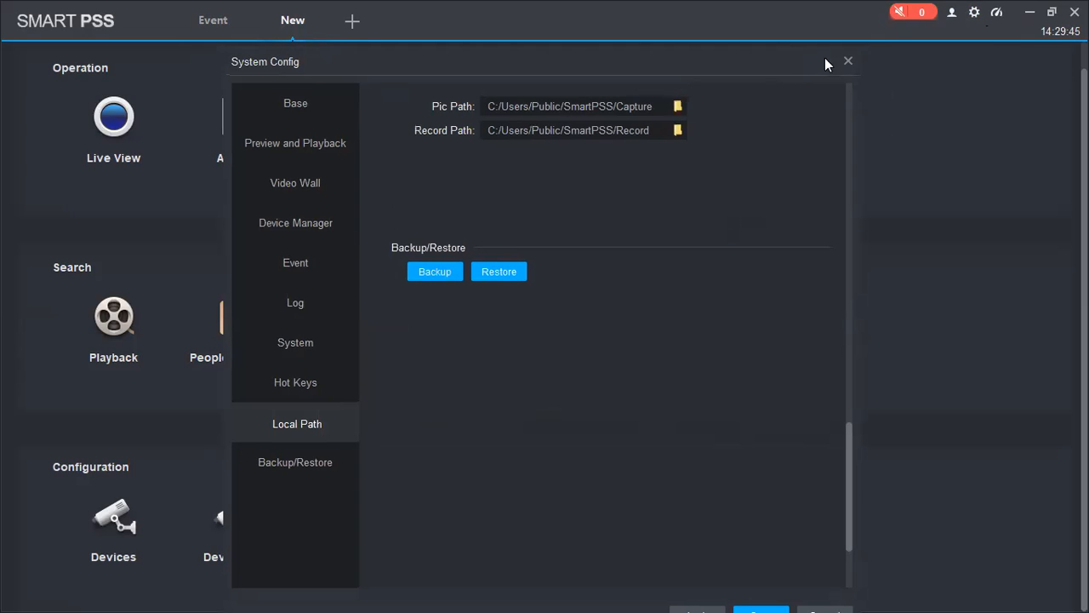
pyautogui.click(848, 61)
pyautogui.moveTo(999, 15)
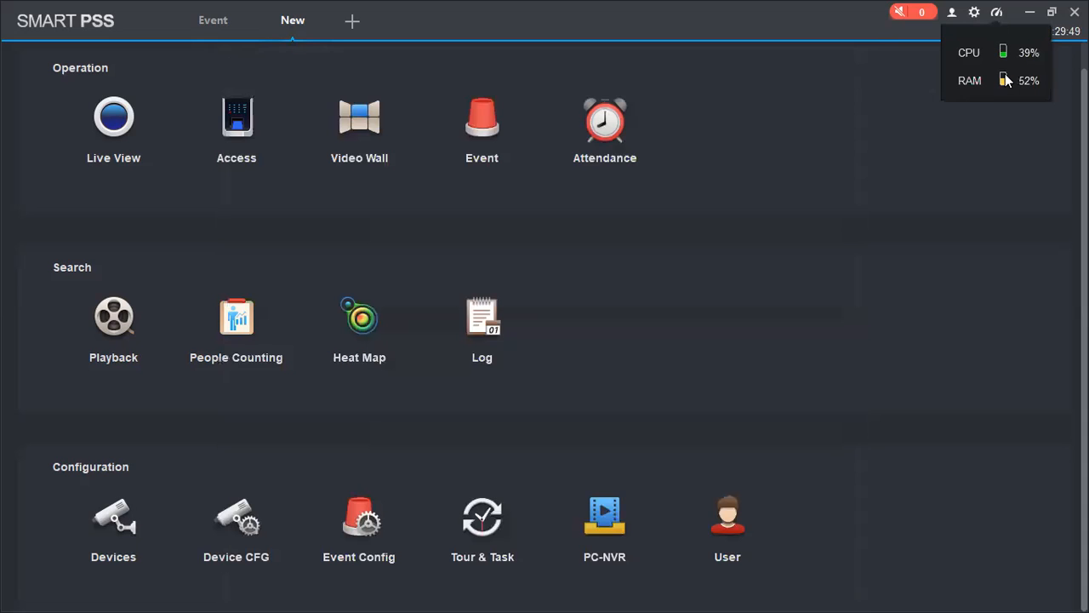
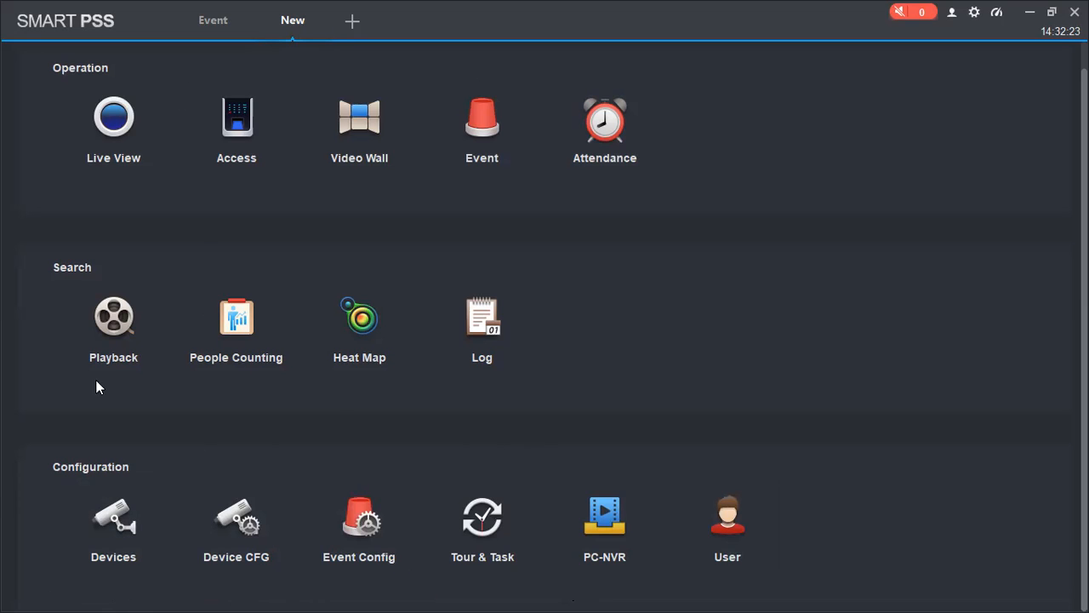
# Step: In Devices, auto-search the network (finding the IPC at 192.168.1.10), then open Manual Add
pyautogui.click(107, 530)
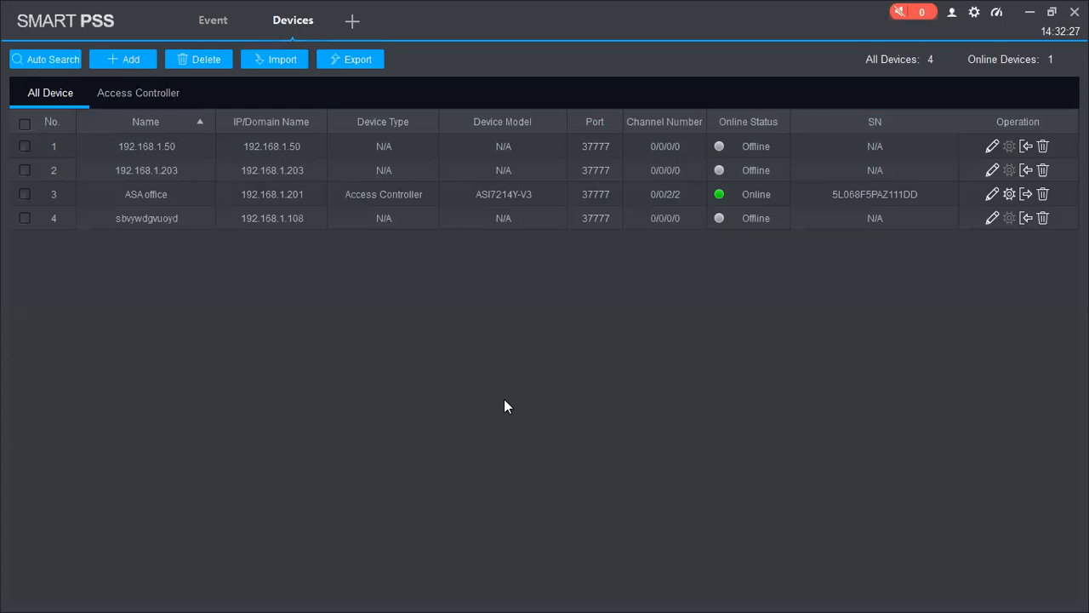
pyautogui.click(42, 56)
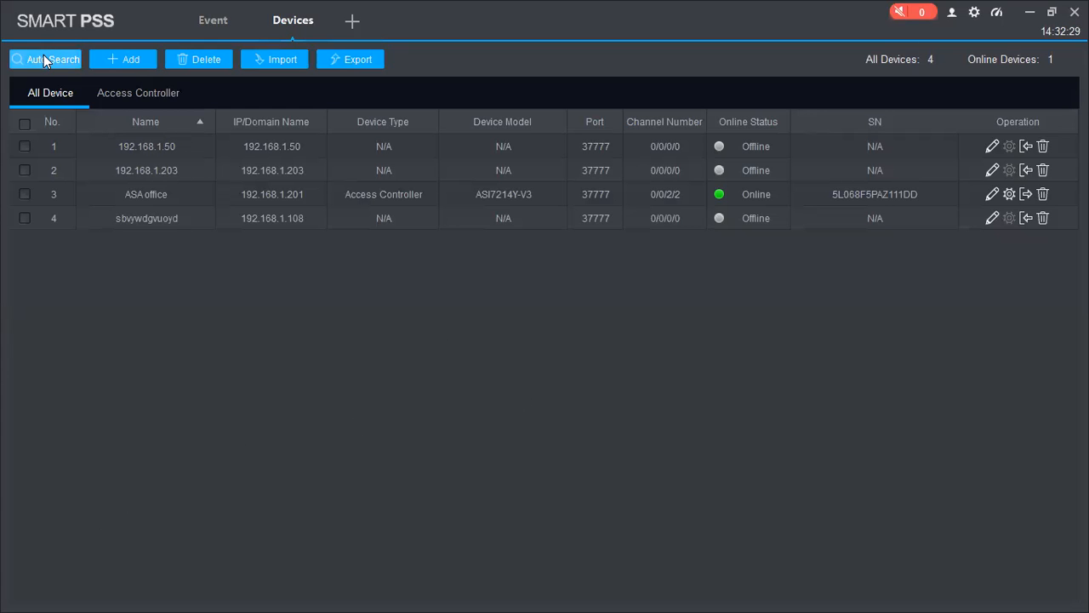
pyautogui.click(296, 177)
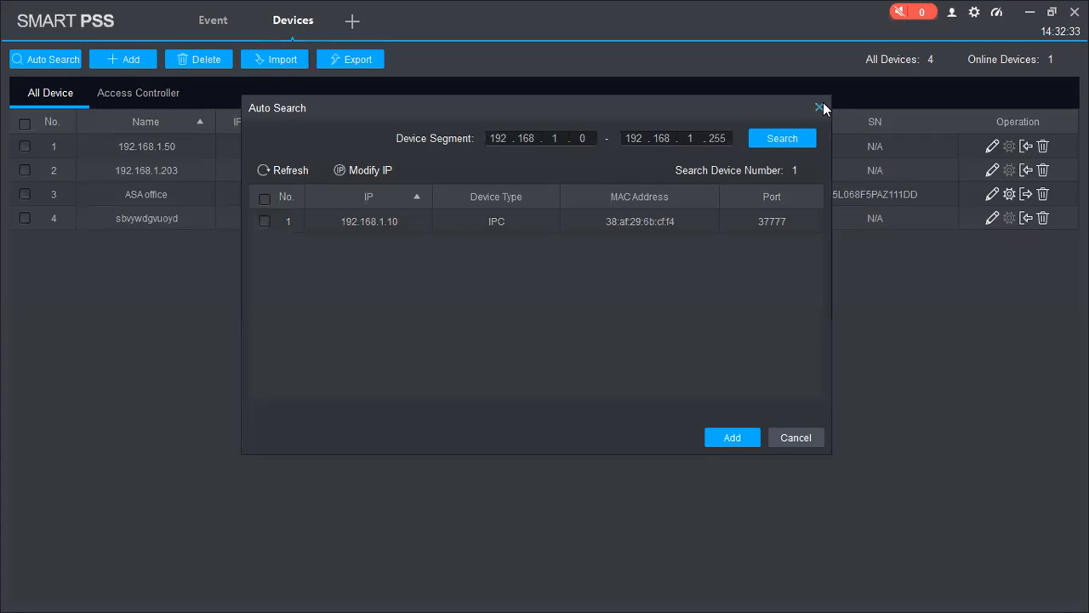
pyautogui.click(114, 59)
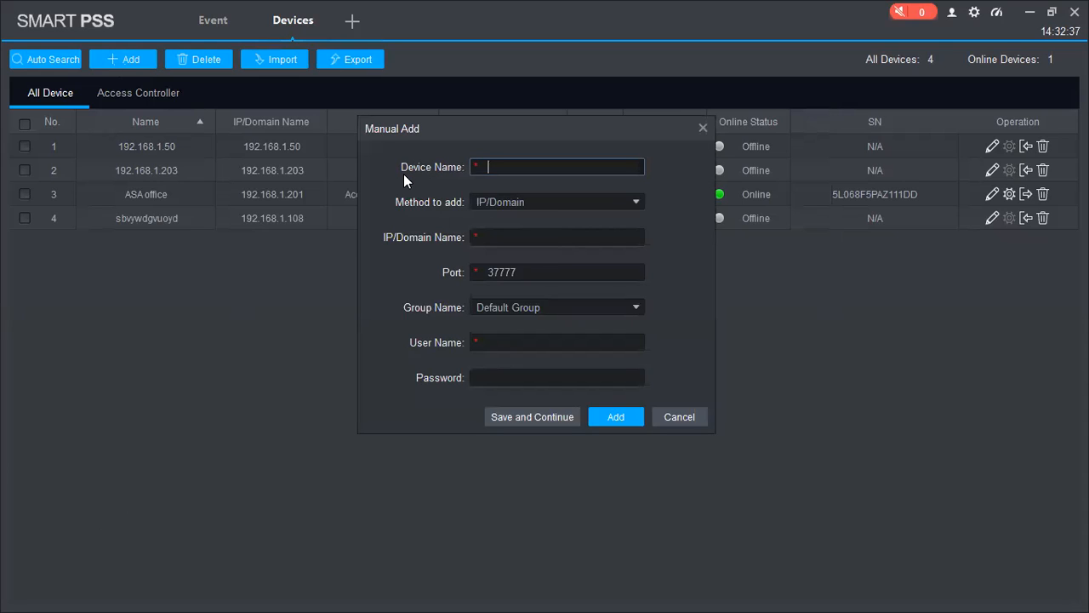
# Step: Review Manual Add's methods and cancel it, browse Import's easy4ip tab, then reopen Auto Search
pyautogui.click(572, 202)
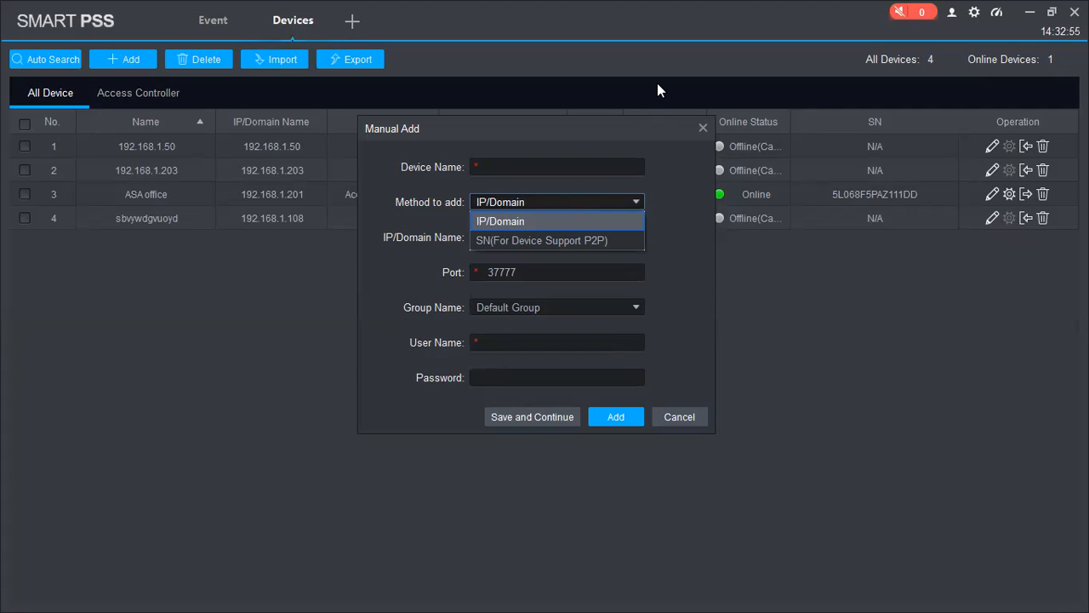
pyautogui.click(703, 129)
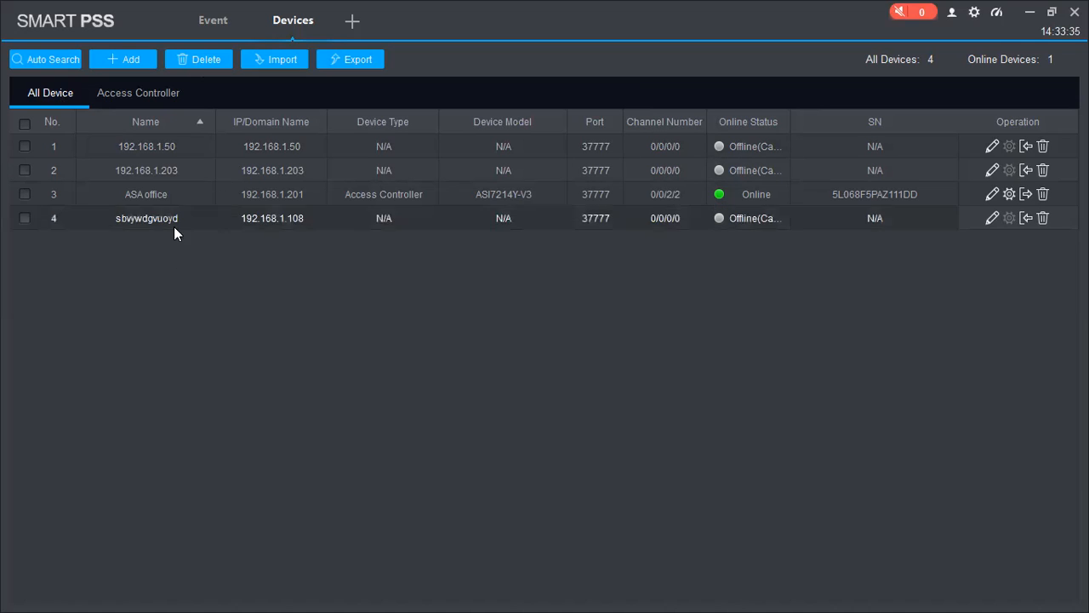
pyautogui.click(293, 60)
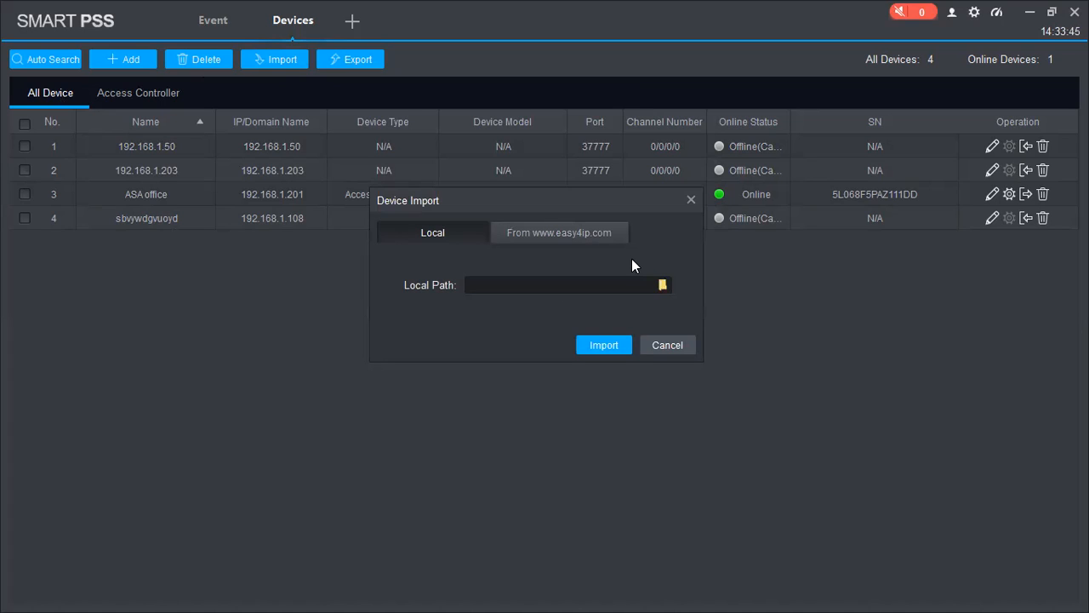
pyautogui.click(584, 235)
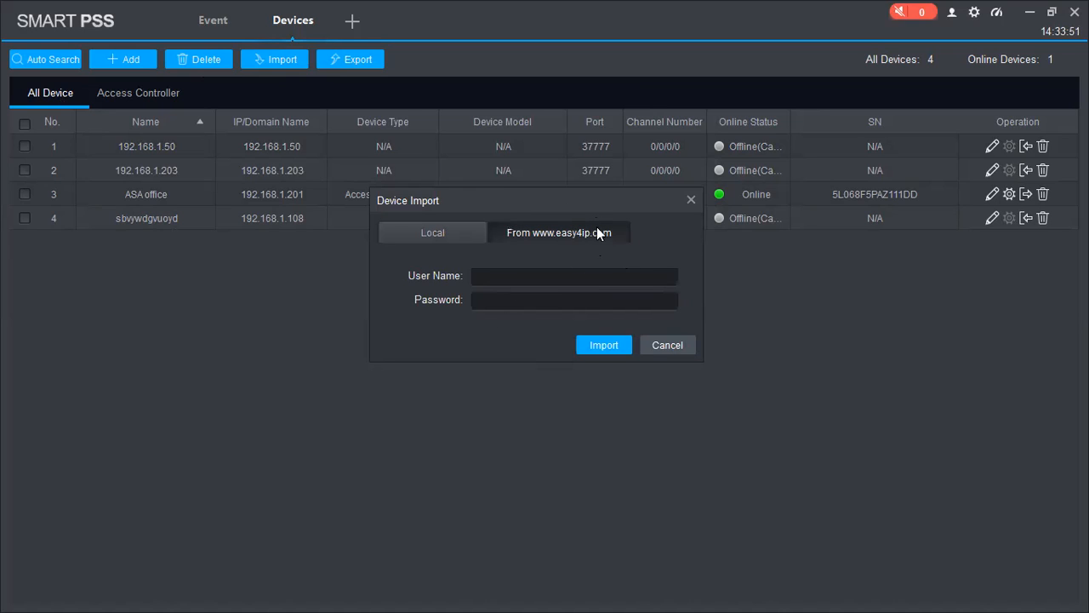
pyautogui.click(690, 201)
pyautogui.click(49, 54)
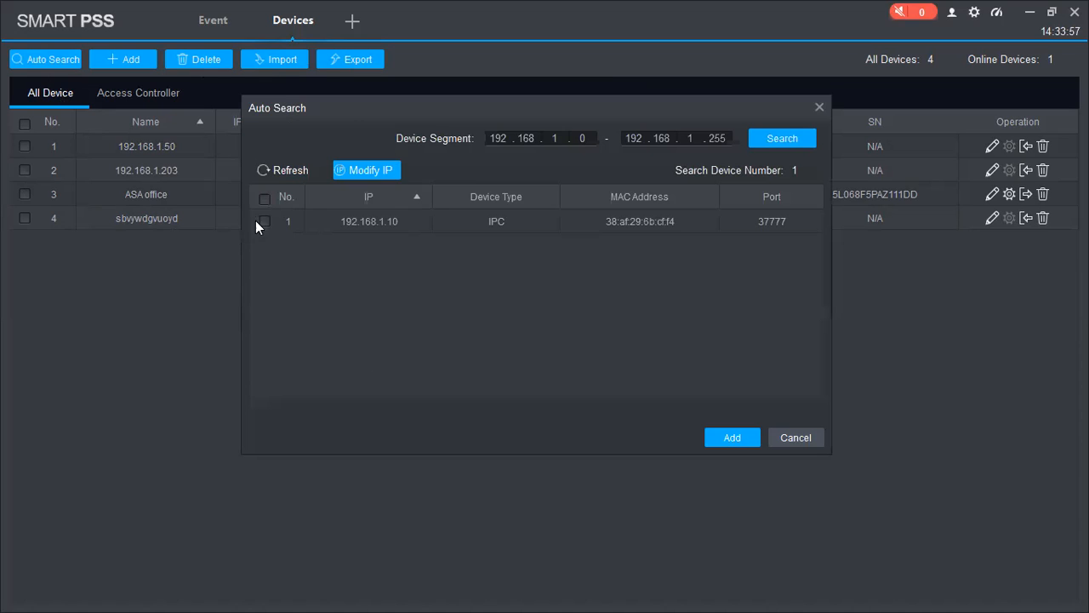
# Step: Select the found IPC at 192.168.1.10, set the range's third octet to 0, and add it
pyautogui.click(264, 222)
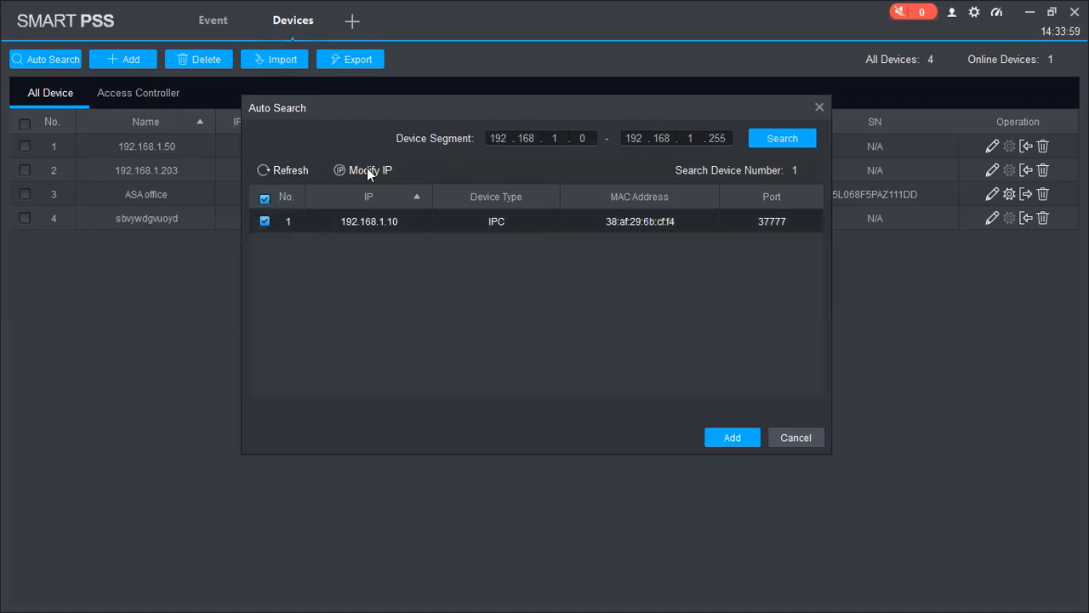
pyautogui.doubleClick(564, 138)
pyautogui.press('BackSpace')
pyautogui.write('0')
pyautogui.click(727, 435)
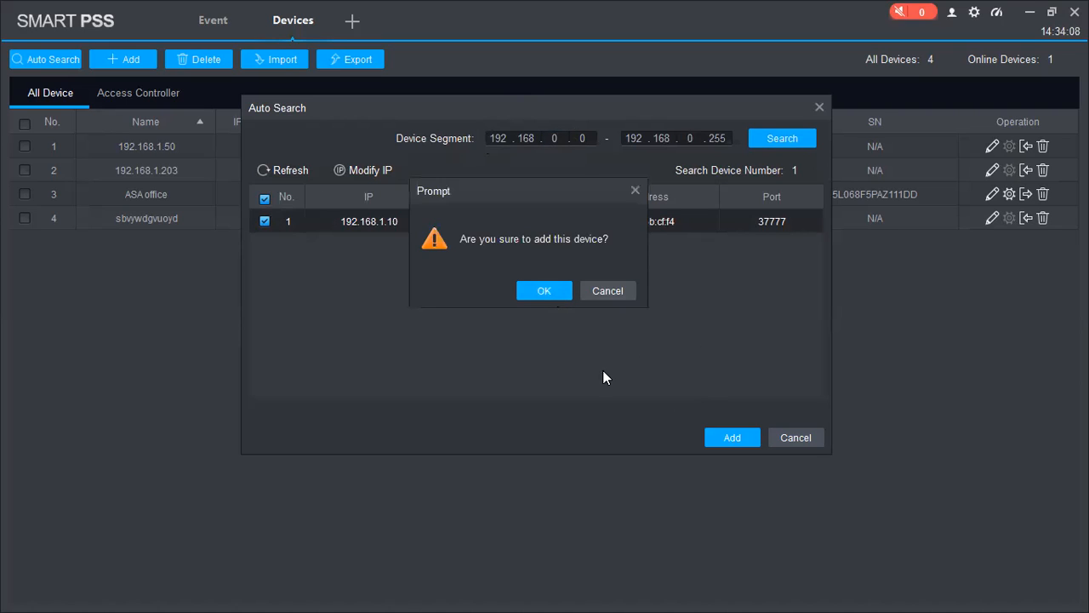
pyautogui.click(544, 290)
# Step: Enter the camera's username and password, close Auto Search, and select the new device row
pyautogui.write('admin')
pyautogui.press('Tab')
pyautogui.write('********')
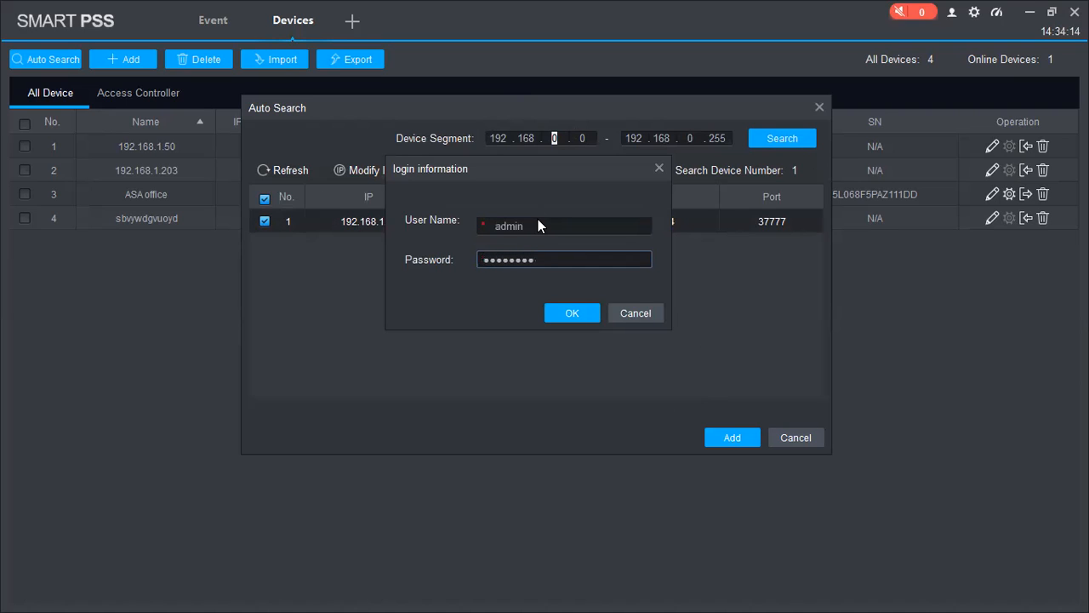
pyautogui.press('Return')
pyautogui.click(793, 438)
pyautogui.click(25, 146)
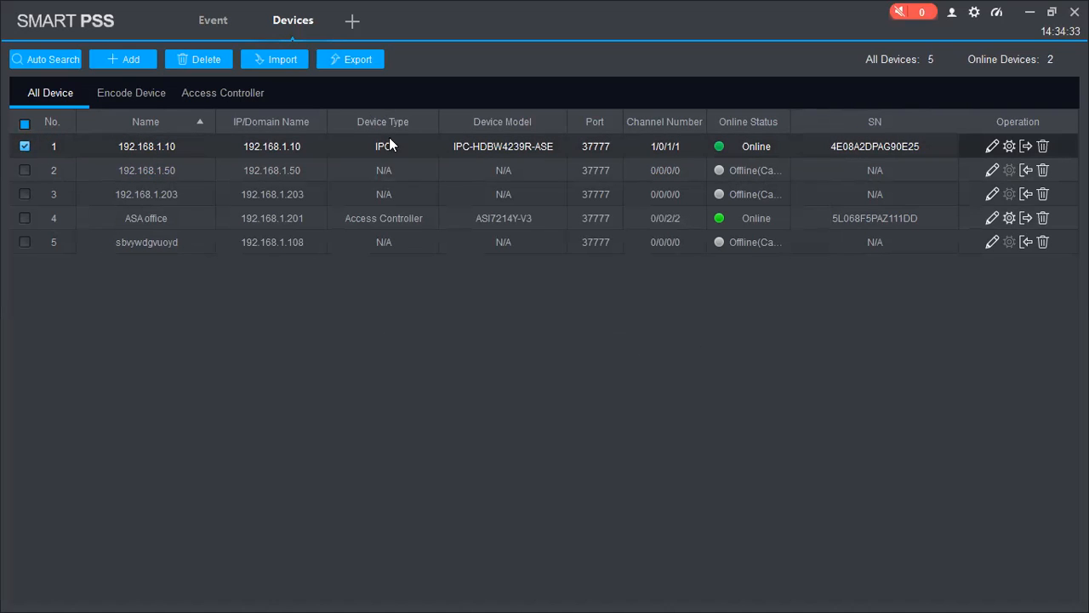
# Step: Rename the 192.168.1.10 camera to 'camera demo' and save it, changing the IP's last digit to 1
pyautogui.click(993, 146)
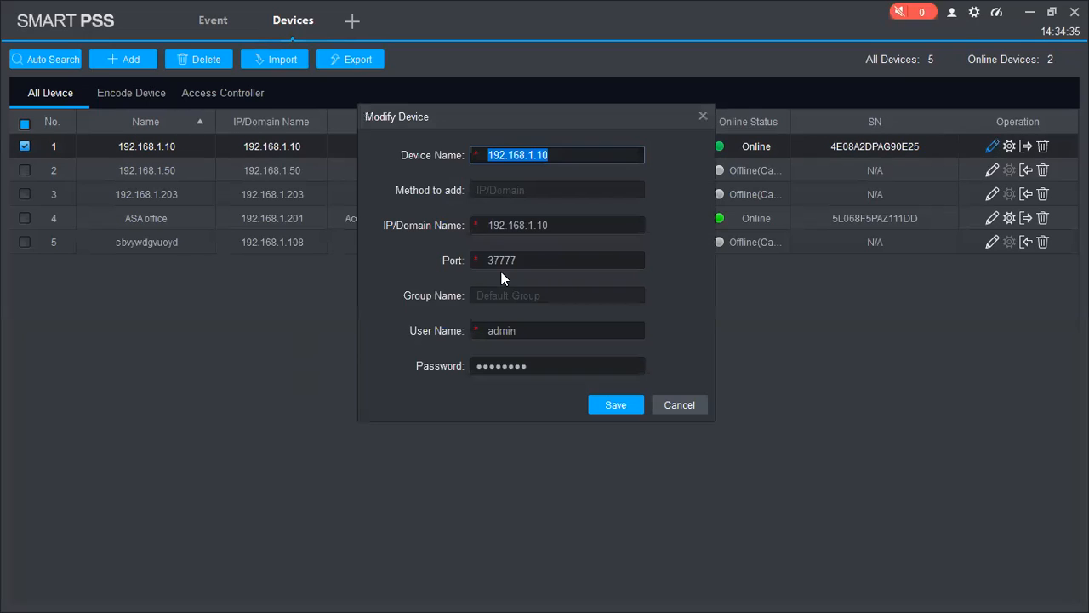
pyautogui.click(567, 228)
pyautogui.press('BackSpace')
pyautogui.write('1')
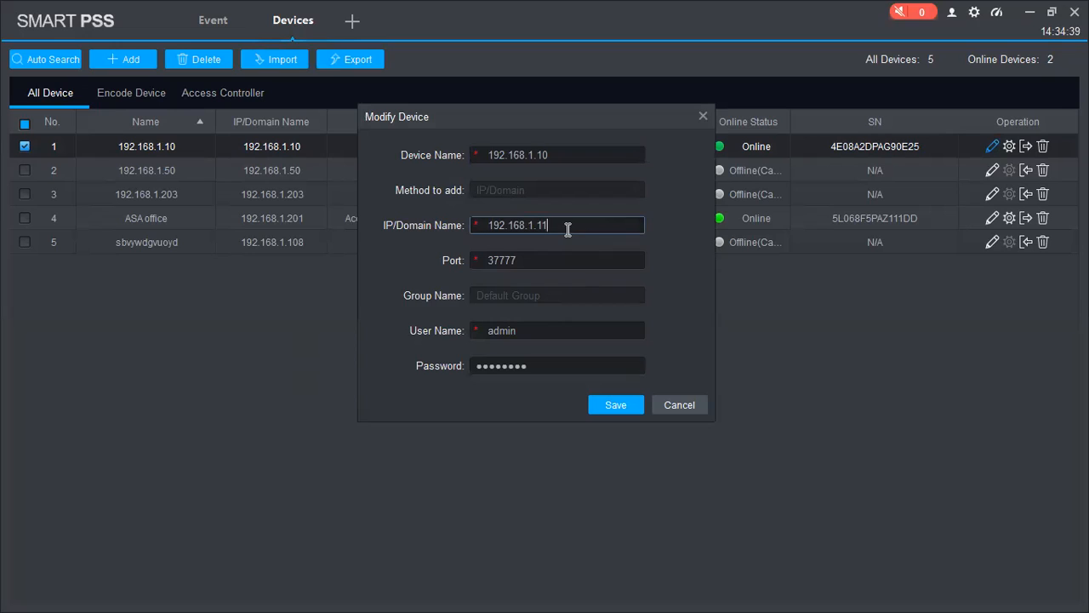
pyautogui.moveTo(549, 158); pyautogui.dragTo(416, 152)
pyautogui.write('camer')
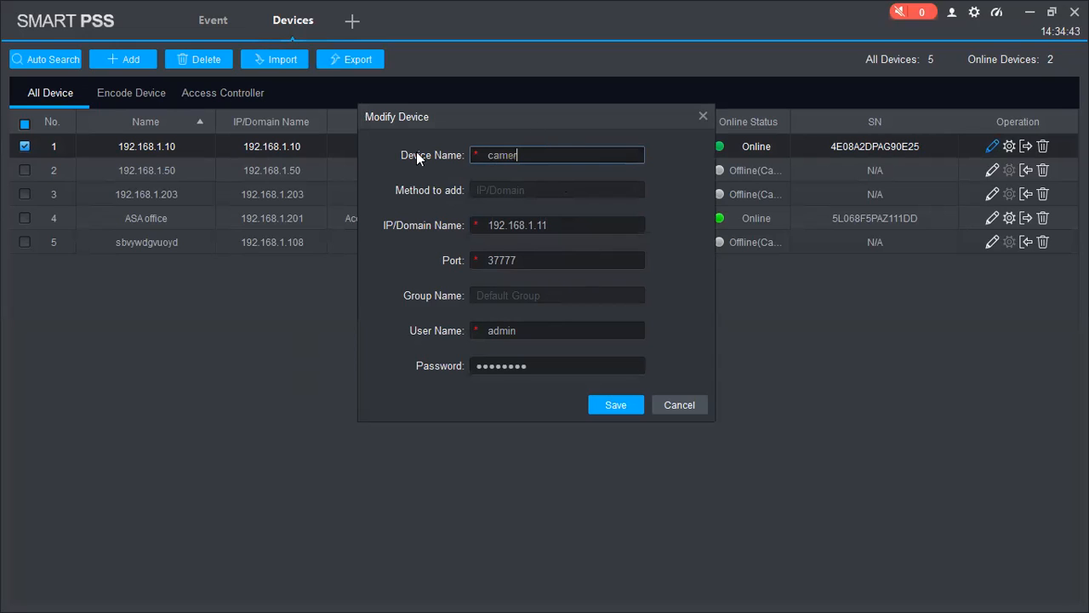
pyautogui.write('a demo')
pyautogui.click(621, 405)
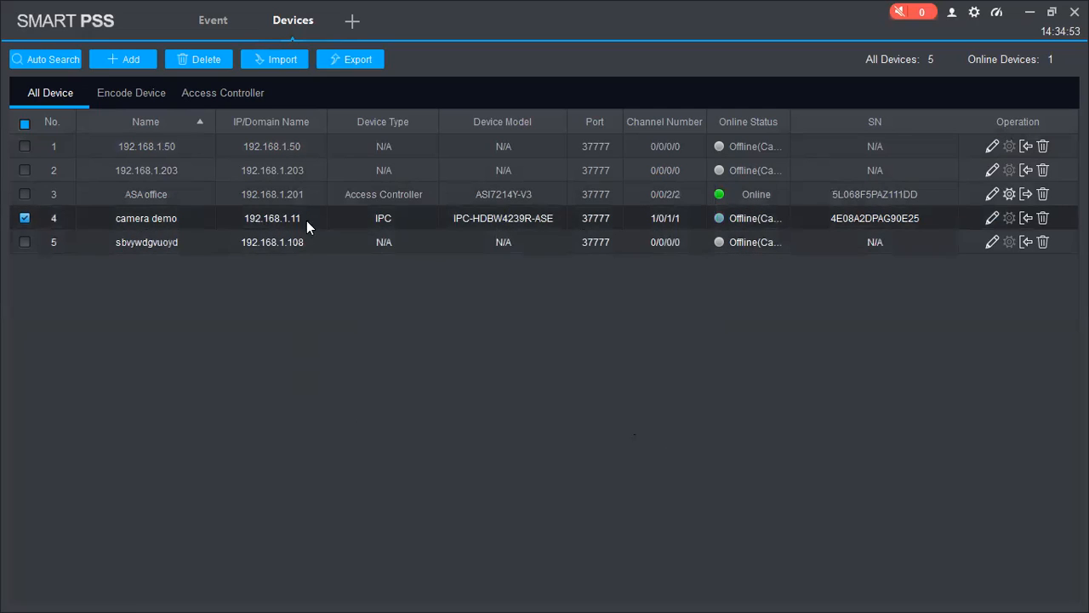
# Step: Reopen camera demo's Modify Device form and save its IP back as 192.168.1.10
pyautogui.click(992, 219)
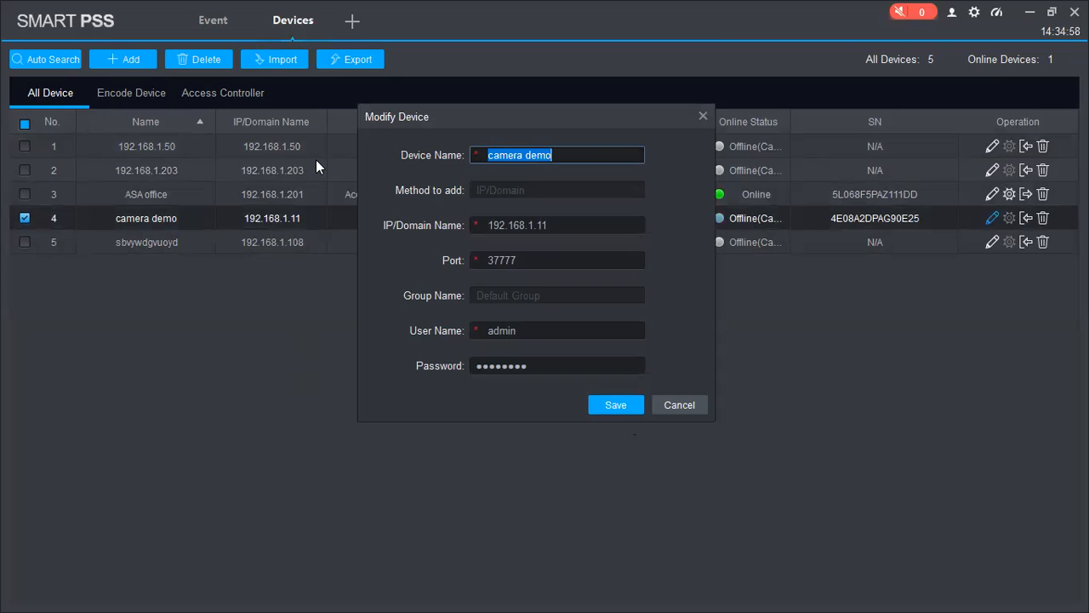
pyautogui.press('Escape')
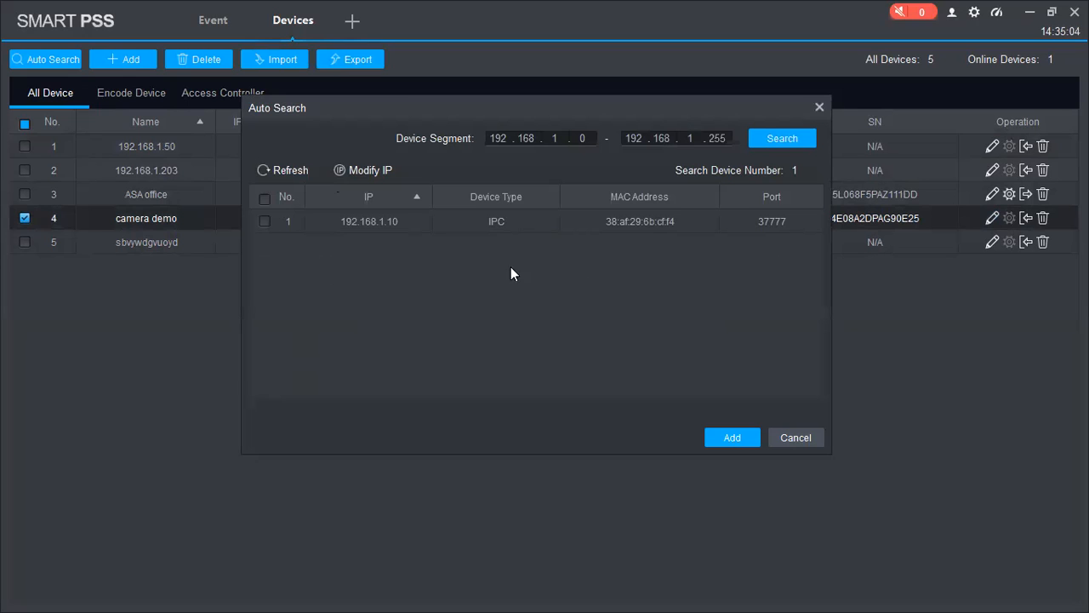
pyautogui.press('Escape')
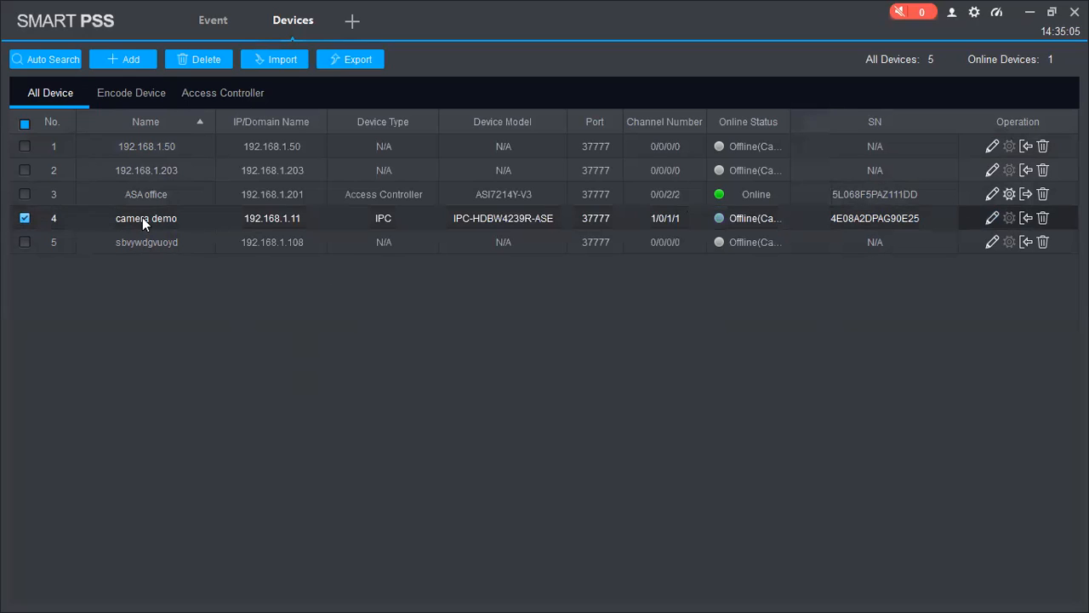
pyautogui.click(993, 219)
pyautogui.click(562, 226)
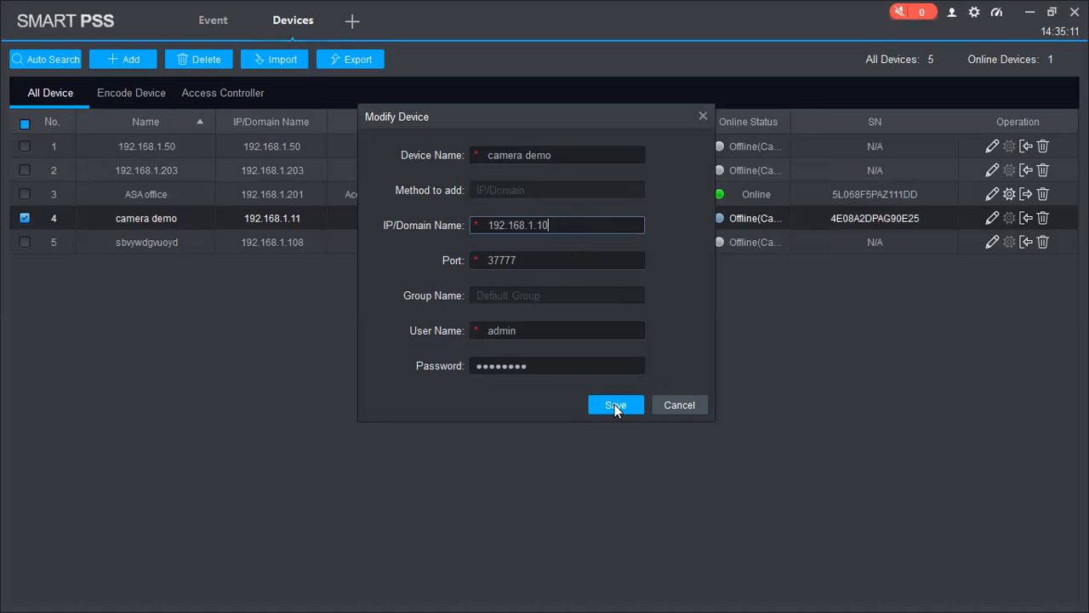
pyautogui.press('Return')
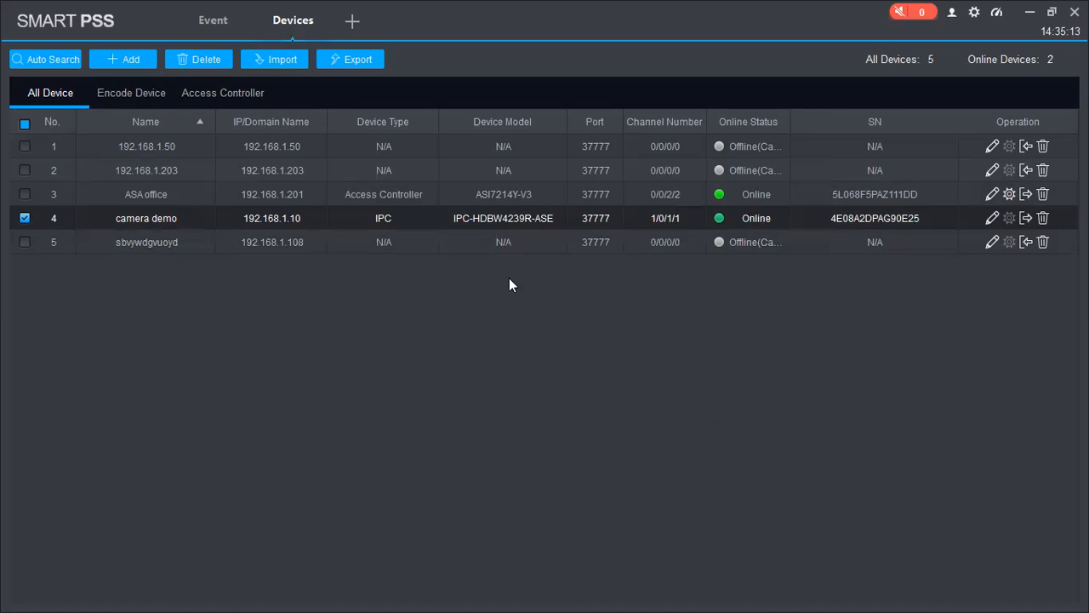
pyautogui.click(753, 219)
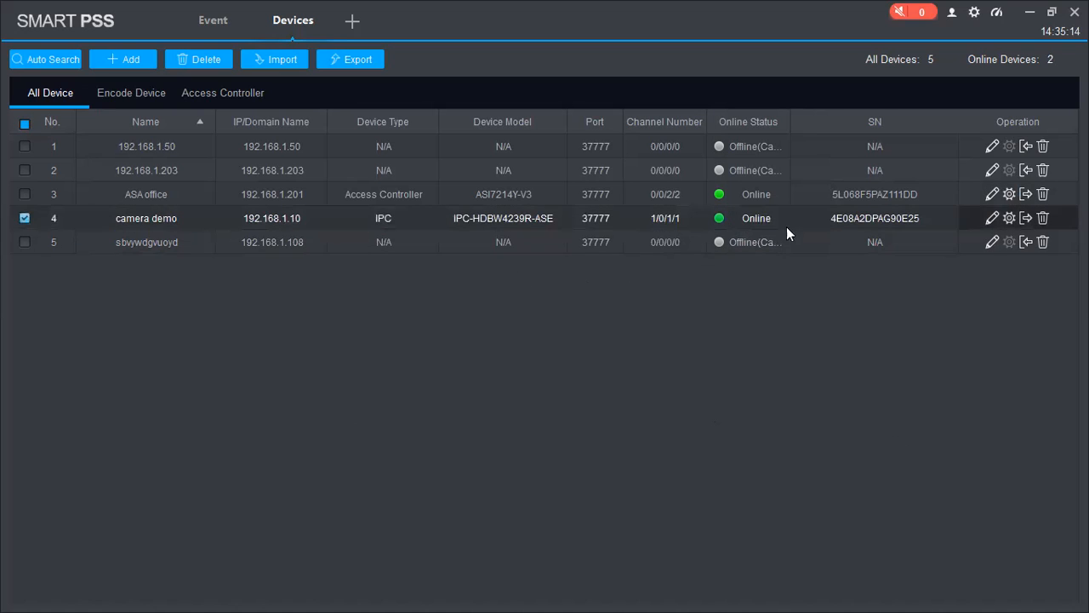
# Step: Open camera demo's configuration, then return and re-save its device details
pyautogui.click(1010, 217)
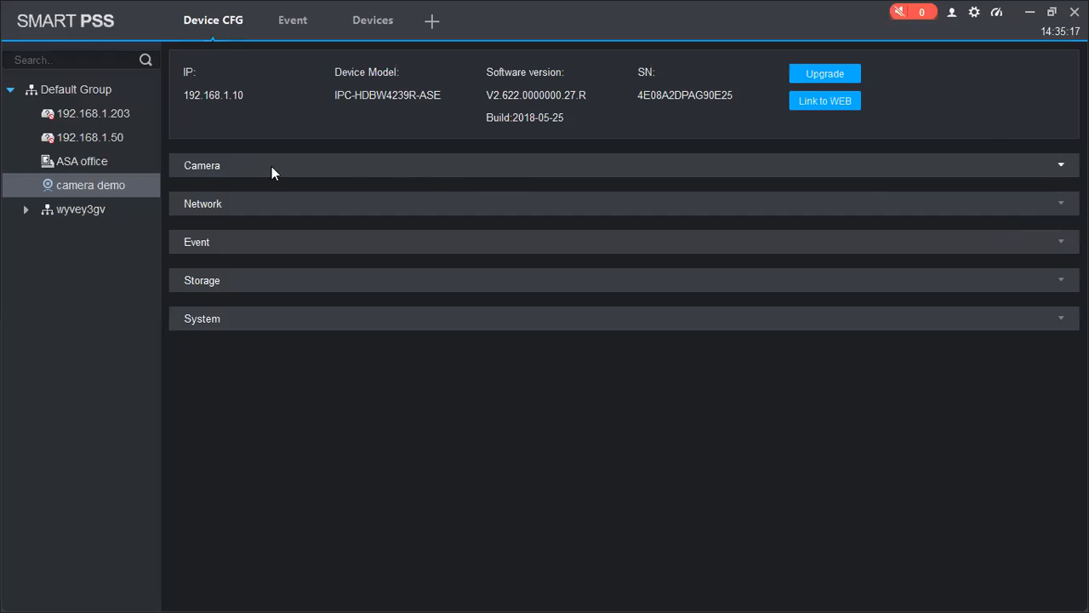
pyautogui.click(377, 27)
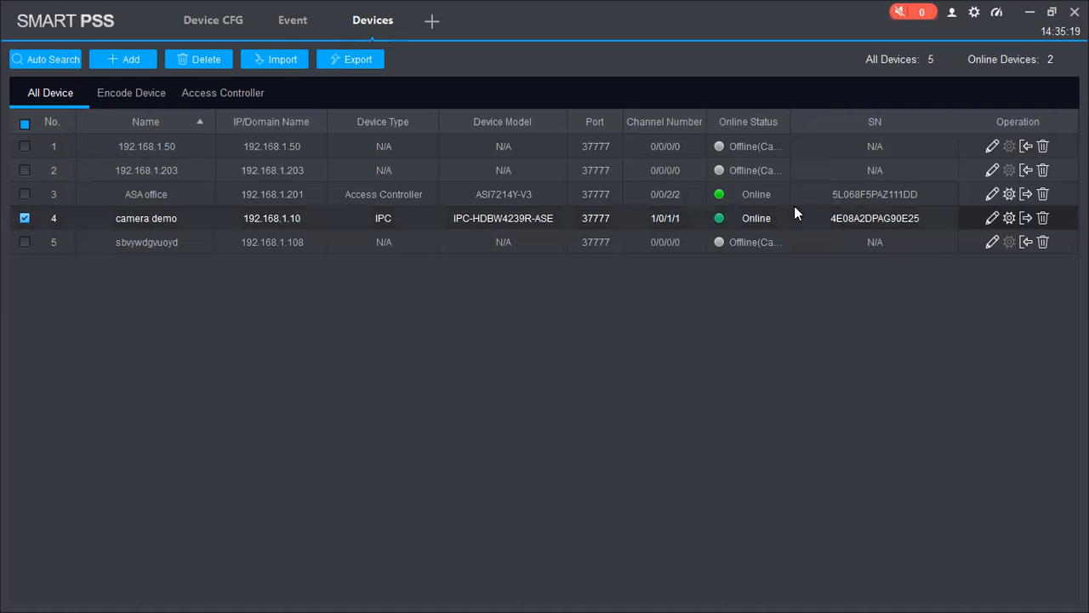
pyautogui.click(992, 218)
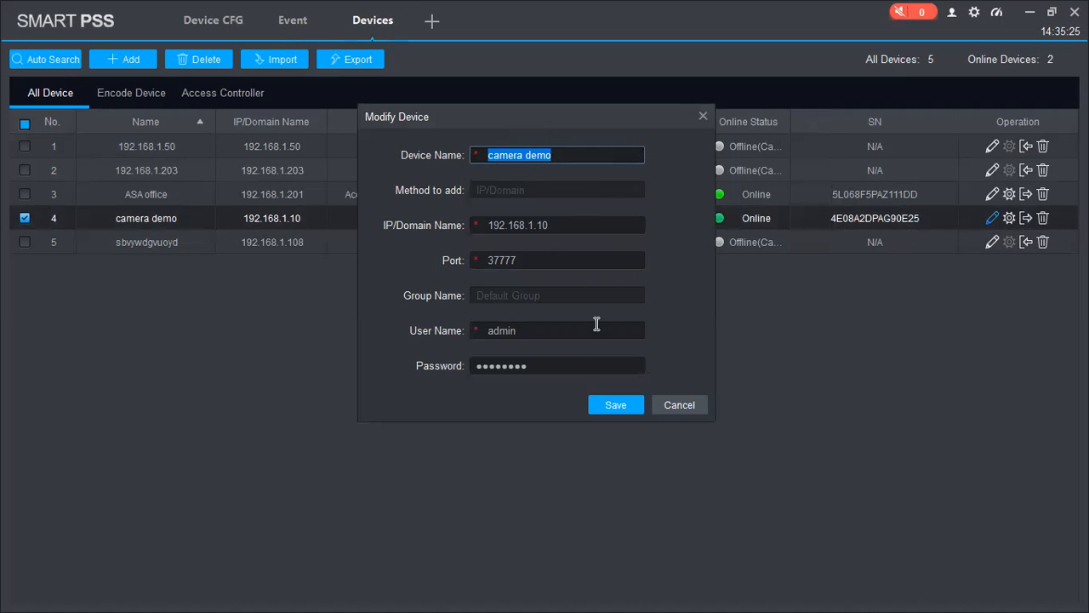
pyautogui.click(540, 367)
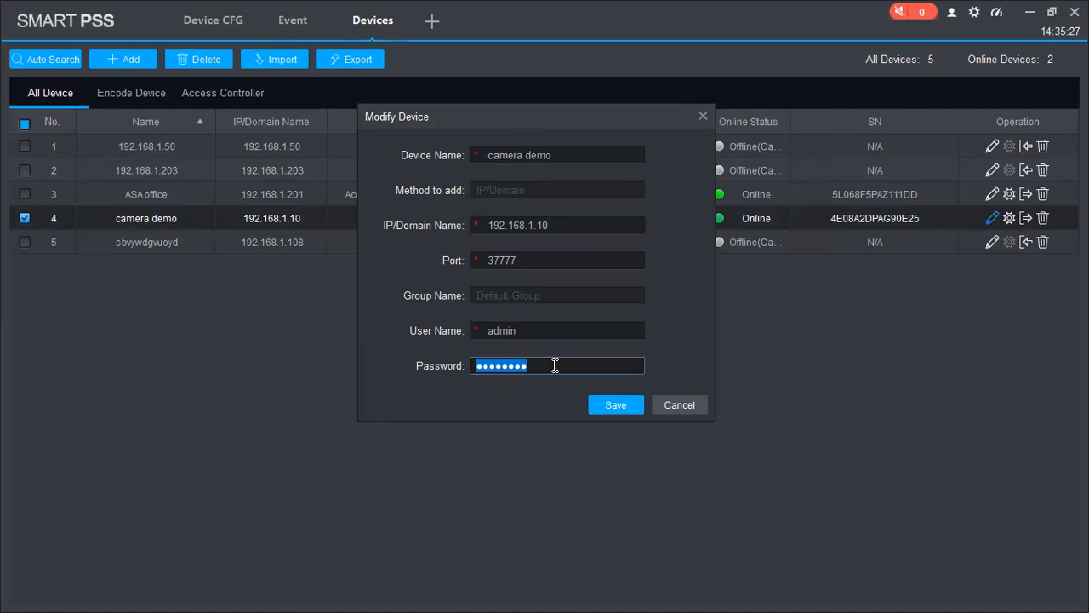
pyautogui.click(618, 405)
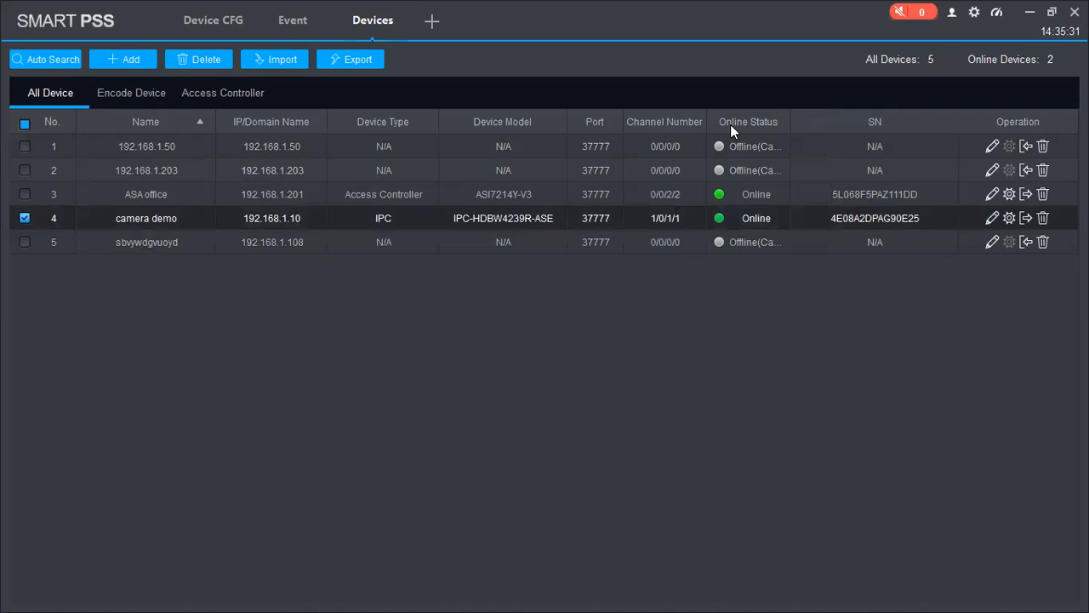
# Step: Close the Devices and Event tabs, leaving only the home page
pyautogui.click(1009, 219)
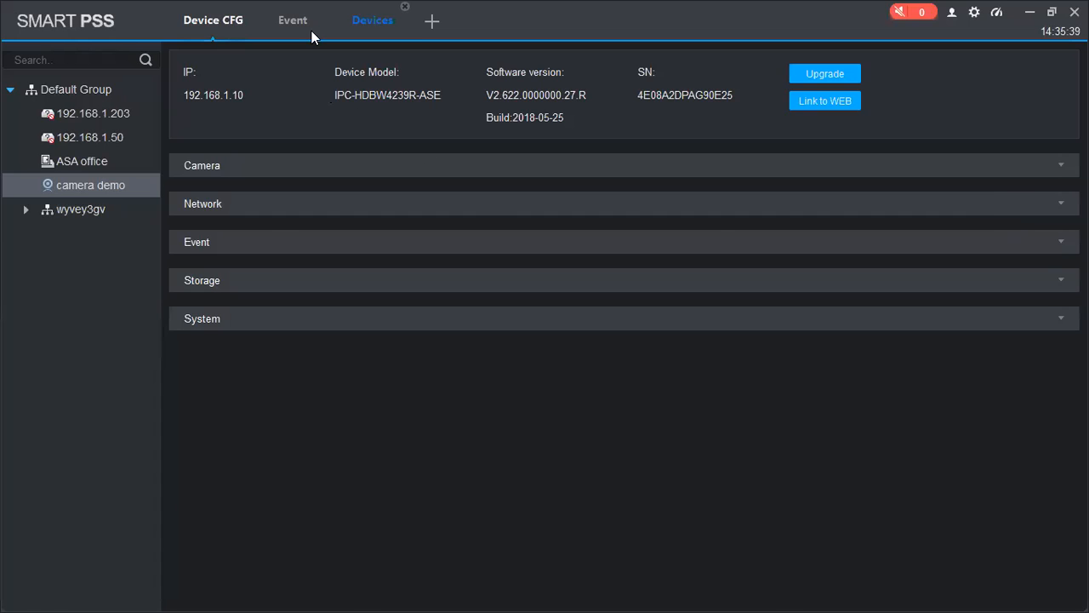
pyautogui.click(373, 21)
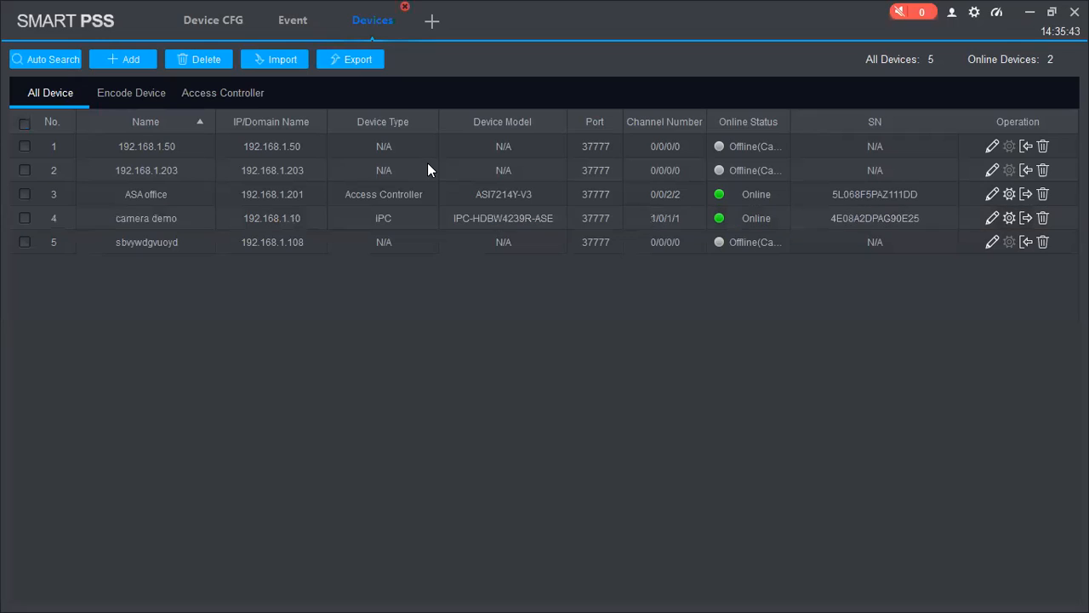
pyautogui.click(405, 7)
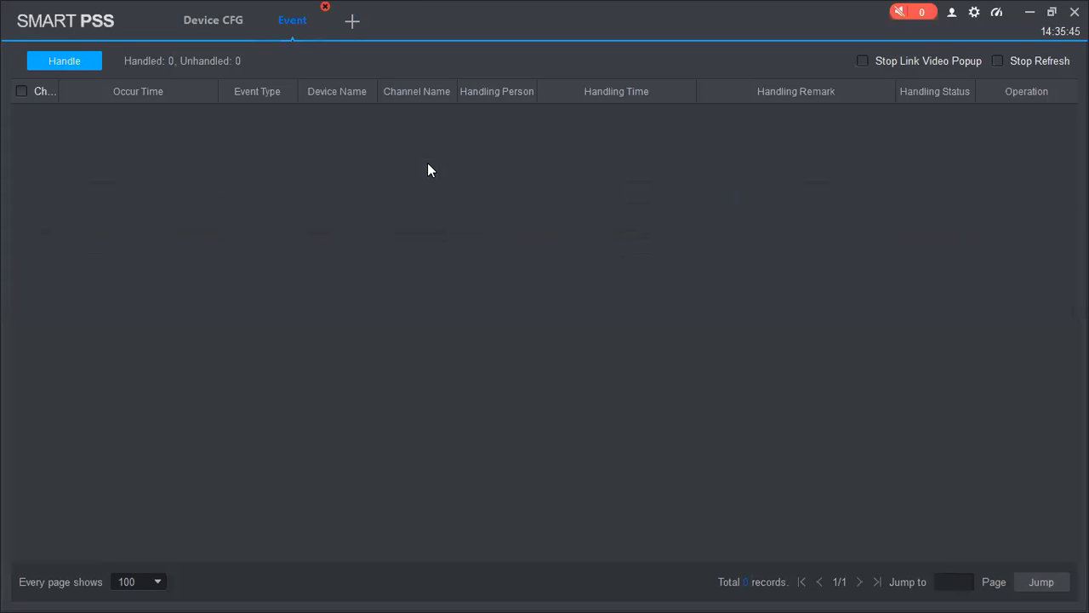
pyautogui.click(325, 7)
# Step: Load camera demo in Device CFG, check the Upgrade window, and launch Link to WEB
pyautogui.click(245, 7)
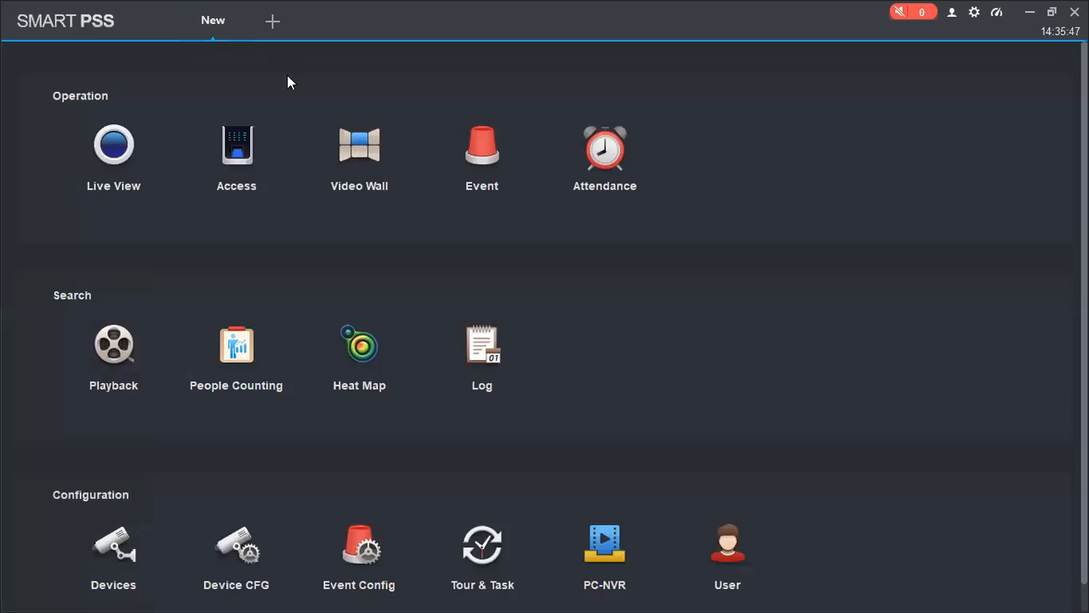
pyautogui.click(255, 571)
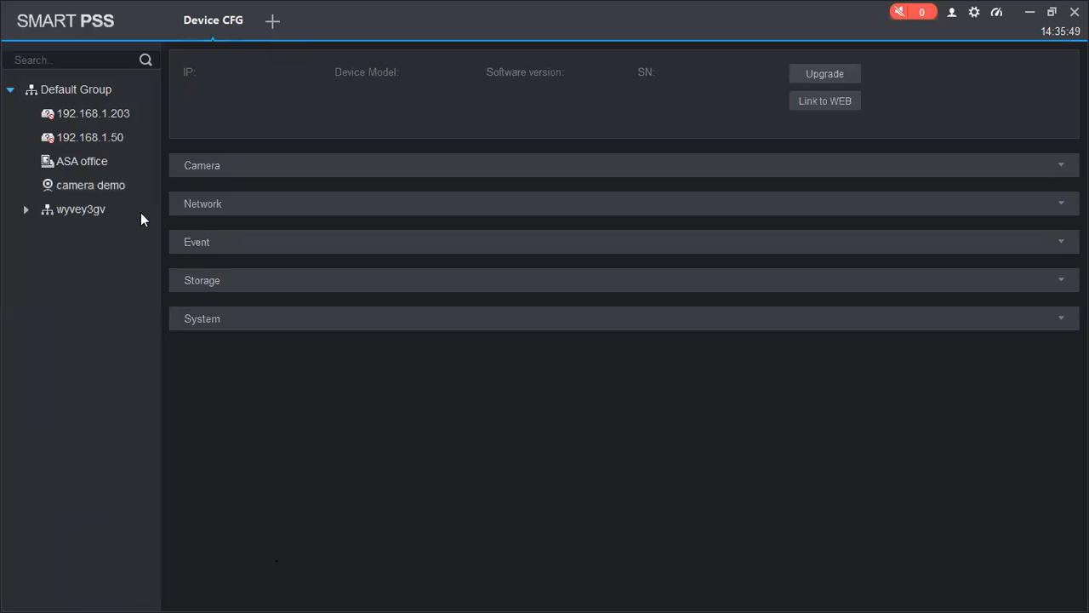
pyautogui.click(78, 179)
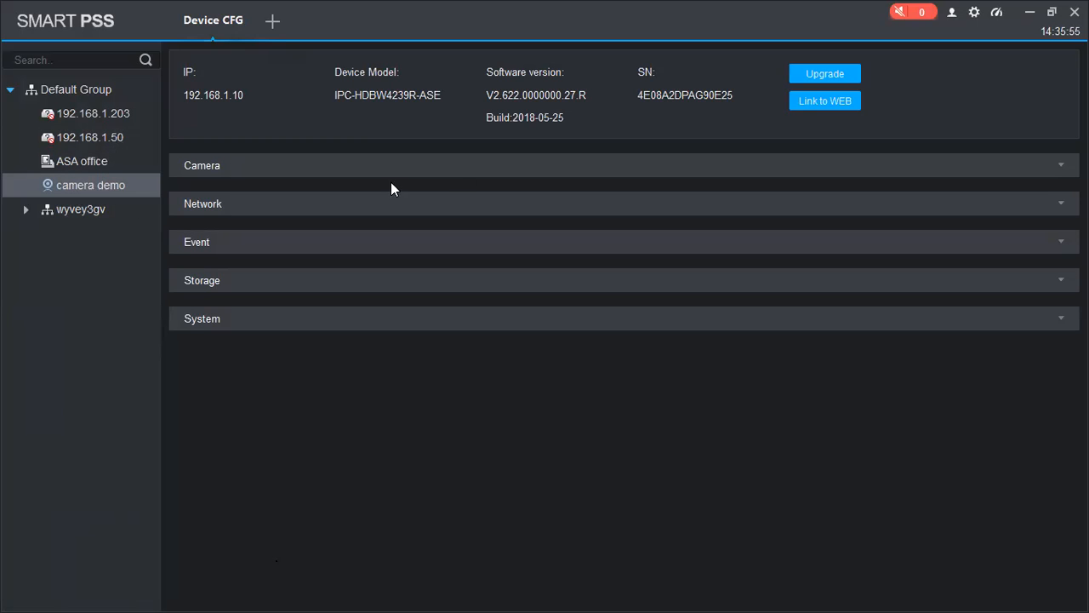
pyautogui.click(822, 75)
pyautogui.click(730, 221)
pyautogui.click(839, 102)
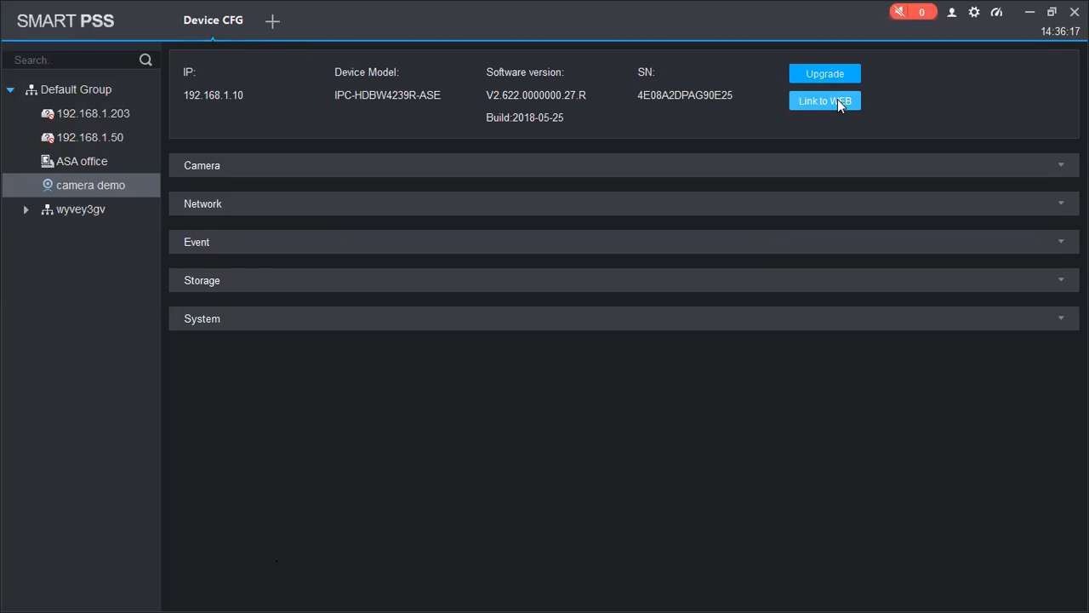
# Step: Expand camera demo's Camera, Network, Event and Storage groups and view its 24/7 record schedule
pyautogui.click(1046, 169)
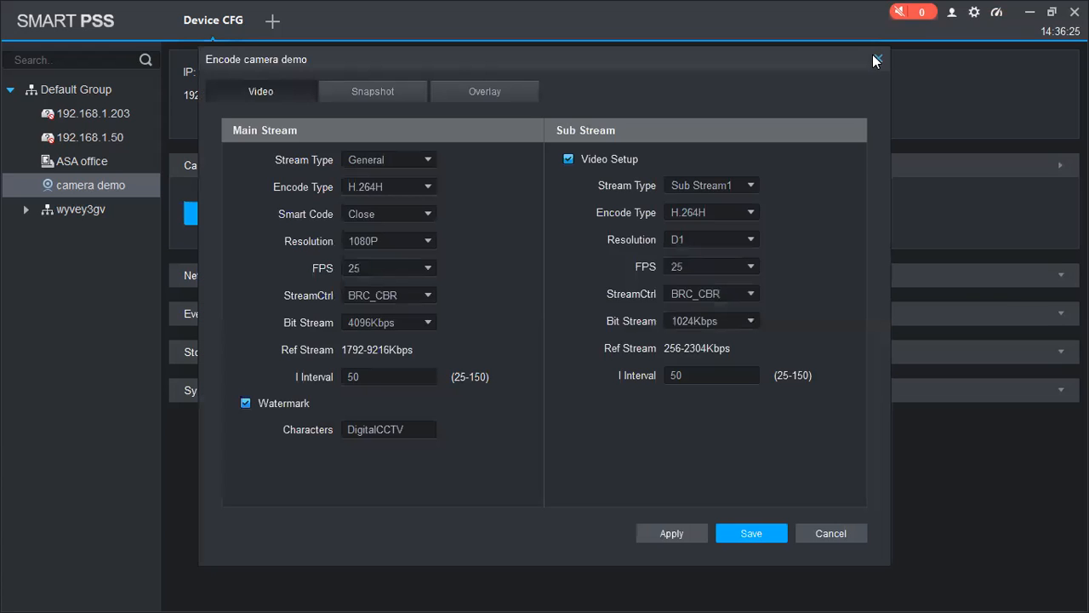
pyautogui.press('Escape')
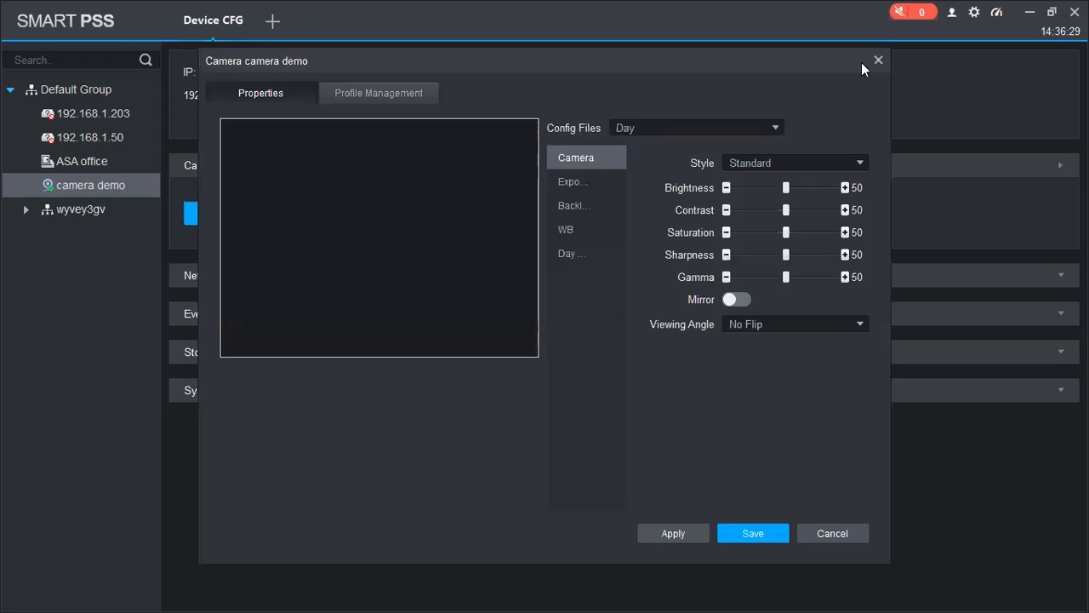
pyautogui.press('Escape')
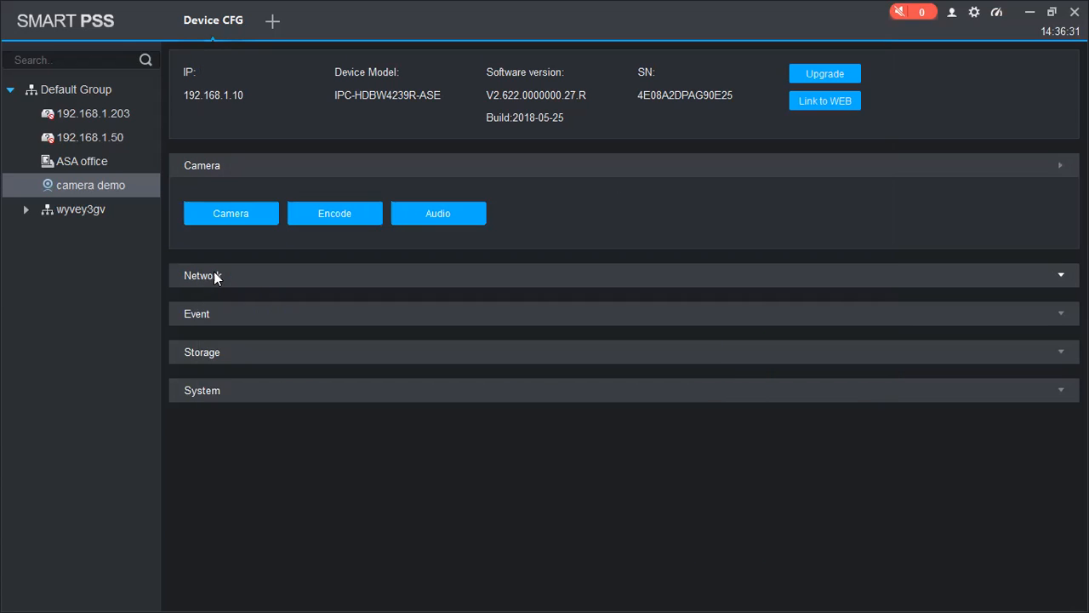
pyautogui.click(215, 276)
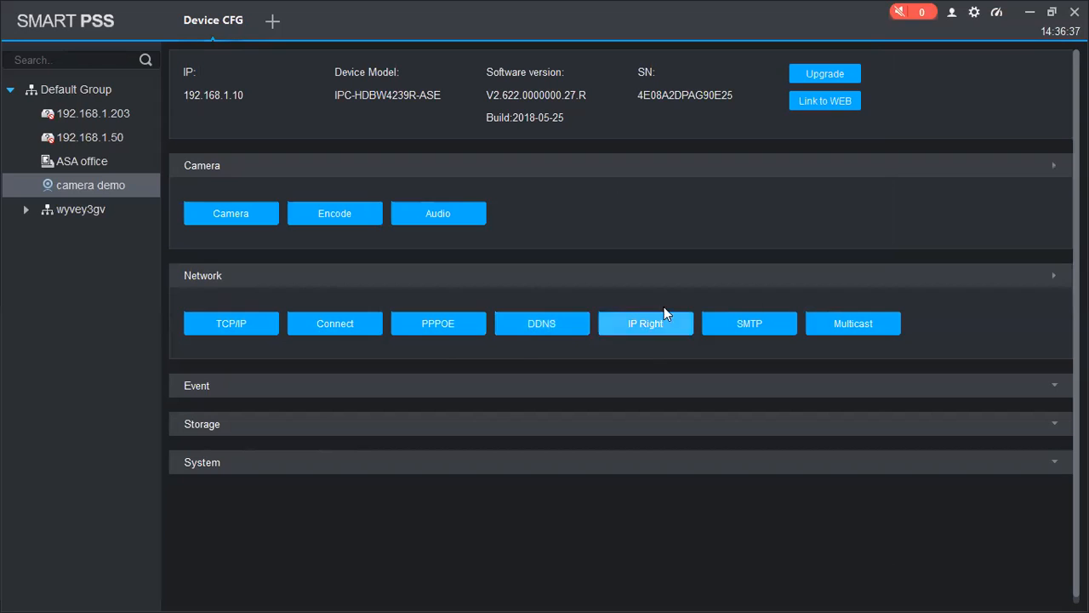
pyautogui.click(268, 392)
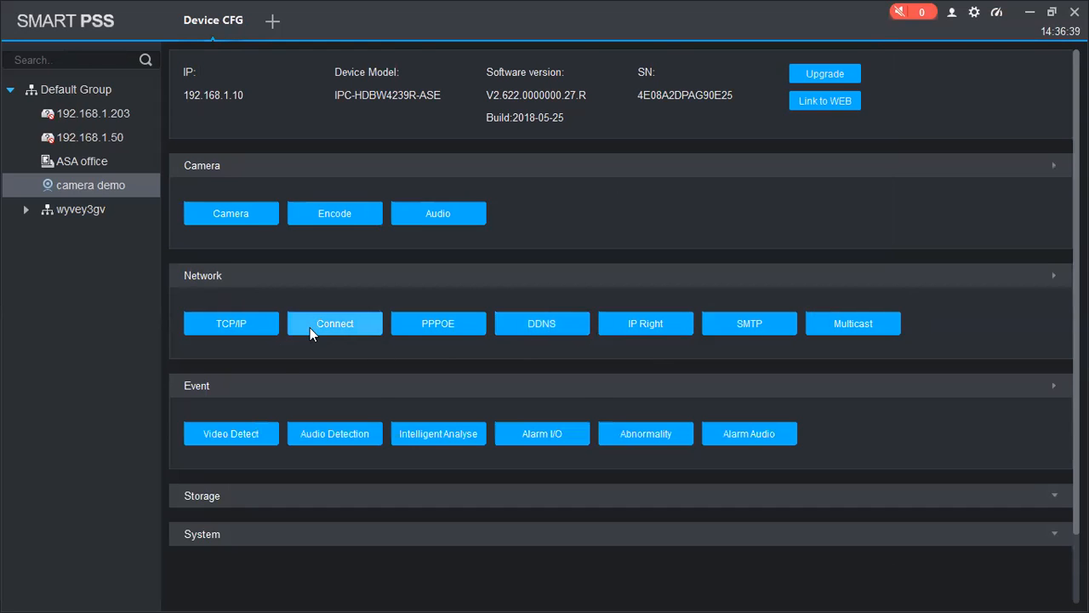
pyautogui.scroll(-1, 441, 396)
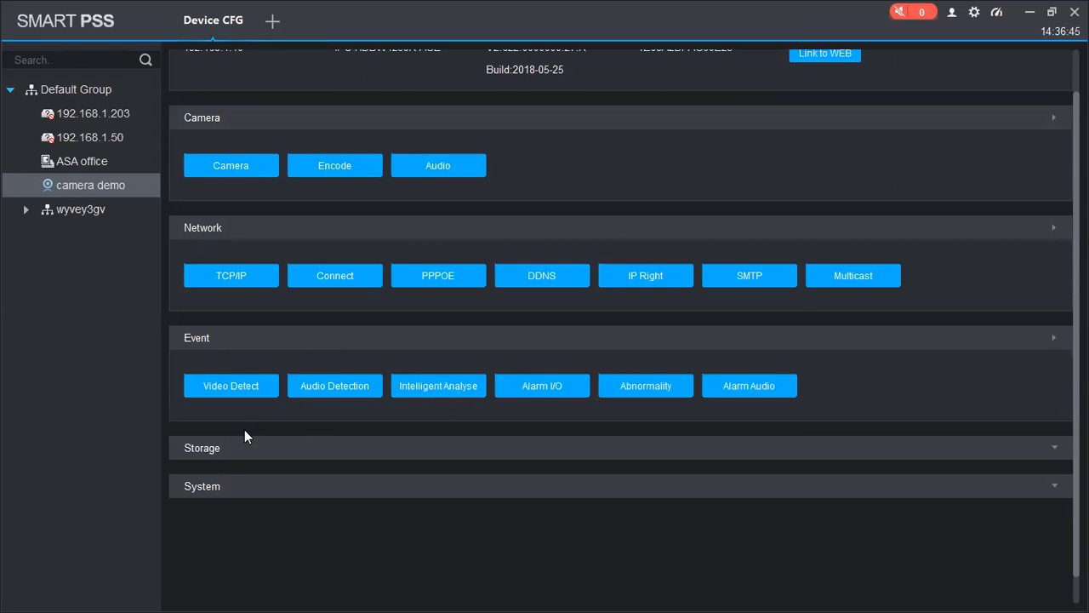
pyautogui.click(224, 453)
pyautogui.scroll(-1, 282, 455)
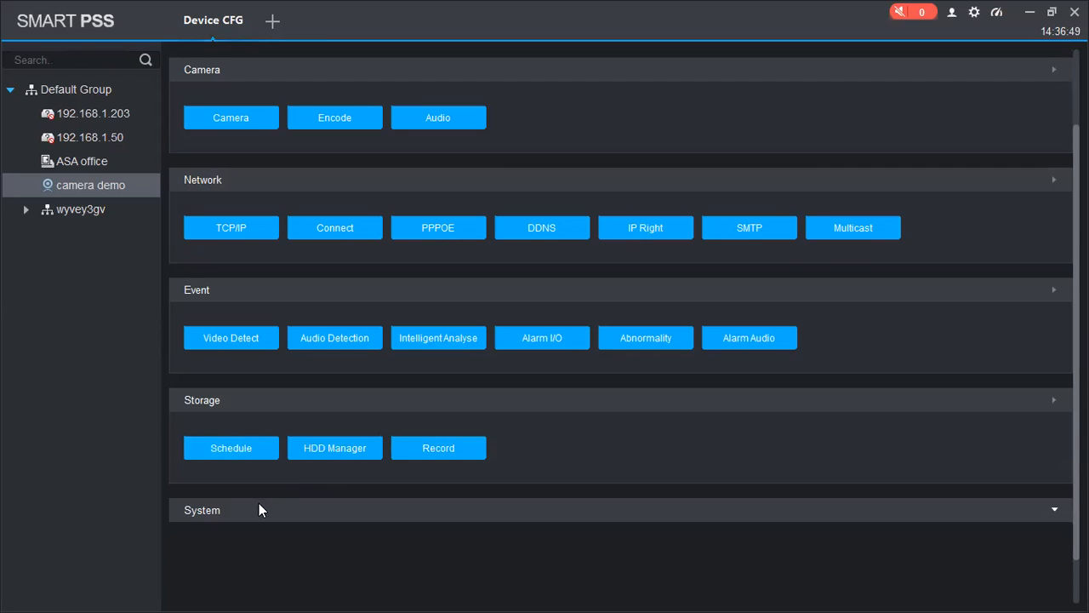
pyautogui.click(243, 448)
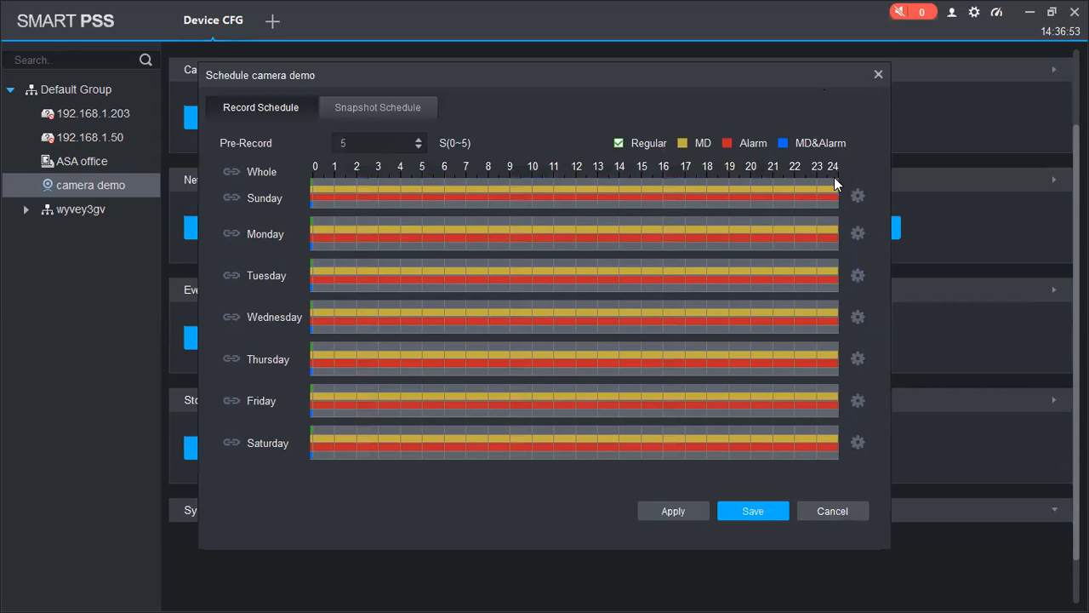
# Step: Expand camera demo's System group and review its General settings and Time Setup tab
pyautogui.press('Escape')
pyautogui.click(235, 507)
pyautogui.scroll(-1, 431, 367)
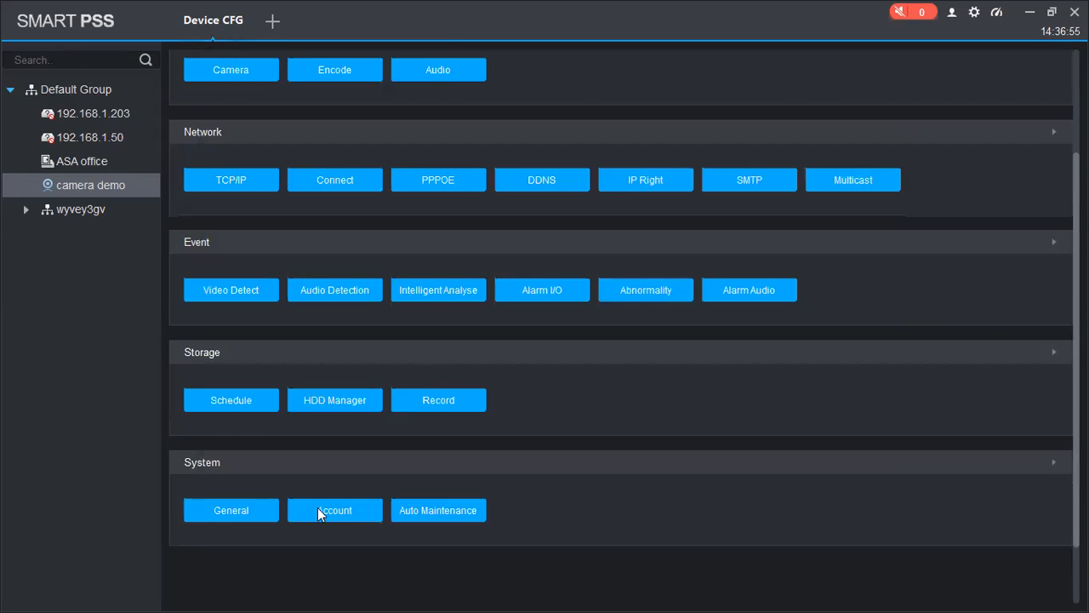
pyautogui.click(250, 508)
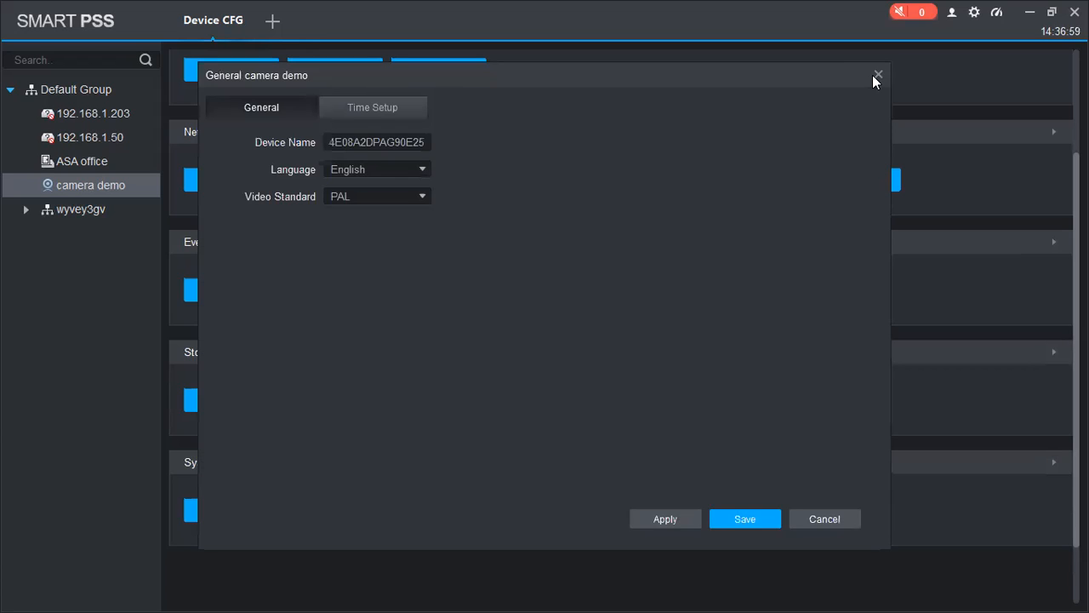
pyautogui.click(409, 143)
pyautogui.click(392, 105)
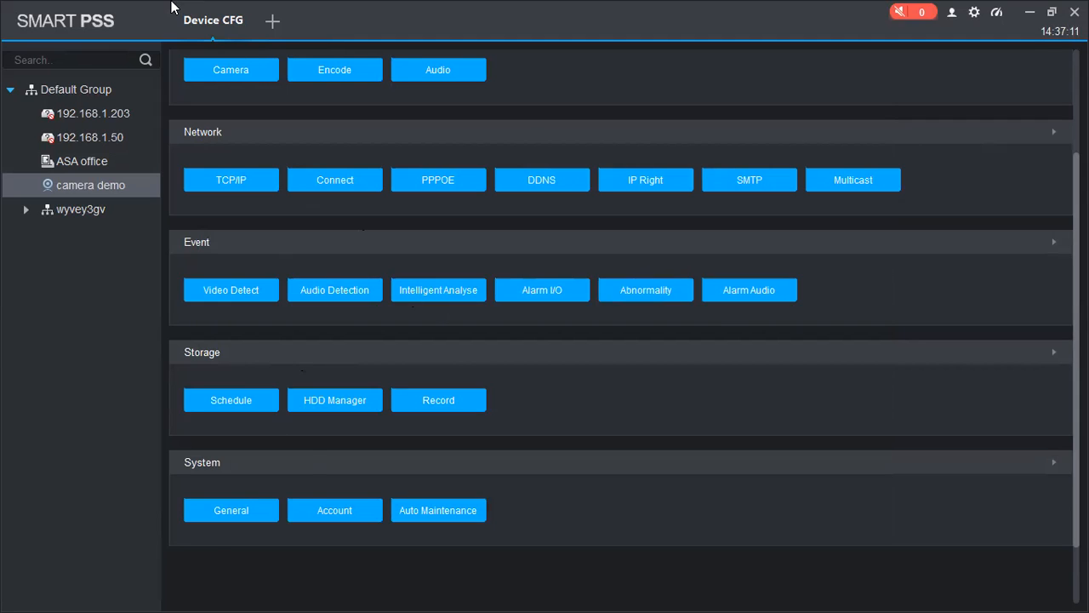
# Step: Open the device list in a new tab, close Device CFG, and start another new tab
pyautogui.click(279, 29)
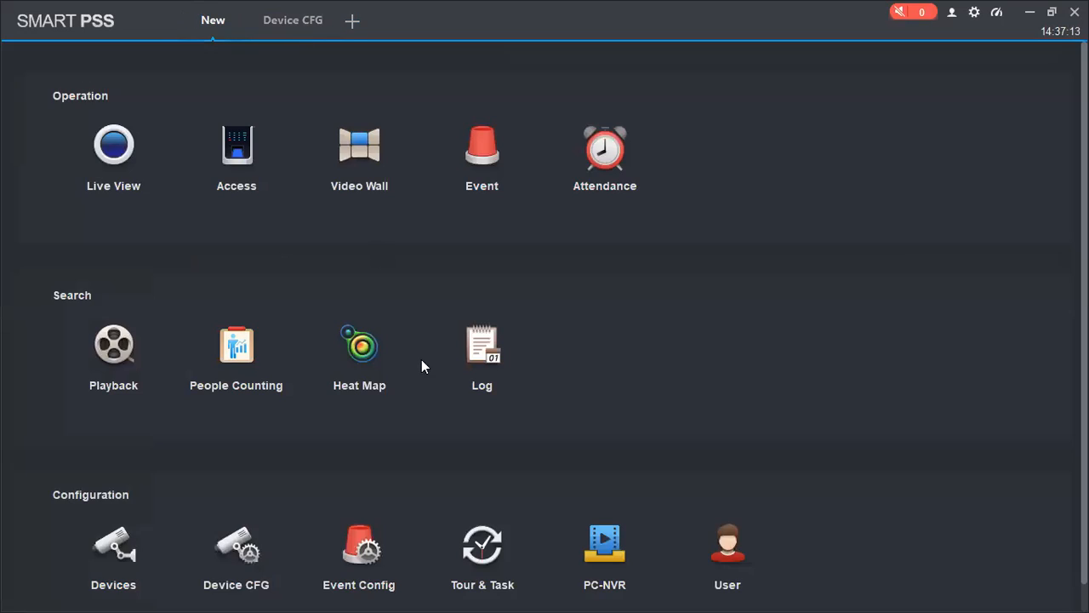
pyautogui.click(128, 569)
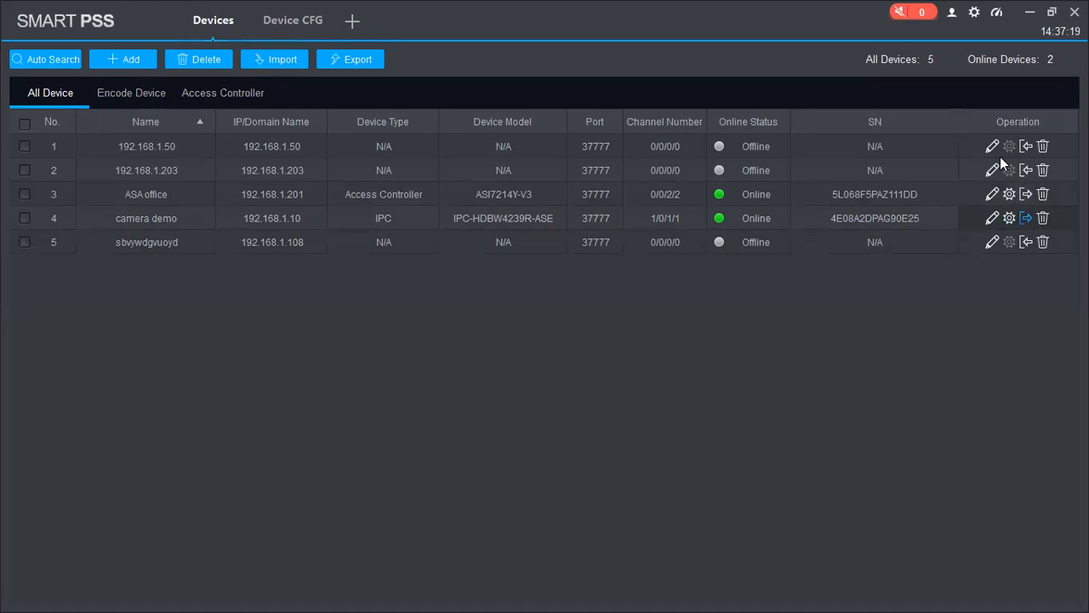
pyautogui.click(324, 33)
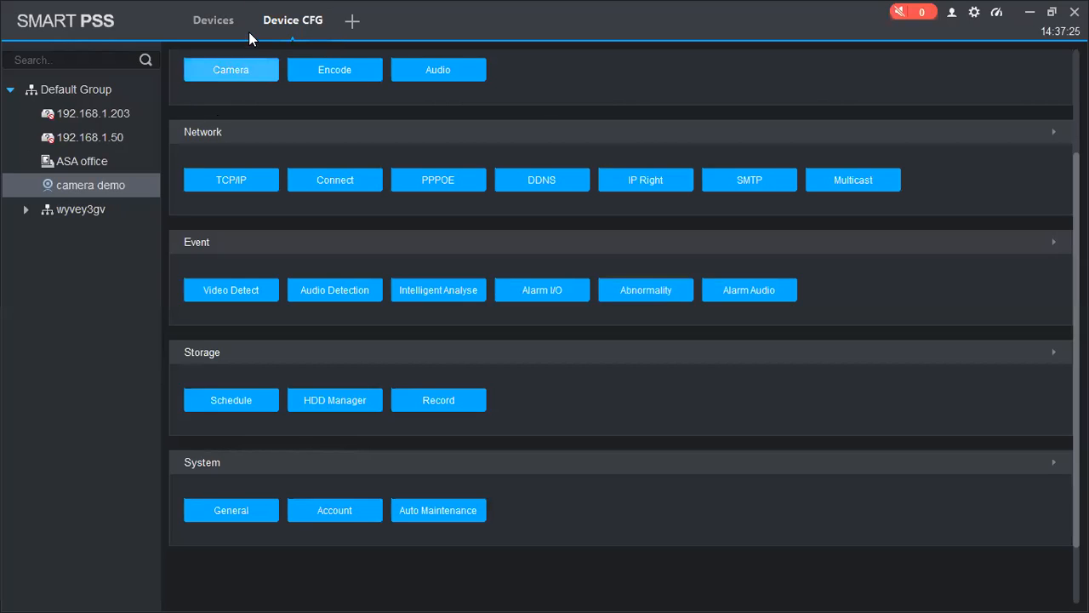
pyautogui.click(325, 7)
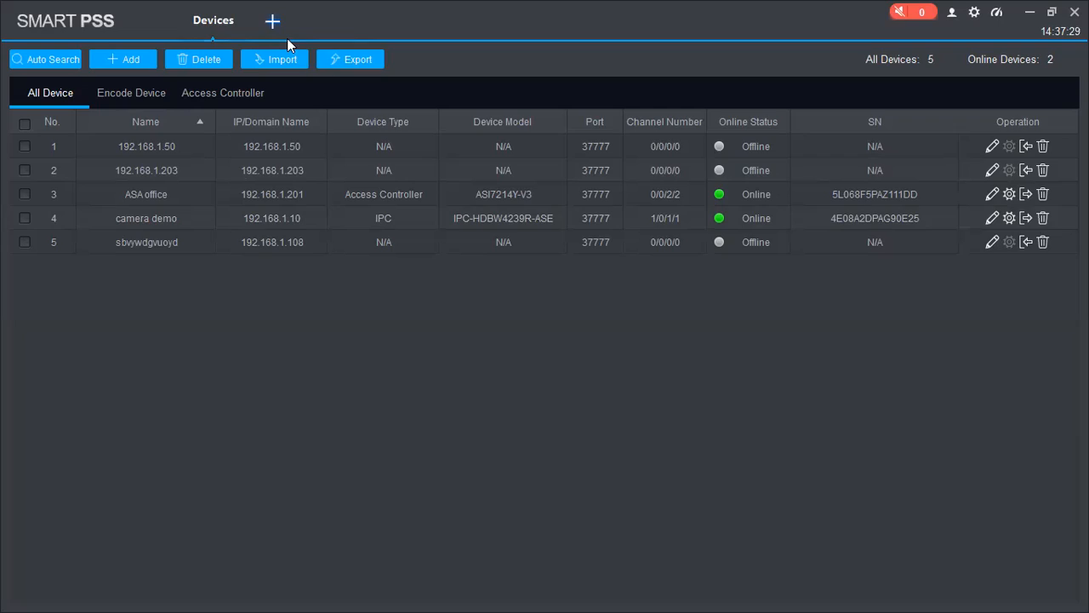
pyautogui.click(272, 21)
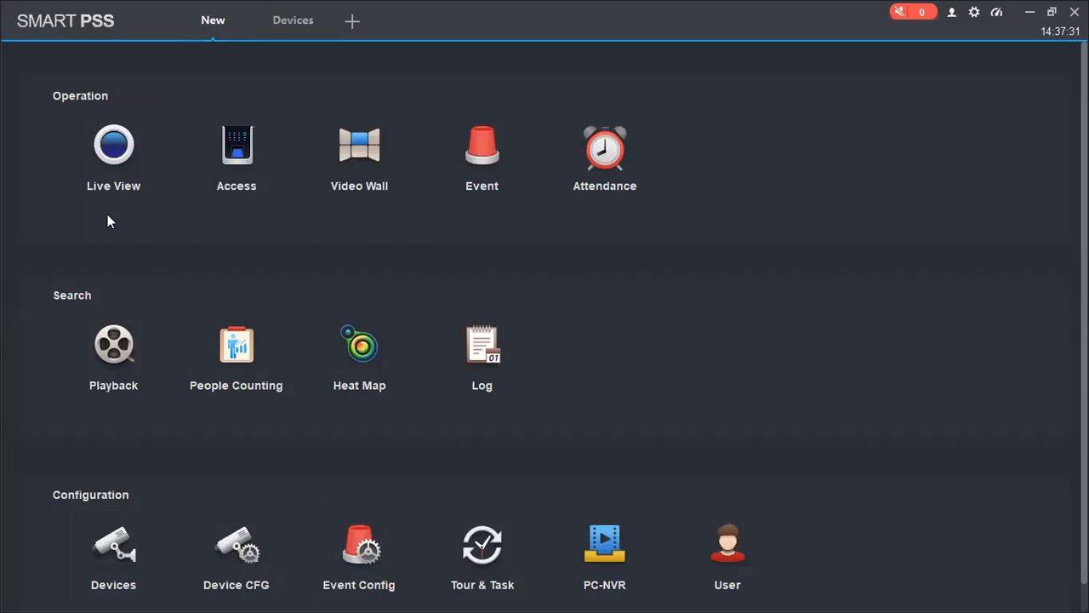
# Step: In Live View, put camera demo's stream in all four panes of the 2×2 grid
pyautogui.click(106, 176)
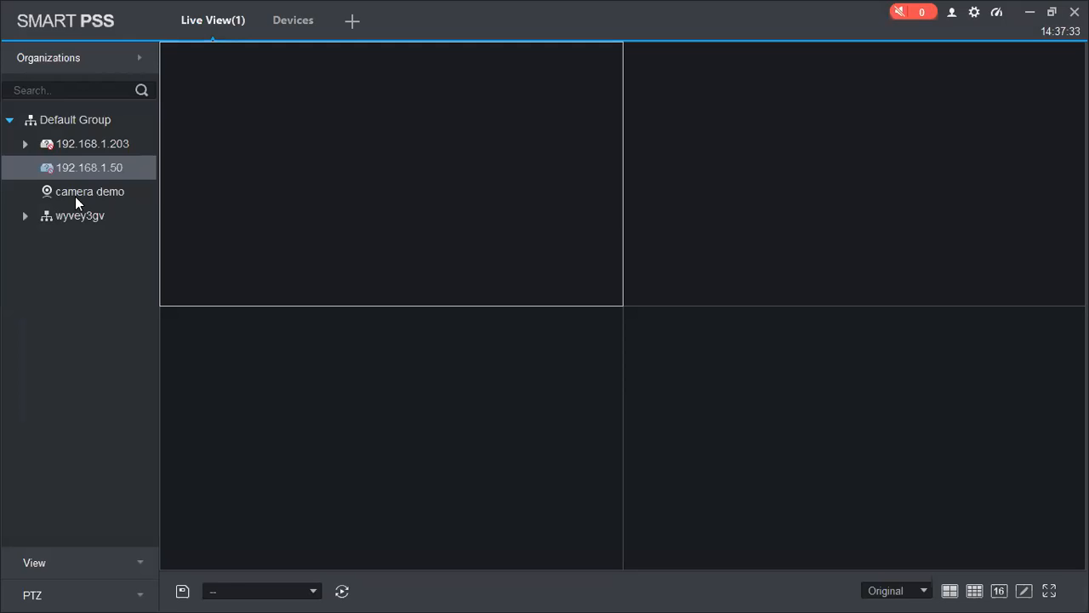
pyautogui.click(71, 189)
pyautogui.moveTo(71, 186); pyautogui.dragTo(299, 154)
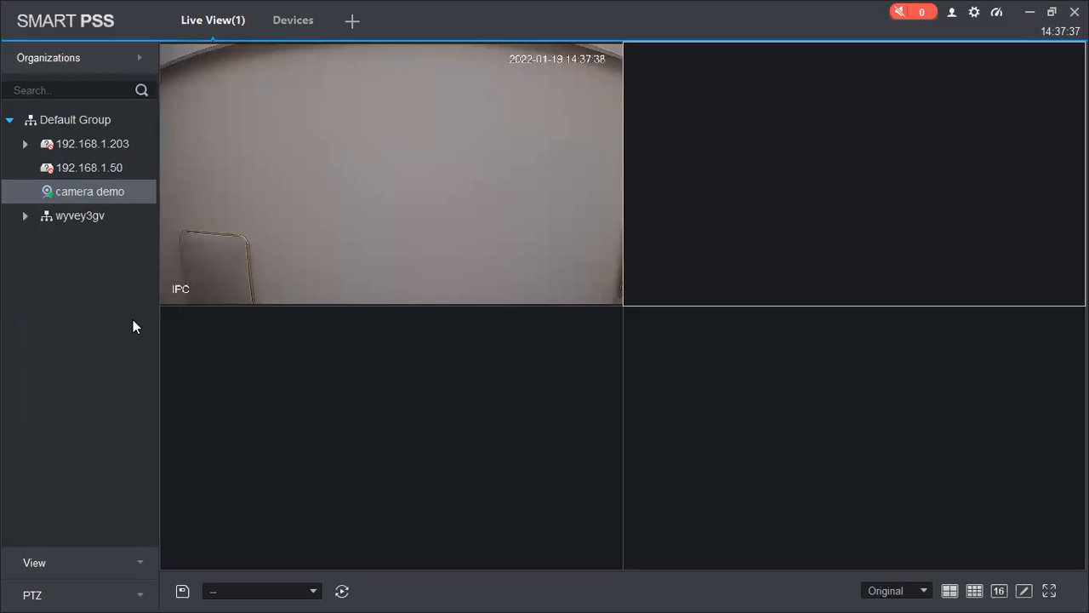
pyautogui.moveTo(115, 194); pyautogui.dragTo(721, 177)
pyautogui.moveTo(77, 190); pyautogui.dragTo(308, 313)
pyautogui.moveTo(90, 188); pyautogui.dragTo(821, 430)
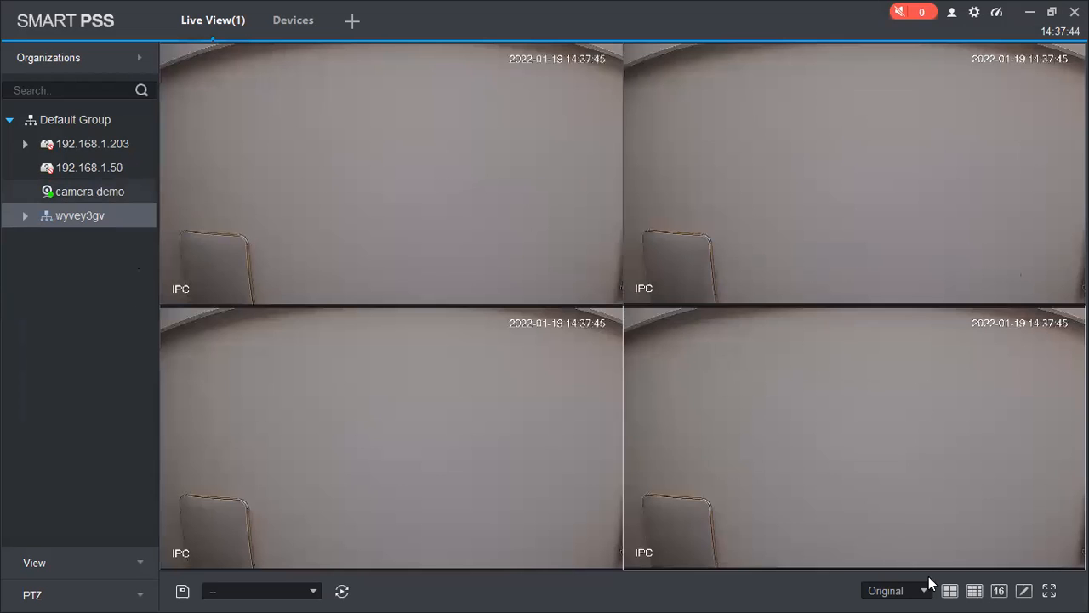
# Step: Switch to the 9-split layout and fill the remaining panes with camera demo
pyautogui.click(975, 591)
pyautogui.moveTo(110, 192); pyautogui.dragTo(530, 263)
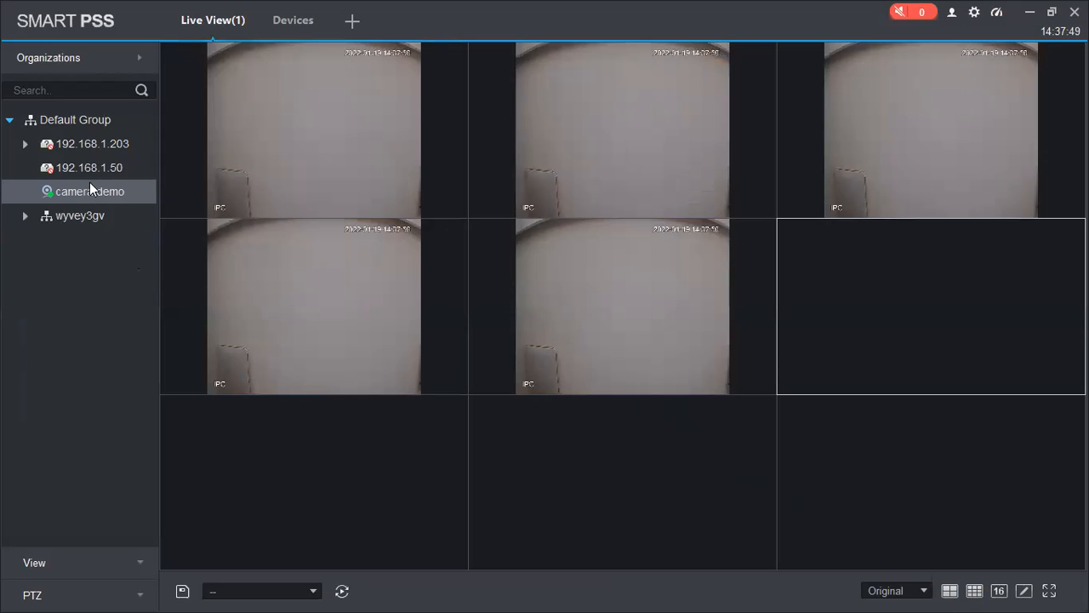
pyautogui.moveTo(89, 192); pyautogui.dragTo(785, 341)
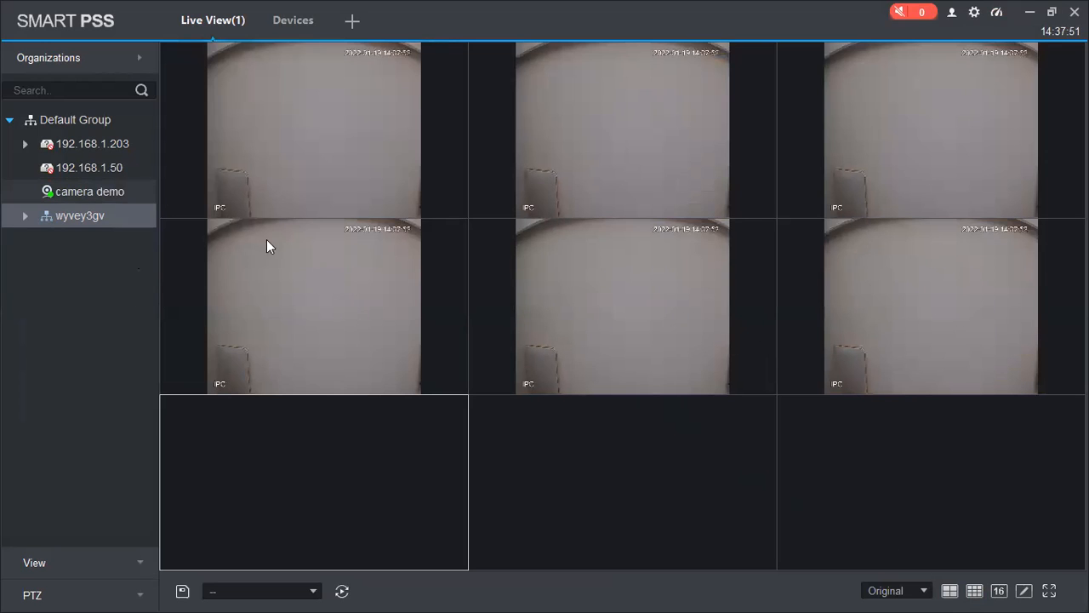
pyautogui.moveTo(97, 193); pyautogui.dragTo(387, 460)
pyautogui.moveTo(105, 191); pyautogui.dragTo(630, 418)
pyautogui.moveTo(116, 184); pyautogui.dragTo(975, 434)
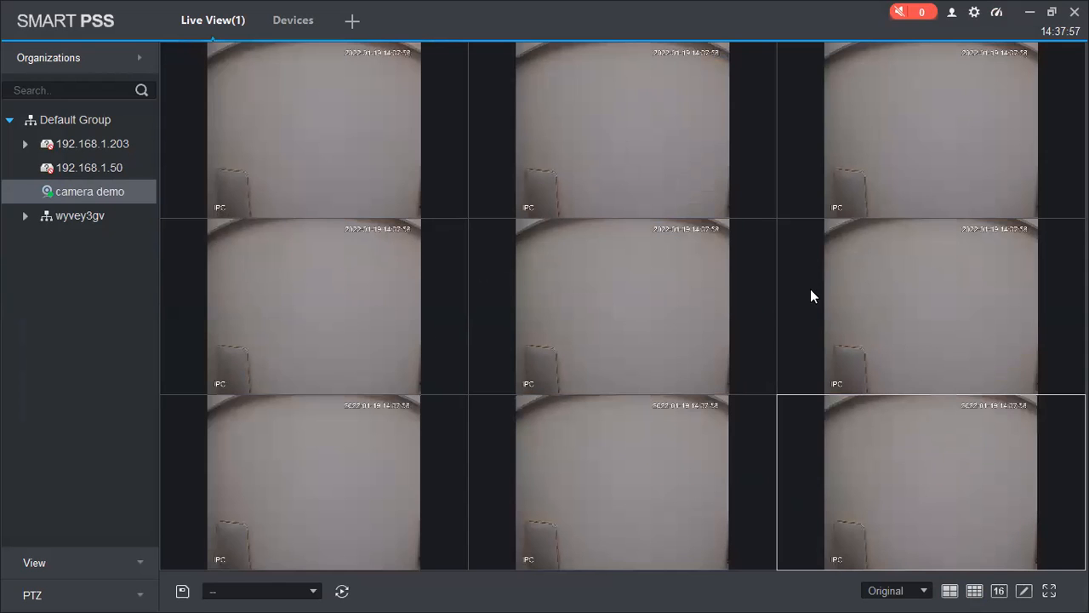
# Step: Close the camera feeds in the bottom row of the Live View grid
pyautogui.click(868, 268)
pyautogui.click(638, 327)
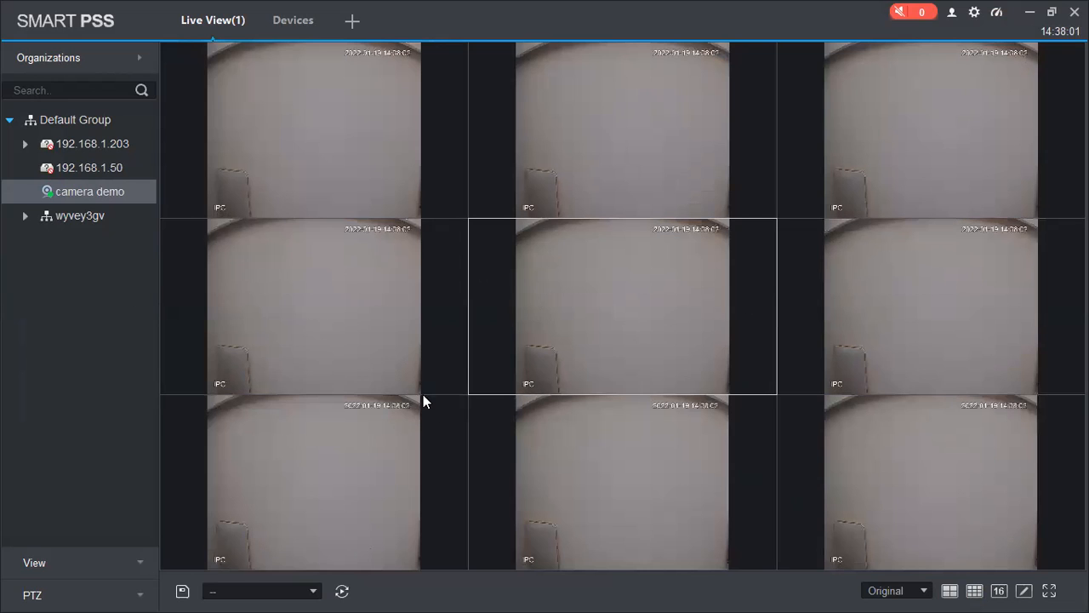
pyautogui.moveTo(409, 407)
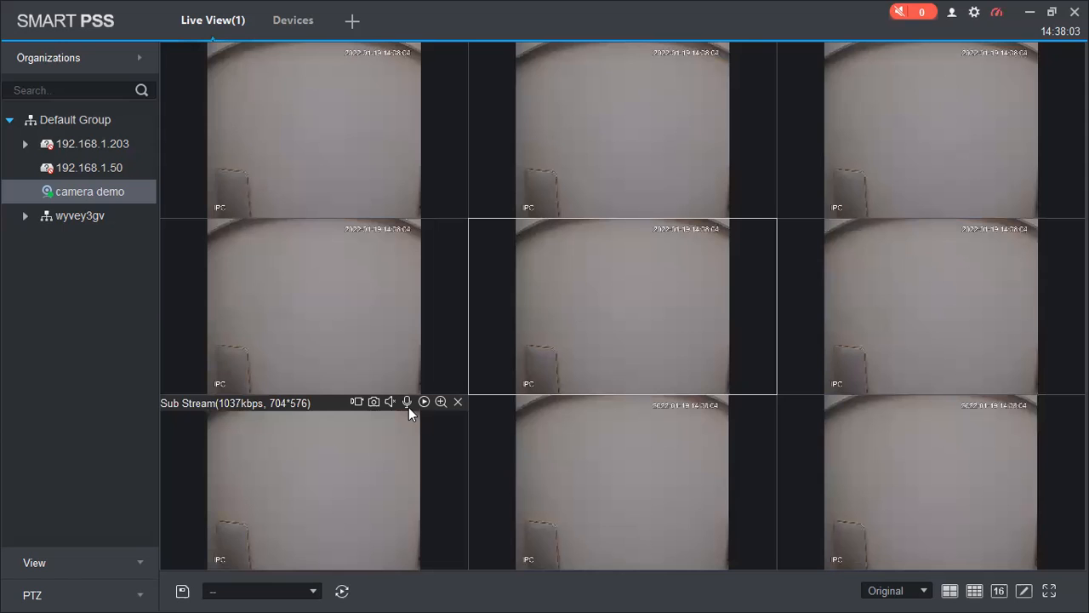
pyautogui.click(457, 402)
pyautogui.click(765, 401)
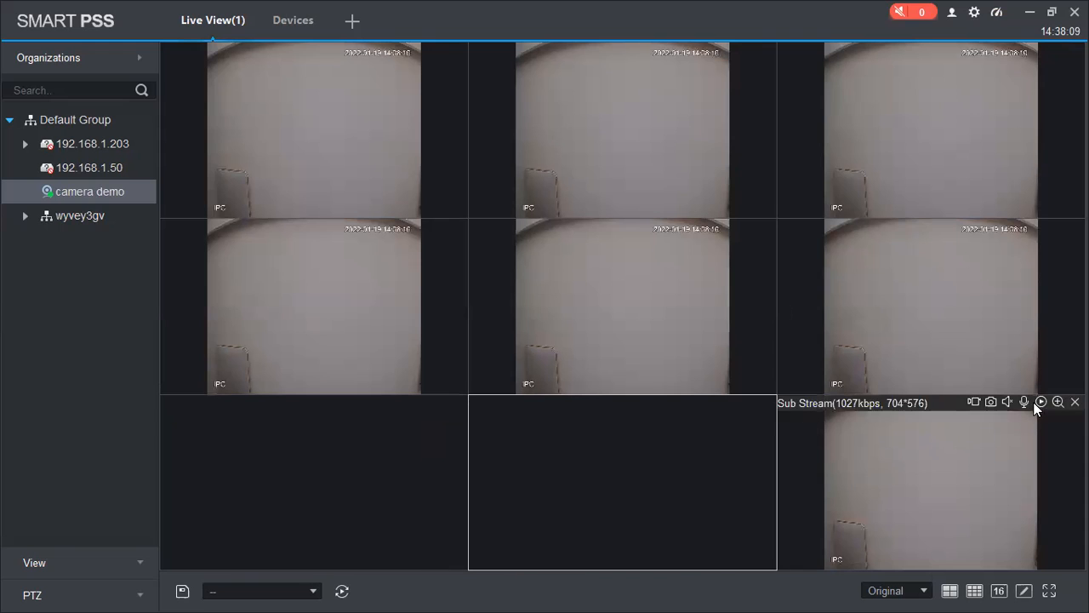
pyautogui.click(1074, 402)
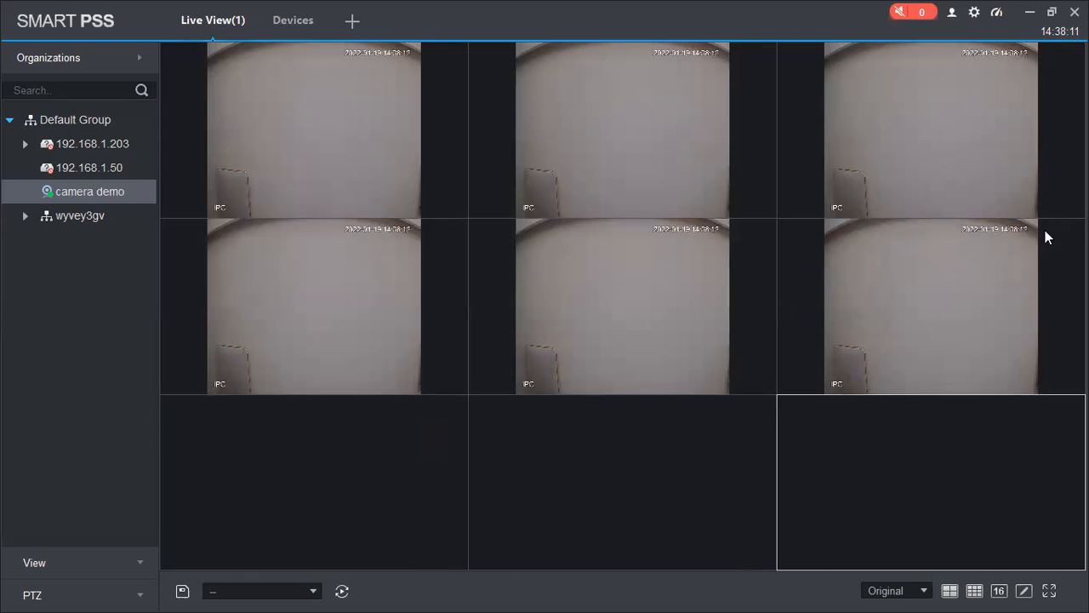
# Step: Close the middle-row and remaining top-row feeds, then switch Live View to a 2x2 layout
pyautogui.click(1075, 225)
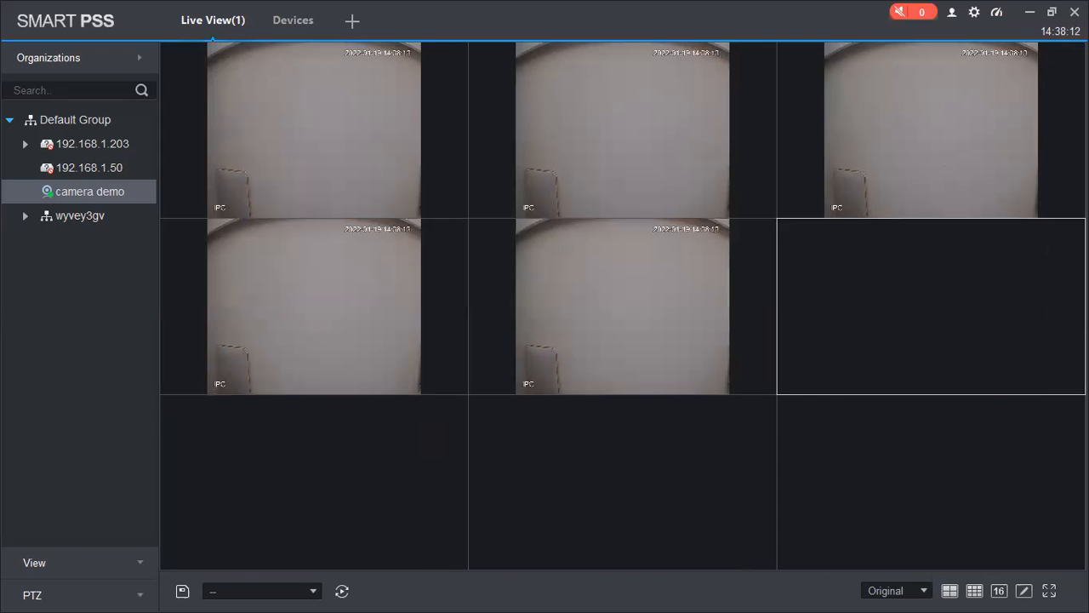
pyautogui.click(763, 225)
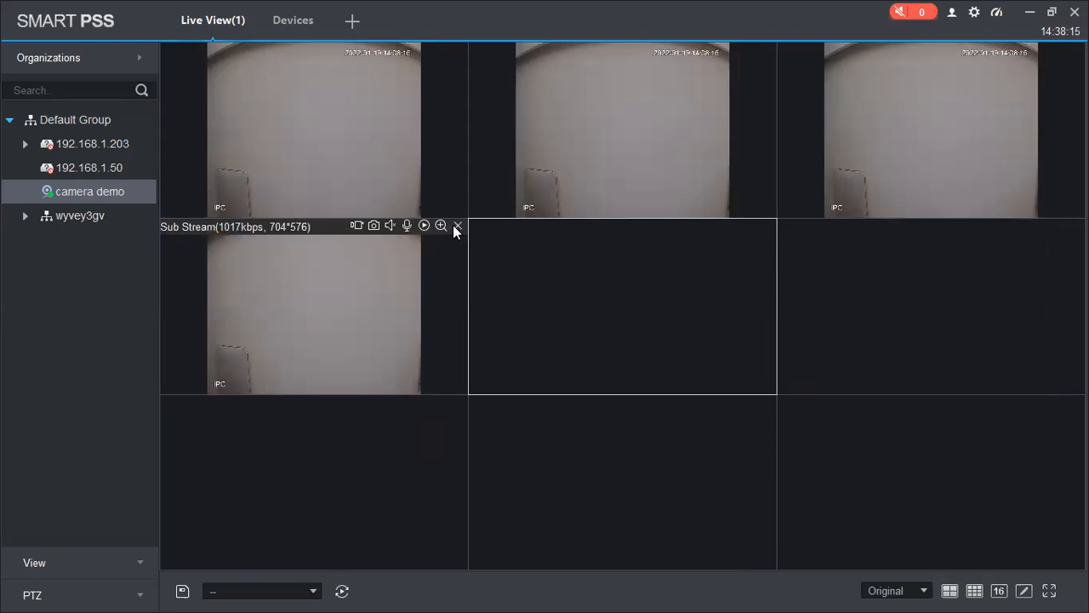
pyautogui.click(452, 225)
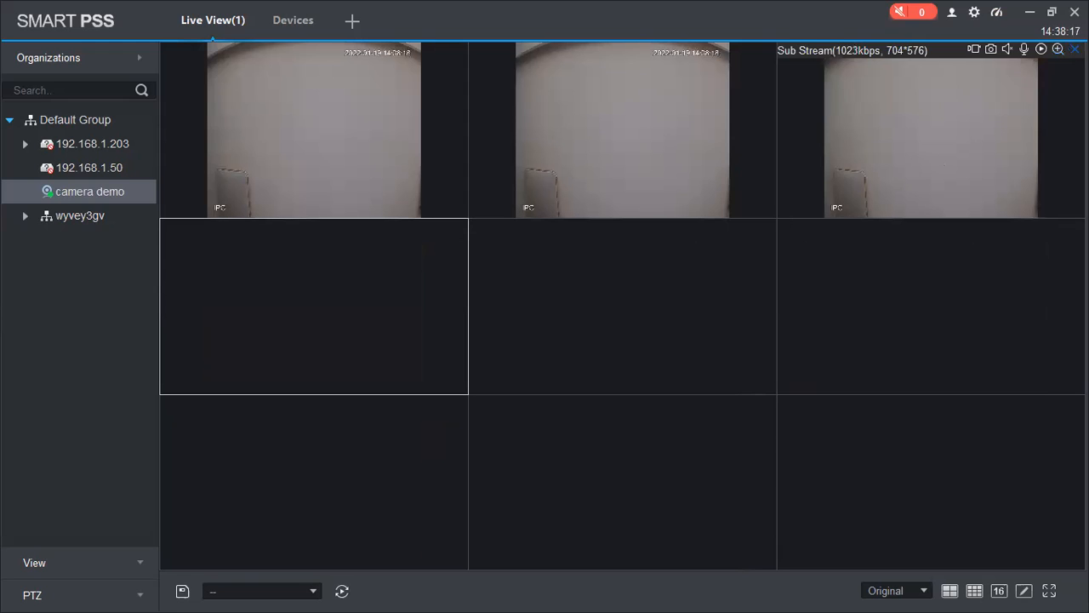
pyautogui.click(1075, 49)
pyautogui.click(765, 49)
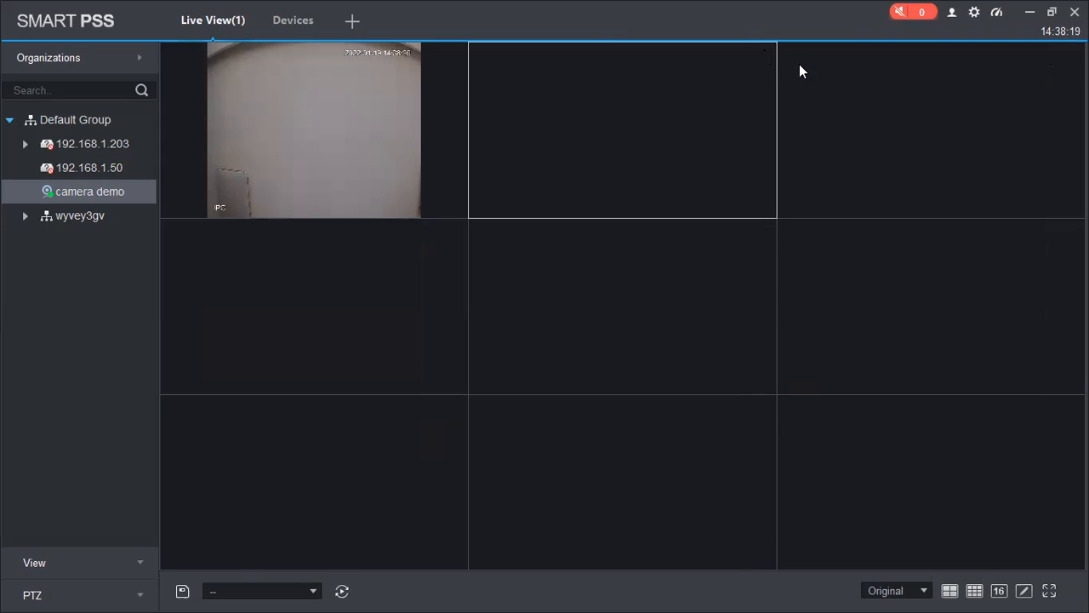
pyautogui.click(949, 591)
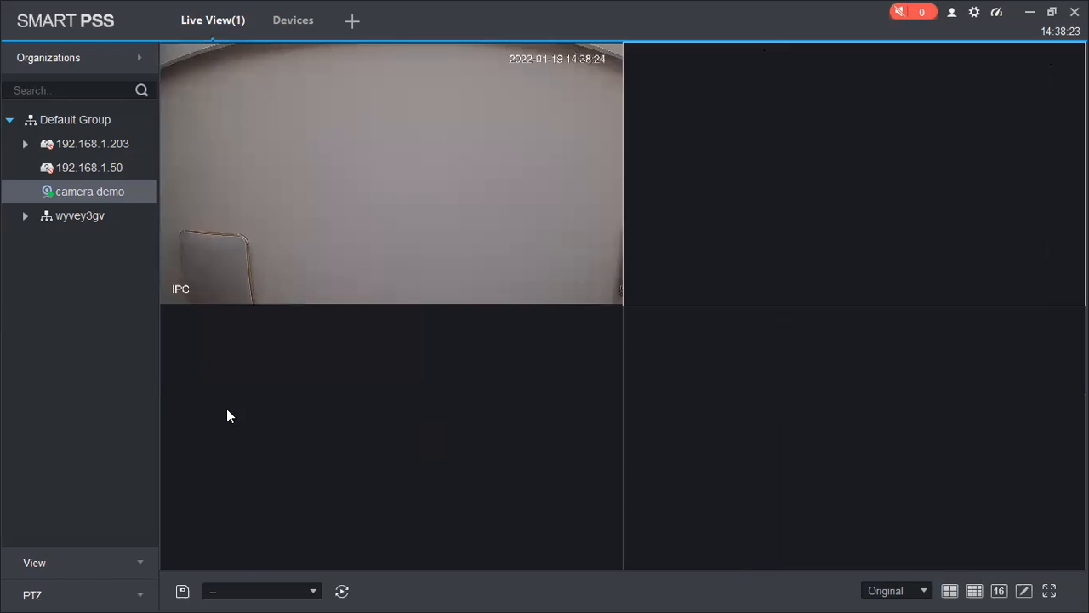
pyautogui.click(93, 561)
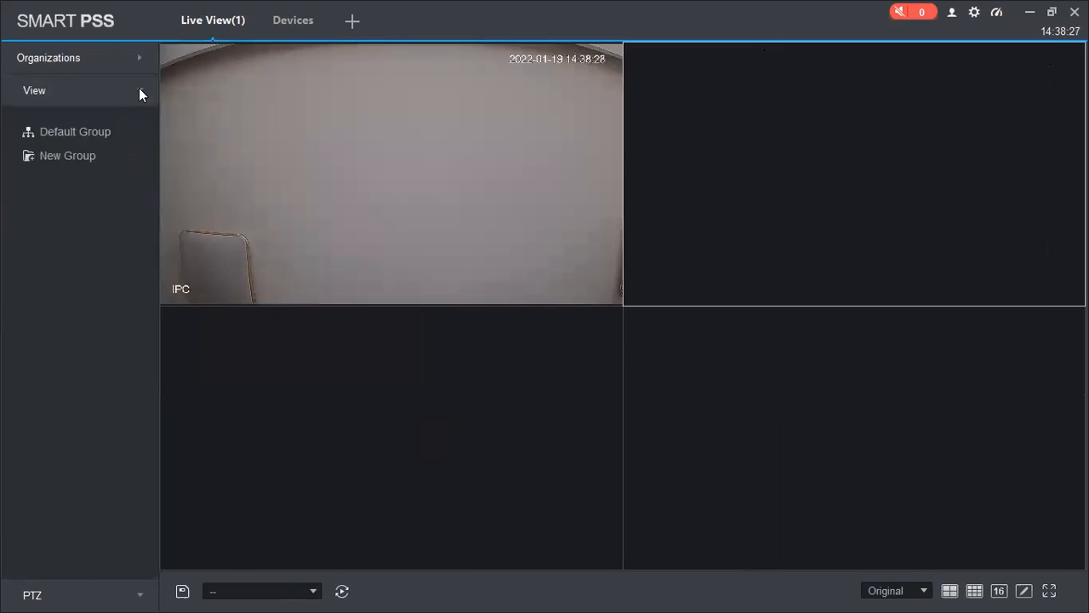
# Step: Return to the Organizations tree and double-click Default Group to play camera demo in a second pane
pyautogui.click(131, 60)
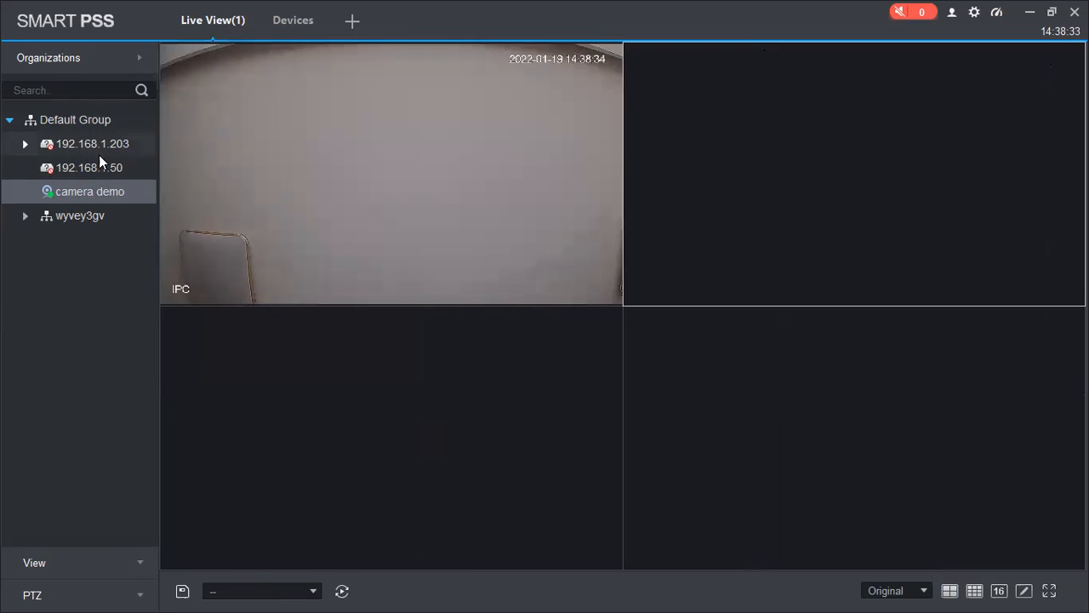
pyautogui.click(25, 218)
pyautogui.click(25, 218)
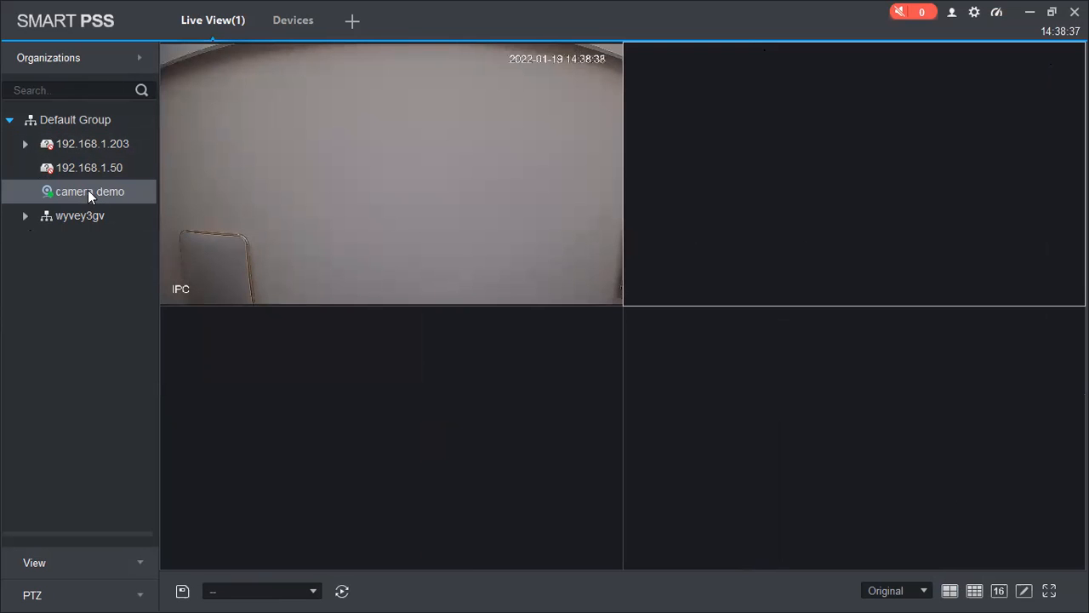
pyautogui.doubleClick(53, 119)
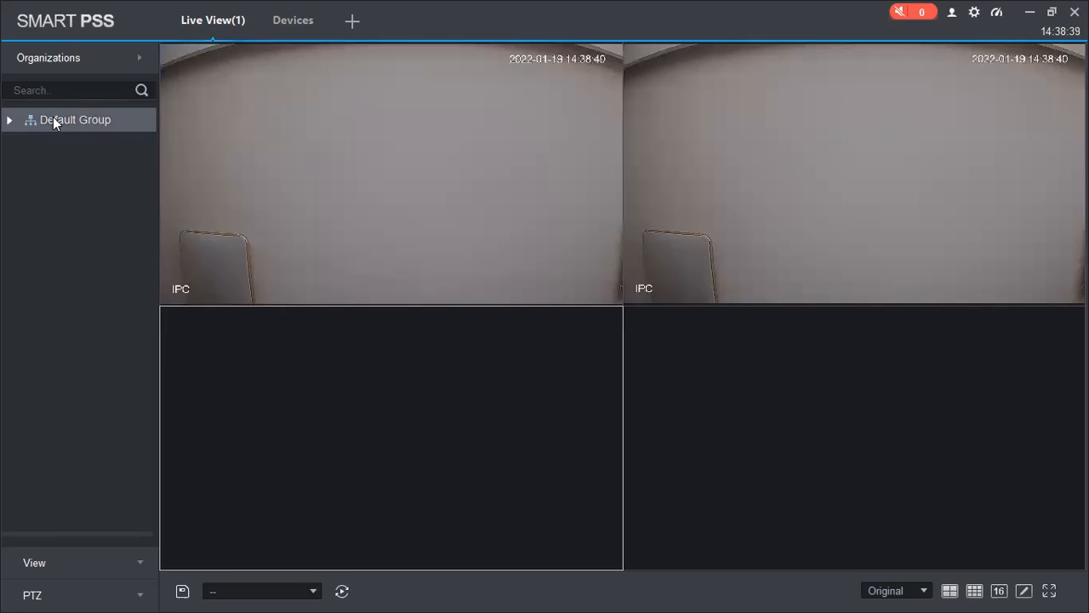
pyautogui.click(9, 120)
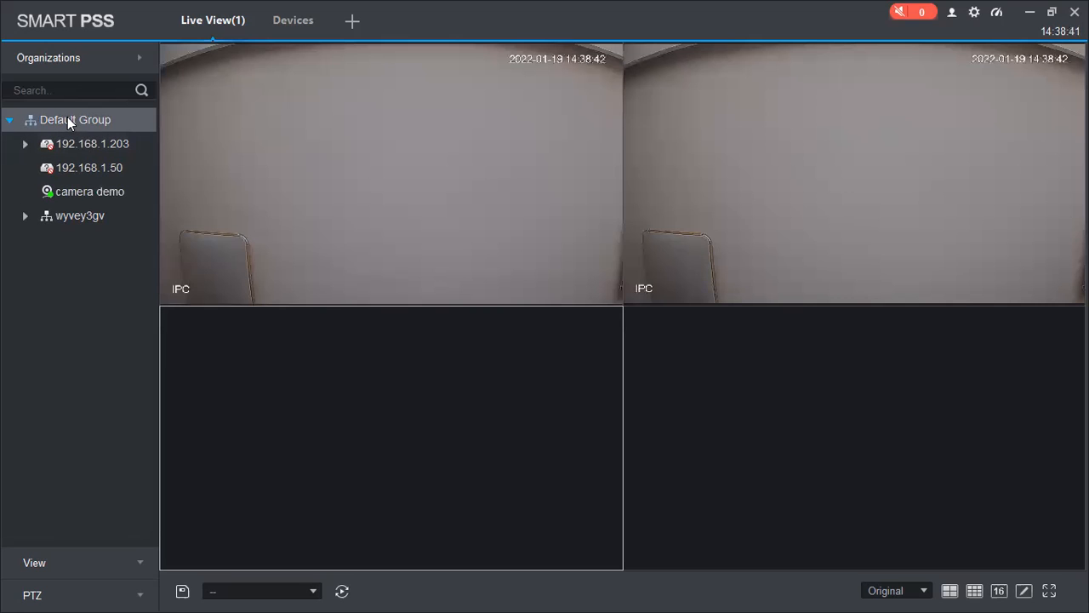
pyautogui.rightClick(67, 116)
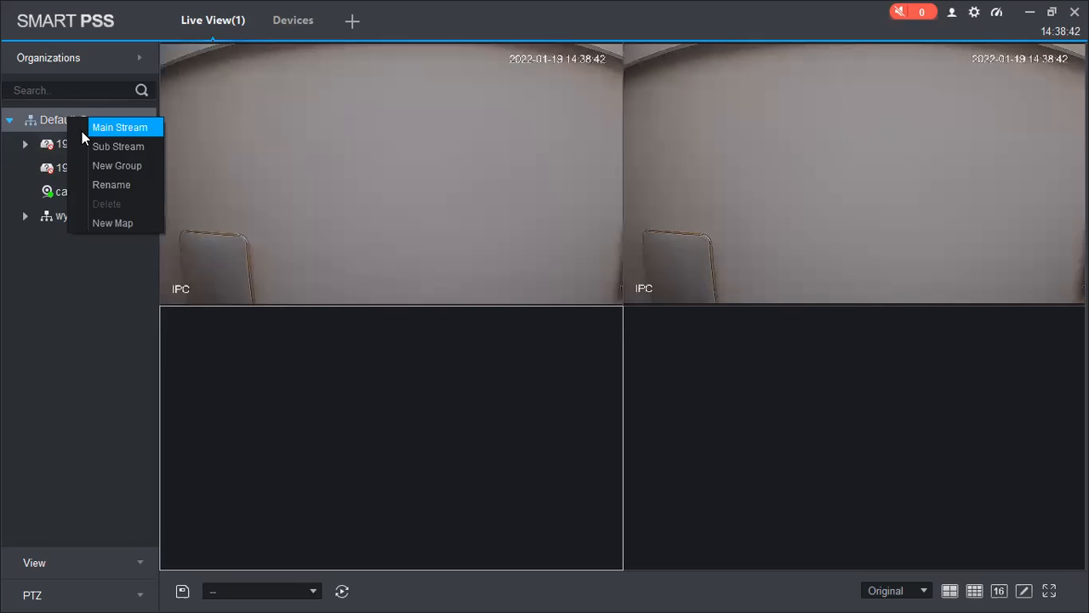
# Step: Create a new top-level device group named cameras
pyautogui.click(102, 282)
pyautogui.rightClick(66, 255)
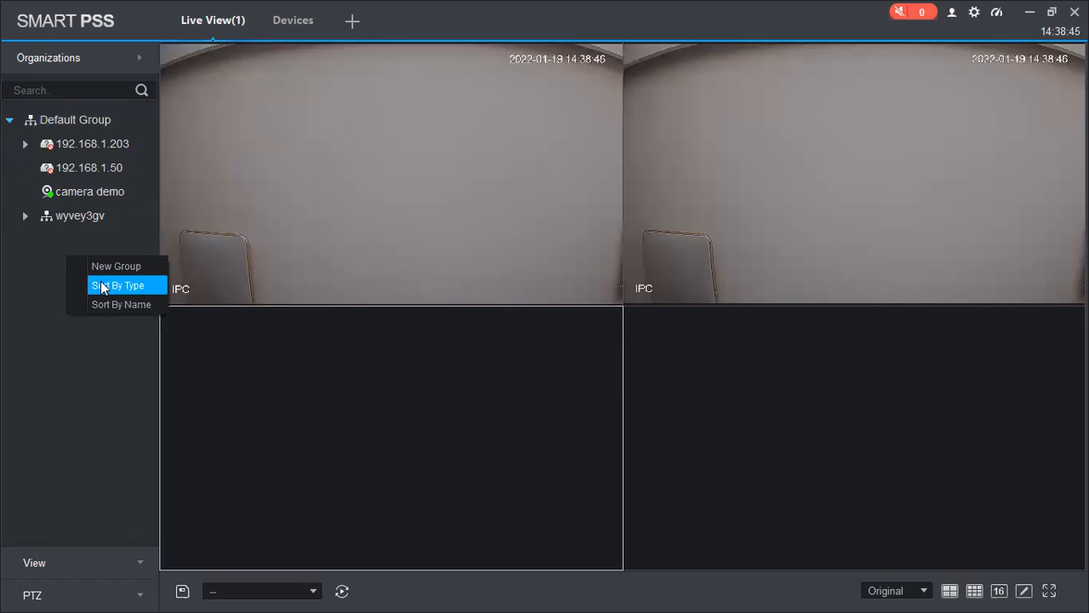
pyautogui.click(113, 269)
pyautogui.click(488, 280)
pyautogui.write('cameras')
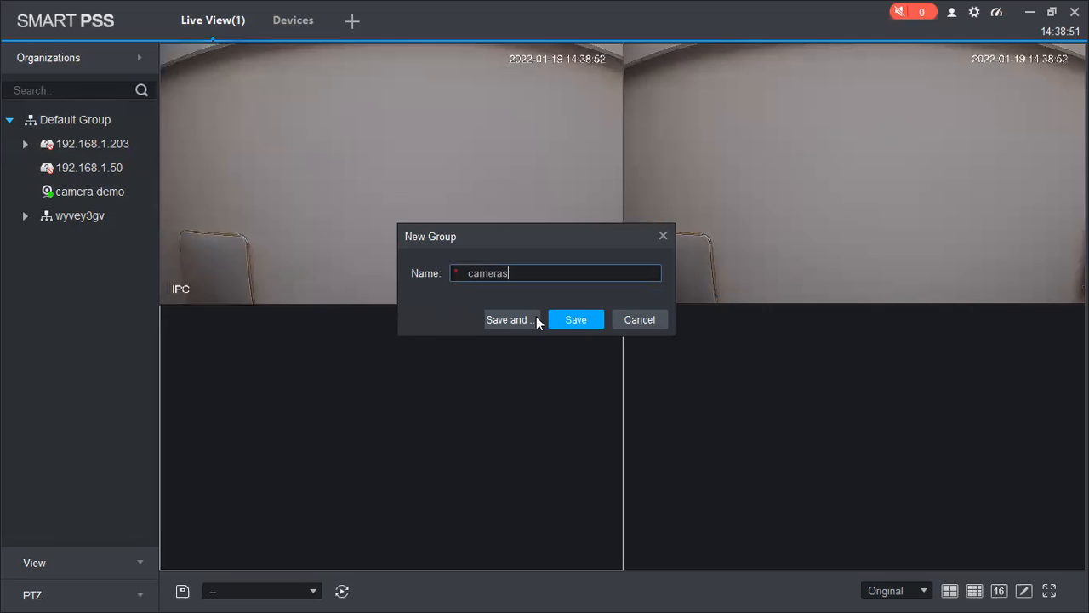
pyautogui.press('Return')
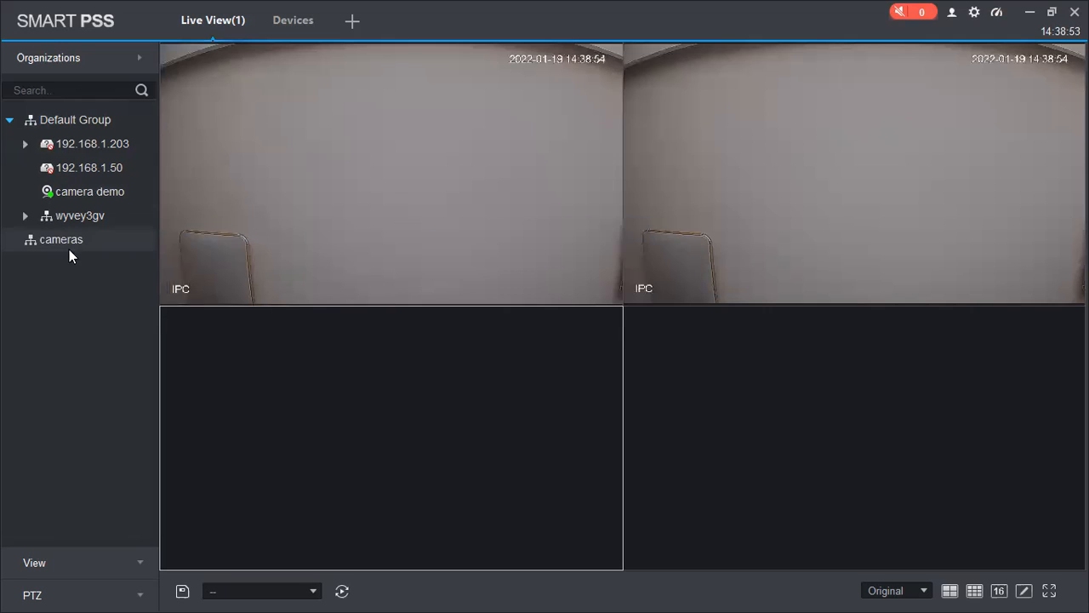
# Step: Create another top-level group named 'access control'
pyautogui.rightClick(88, 284)
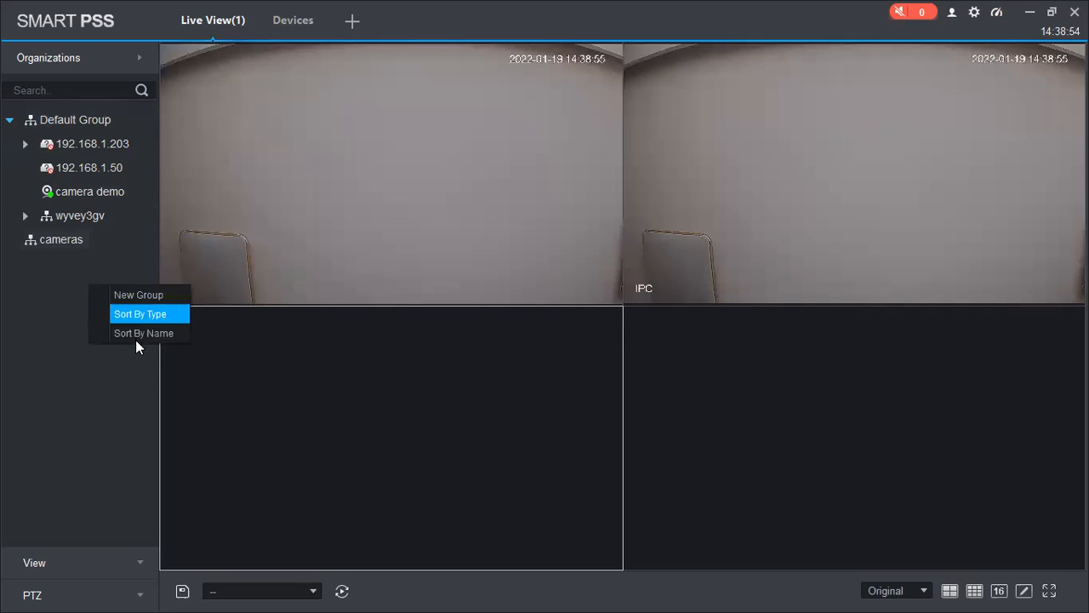
pyautogui.click(154, 300)
pyautogui.write('a')
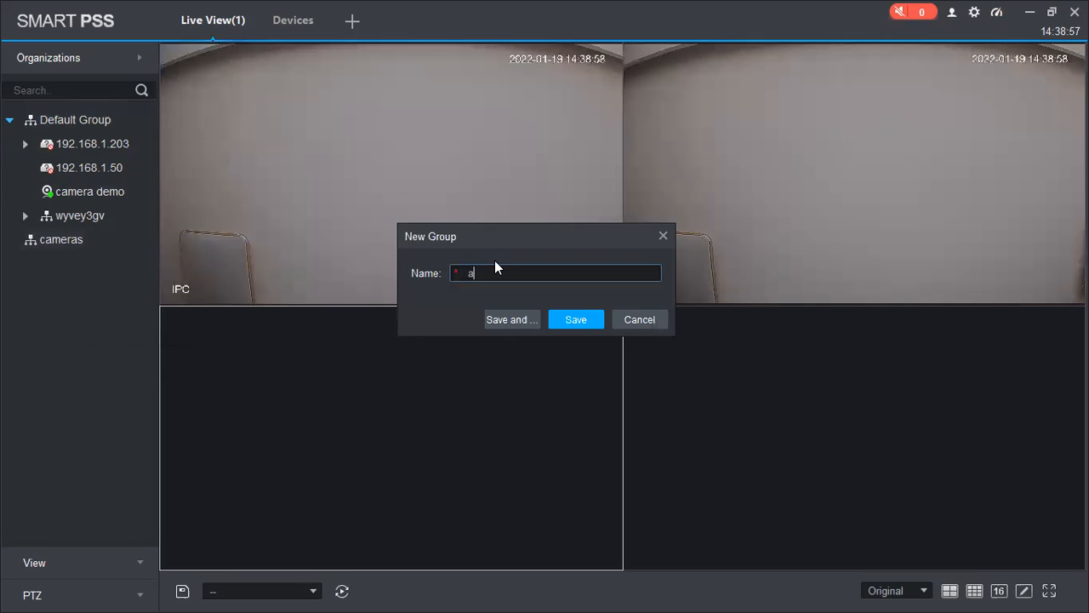
pyautogui.write('ccess control')
pyautogui.click(558, 329)
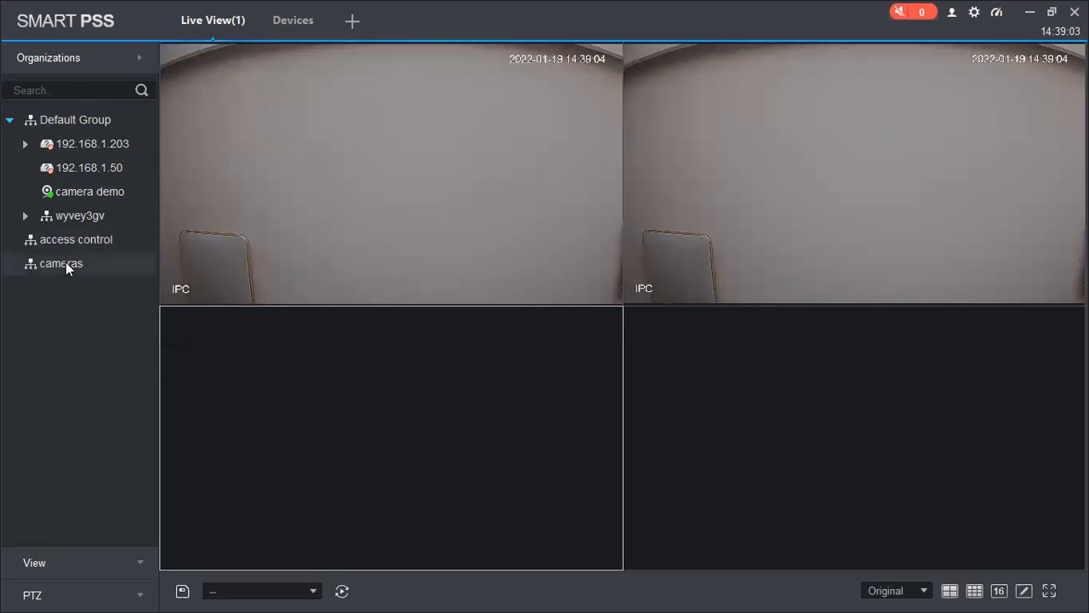
# Step: Add a 'branch A cameras' subgroup inside cameras and expand it
pyautogui.rightClick(67, 259)
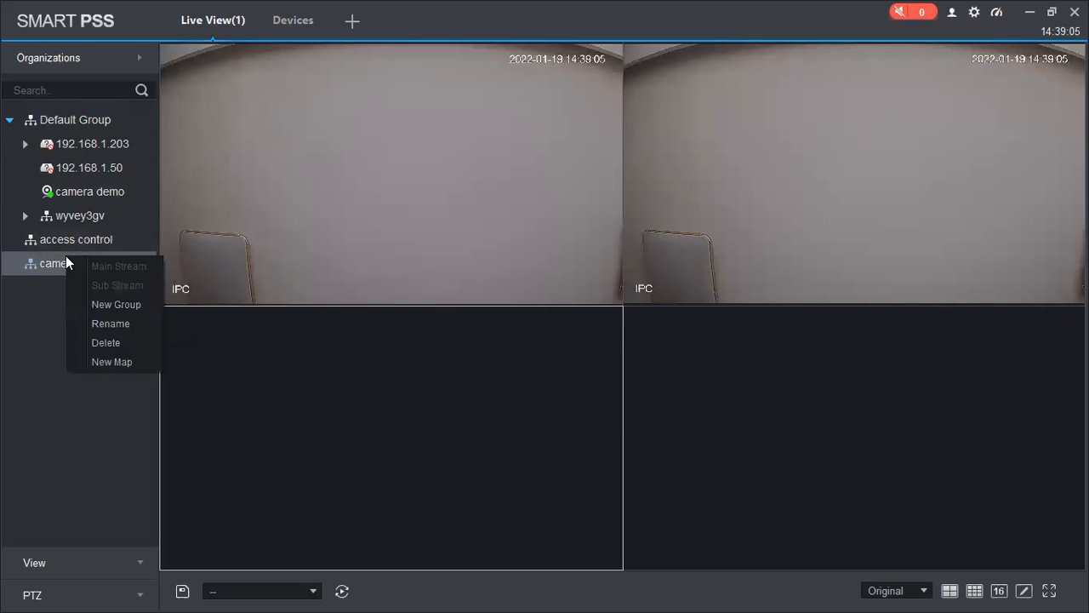
pyautogui.click(108, 305)
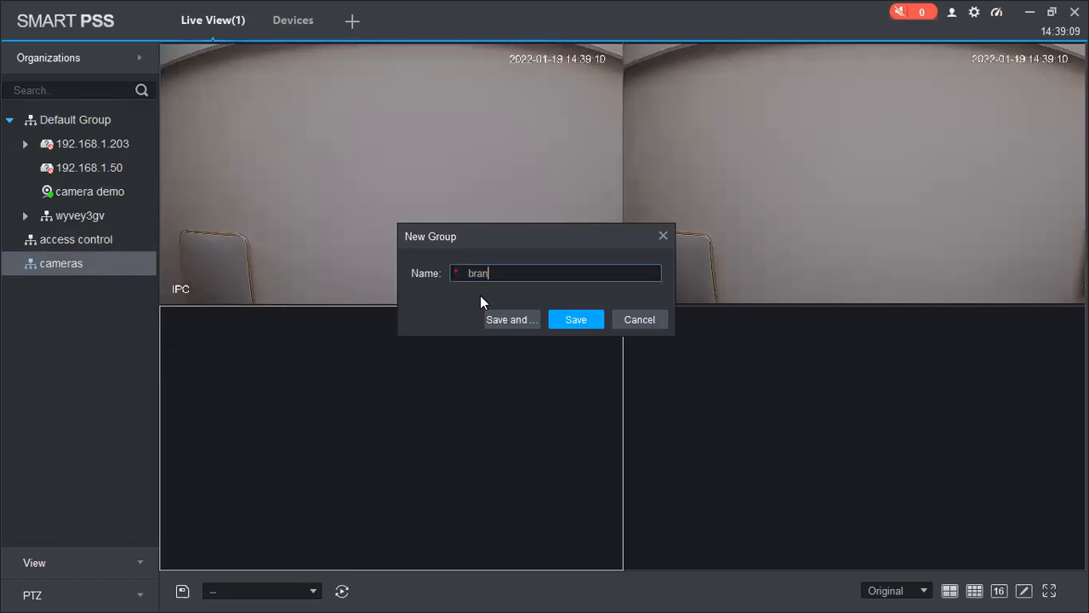
pyautogui.write('branch A cameras')
pyautogui.click(595, 319)
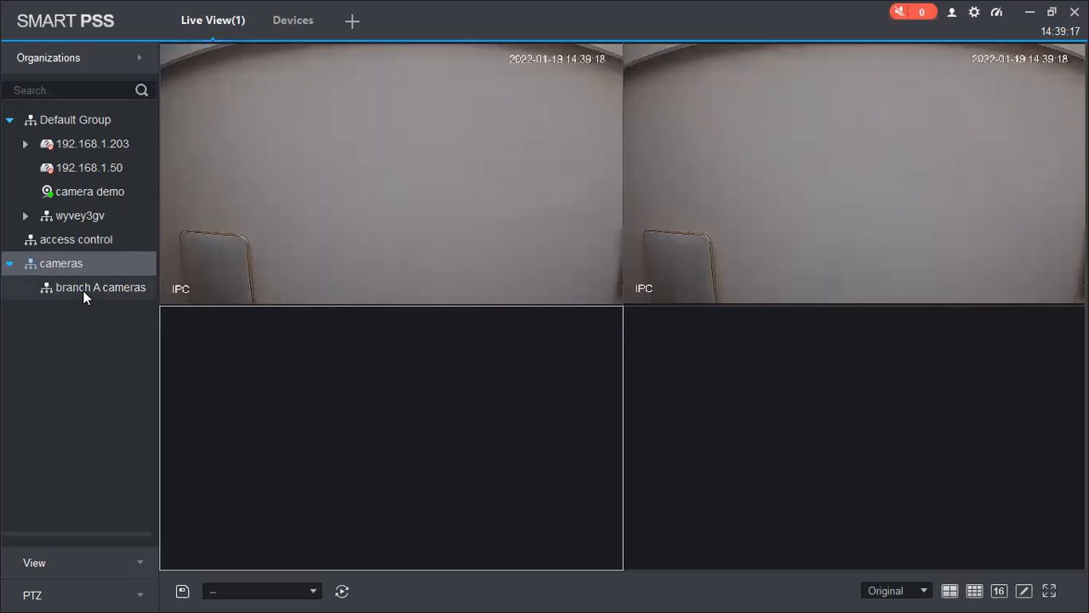
pyautogui.click(83, 291)
pyautogui.click(85, 188)
# Step: Move camera demo from Default Group into branch A cameras
pyautogui.moveTo(86, 191); pyautogui.dragTo(115, 282)
pyautogui.click(24, 264)
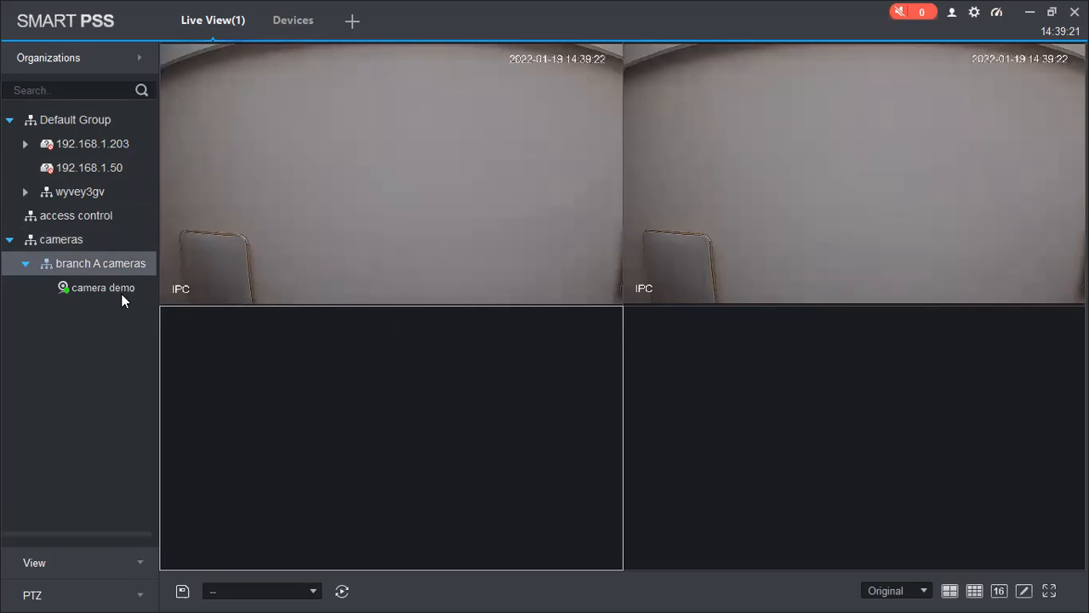
pyautogui.click(119, 289)
# Step: Browse the access control and wyvey3gv groups, then show the saved views list
pyautogui.click(55, 213)
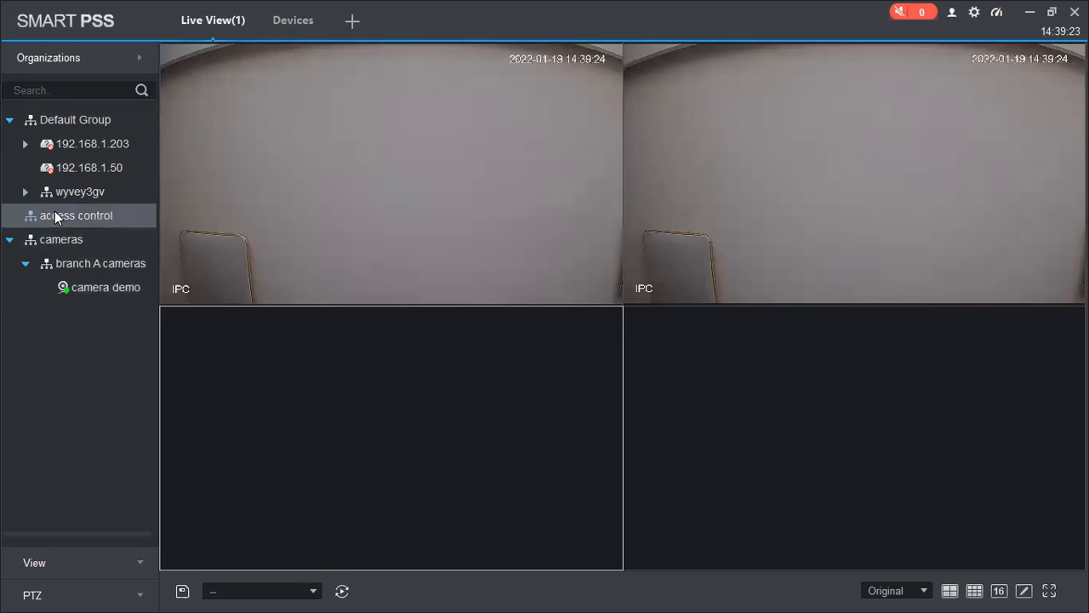
pyautogui.doubleClick(79, 148)
pyautogui.click(24, 144)
pyautogui.click(64, 200)
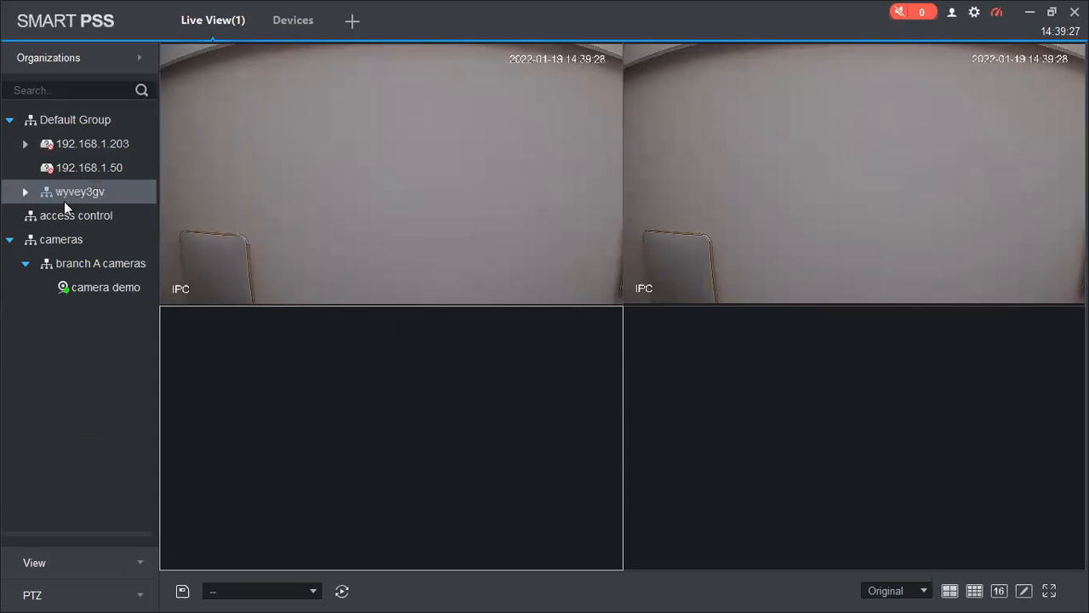
pyautogui.click(97, 287)
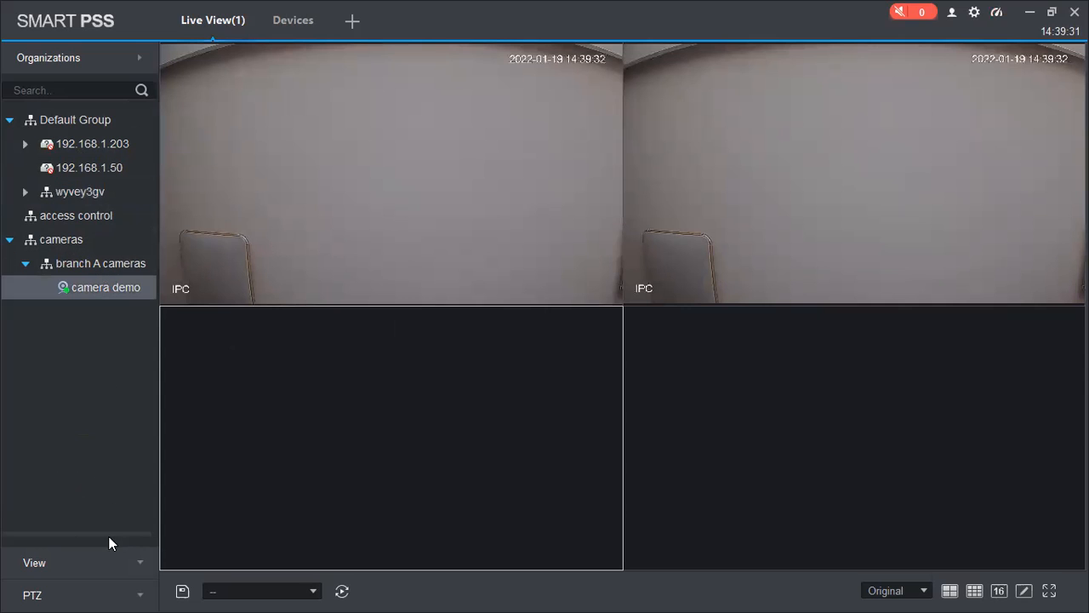
pyautogui.click(119, 561)
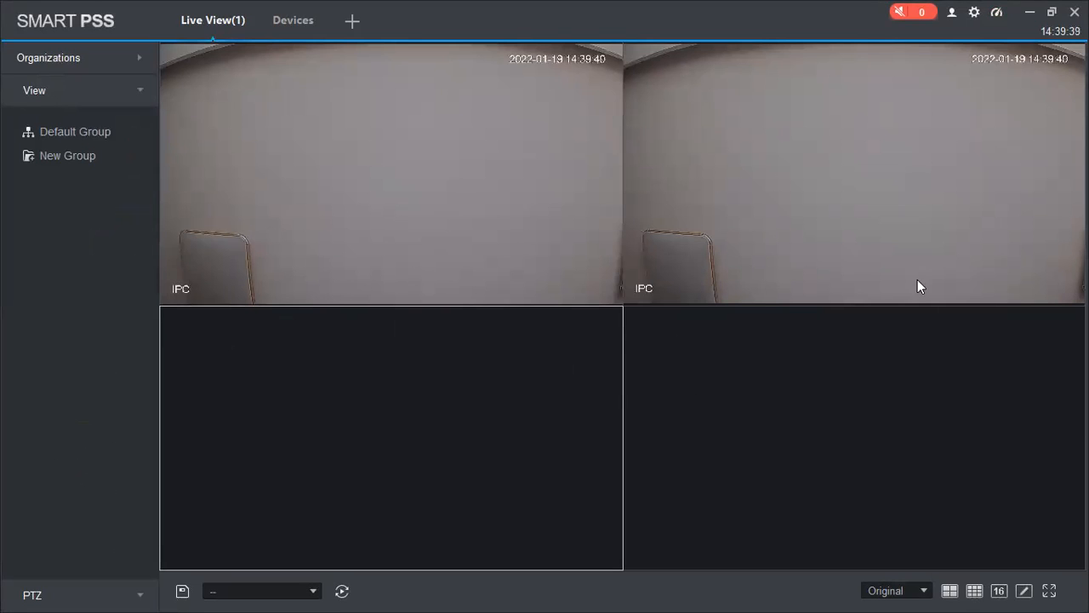
pyautogui.click(47, 156)
pyautogui.click(664, 314)
pyautogui.write('viewing')
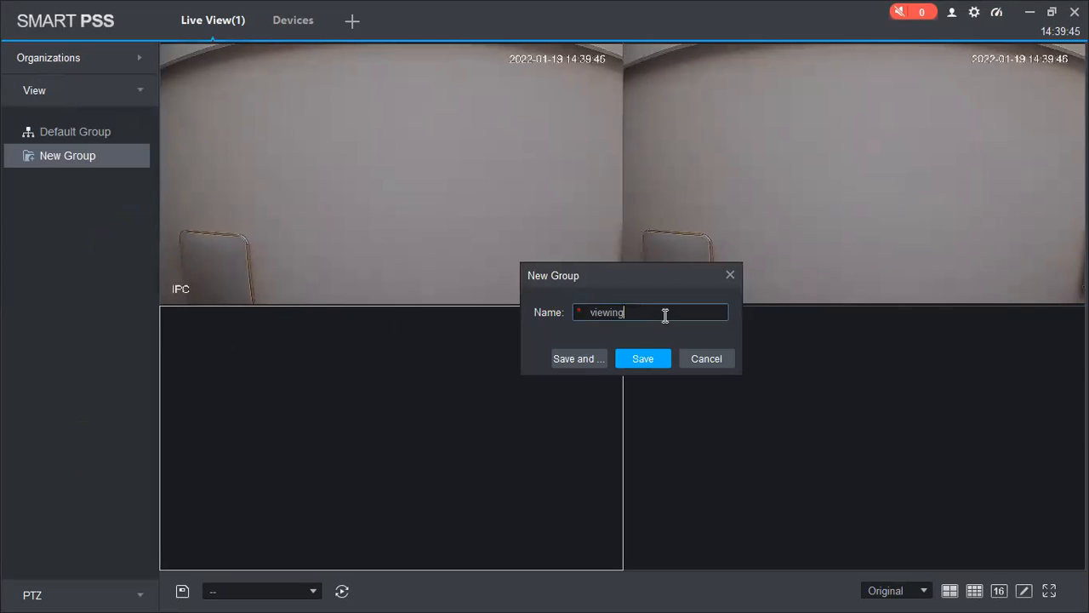
pyautogui.write(' branch sc')
pyautogui.write('ameras')
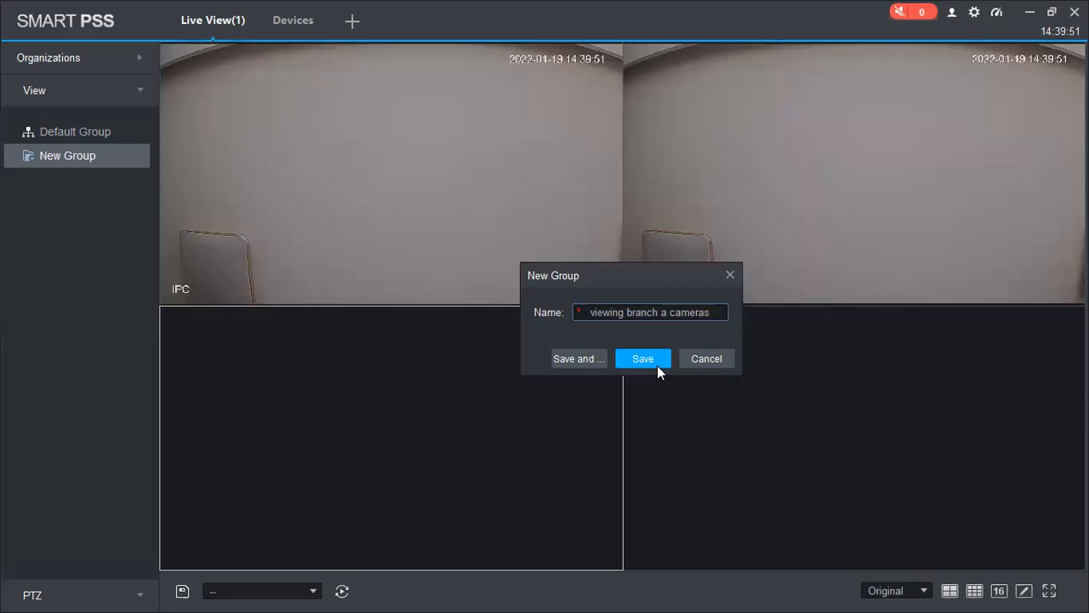
pyautogui.press('Return')
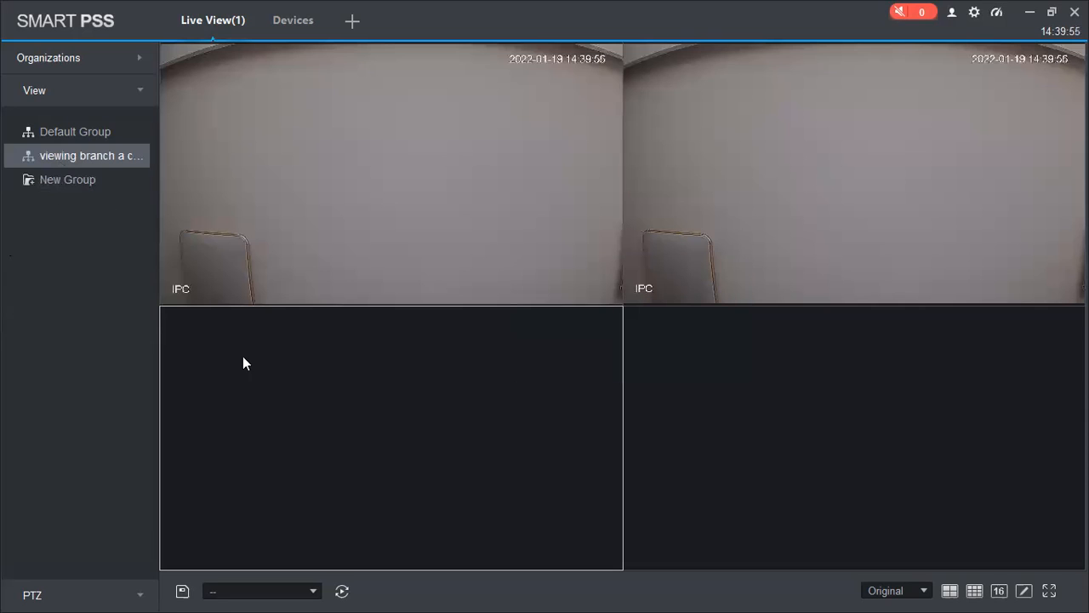
pyautogui.click(270, 590)
pyautogui.click(649, 294)
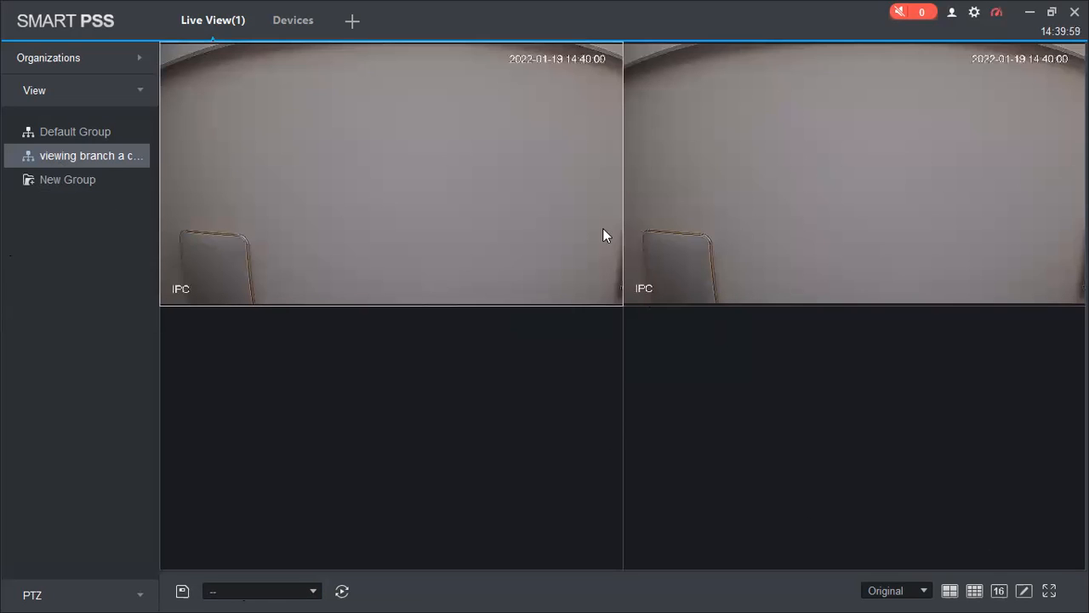
pyautogui.click(493, 417)
pyautogui.click(811, 387)
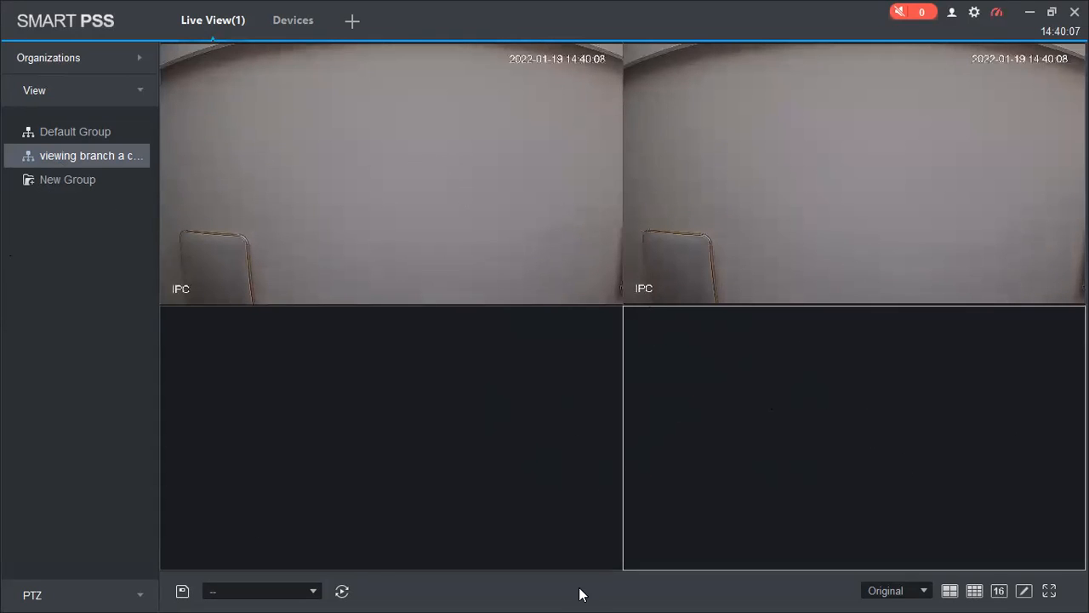
pyautogui.click(183, 592)
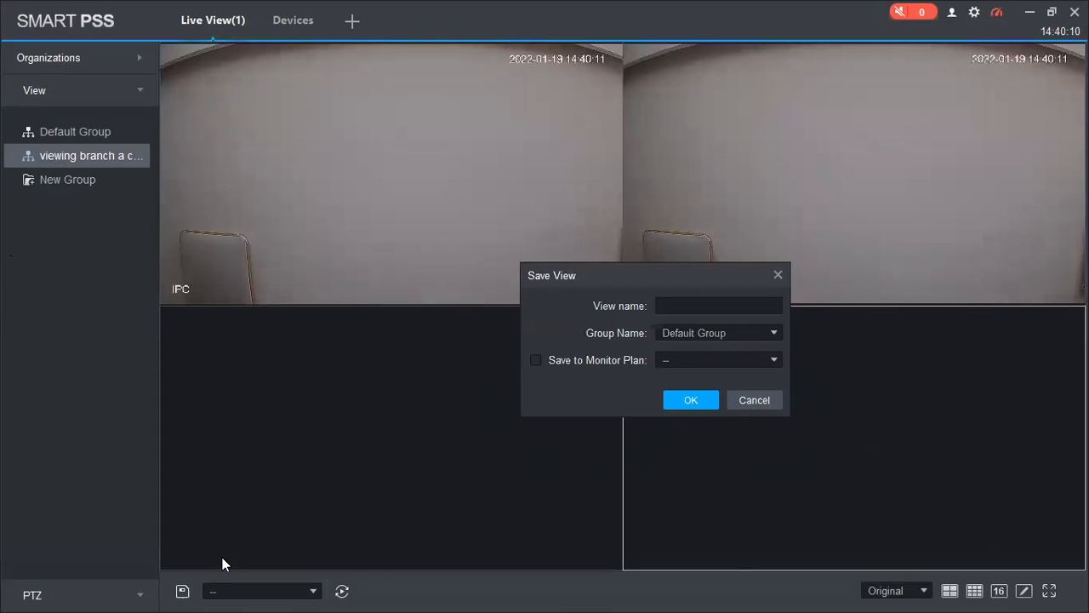
pyautogui.click(698, 305)
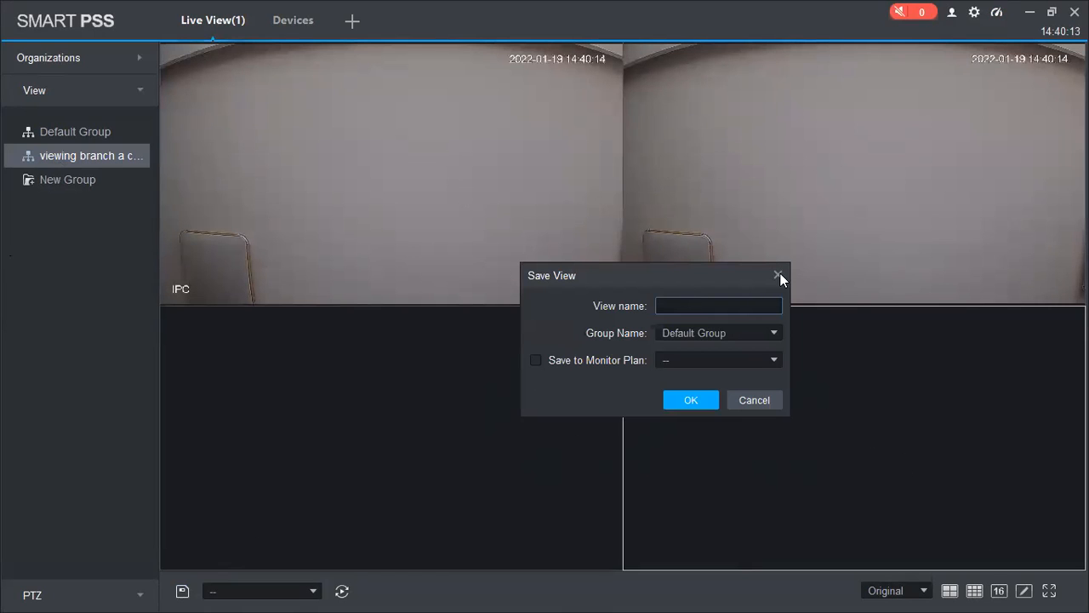
pyautogui.rightClick(66, 159)
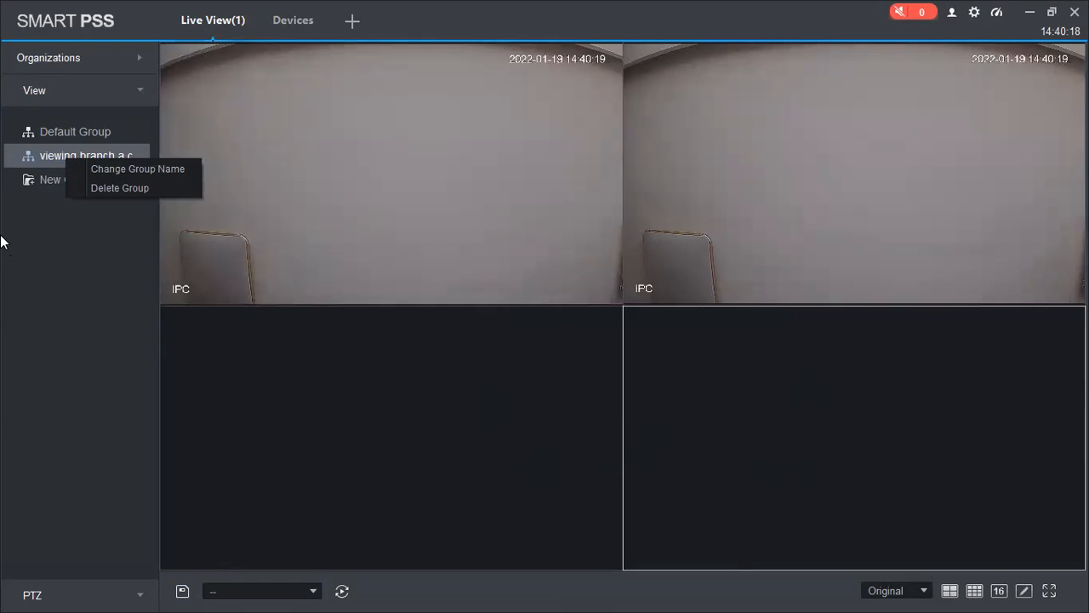
pyautogui.click(315, 592)
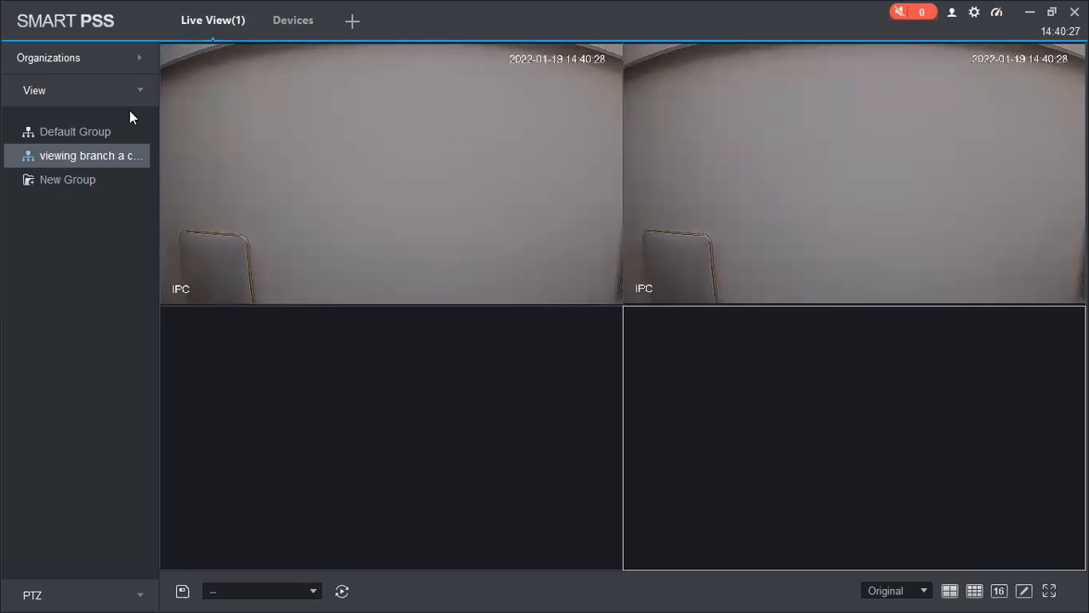
pyautogui.click(89, 90)
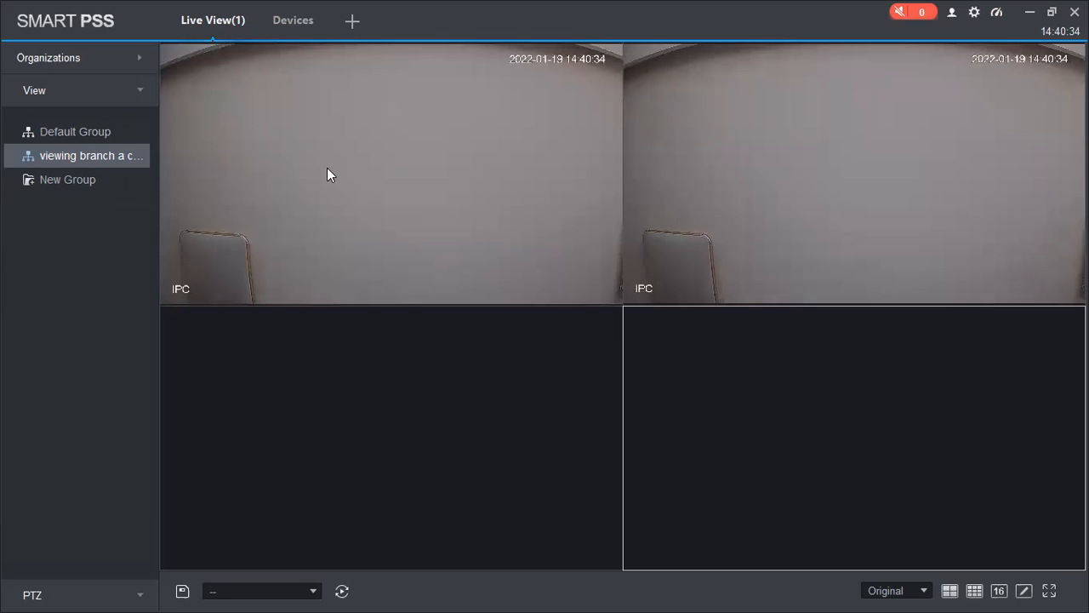
pyautogui.click(327, 170)
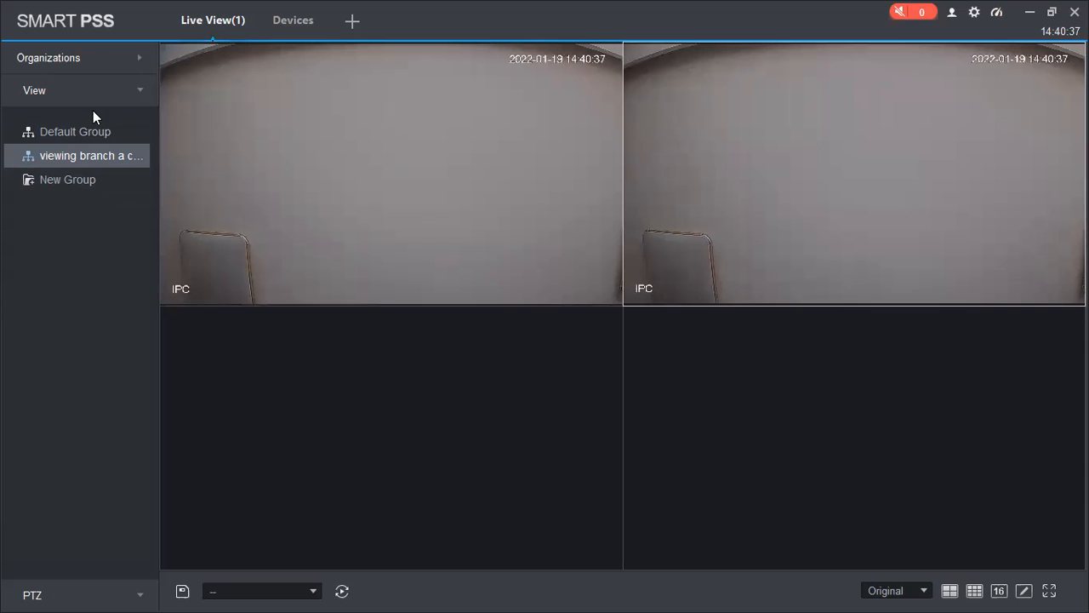
# Step: Put camera demo in the bottom-left pane and save the layout as 'viewing branch A cameras 1' in Default Group
pyautogui.click(75, 59)
pyautogui.moveTo(91, 287); pyautogui.dragTo(314, 386)
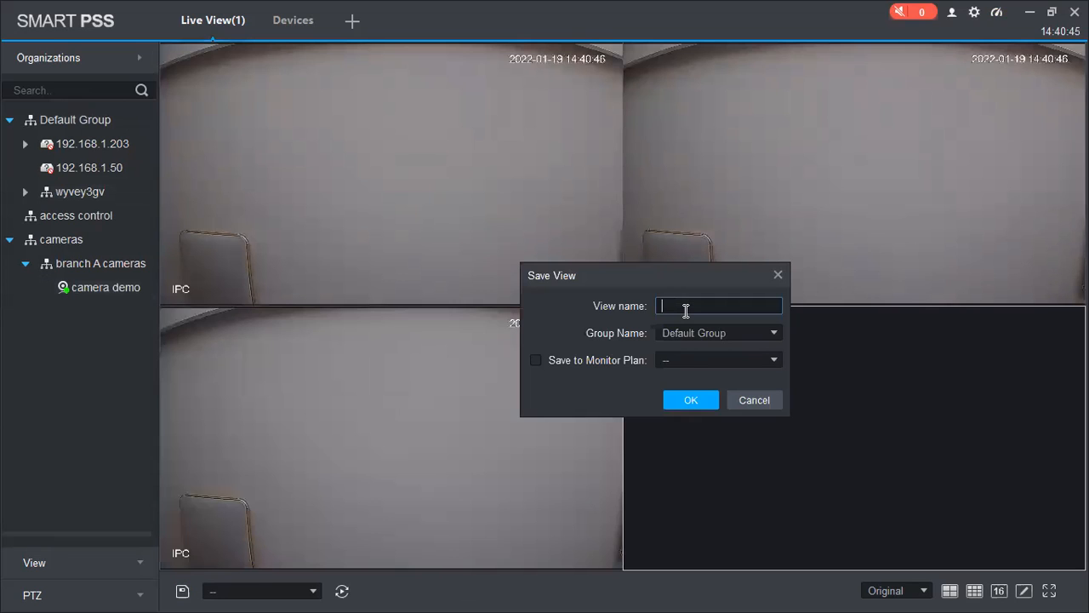
pyautogui.write('vi')
pyautogui.write('ew')
pyautogui.write('ing bra')
pyautogui.write('nch ')
pyautogui.write('A camera')
pyautogui.write('s')
pyautogui.write(' 1')
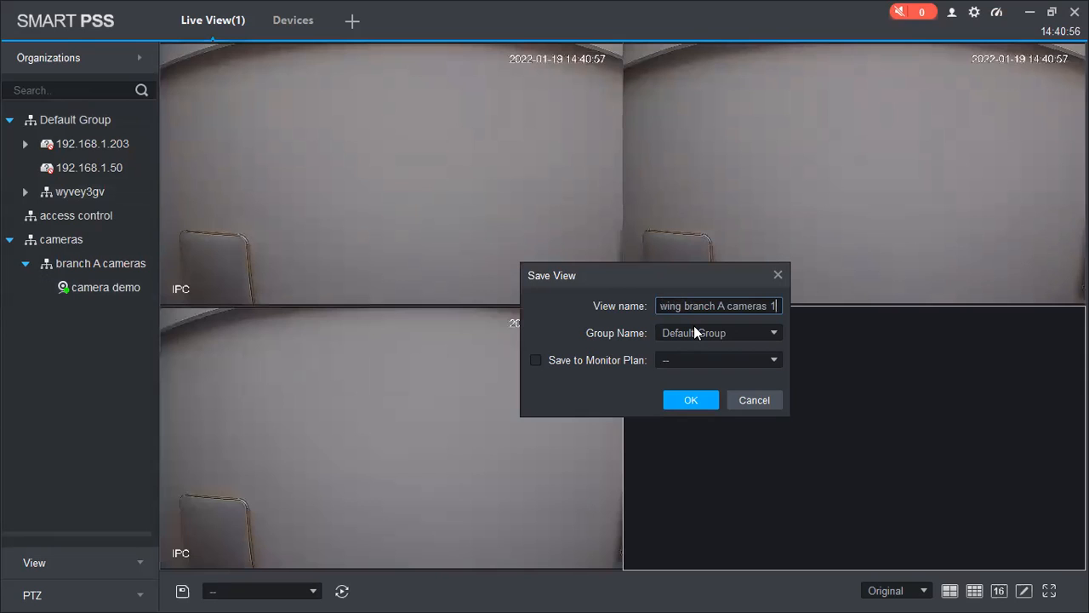
pyautogui.click(694, 331)
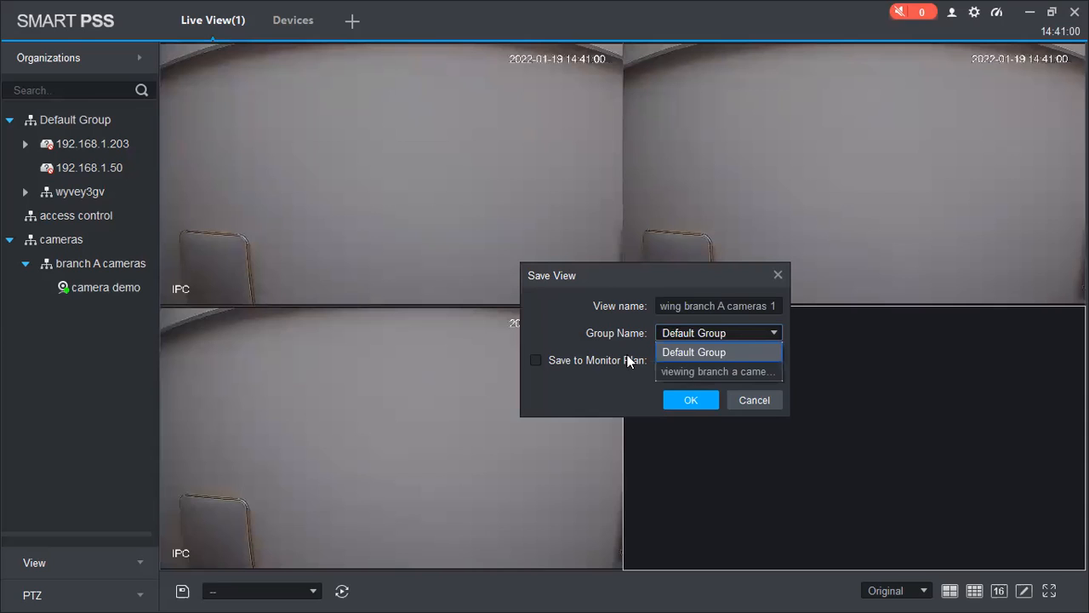
pyautogui.click(700, 394)
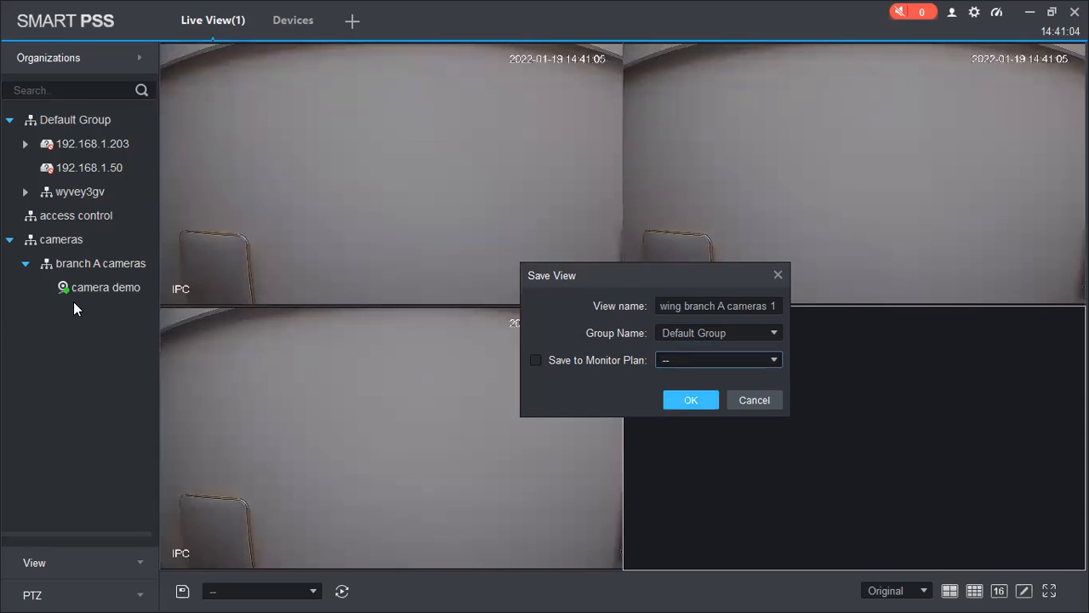
pyautogui.press('Return')
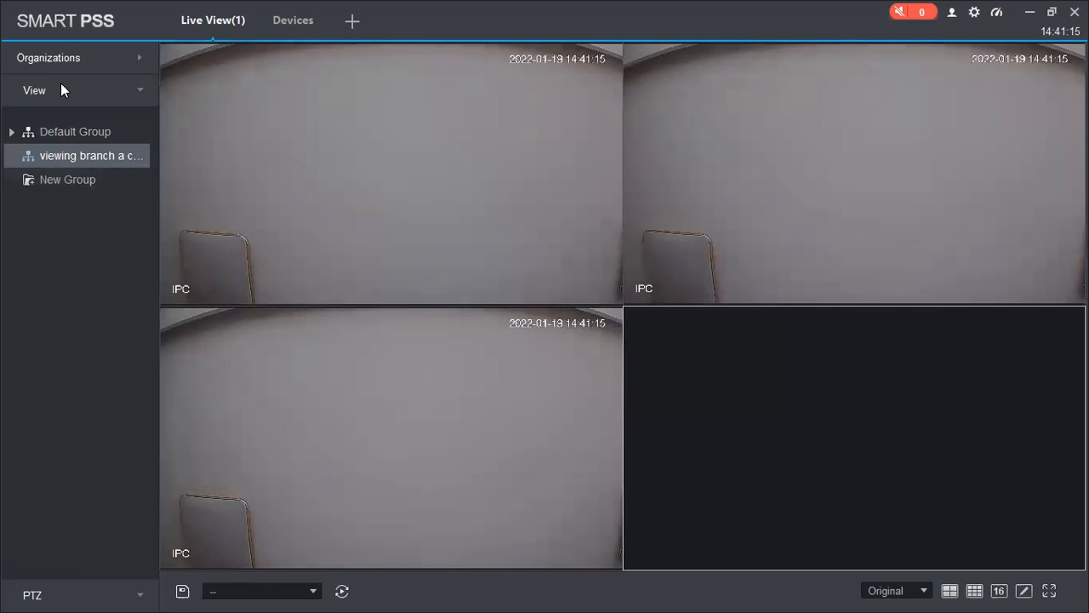
pyautogui.click(75, 60)
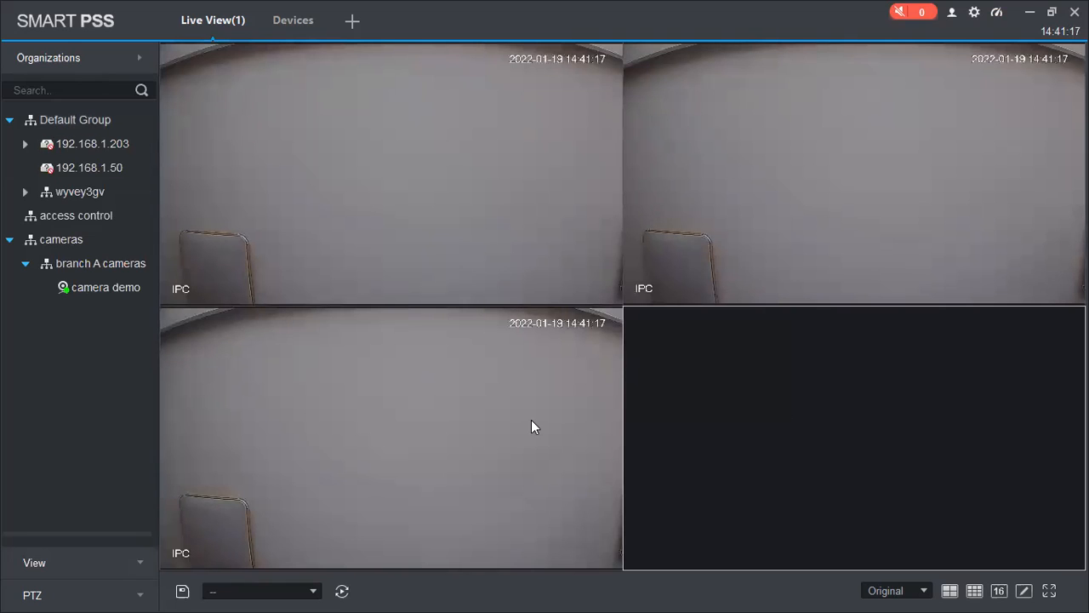
# Step: Close the bottom-left, top-right and top-left camera feeds
pyautogui.click(616, 311)
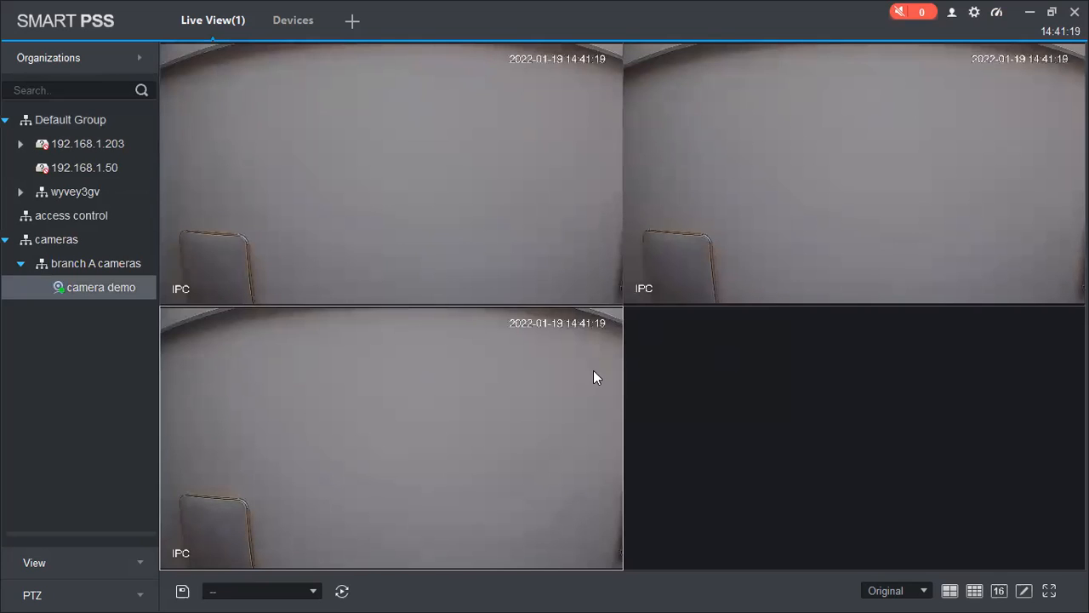
pyautogui.click(1002, 100)
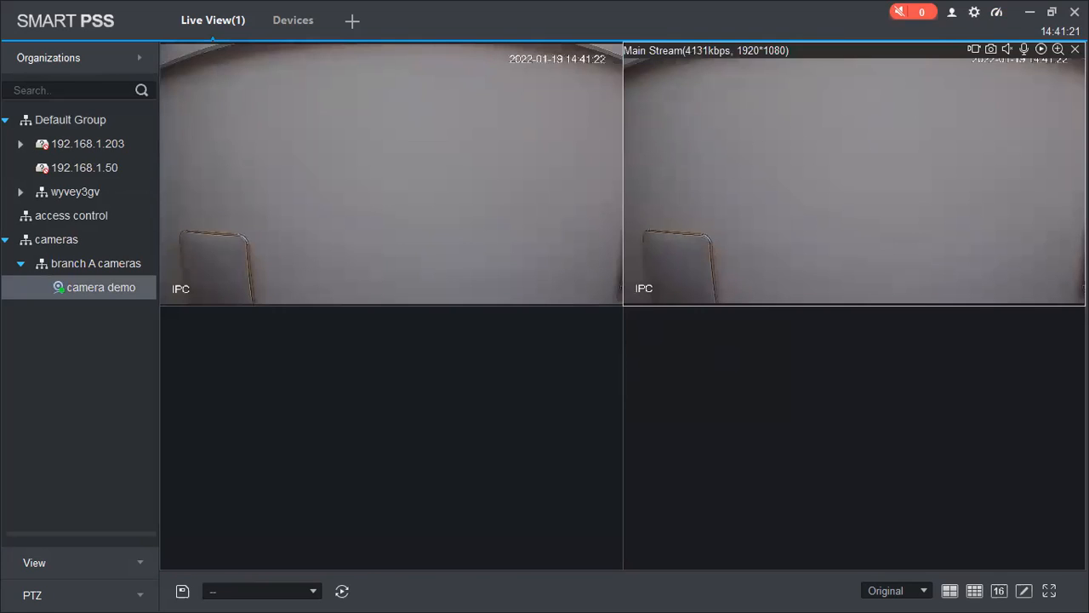
pyautogui.click(1075, 50)
pyautogui.click(614, 53)
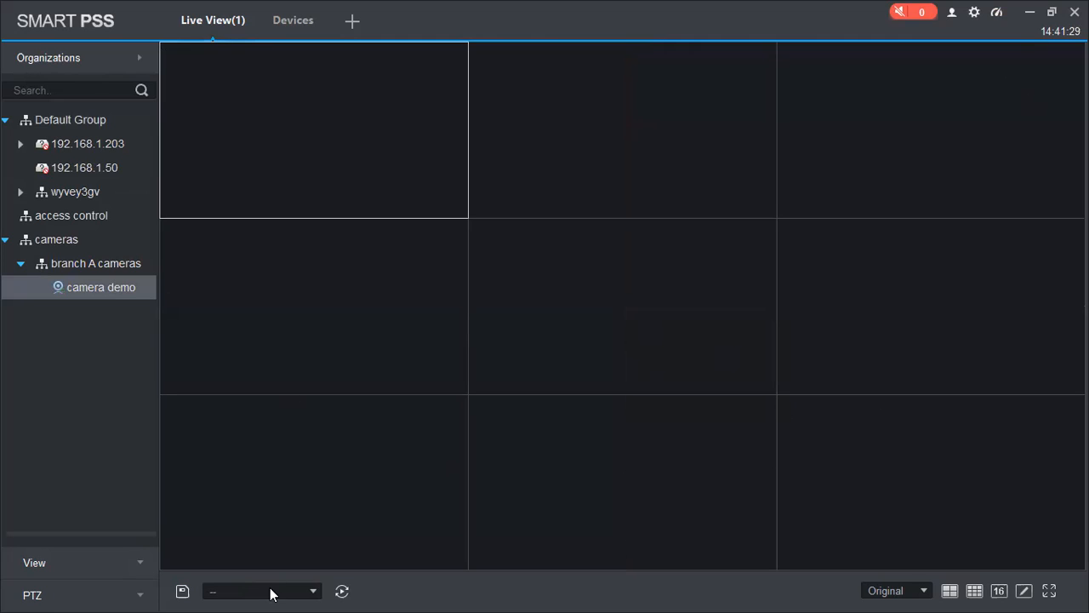
# Step: Save the empty layout as view 'viewing branch c cameras'
pyautogui.click(181, 592)
pyautogui.write('viewin')
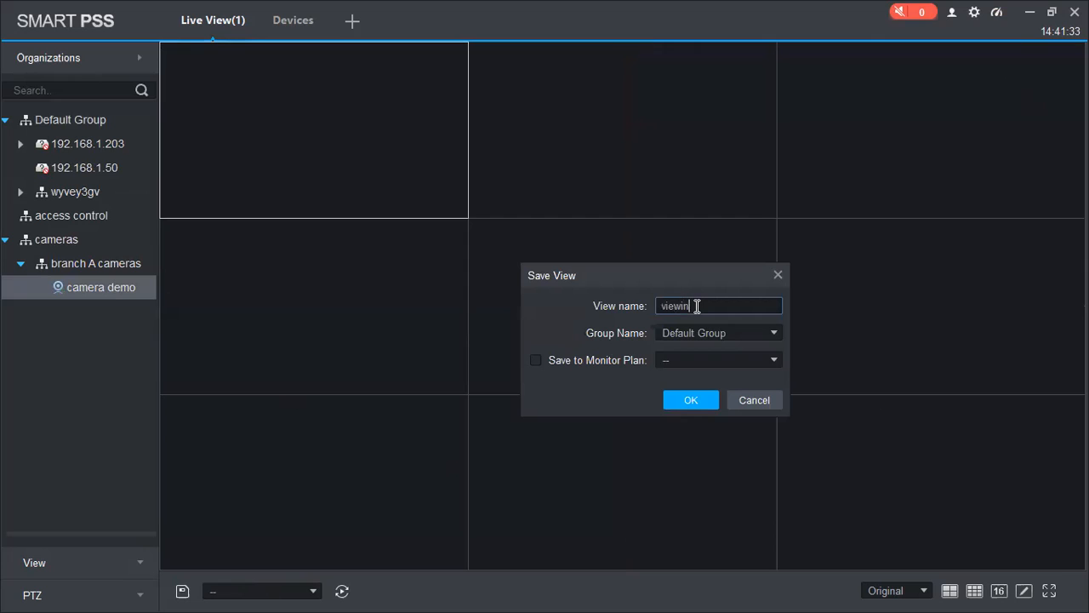
pyautogui.write('g branch c cameras')
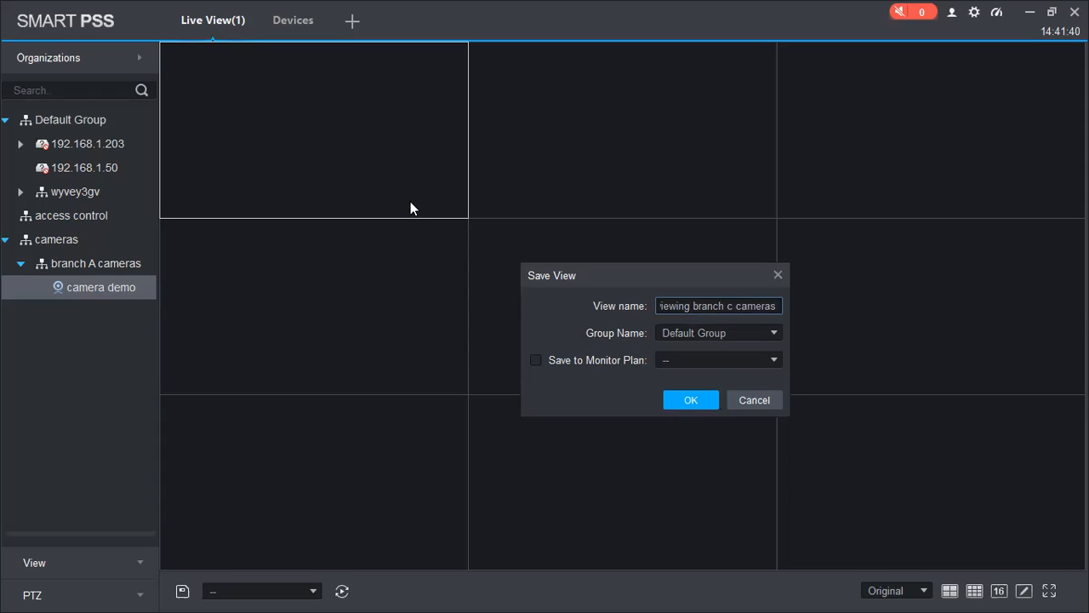
pyautogui.press('Return')
# Step: Load each saved view under Default Group in turn, ending on the first three-feed view
pyautogui.click(66, 563)
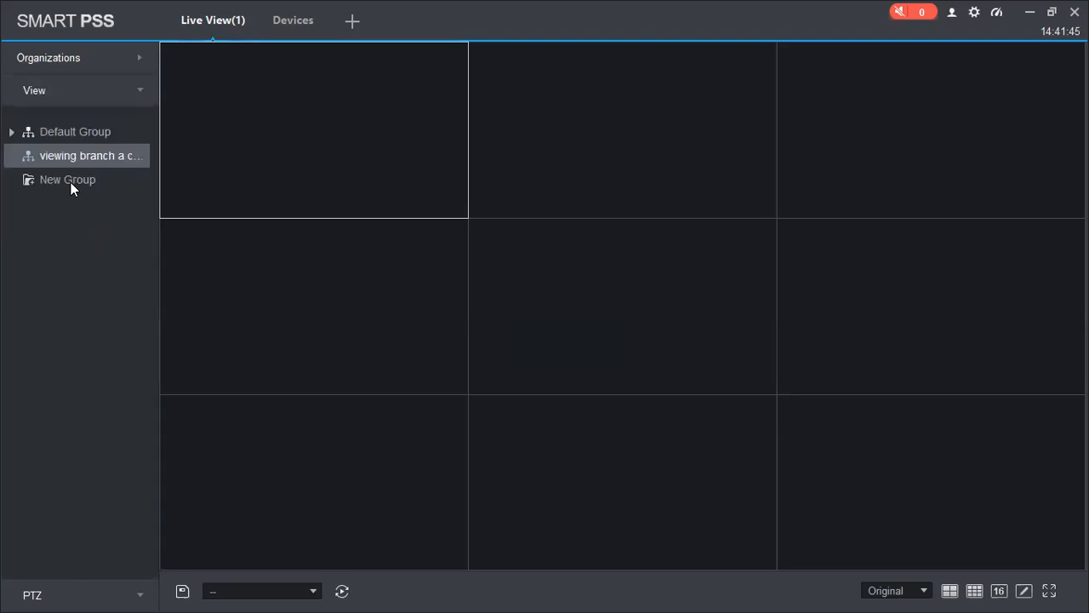
pyautogui.click(11, 131)
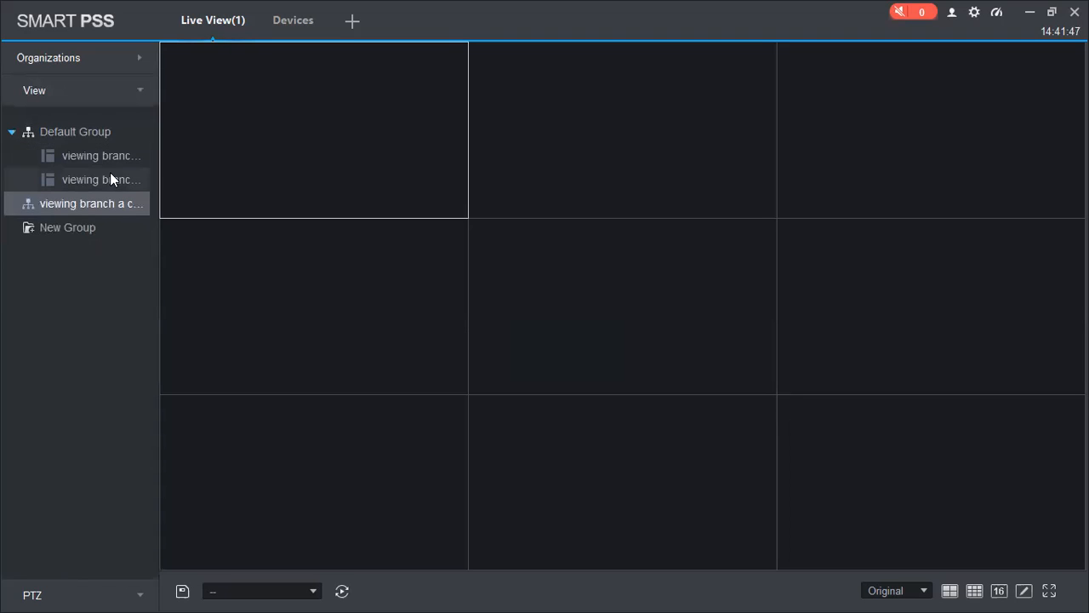
pyautogui.doubleClick(99, 161)
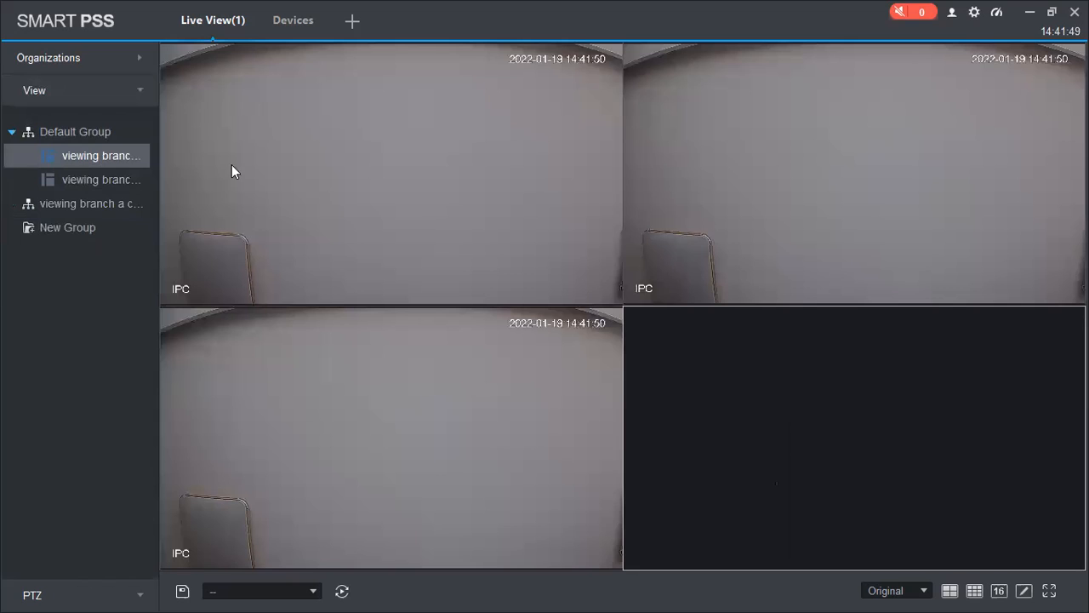
pyautogui.doubleClick(109, 177)
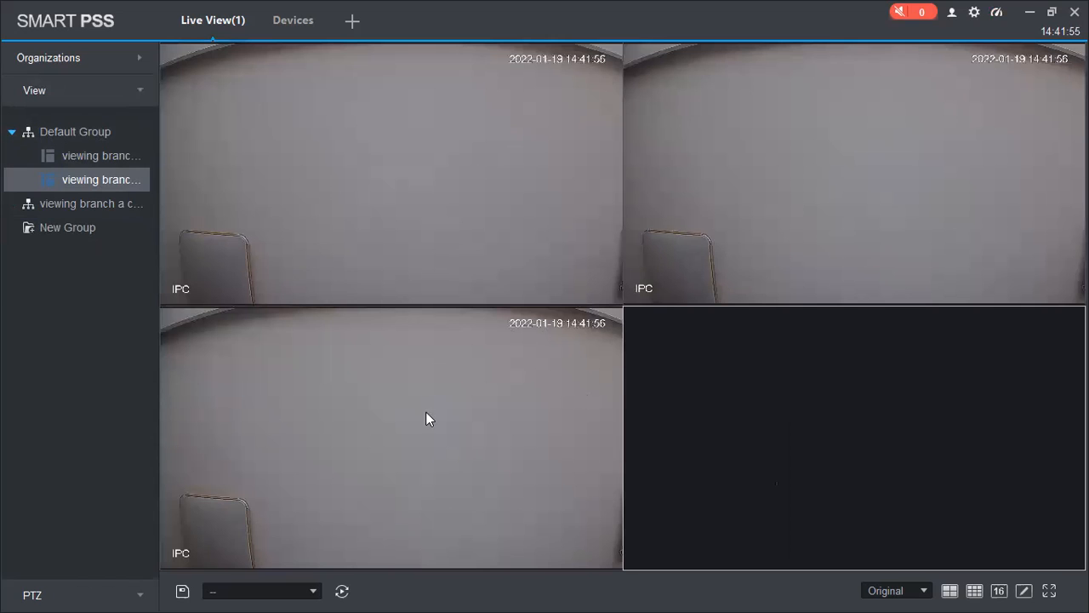
pyautogui.doubleClick(87, 149)
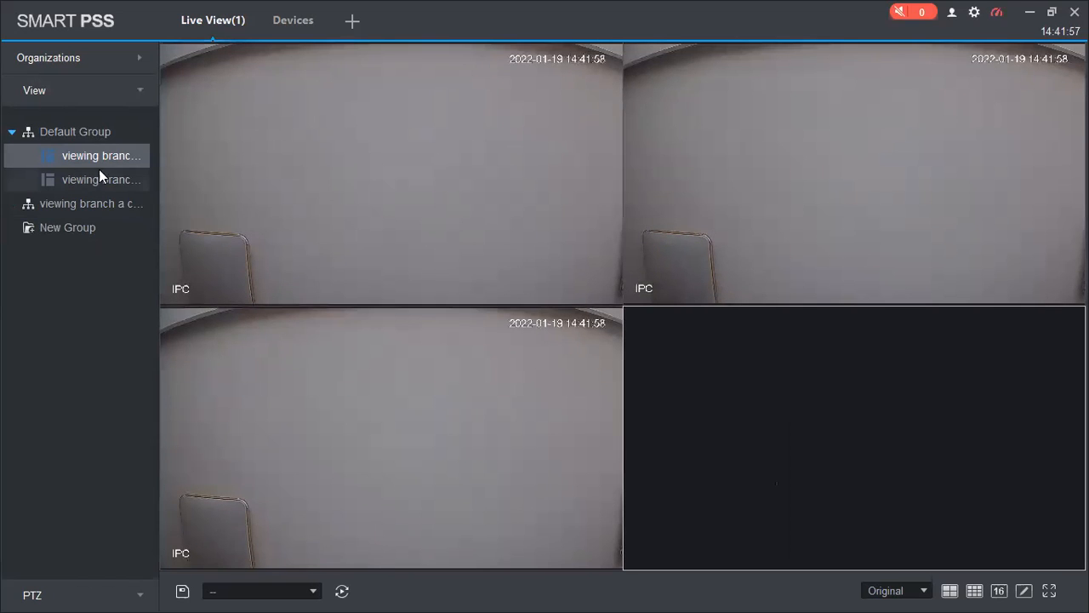
pyautogui.doubleClick(99, 178)
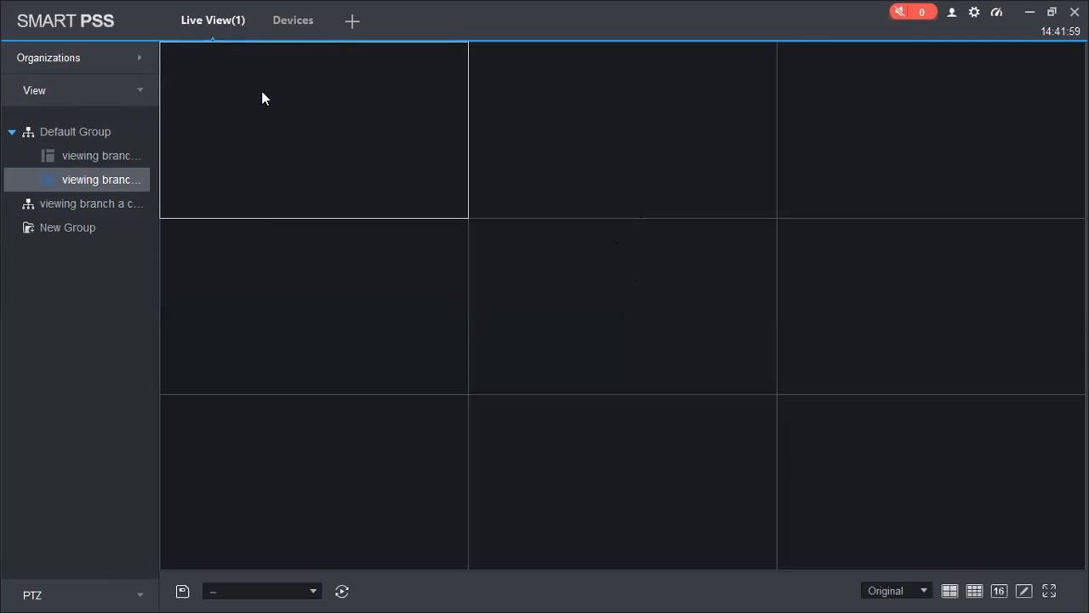
pyautogui.doubleClick(112, 150)
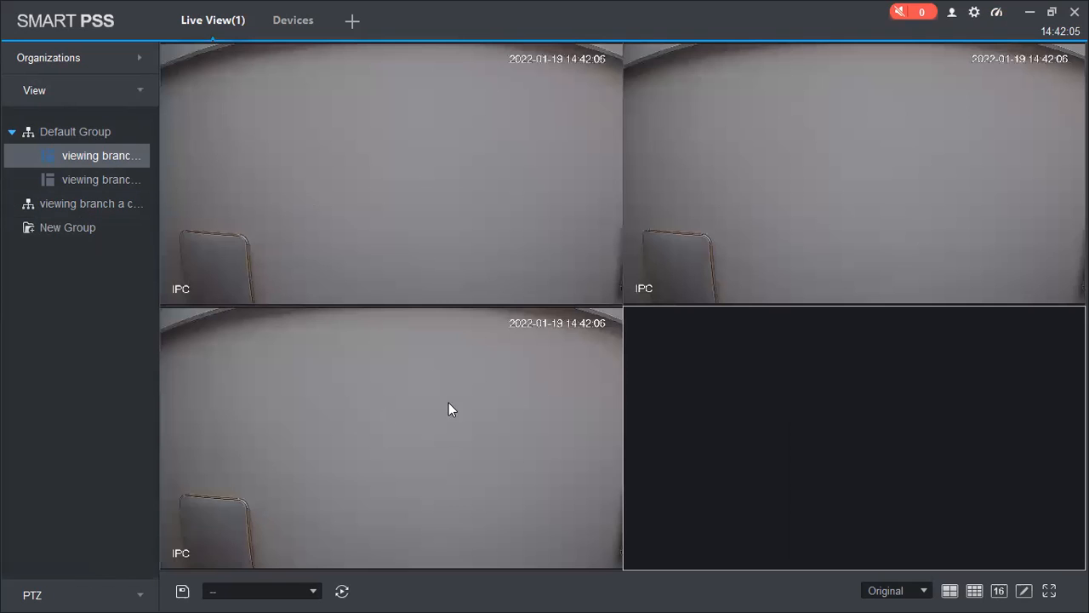
pyautogui.click(95, 594)
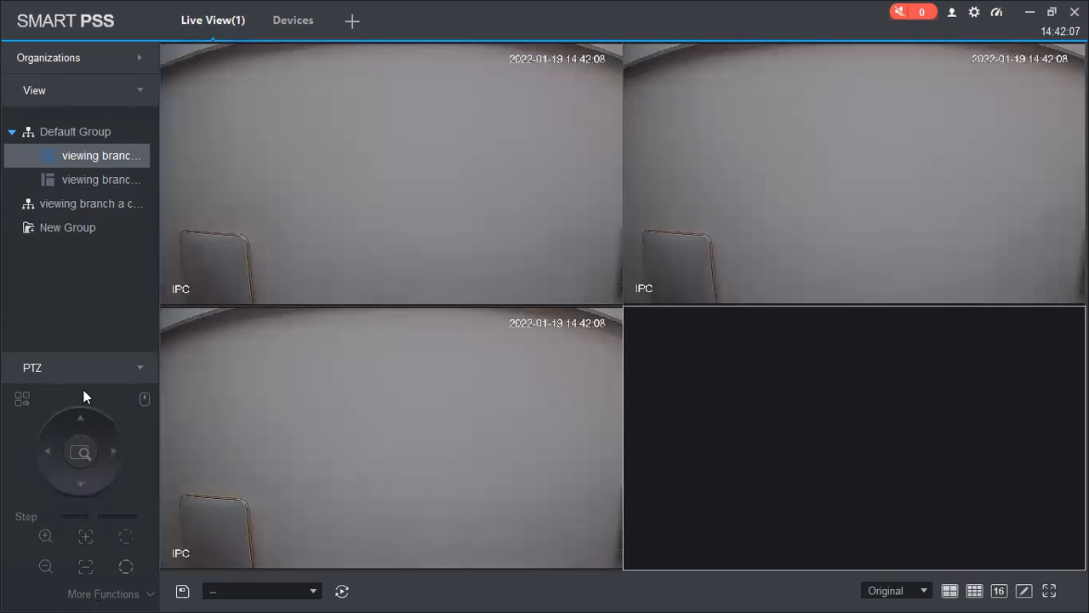
# Step: Pan the top-left camera right and test PTZ zoom in and out
pyautogui.click(343, 292)
pyautogui.click(114, 459)
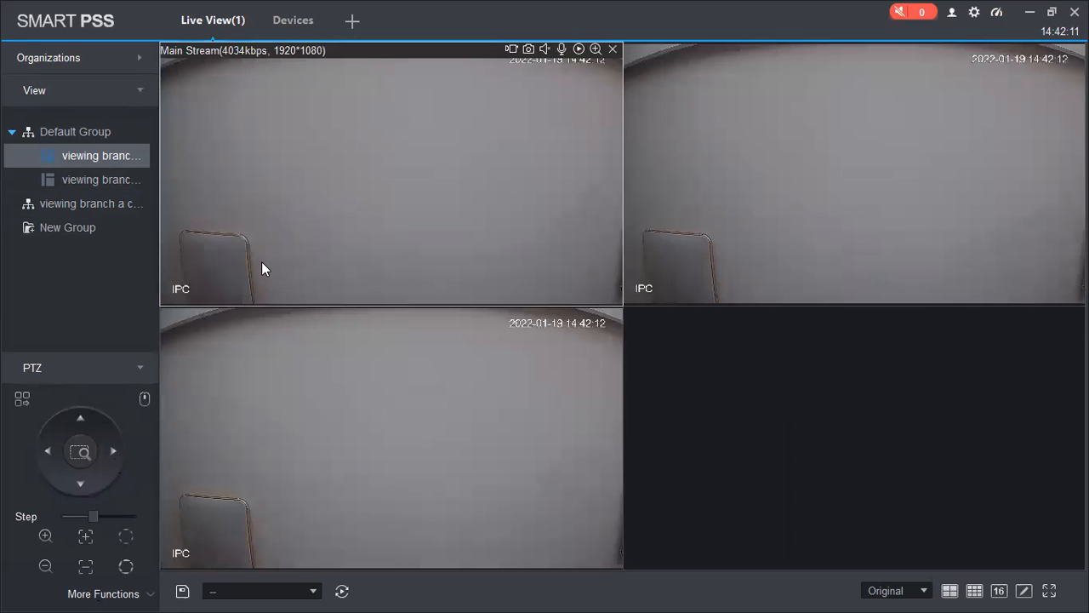
pyautogui.click(316, 437)
pyautogui.click(356, 228)
pyautogui.click(44, 537)
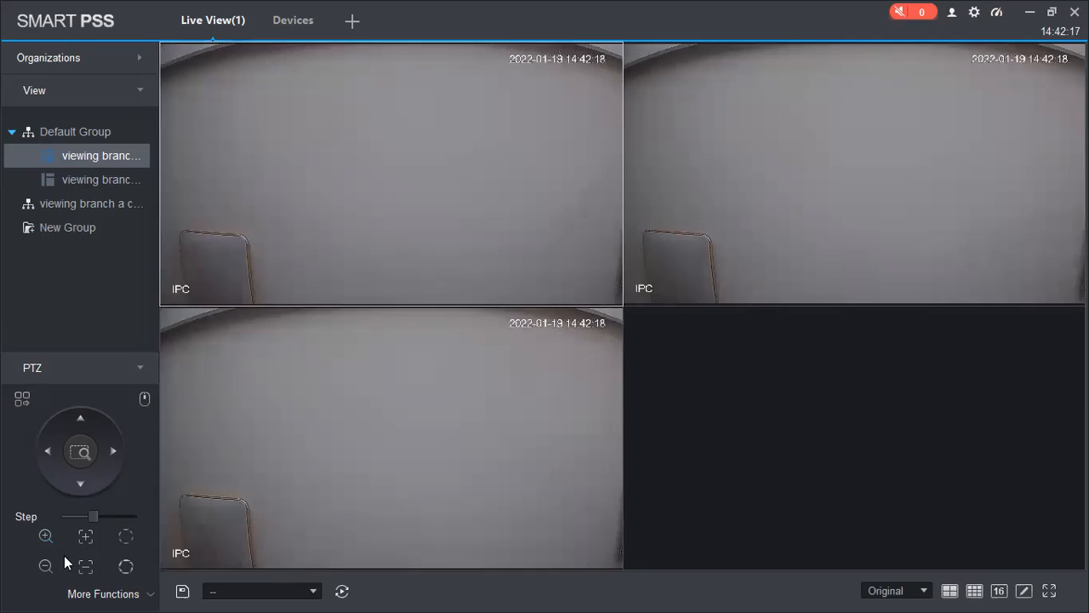
pyautogui.click(43, 564)
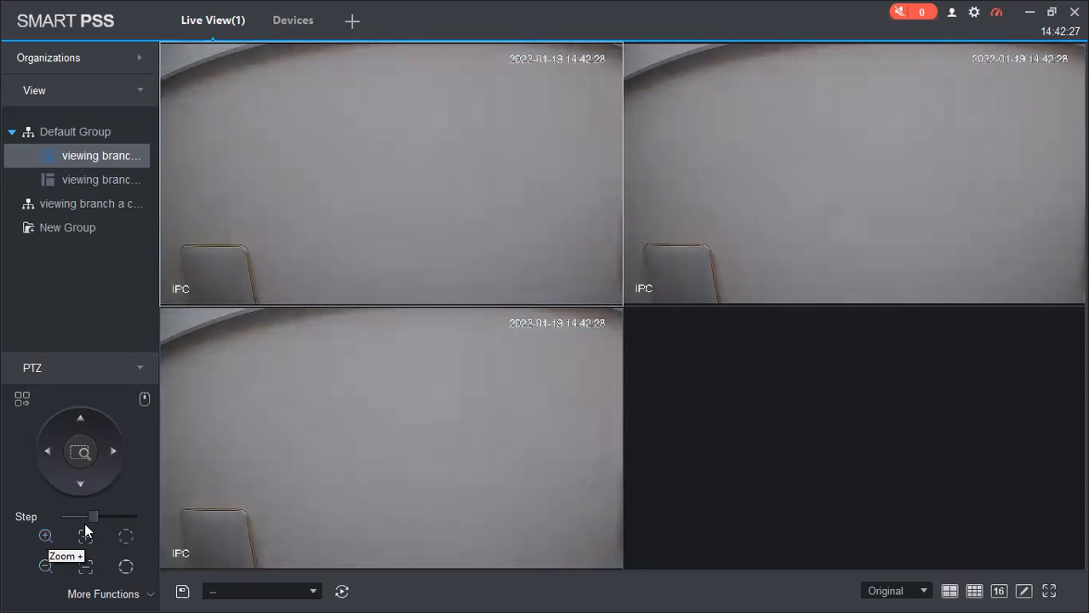
# Step: Lower the PTZ step to its minimum and show the preset point functions
pyautogui.moveTo(91, 511); pyautogui.dragTo(70, 514)
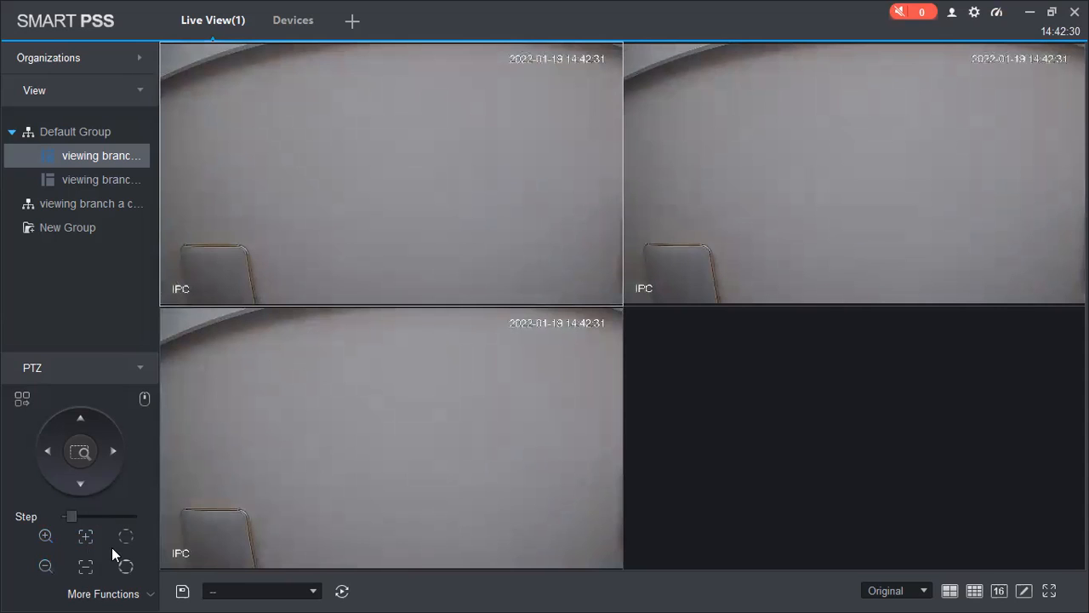
pyautogui.click(137, 593)
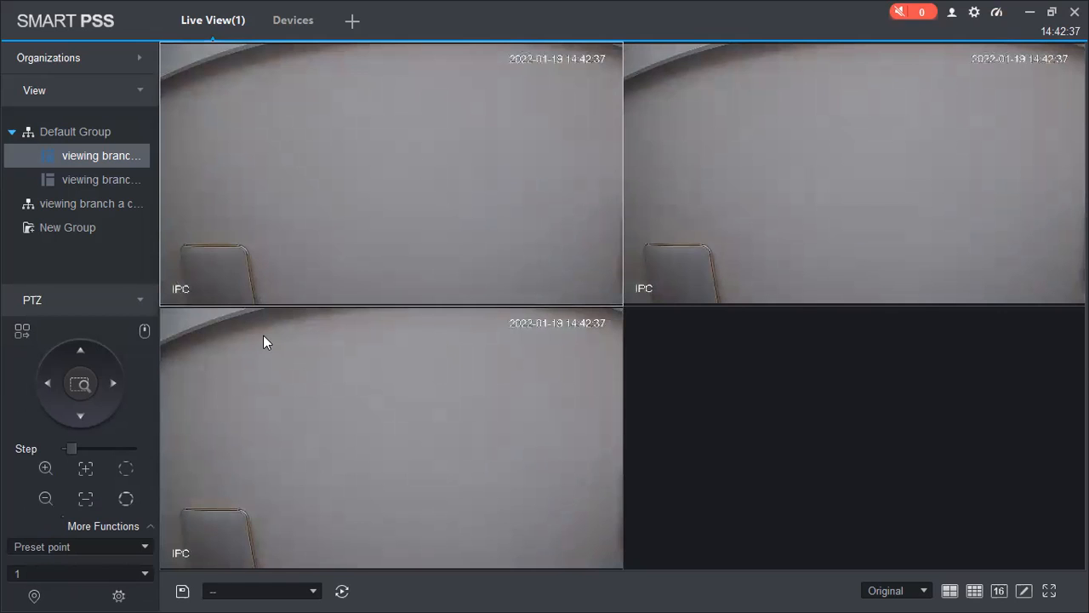
pyautogui.moveTo(263, 335)
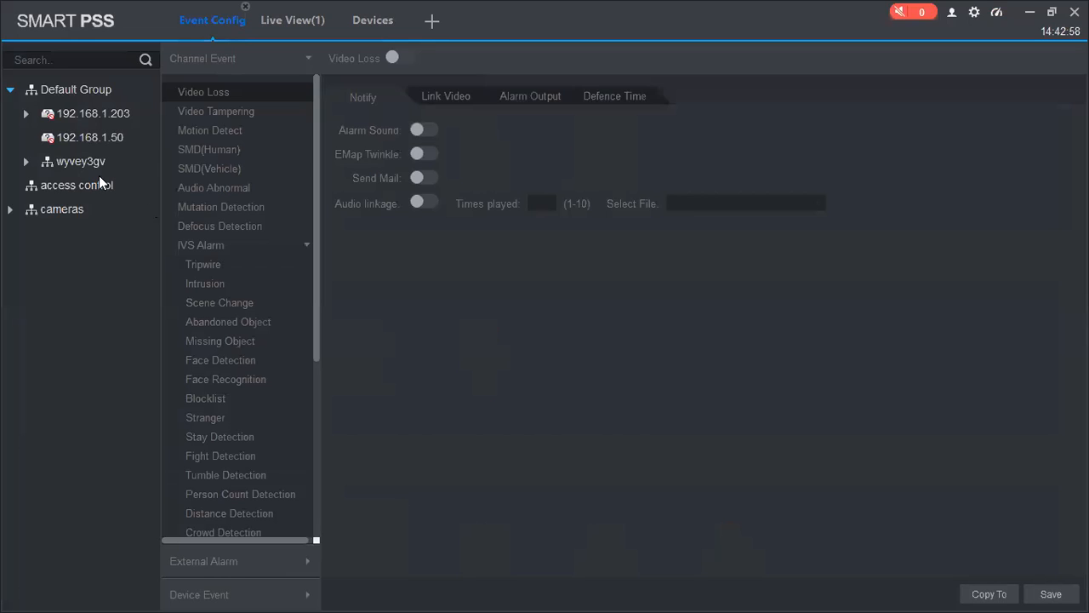
# Step: Select camera demo under cameras > branch A cameras, switch Motion Detect on and enable Alarm Sound
pyautogui.click(11, 209)
pyautogui.click(29, 234)
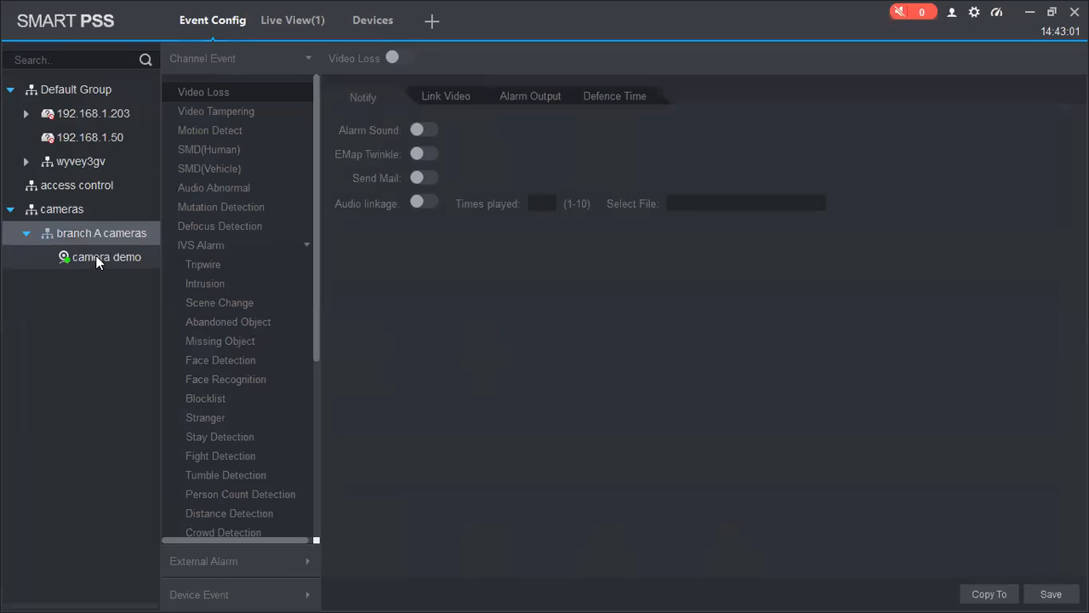
pyautogui.click(98, 259)
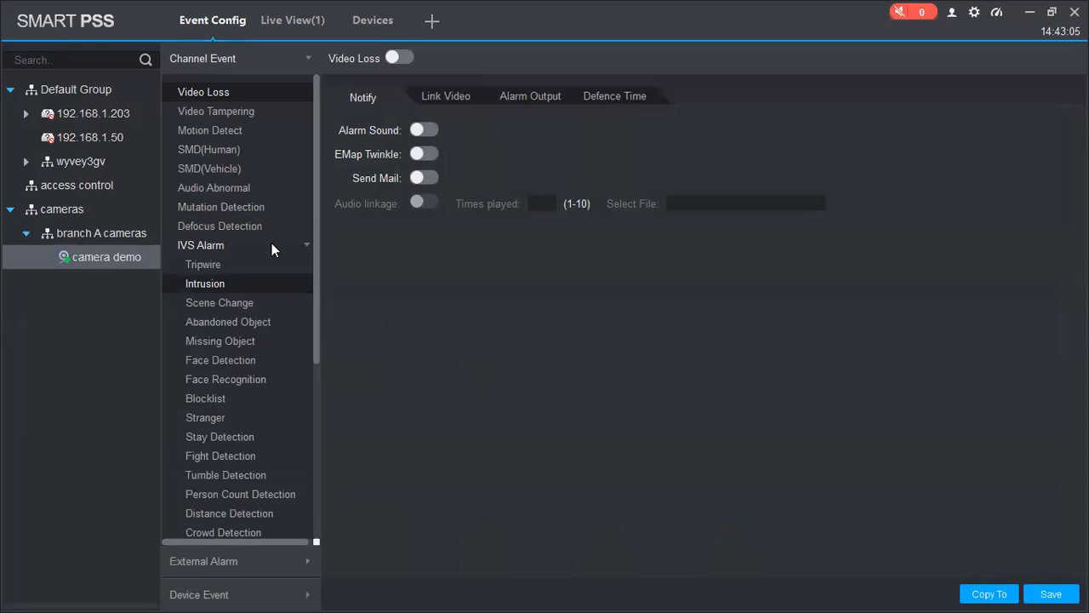
pyautogui.click(212, 129)
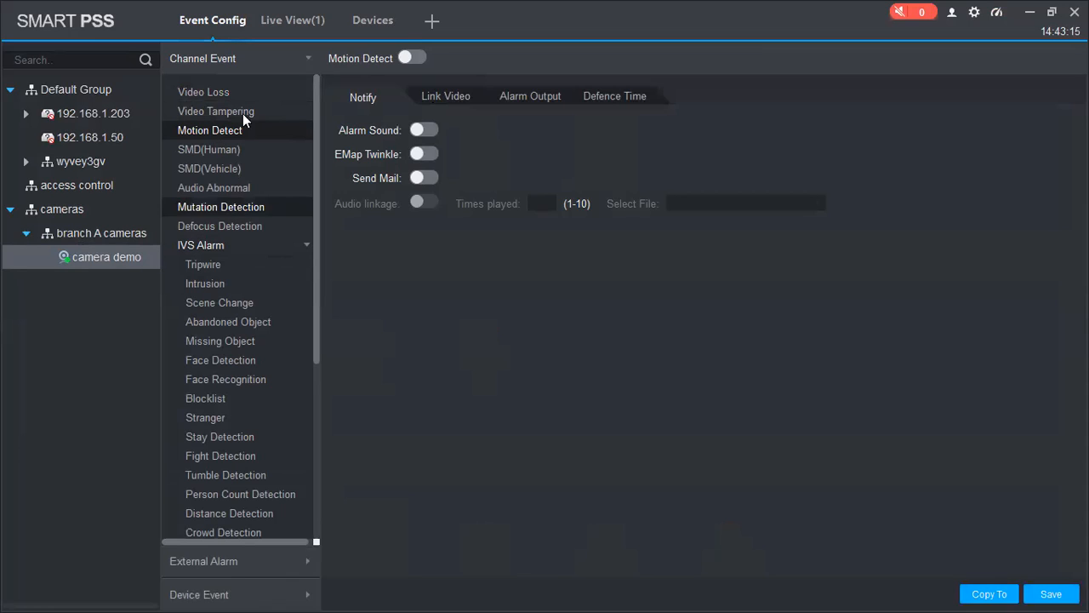
pyautogui.click(409, 59)
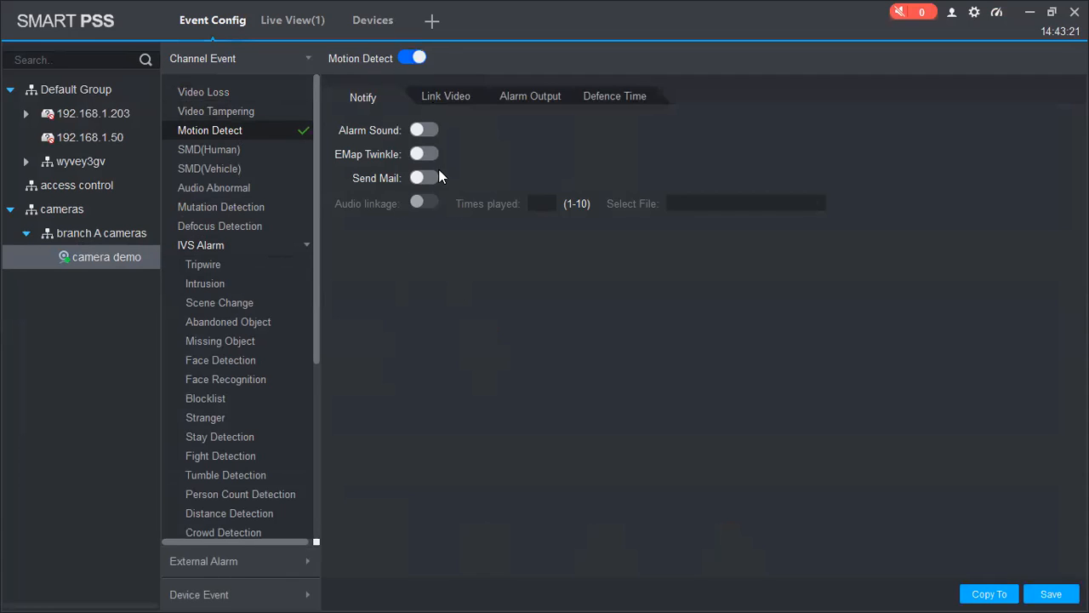
pyautogui.click(425, 129)
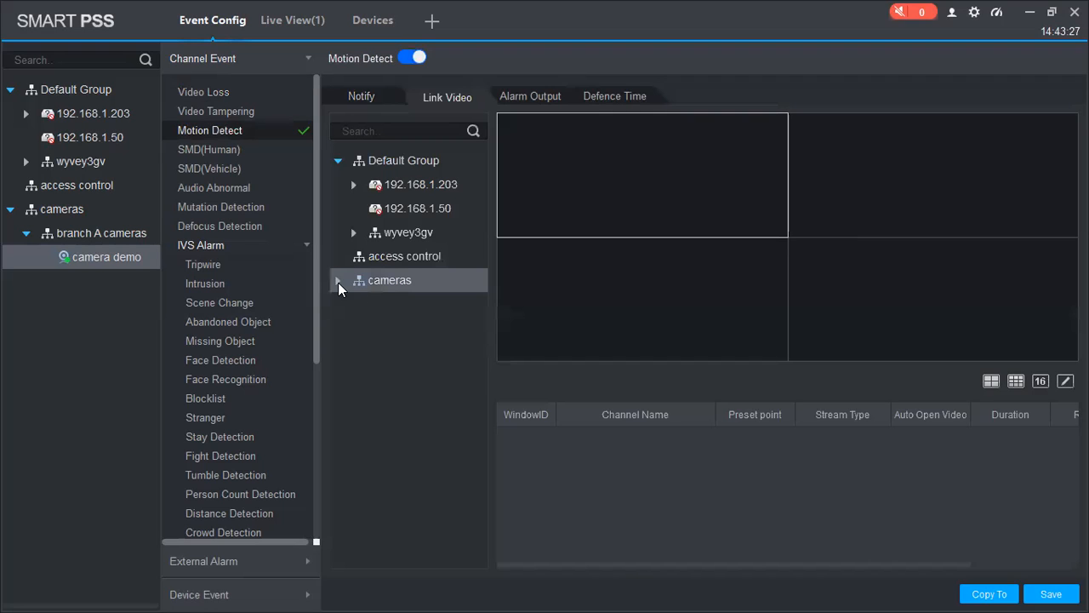
# Step: Review Motion Detect's Link Video, Alarm Output and Defence Time tabs, then return to Notify
pyautogui.click(338, 282)
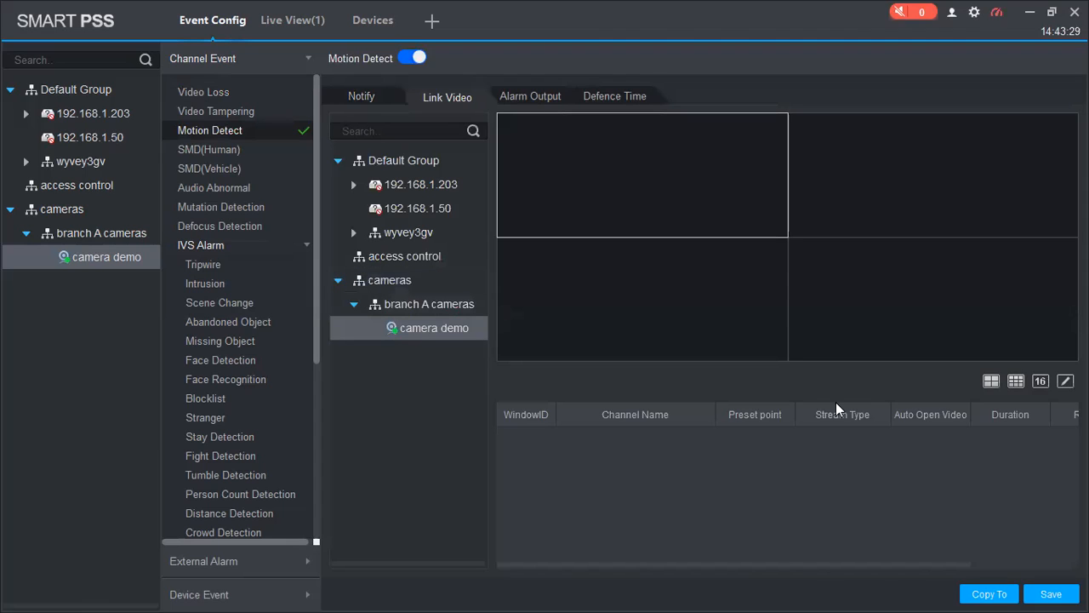
pyautogui.click(525, 96)
pyautogui.click(607, 97)
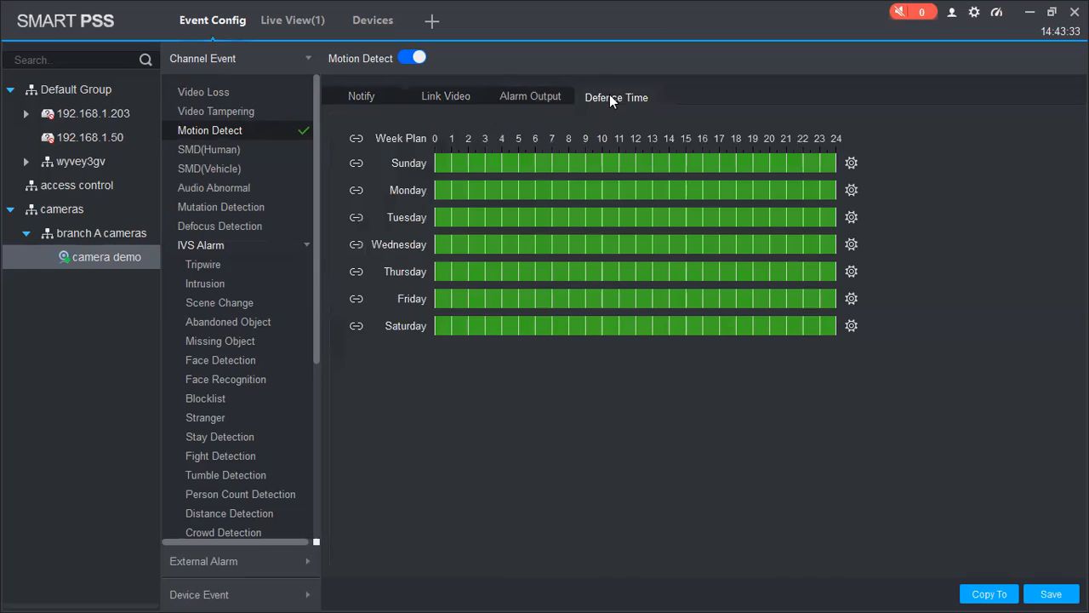
pyautogui.click(363, 96)
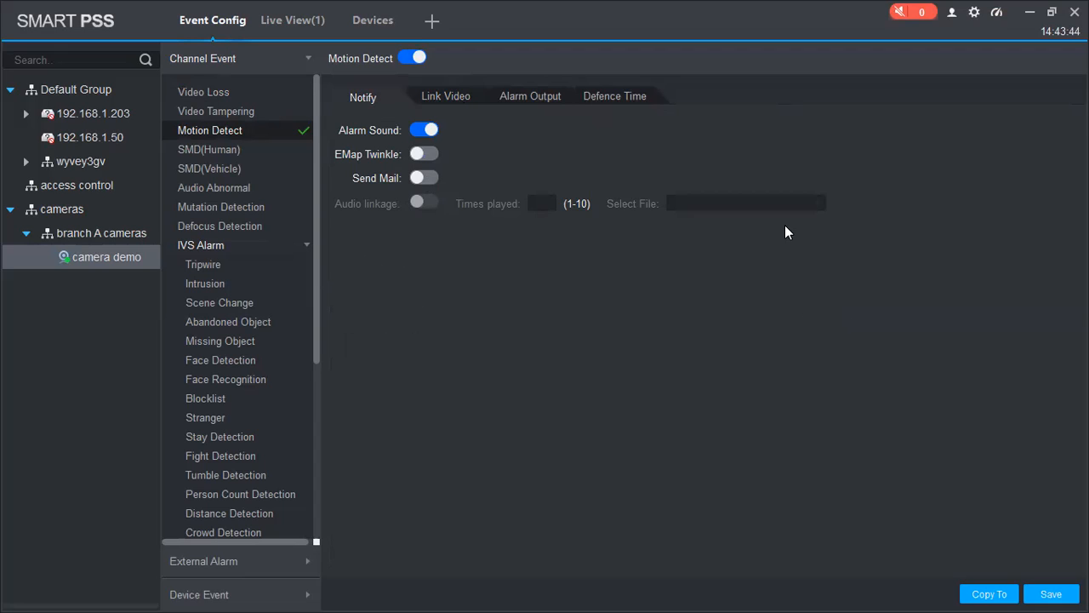
# Step: Review the SMD(Human) and Motion Detect settings, then switch on the Tripwire alarm for camera demo
pyautogui.click(233, 155)
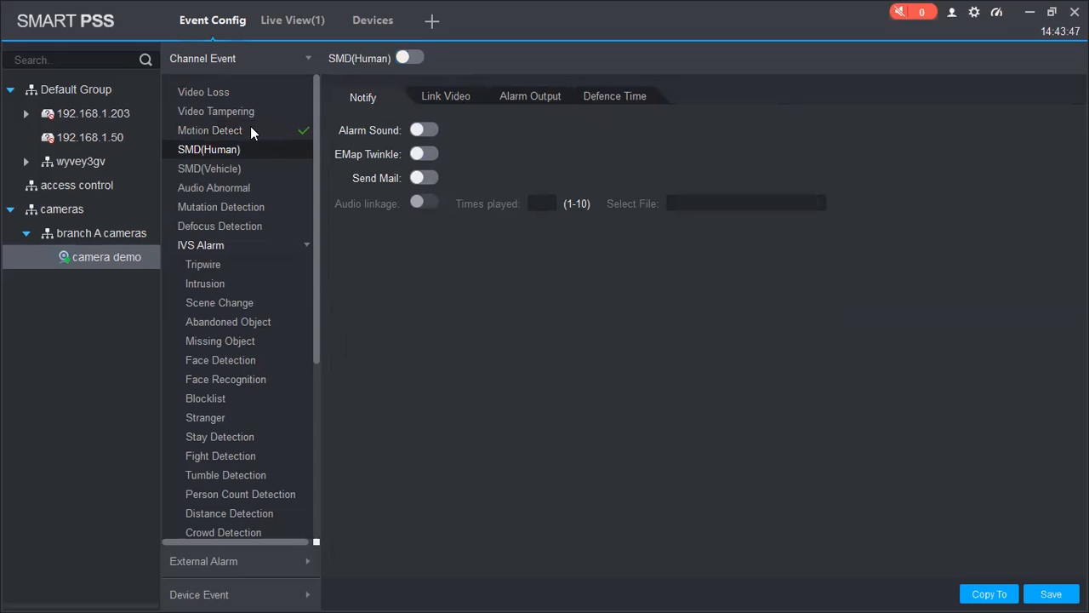
pyautogui.click(248, 124)
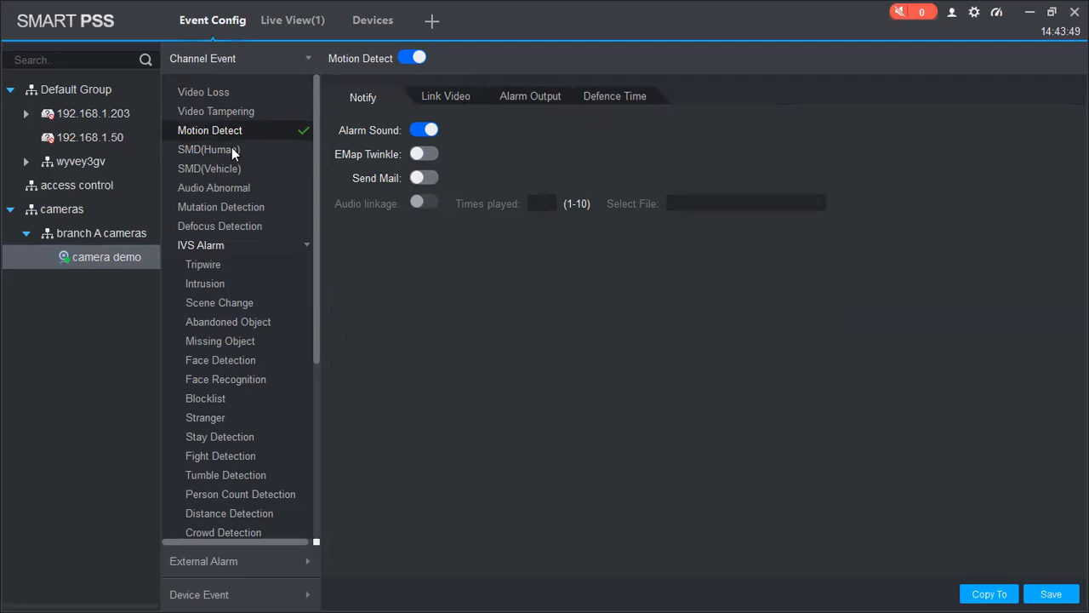
pyautogui.click(237, 155)
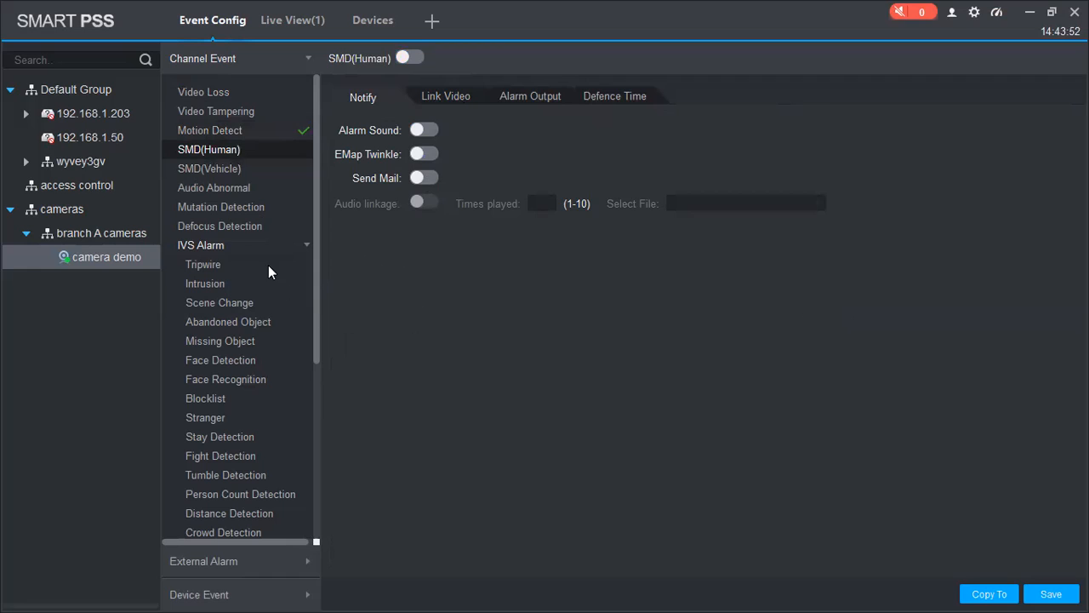
pyautogui.click(290, 266)
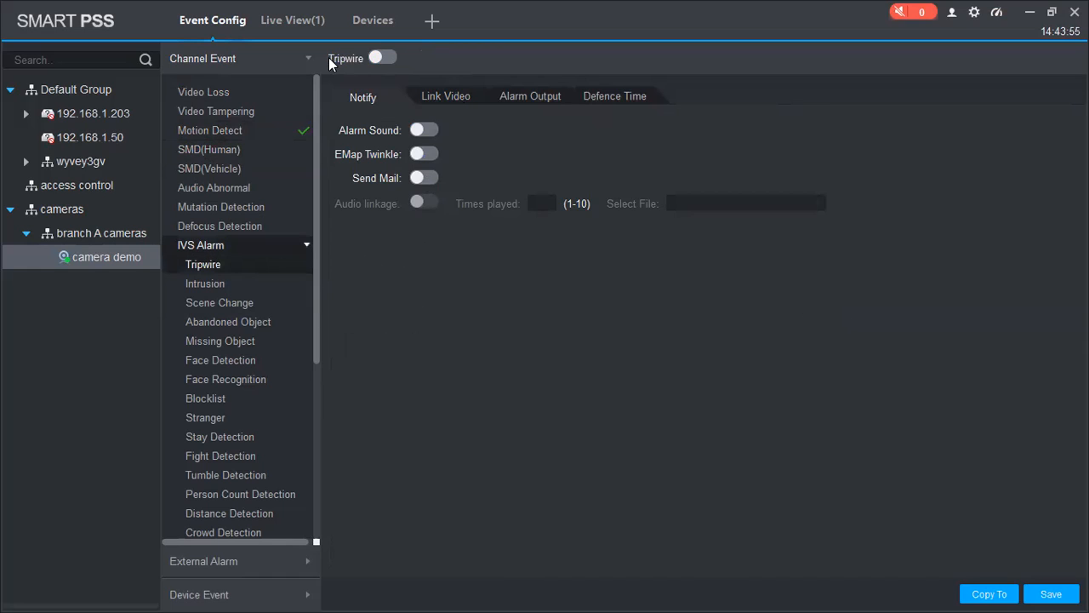
pyautogui.click(376, 60)
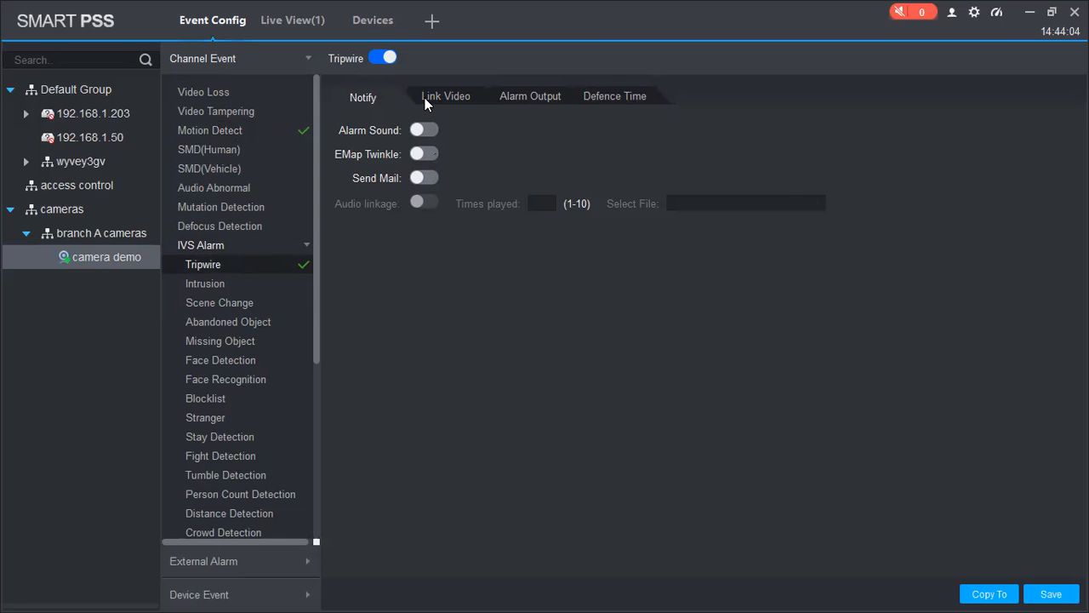
# Step: Check Tripwire's Link Video and Notify settings, glance at Intrusion, then expand the Device Event list
pyautogui.click(428, 99)
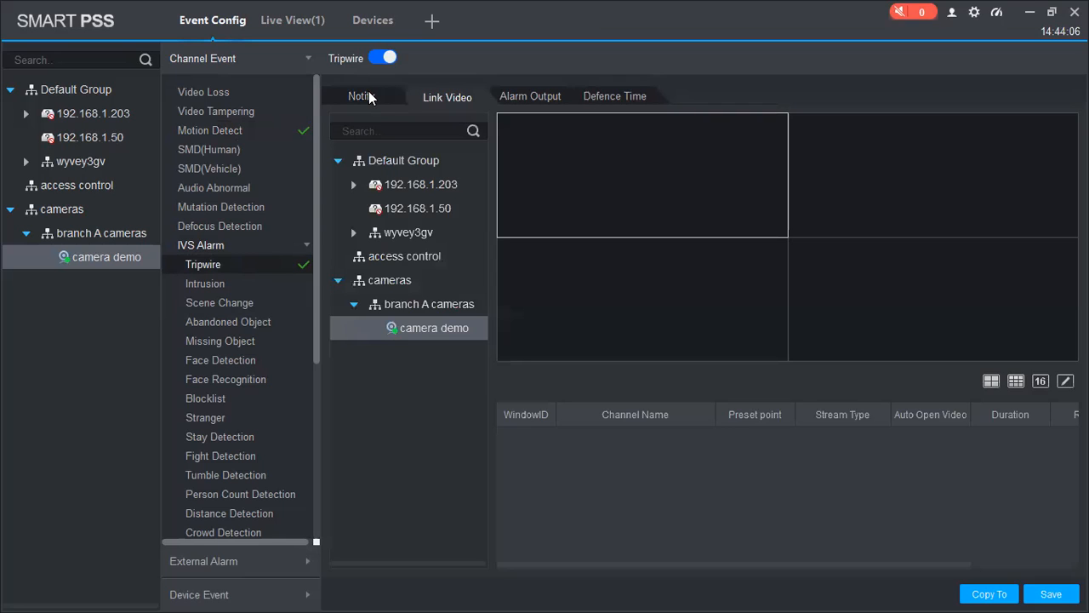
pyautogui.click(371, 98)
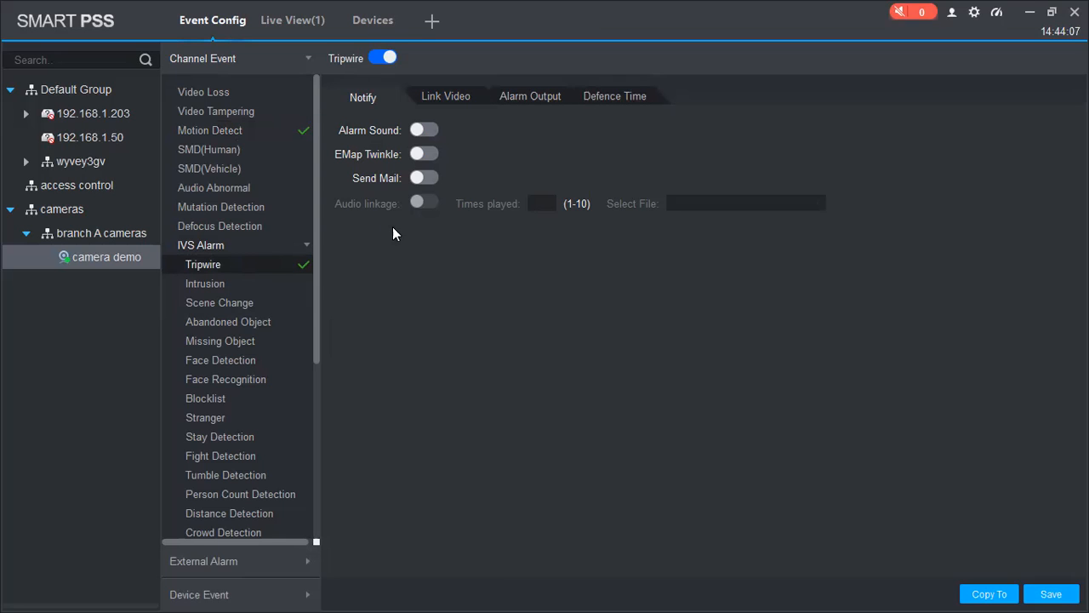
pyautogui.click(241, 282)
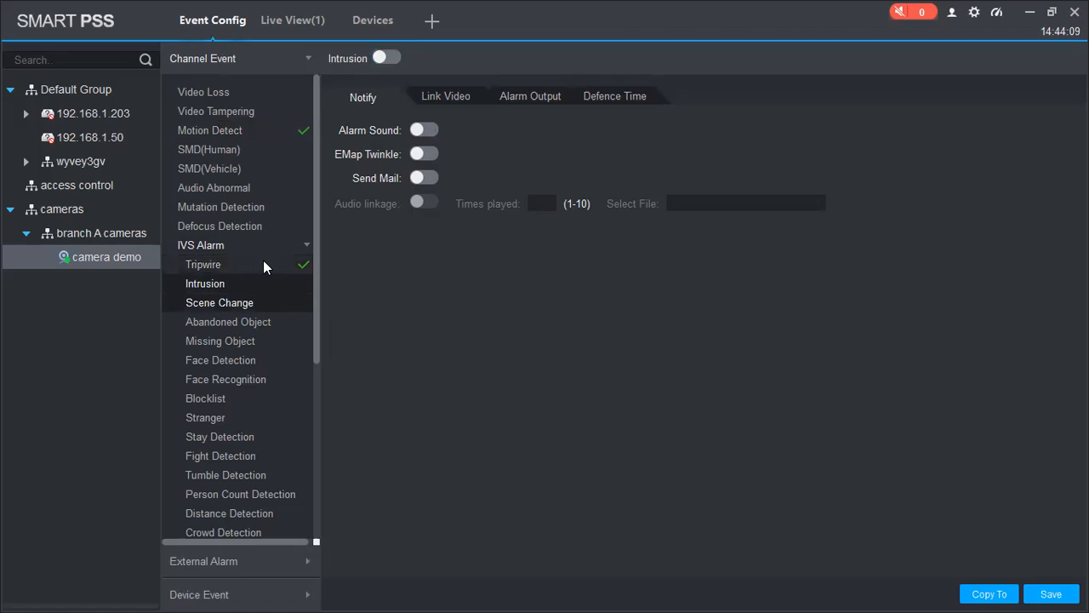
pyautogui.click(263, 266)
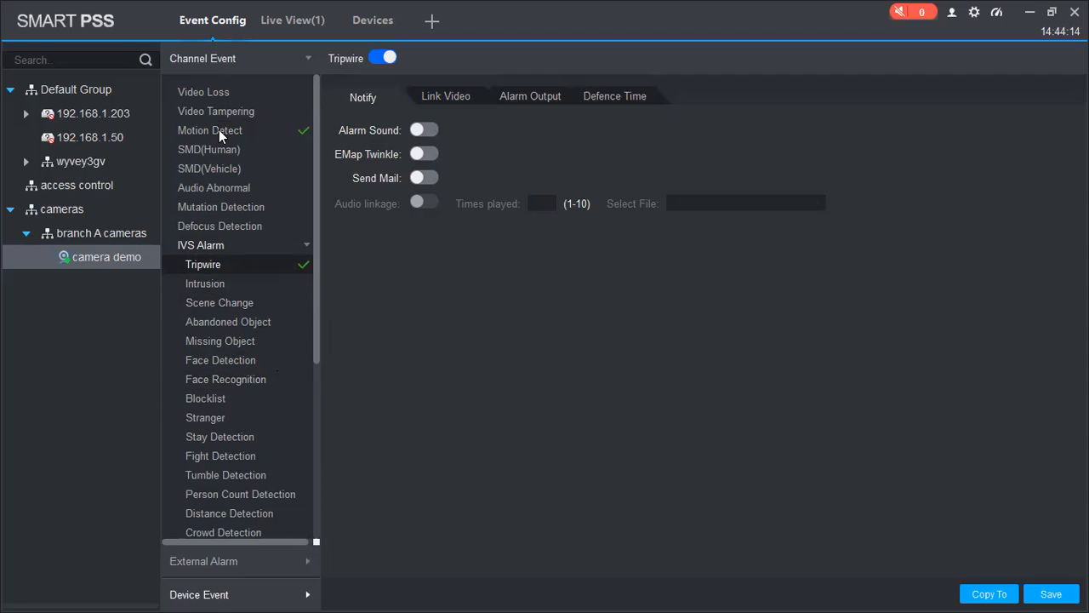
pyautogui.click(198, 593)
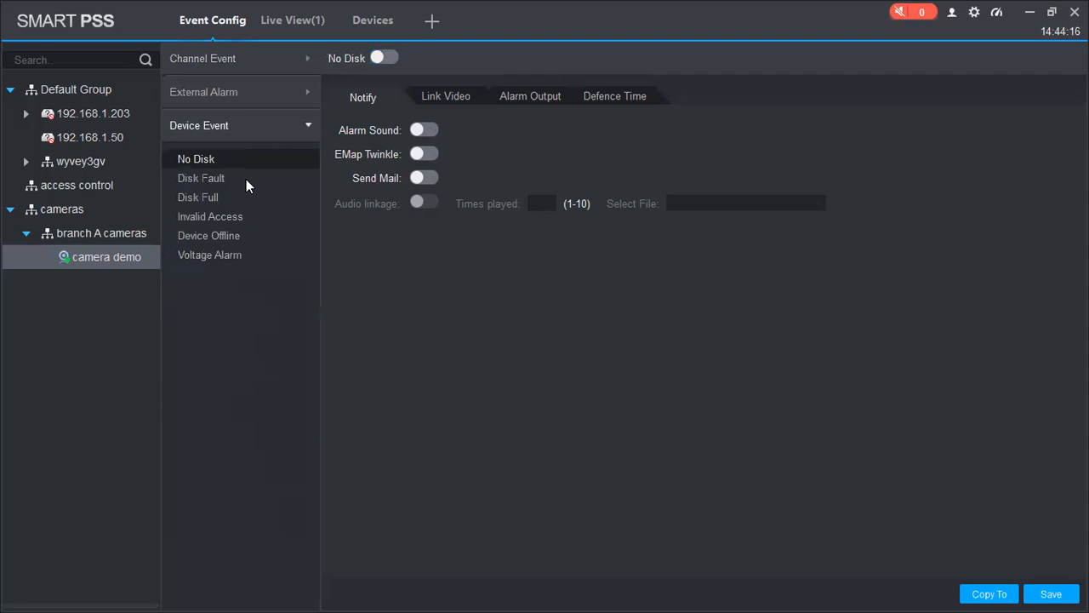
# Step: Reopen the Channel Event list and review Abandoned Object, Missing Object, Tripwire and Scene Change
pyautogui.click(244, 64)
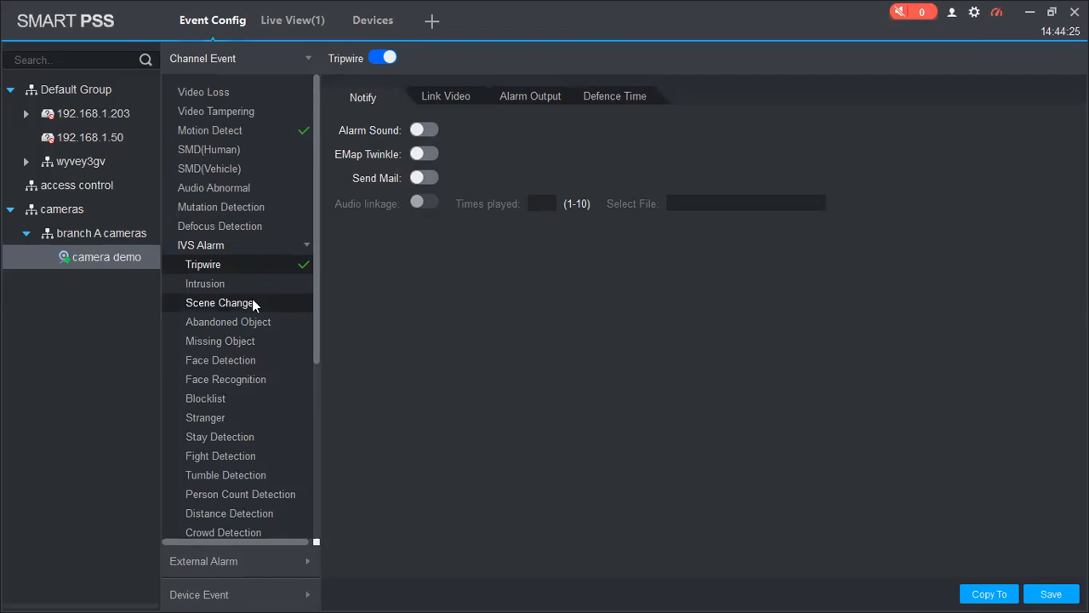
pyautogui.scroll(-1, 252, 298)
pyautogui.scroll(-1, 230, 218)
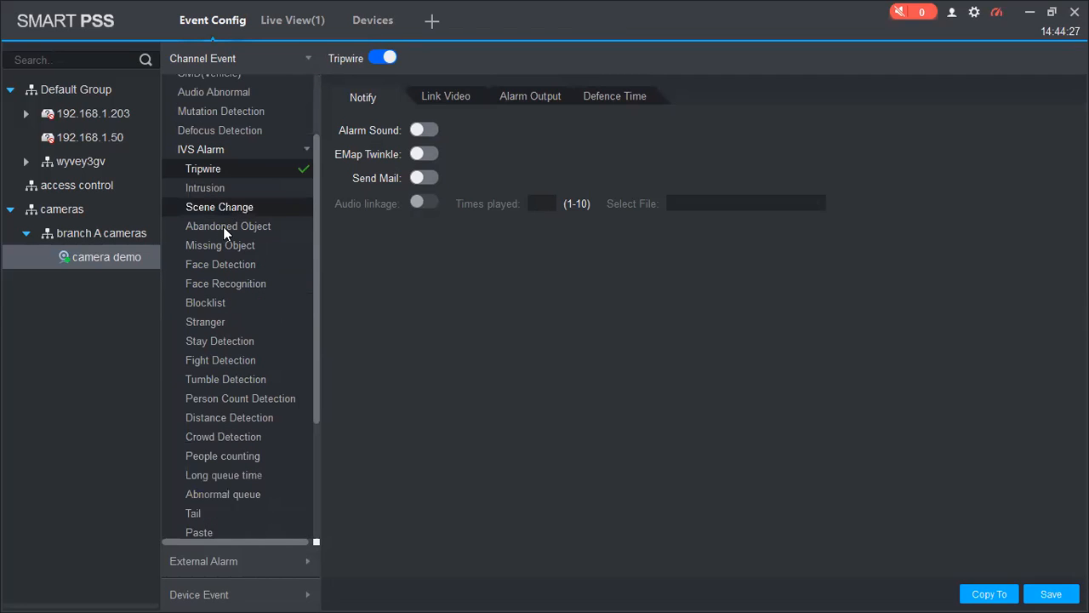
pyautogui.click(223, 227)
pyautogui.click(221, 249)
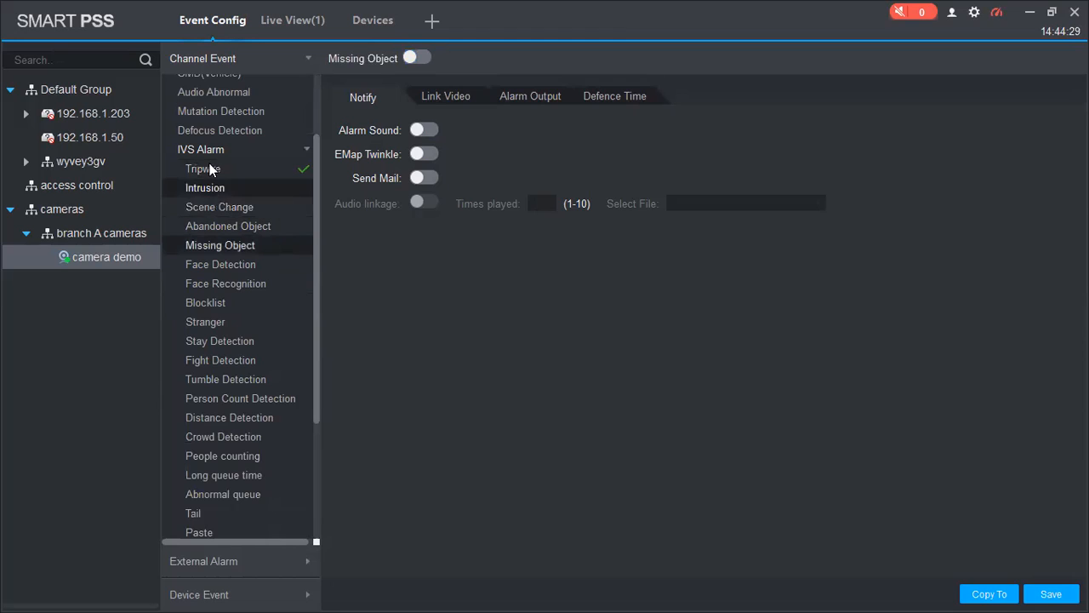
pyautogui.click(209, 169)
pyautogui.click(212, 205)
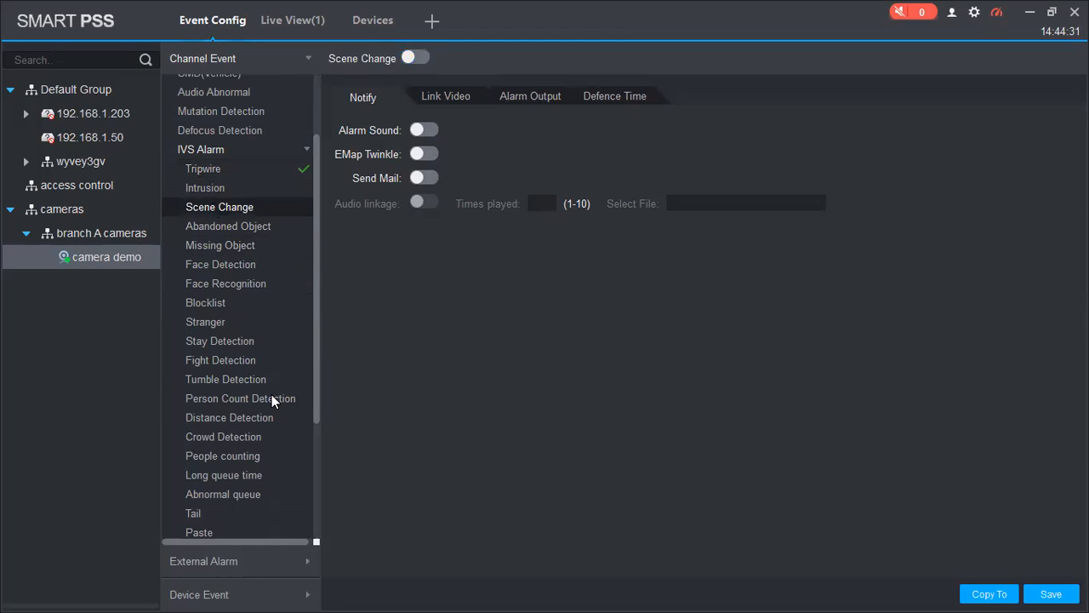
# Step: Recheck Motion Detect, SMD(Human), Tripwire and Intrusion, confirming only Motion Detect and Tripwire are enabled
pyautogui.scroll(-3, 271, 394)
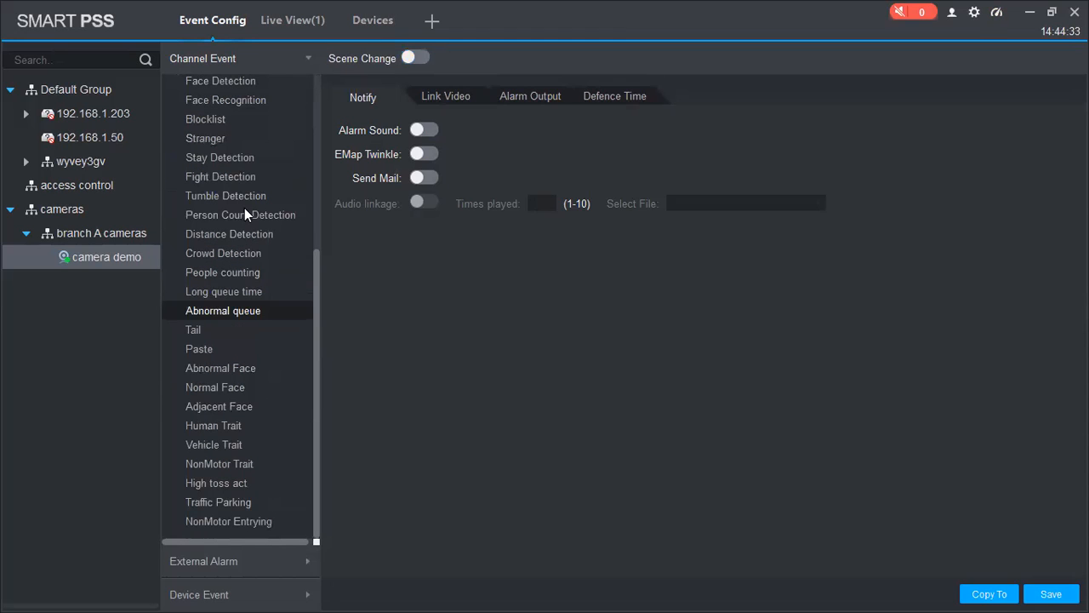
pyautogui.scroll(5, 252, 183)
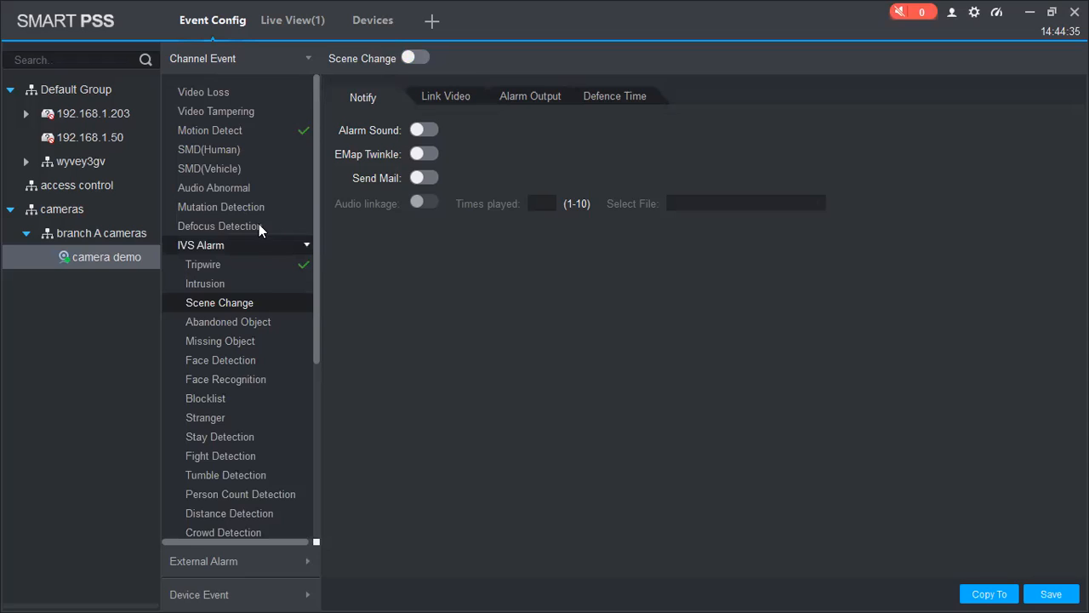
pyautogui.click(247, 132)
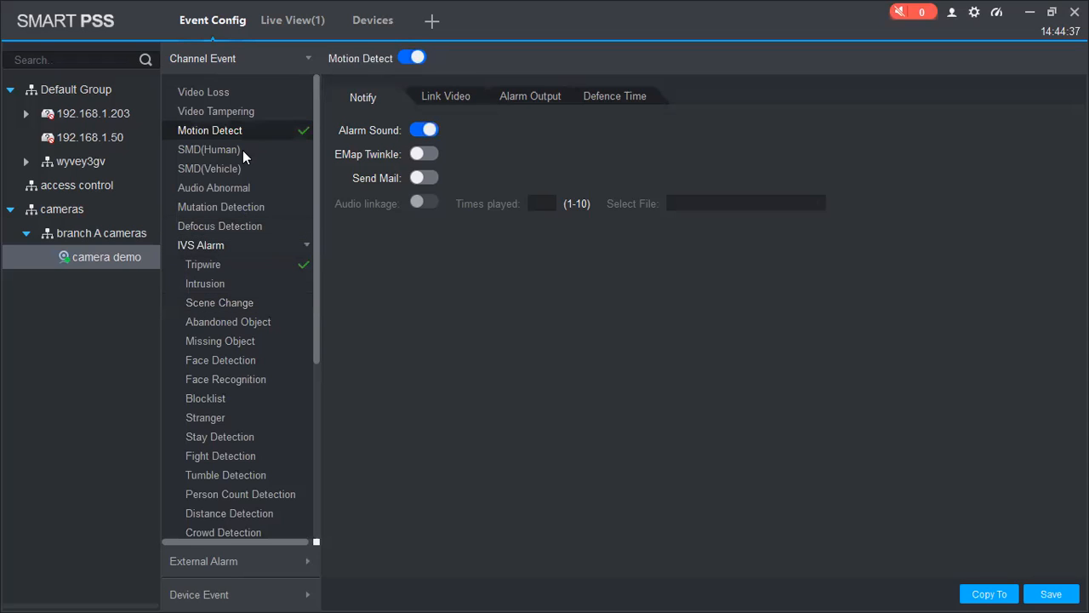
pyautogui.click(243, 149)
pyautogui.click(231, 266)
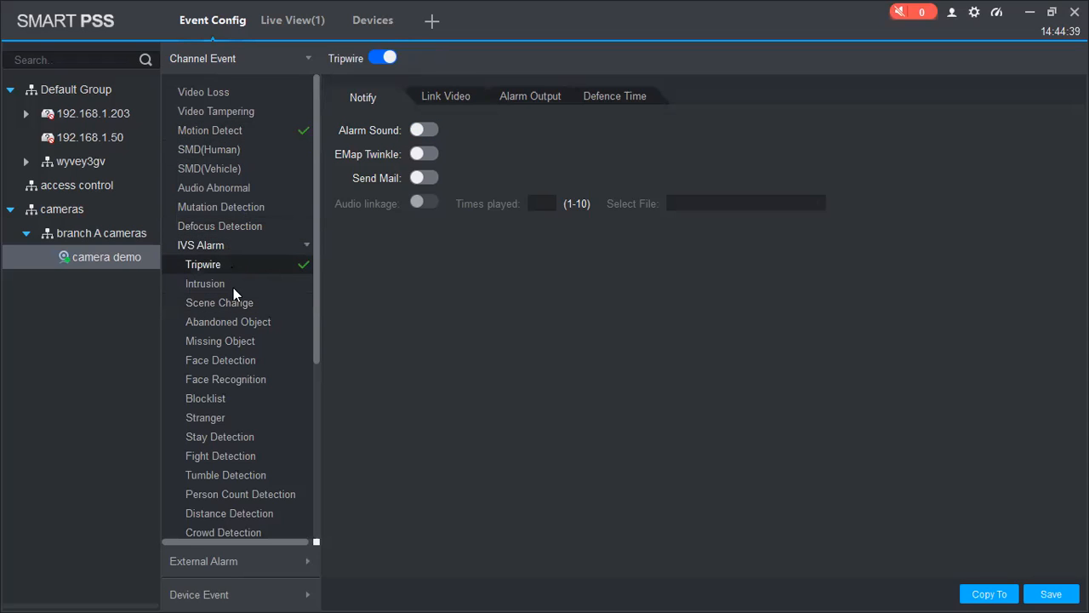
pyautogui.click(205, 282)
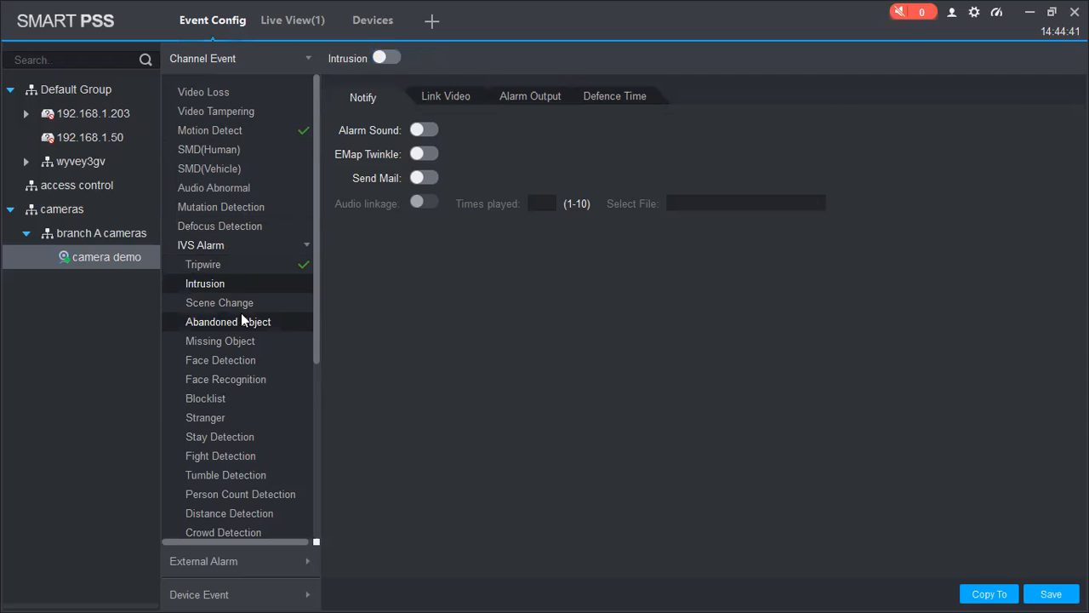
pyautogui.scroll(-1, 240, 314)
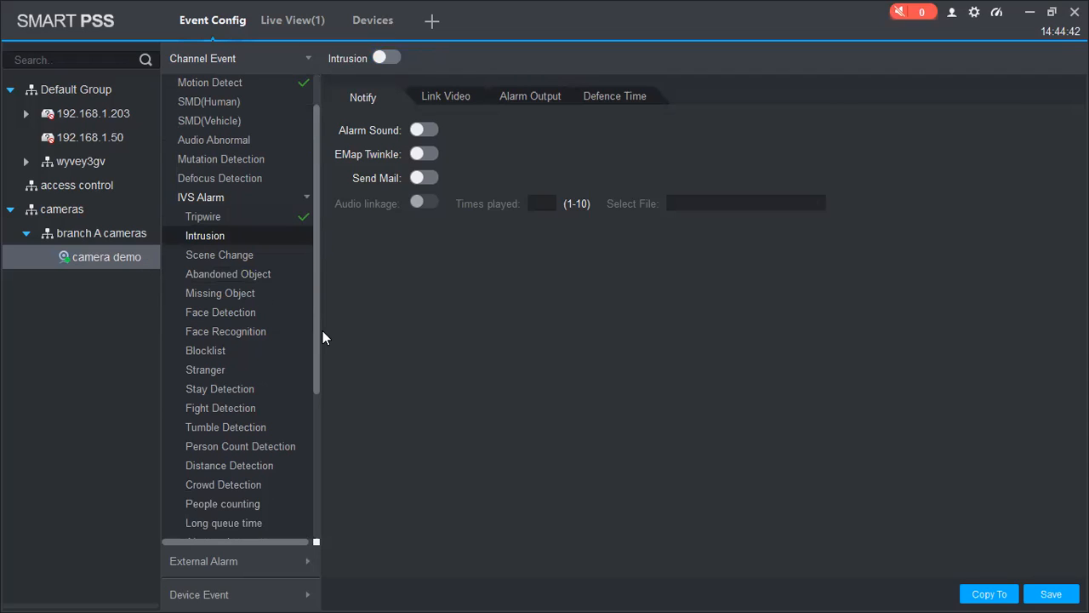